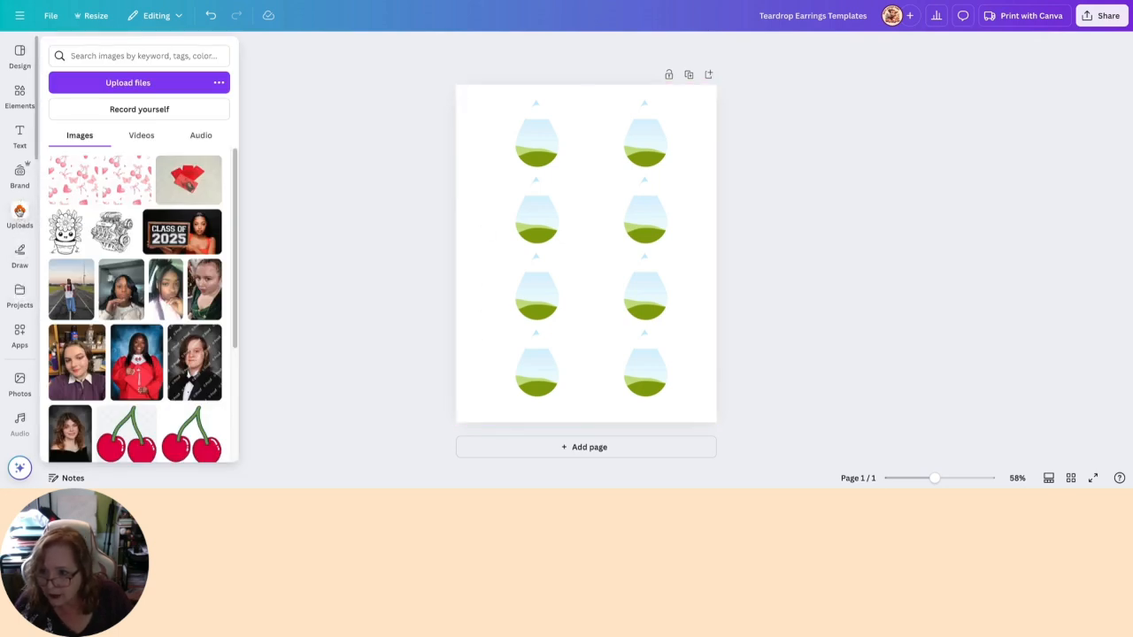
# - Set the page background to the pale pink custom colour #F5E1E1
pyautogui.click(20, 219)
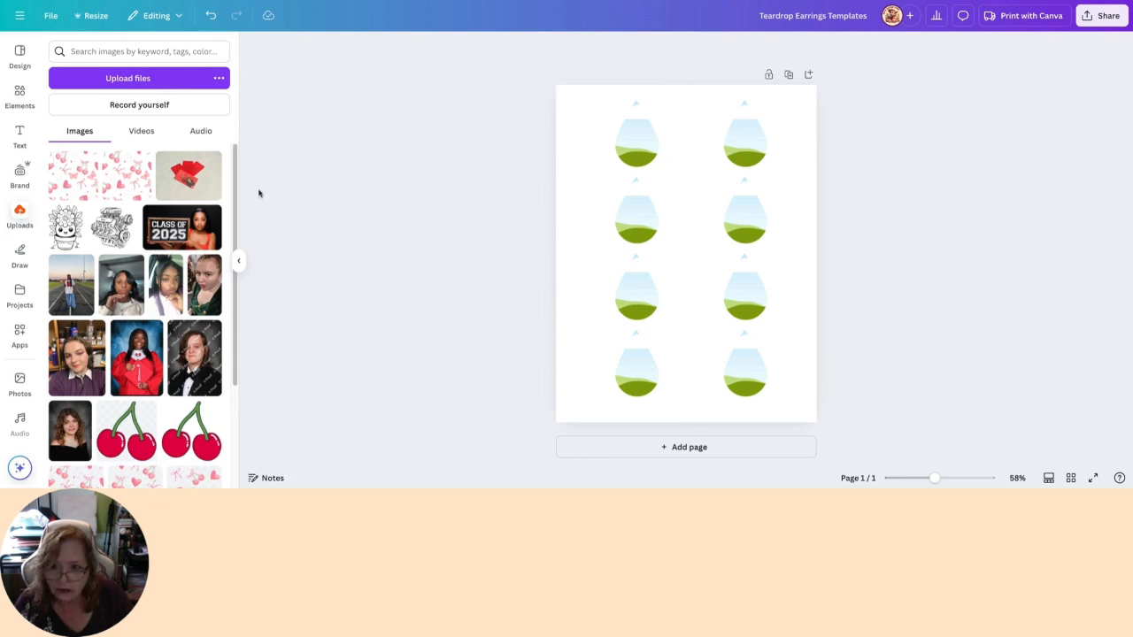
pyautogui.click(573, 112)
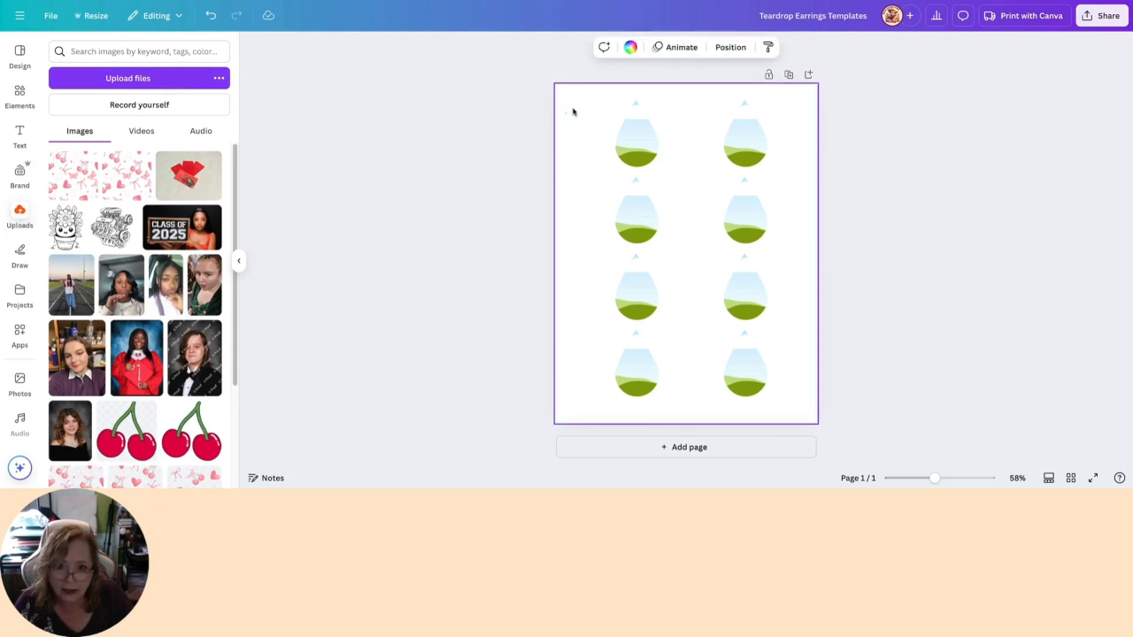
pyautogui.click(628, 48)
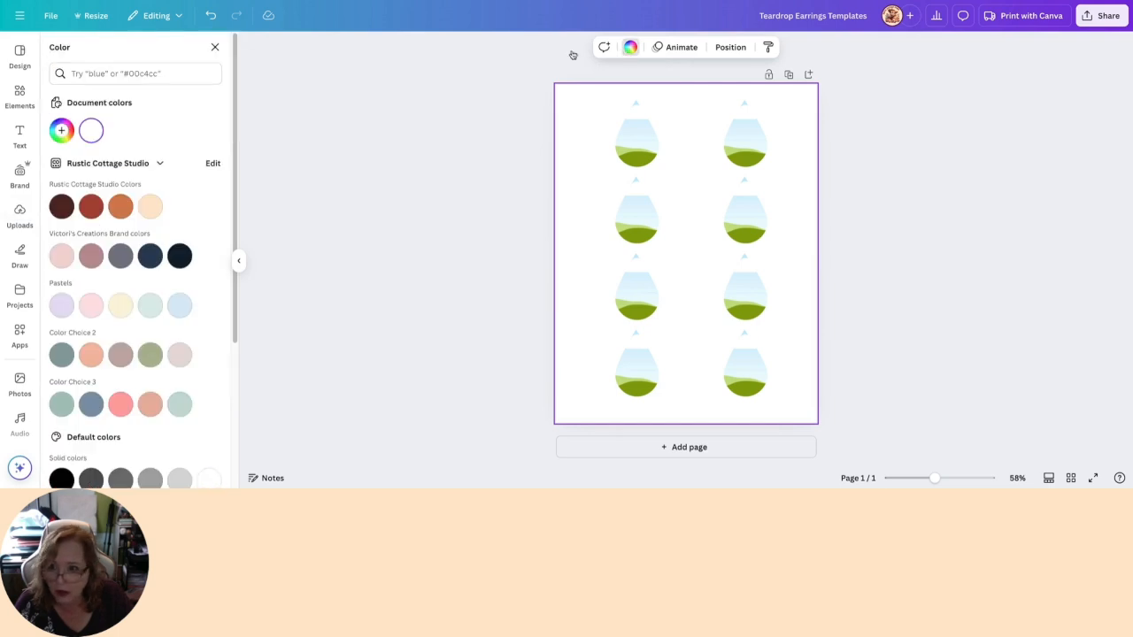
pyautogui.click(61, 130)
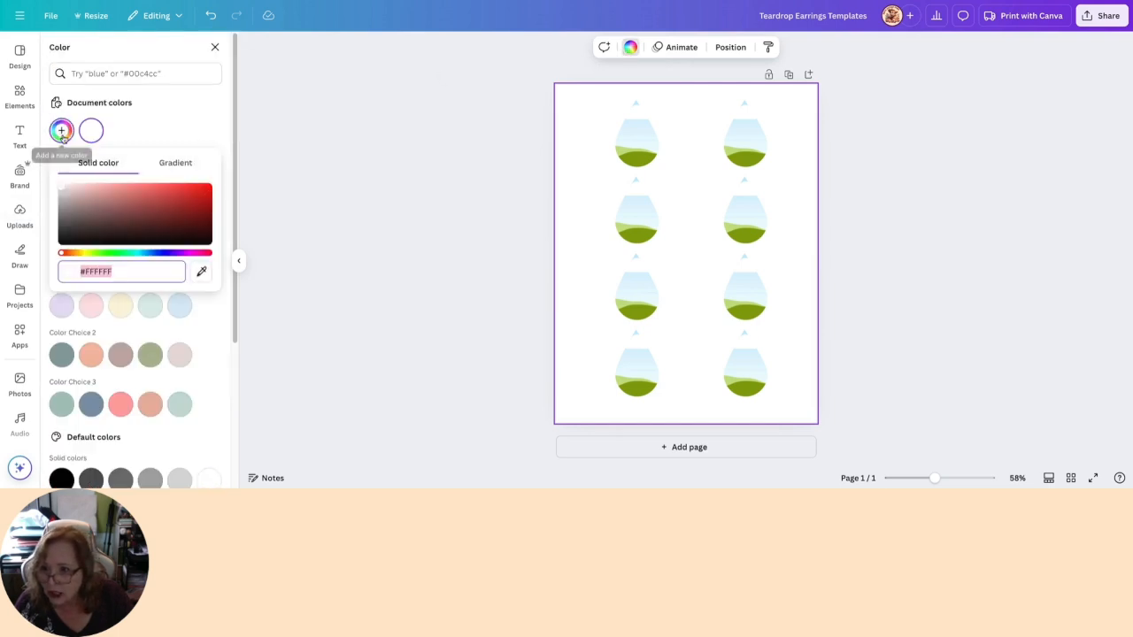
pyautogui.click(62, 188)
pyautogui.moveTo(63, 186); pyautogui.dragTo(71, 186)
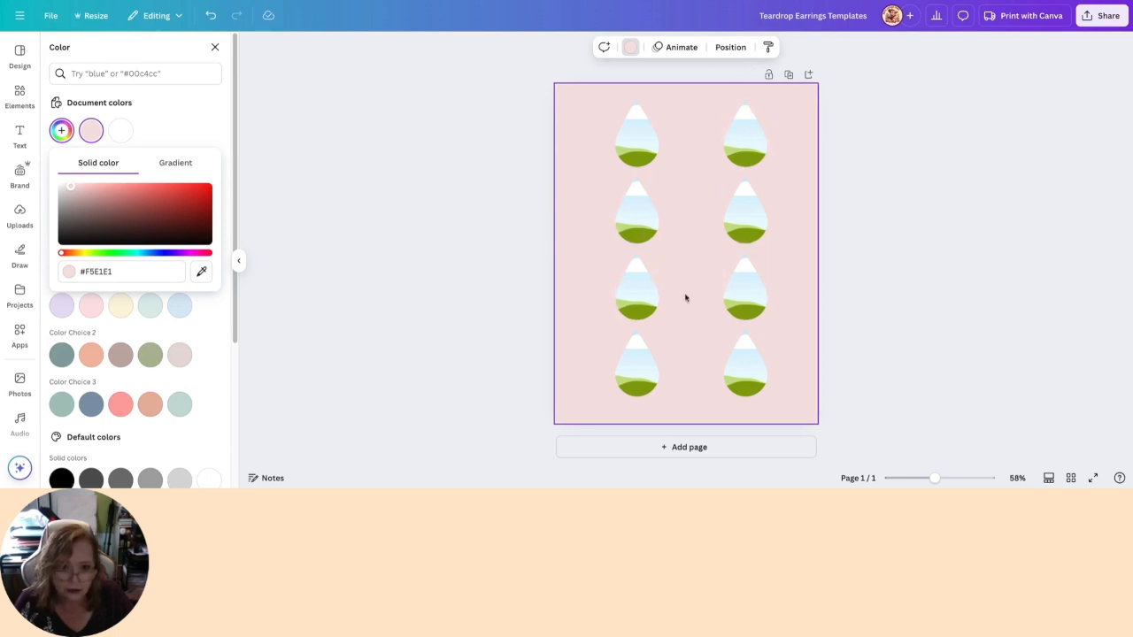
pyautogui.click(214, 47)
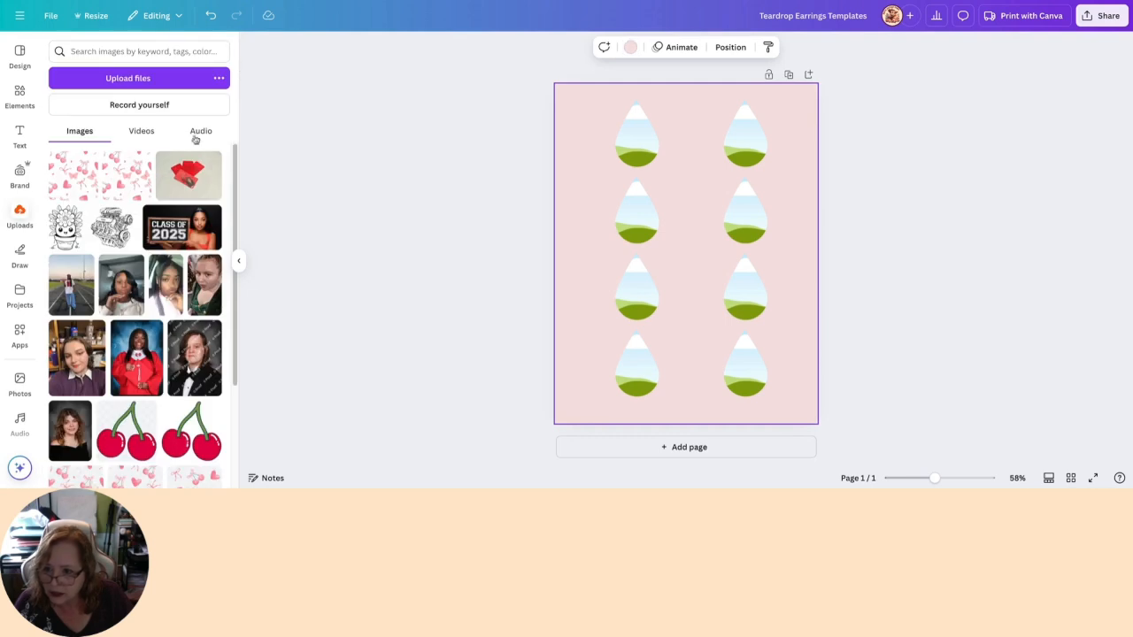
# - Fill the first teardrop in the top row with the uploaded pink cherry-and-butterfly pattern and shift the pattern slightly left within the frame
pyautogui.moveTo(74, 179); pyautogui.dragTo(628, 153)
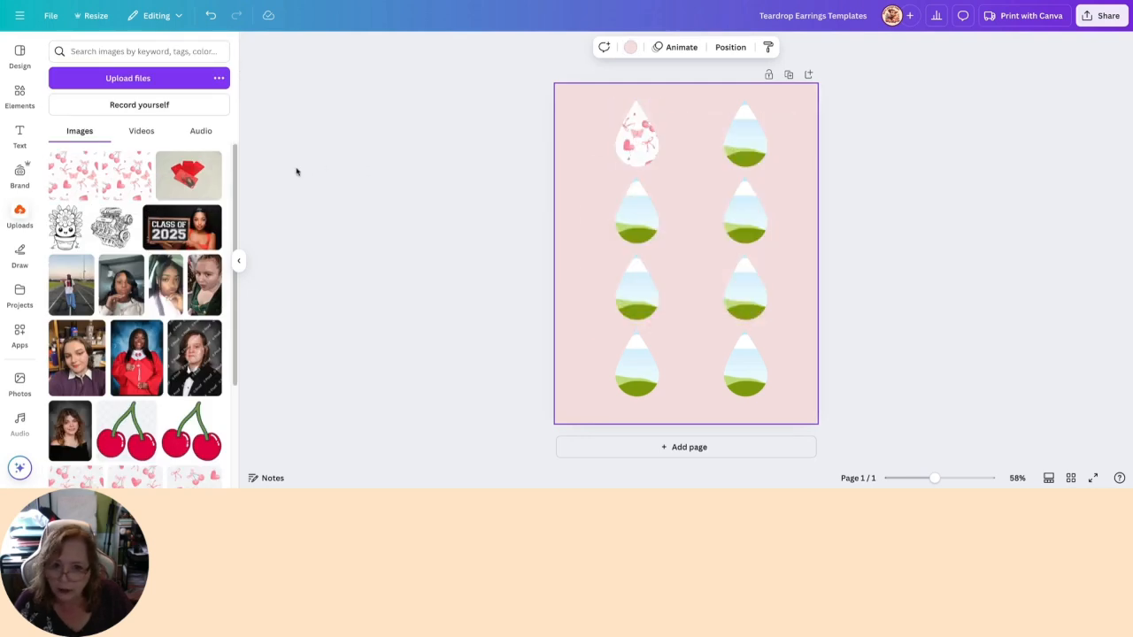
pyautogui.doubleClick(643, 146)
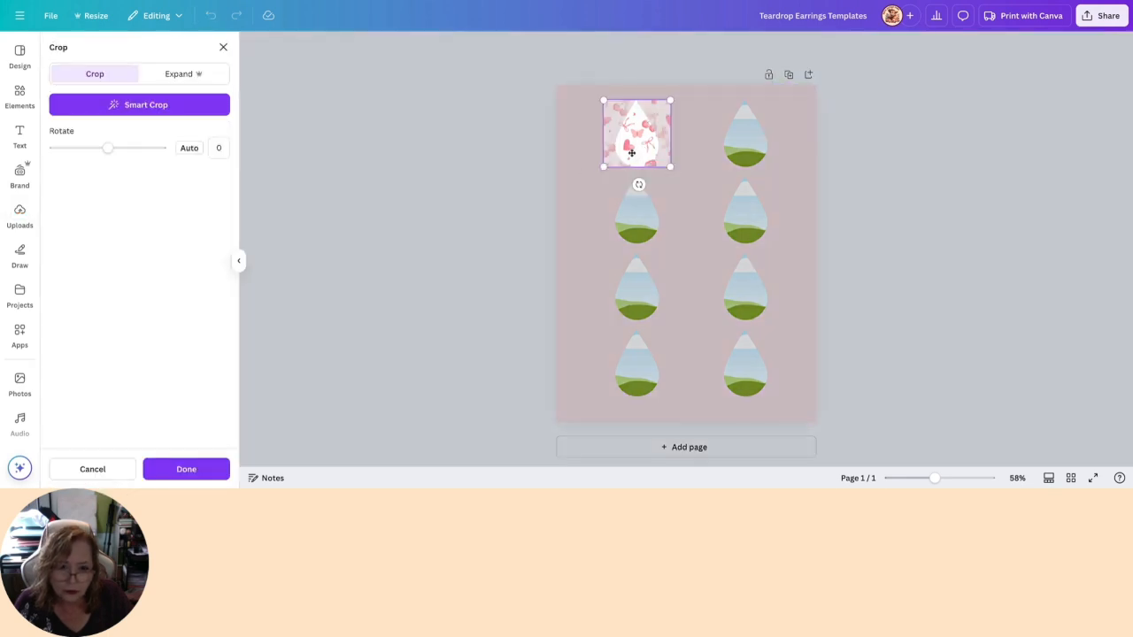
pyautogui.moveTo(632, 151)
pyautogui.mouseDown()
pyautogui.moveTo(644, 149)
pyautogui.moveTo(628, 148)
pyautogui.mouseUp()
pyautogui.click(477, 170)
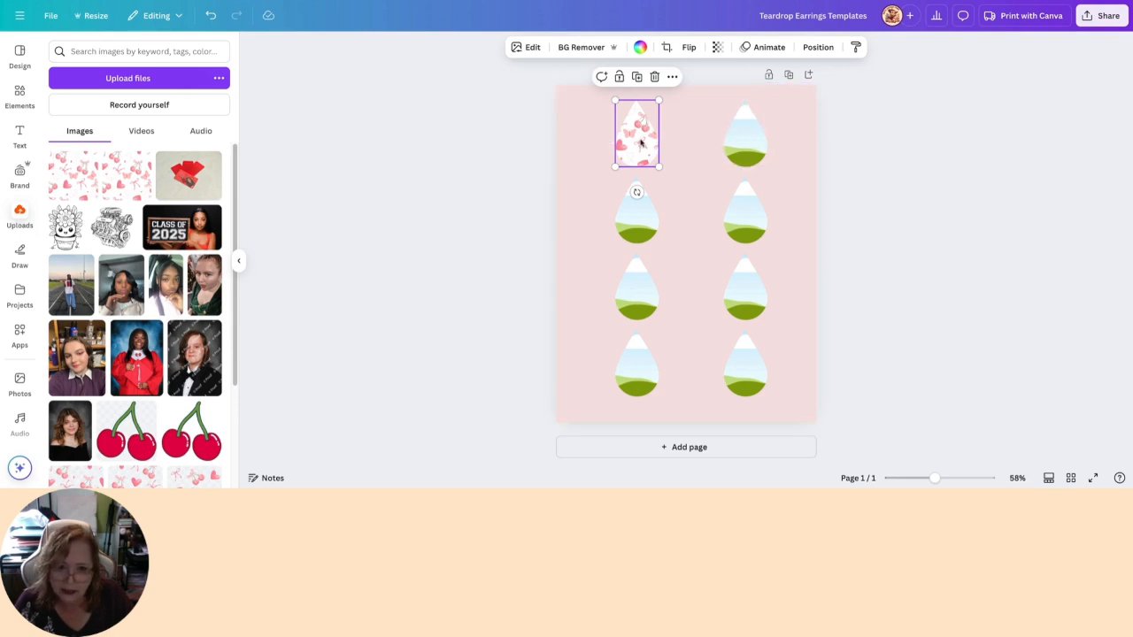
# - Fill the second teardrop in the top row with the same pattern and shift its crop to match the first
pyautogui.click(77, 174)
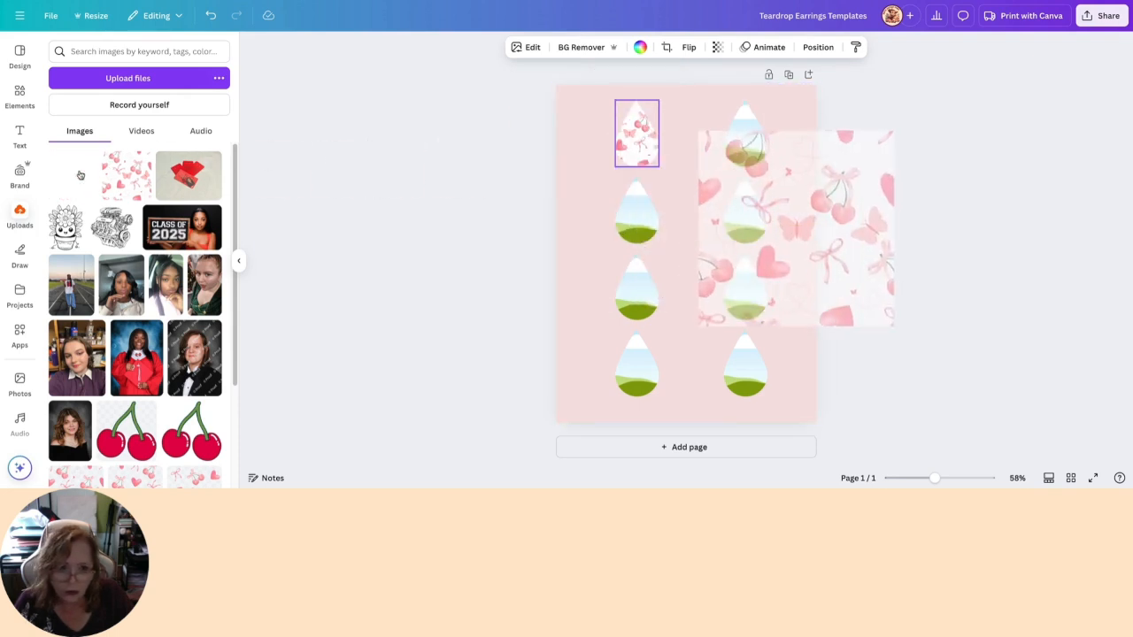
pyautogui.click(749, 141)
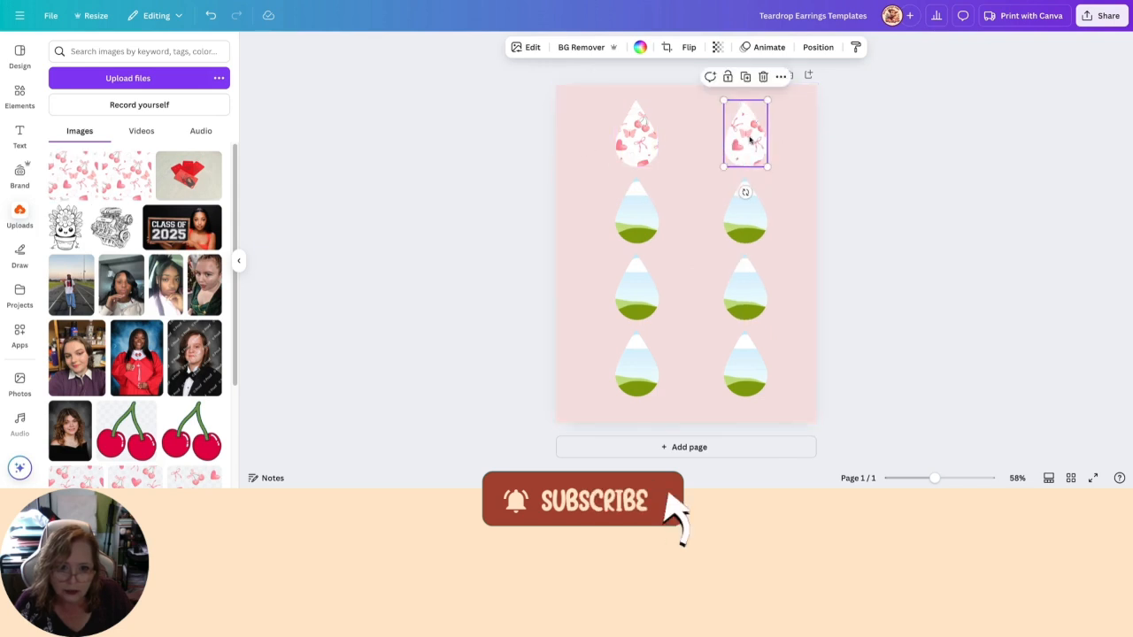
pyautogui.doubleClick(749, 139)
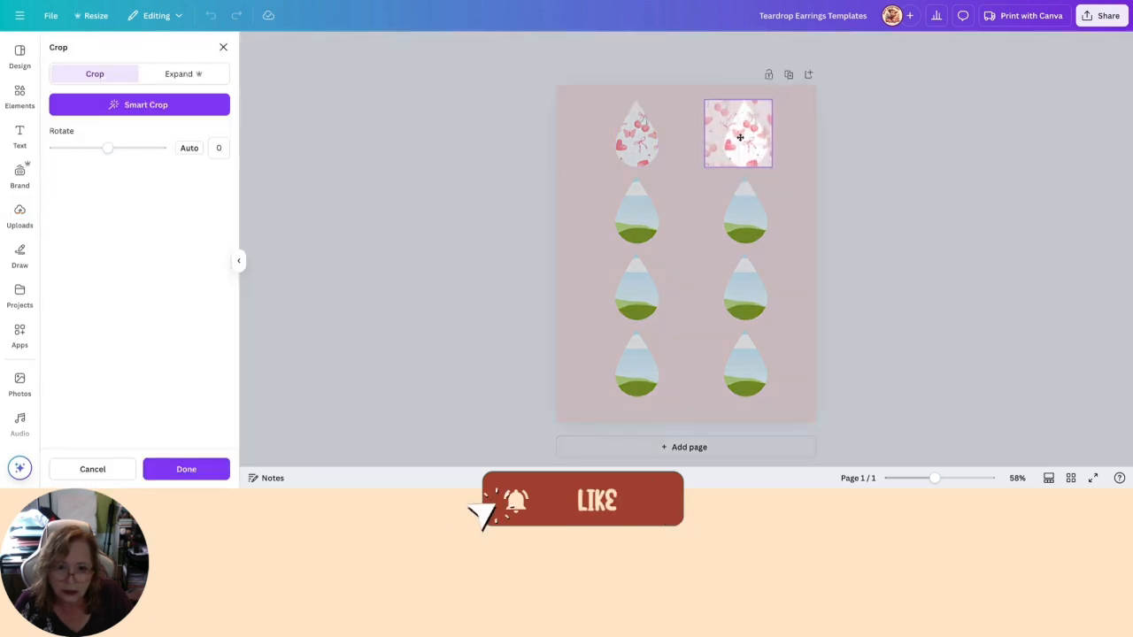
pyautogui.click(842, 144)
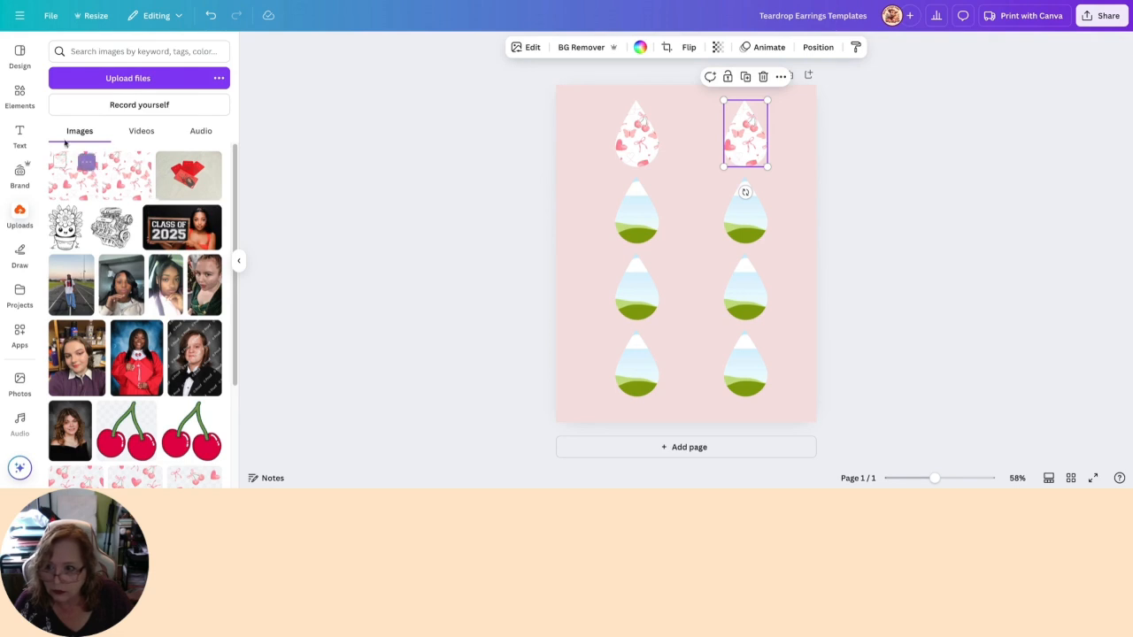
# - Browse the full list of recently used elements for the bow, heart and cherry graphics that match the pattern
pyautogui.click(19, 96)
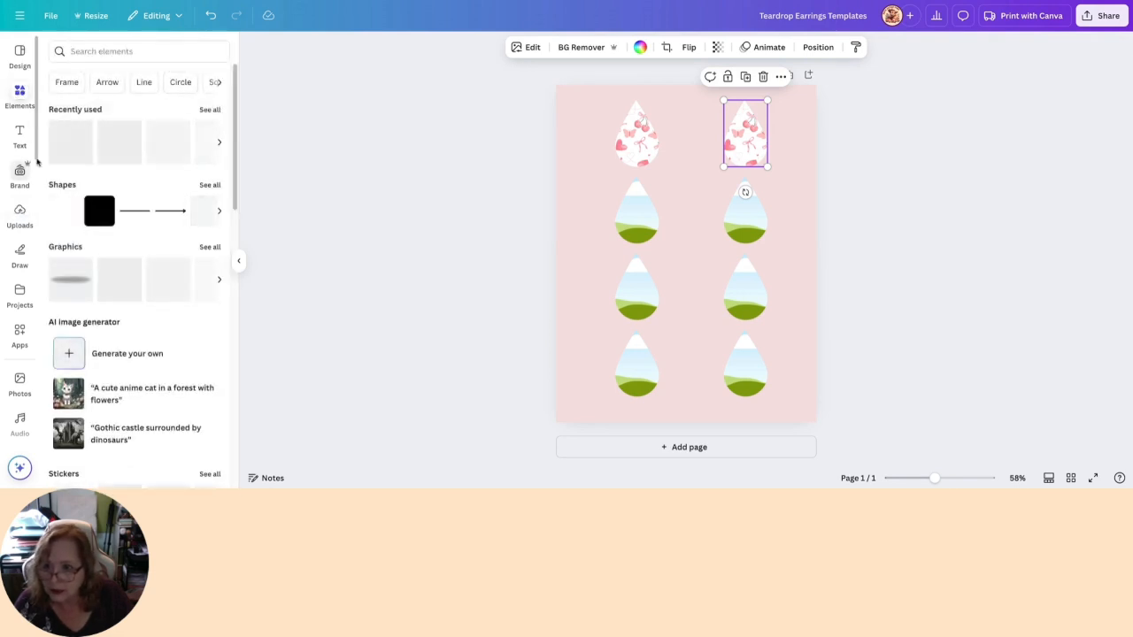
pyautogui.click(209, 110)
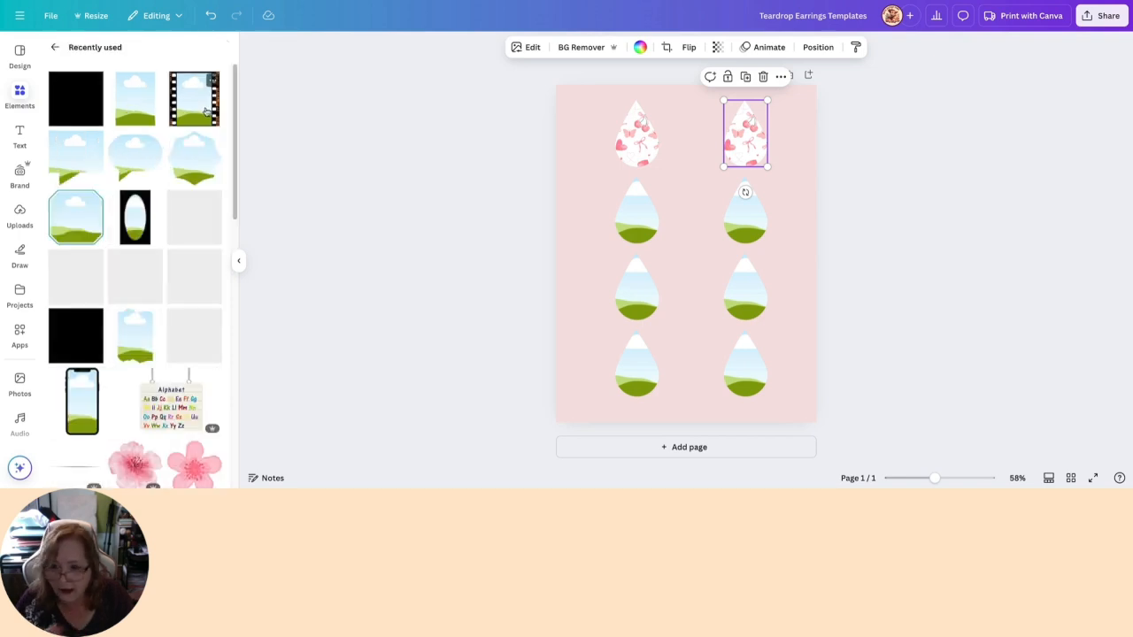
pyautogui.scroll(-1, 186, 241)
pyautogui.scroll(-3, 186, 241)
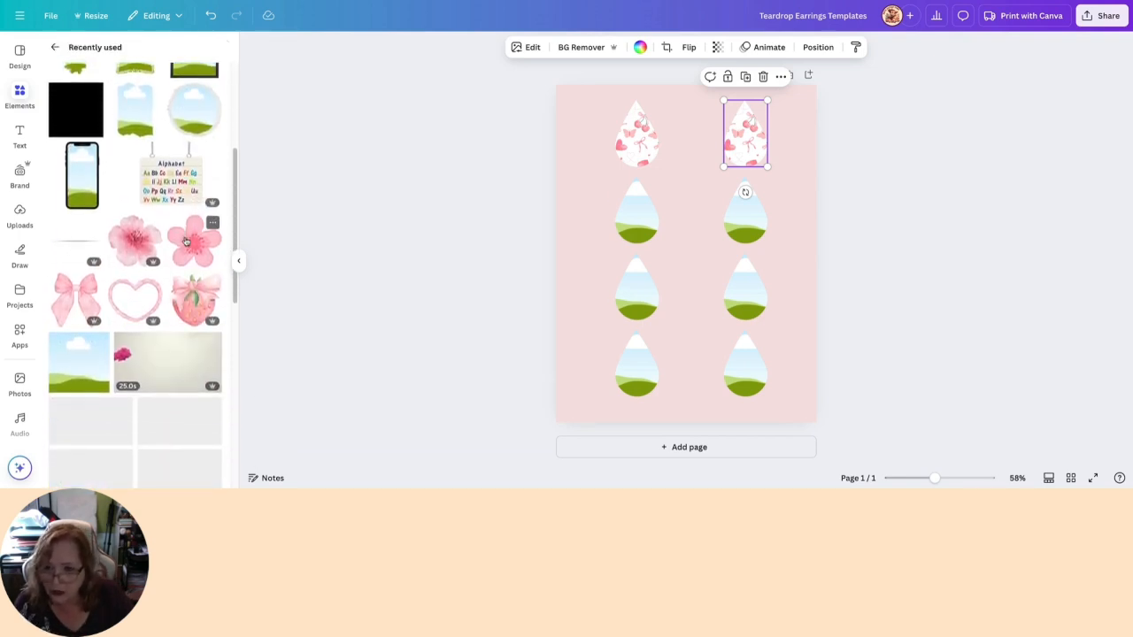
pyautogui.scroll(-1, 194, 230)
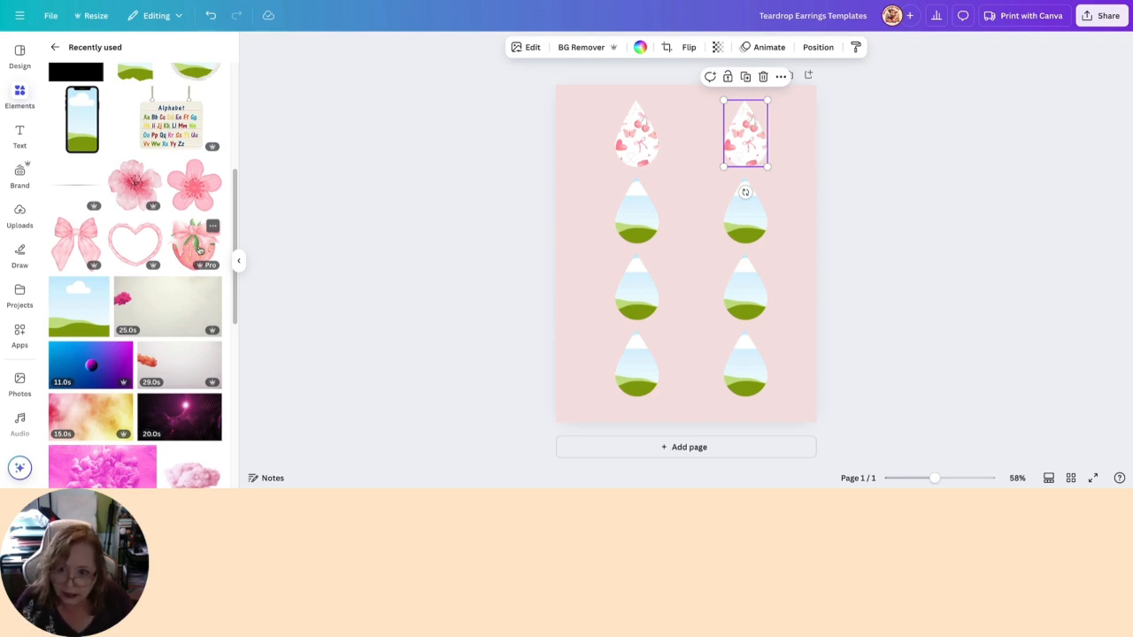
pyautogui.scroll(-6, 201, 253)
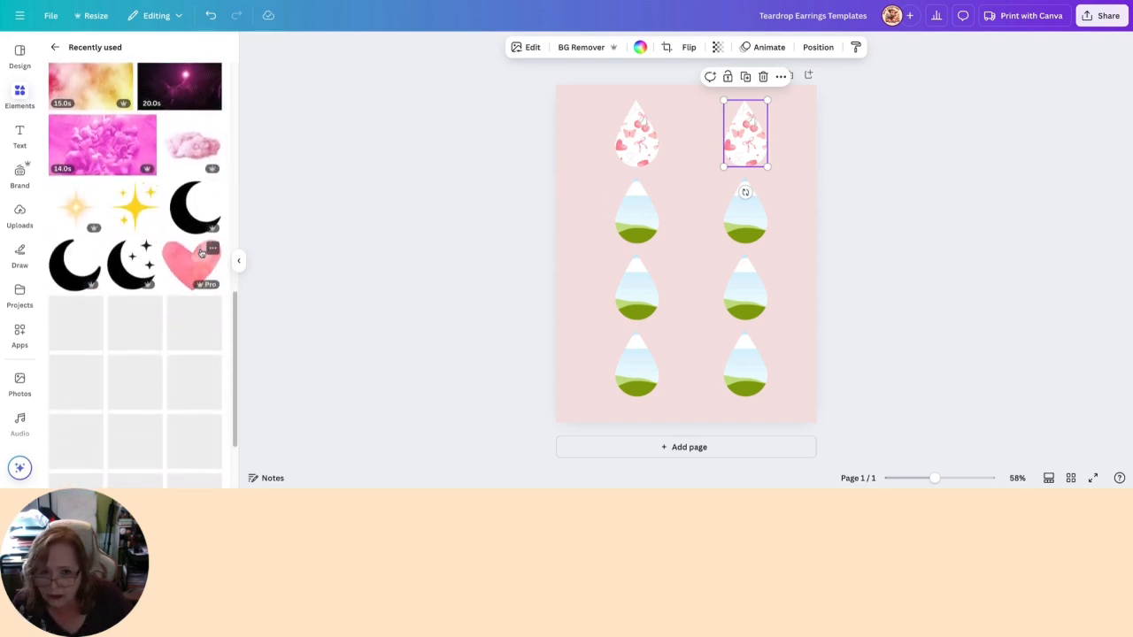
pyautogui.scroll(1, 201, 253)
pyautogui.scroll(-1, 210, 258)
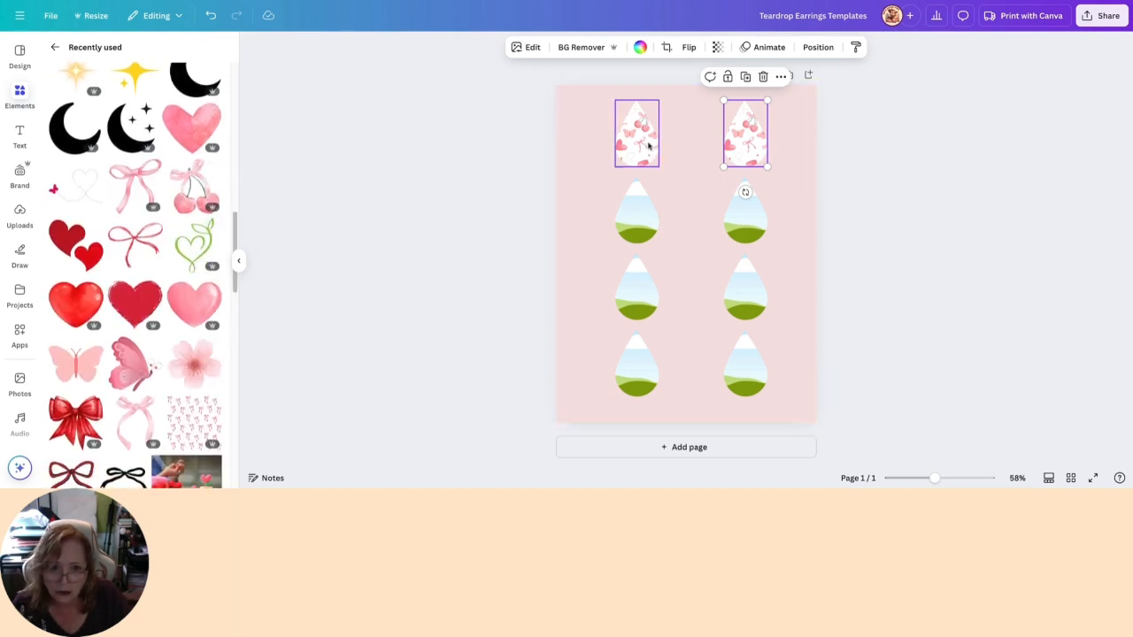
# - Fully lock the second patterned teardrop in the top row
pyautogui.click(728, 77)
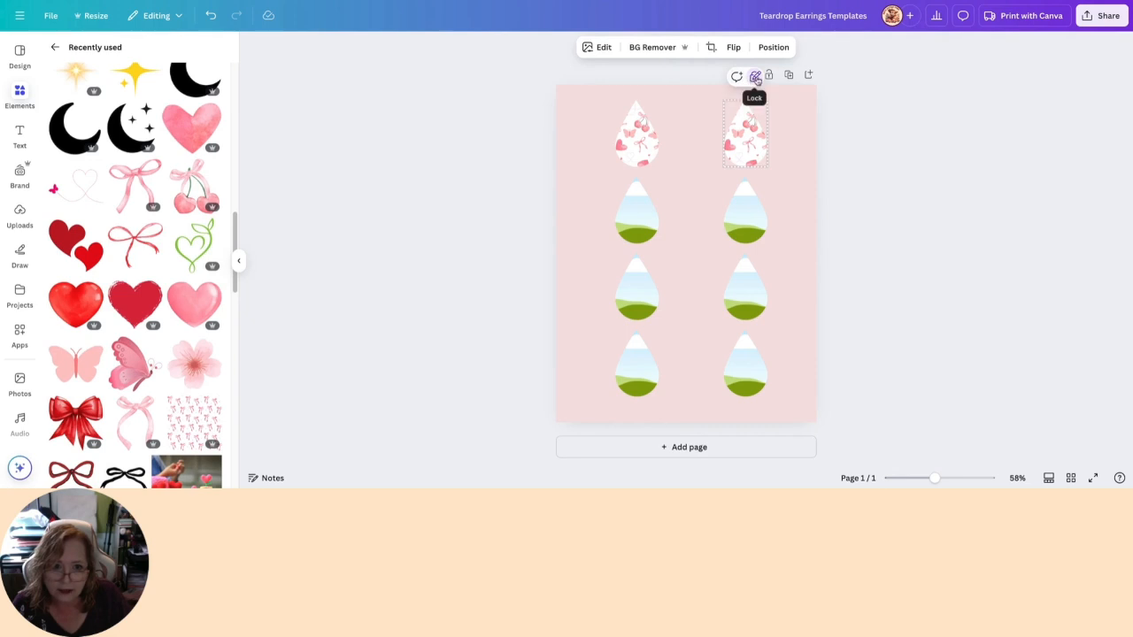
pyautogui.click(755, 78)
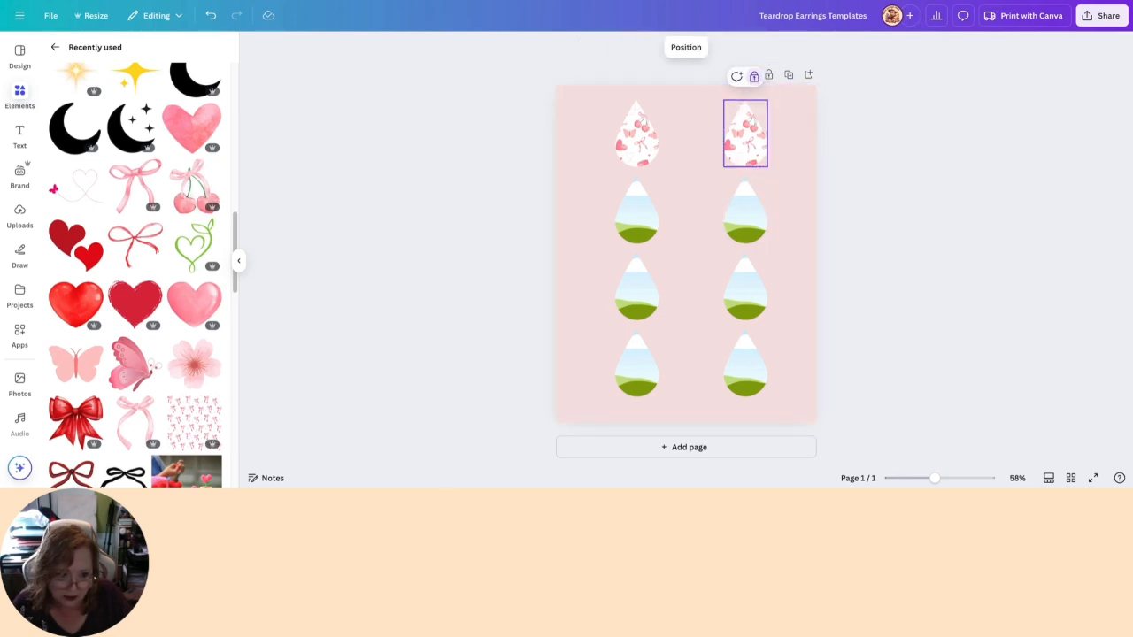
# - Add the recently used cherries-with-bow graphic to the page and position it across the two patterned teardrops
pyautogui.moveTo(935, 478); pyautogui.dragTo(974, 478)
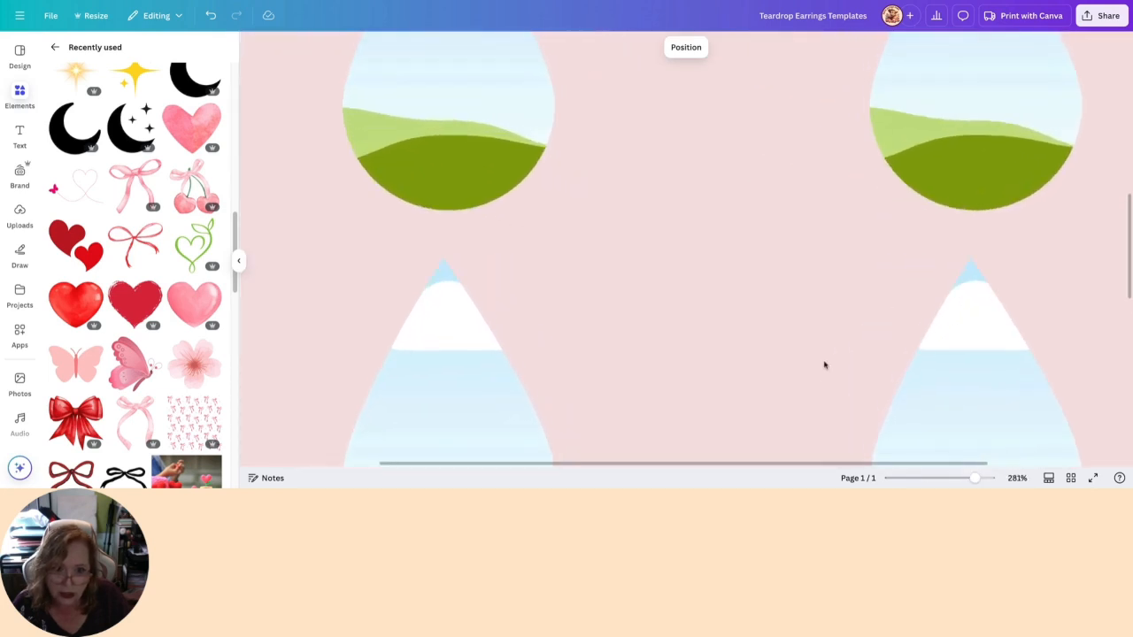
pyautogui.scroll(5, 824, 366)
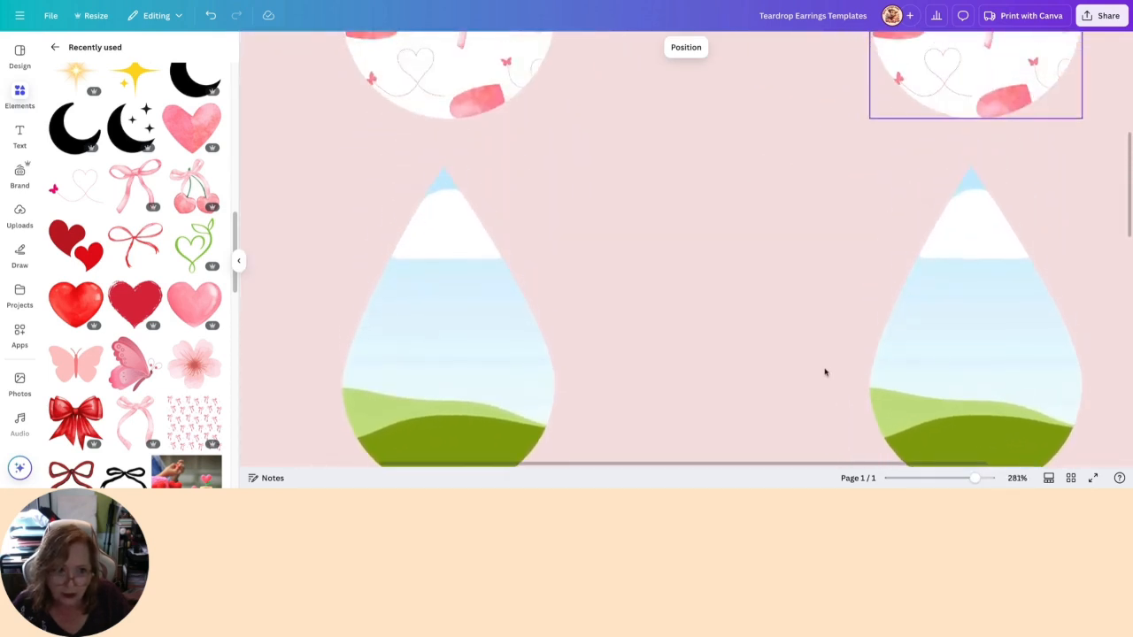
pyautogui.scroll(2, 824, 372)
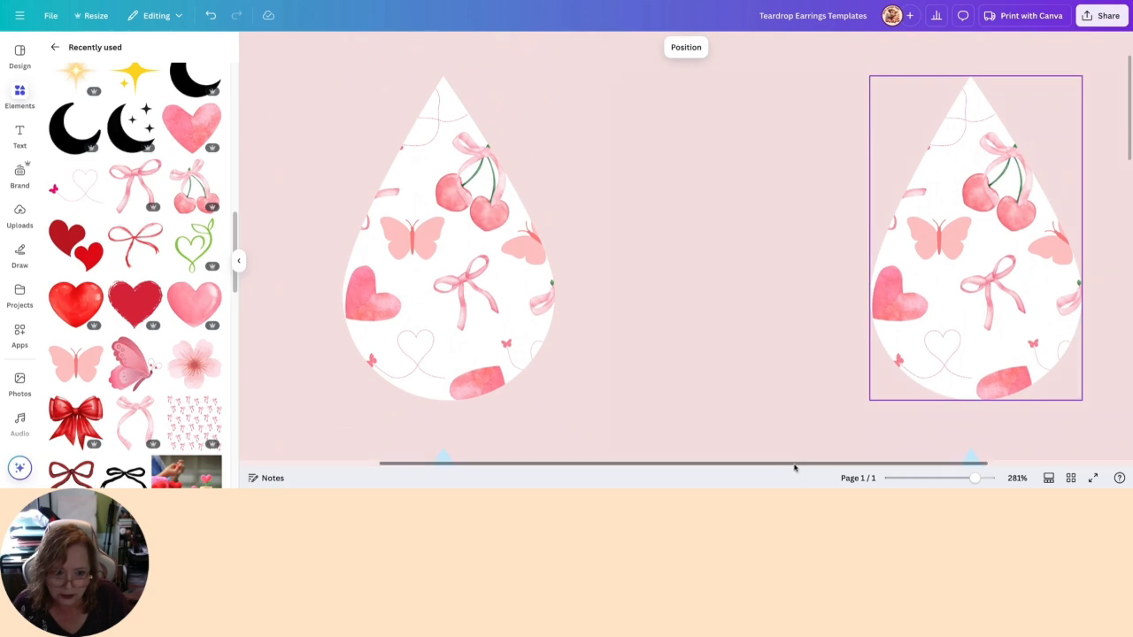
pyautogui.moveTo(798, 466); pyautogui.dragTo(848, 466)
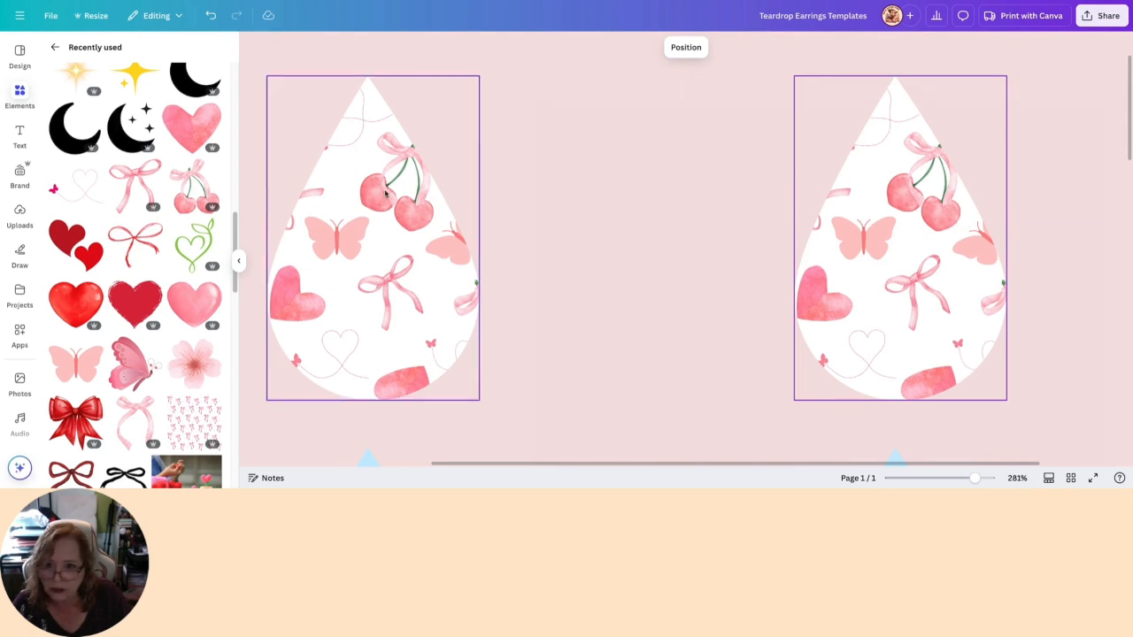
pyautogui.click(197, 189)
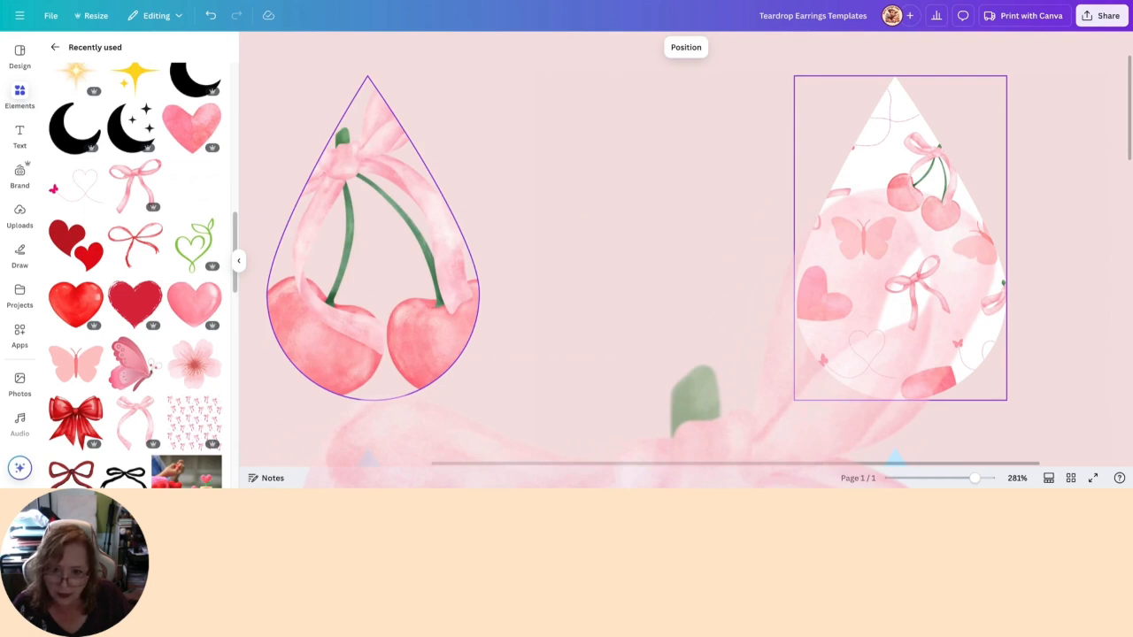
pyautogui.moveTo(412, 254); pyautogui.dragTo(584, 226)
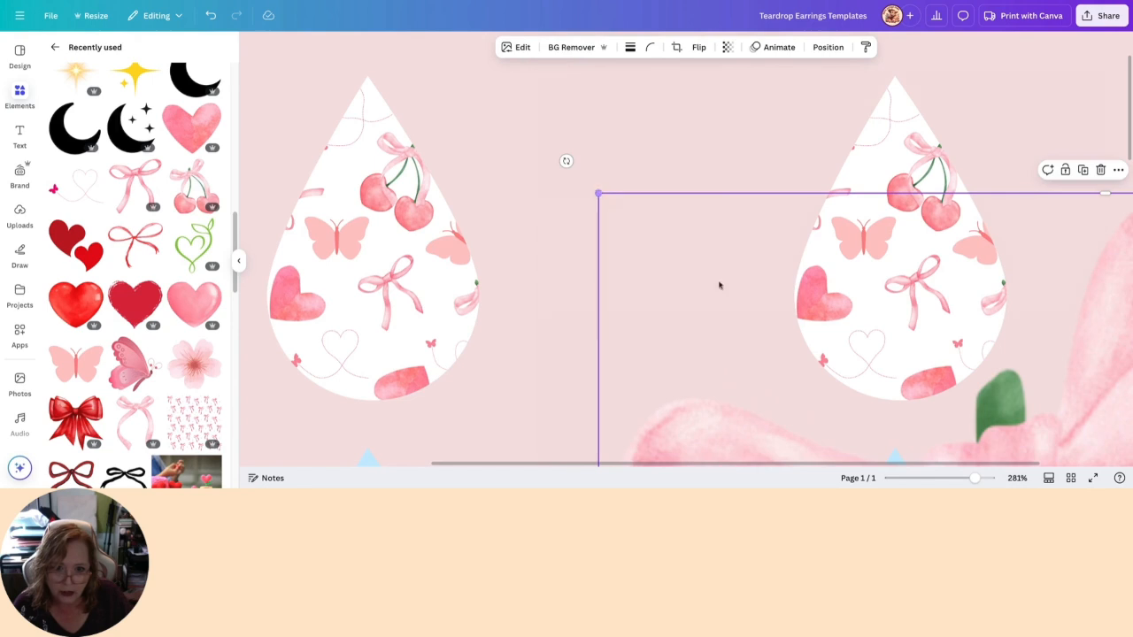
pyautogui.moveTo(751, 324); pyautogui.dragTo(690, 247)
pyautogui.click(535, 115)
pyautogui.click(625, 308)
pyautogui.moveTo(537, 115); pyautogui.dragTo(722, 352)
pyautogui.moveTo(1034, 422); pyautogui.dragTo(660, 178)
pyautogui.moveTo(671, 370); pyautogui.dragTo(645, 341)
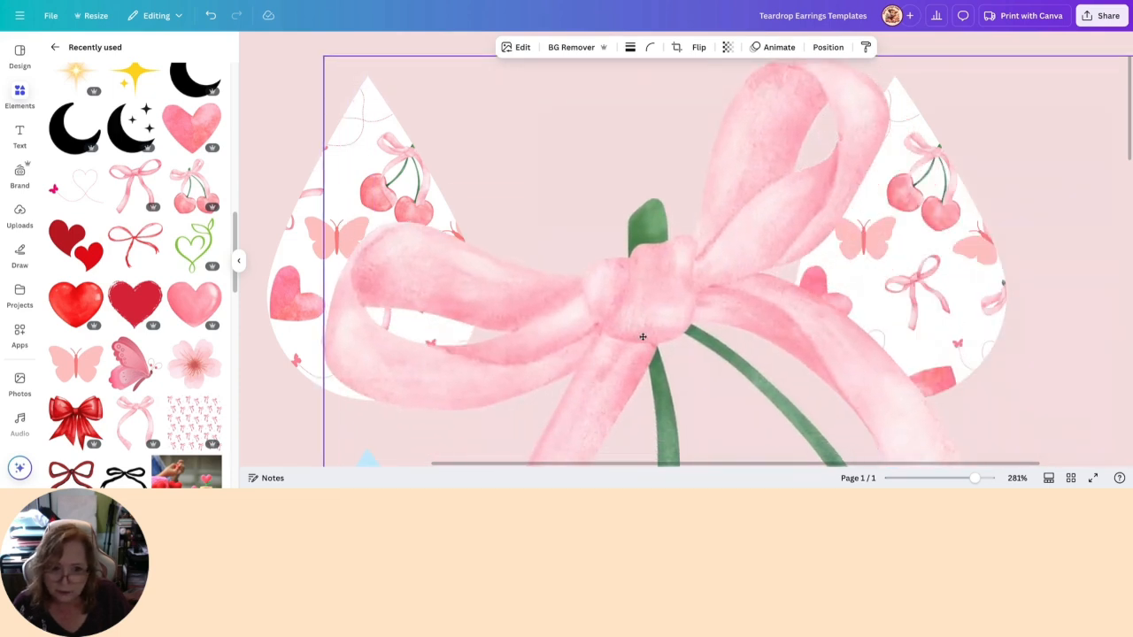
# - Try to set the cherry graphic's width to 1 in with its aspect ratio unlocked, and undo the change
pyautogui.click(827, 47)
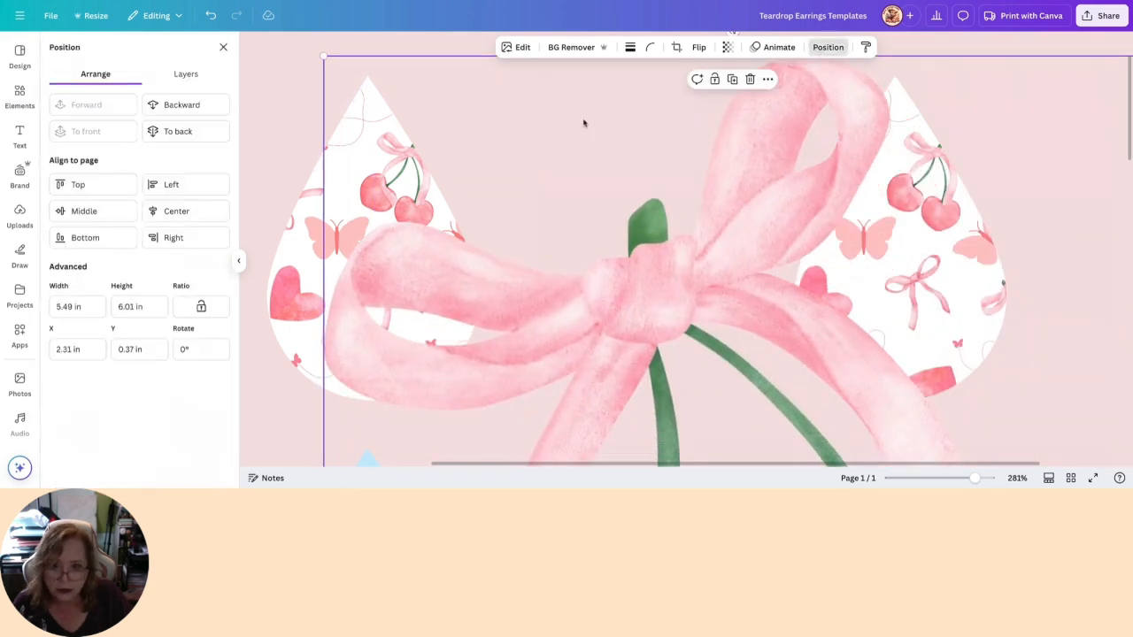
pyautogui.click(72, 306)
pyautogui.write('1')
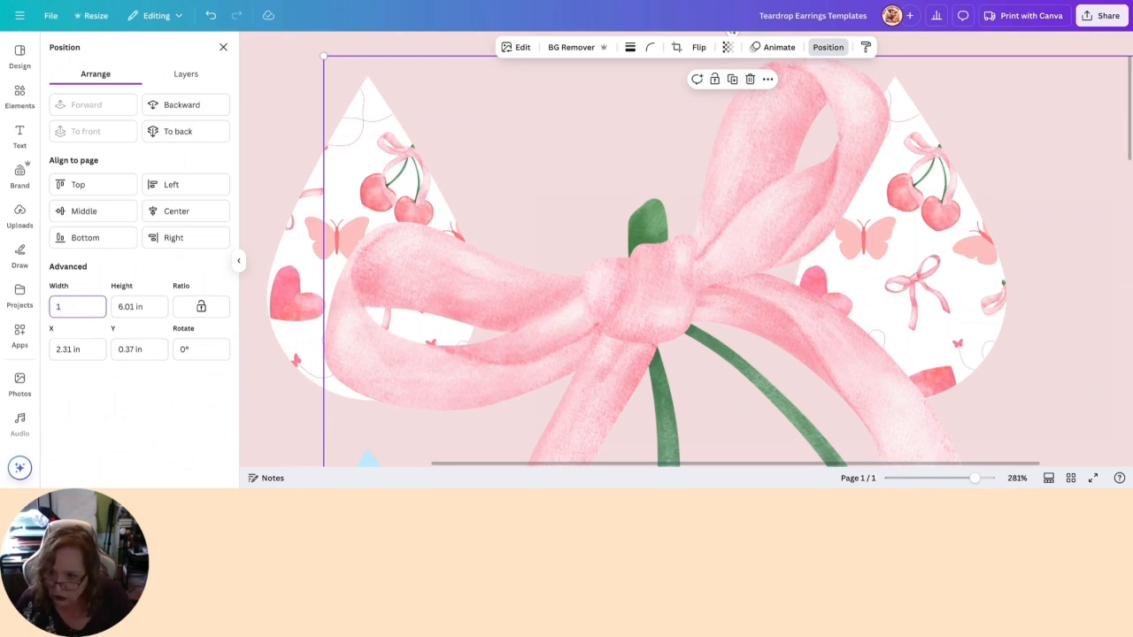
pyautogui.moveTo(64, 309); pyautogui.dragTo(51, 307)
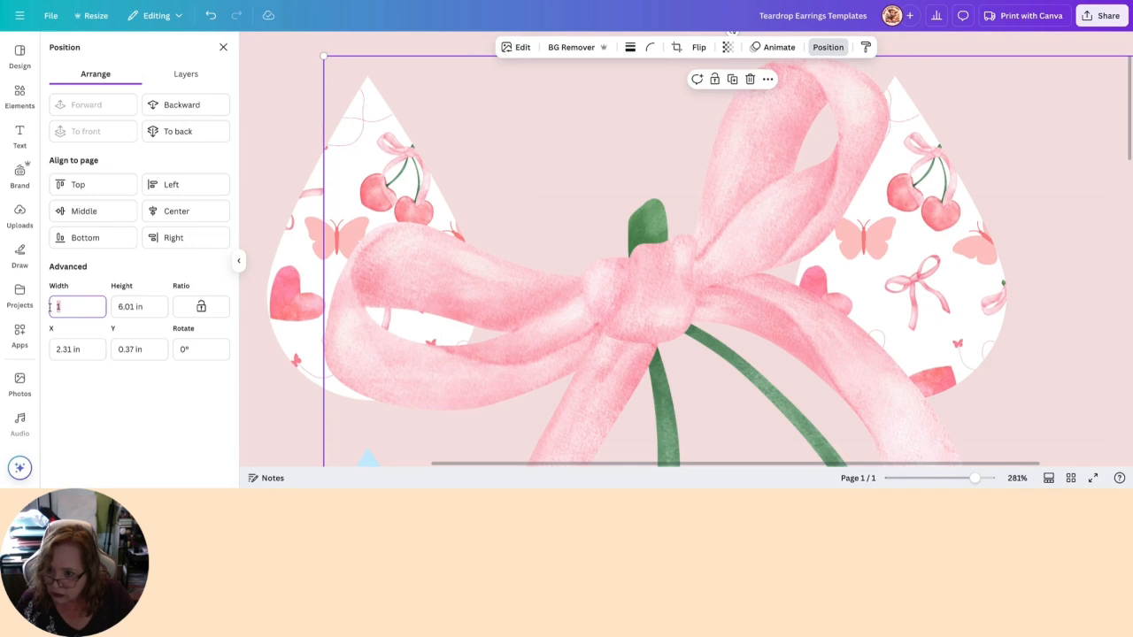
pyautogui.click(94, 430)
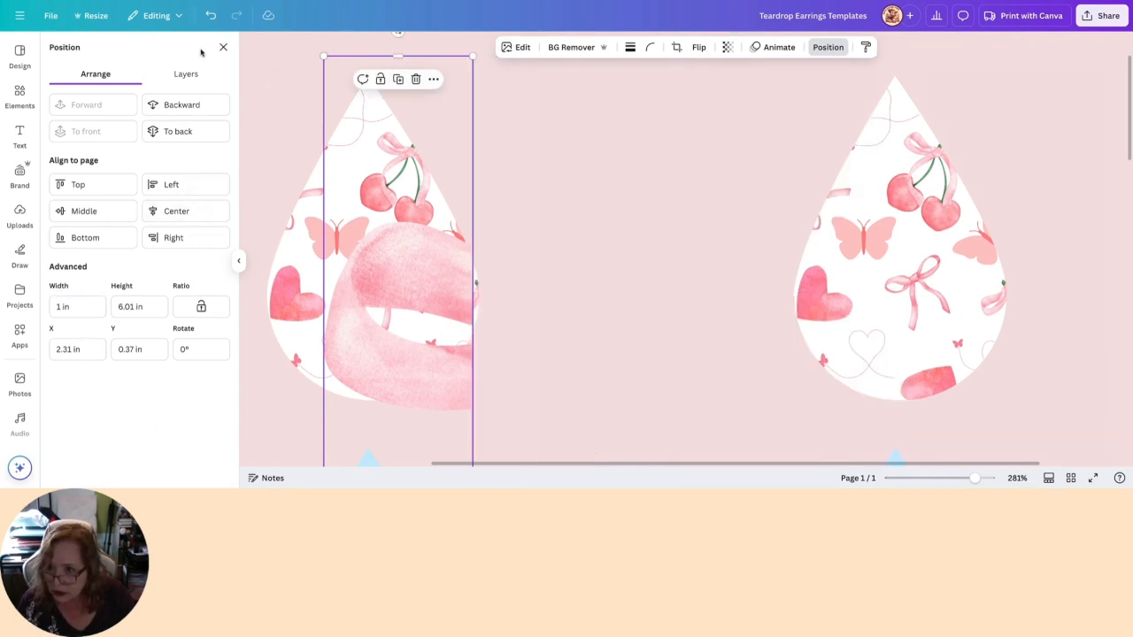
pyautogui.click(210, 17)
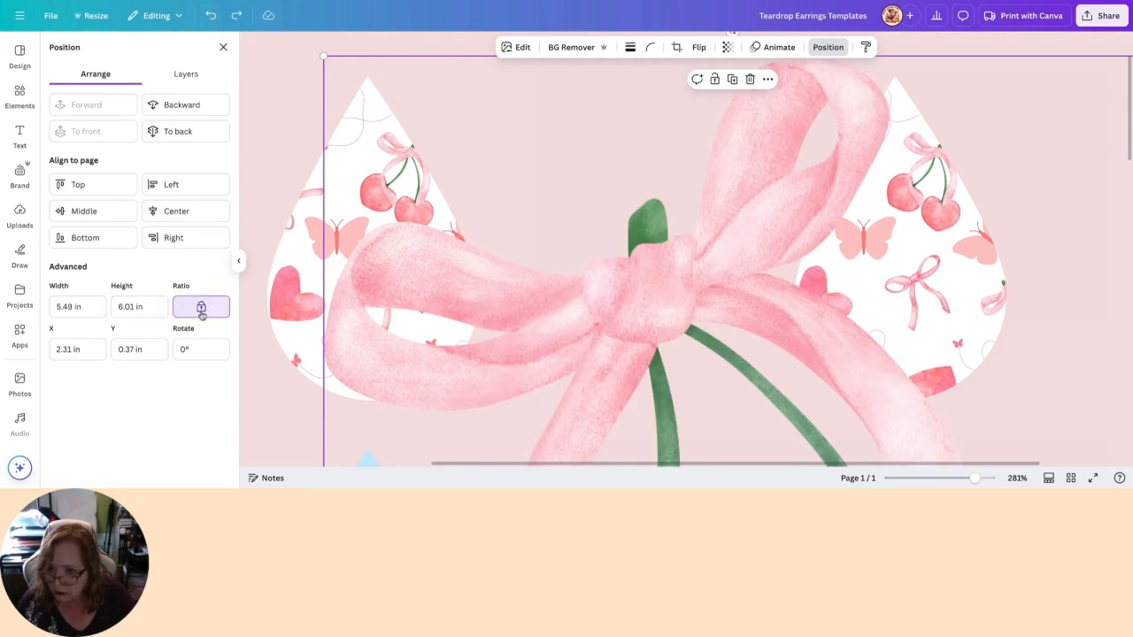
# - Set the cherry graphic's width to 1 in with the ratio locked, and move it onto the second patterned teardrop
pyautogui.click(76, 306)
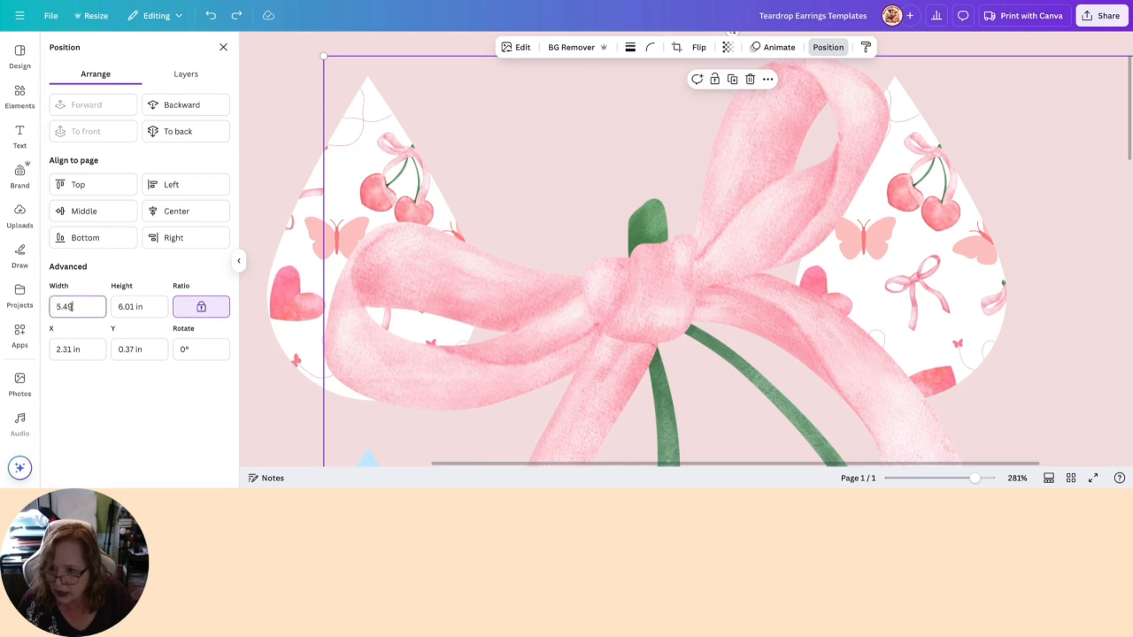
pyautogui.write('1')
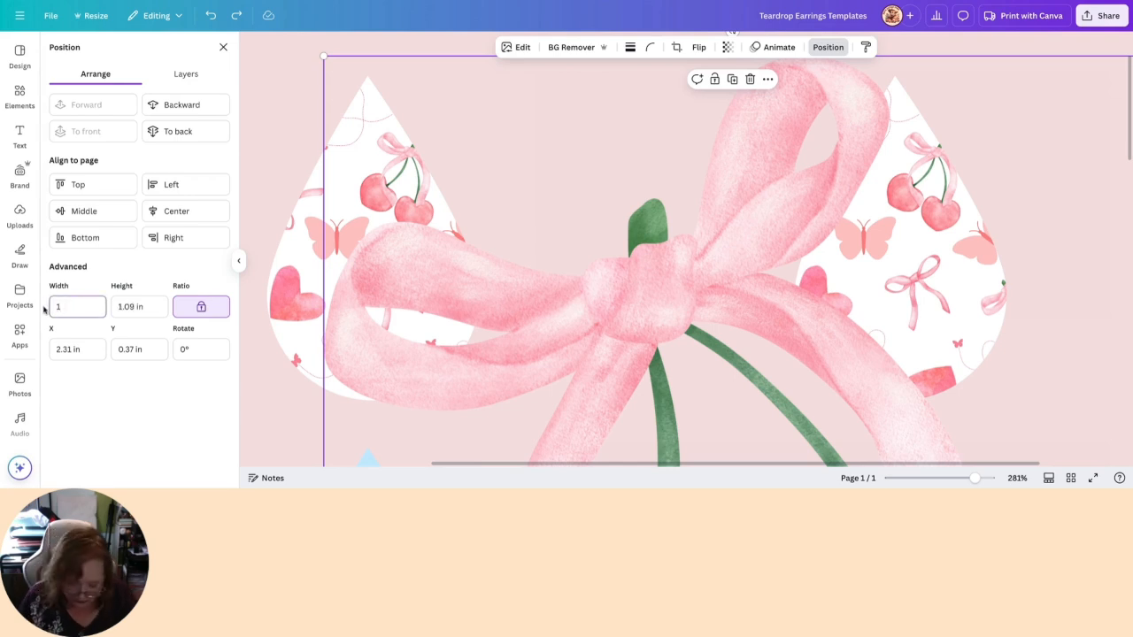
pyautogui.press('Return')
pyautogui.moveTo(407, 113); pyautogui.dragTo(888, 248)
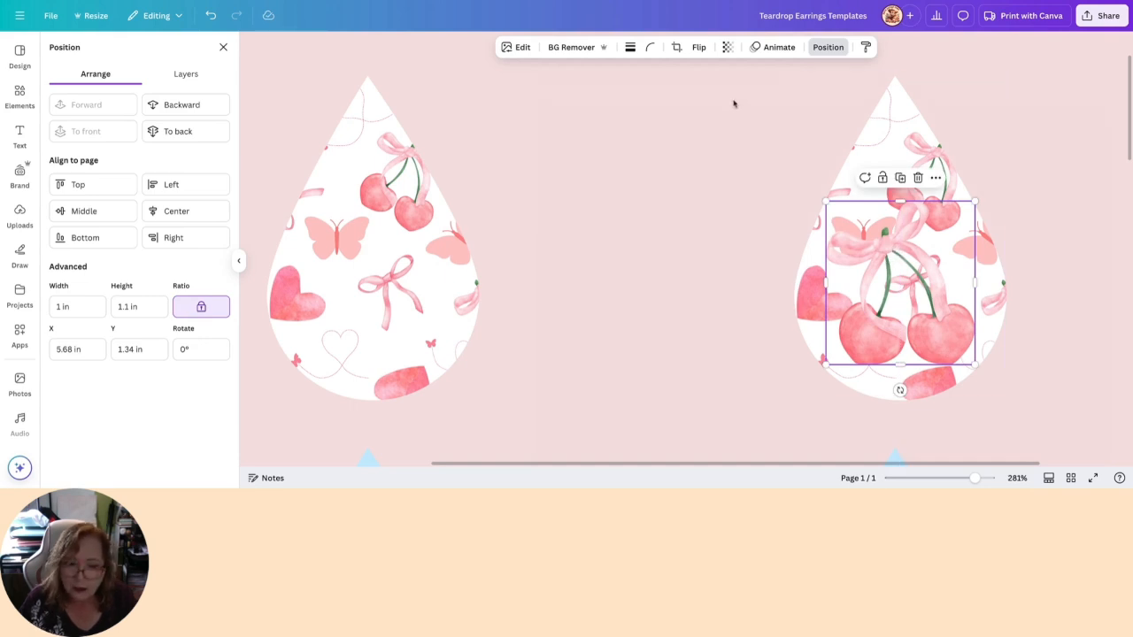
# - Apply the Outline shadow effect to the cherry graphic with an outline size of 33
pyautogui.click(523, 51)
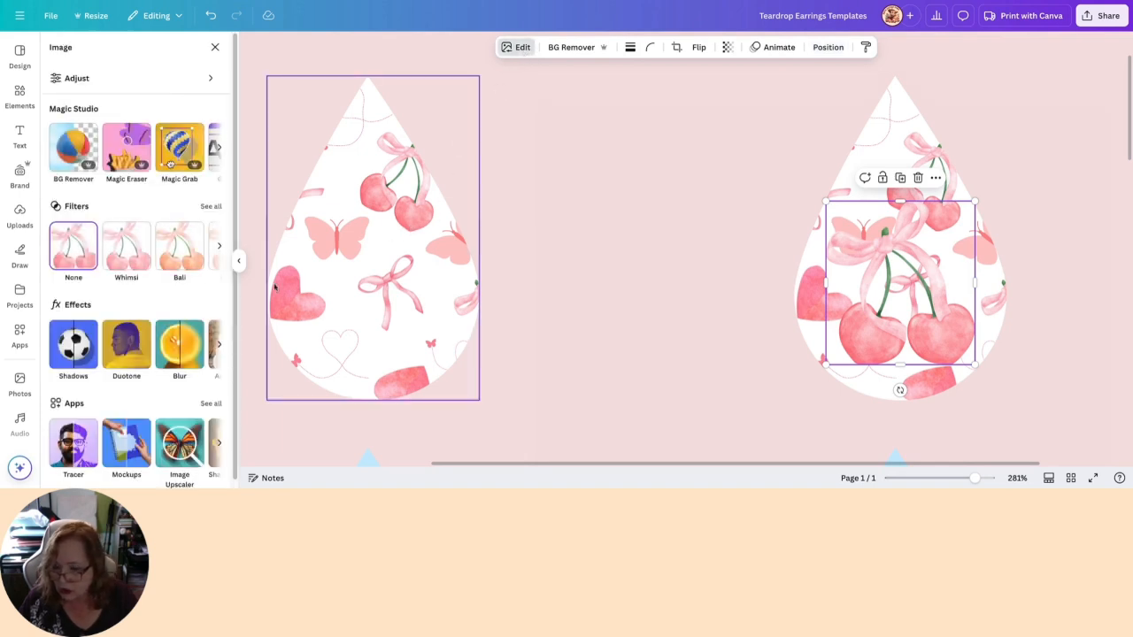
pyautogui.click(76, 344)
pyautogui.click(196, 180)
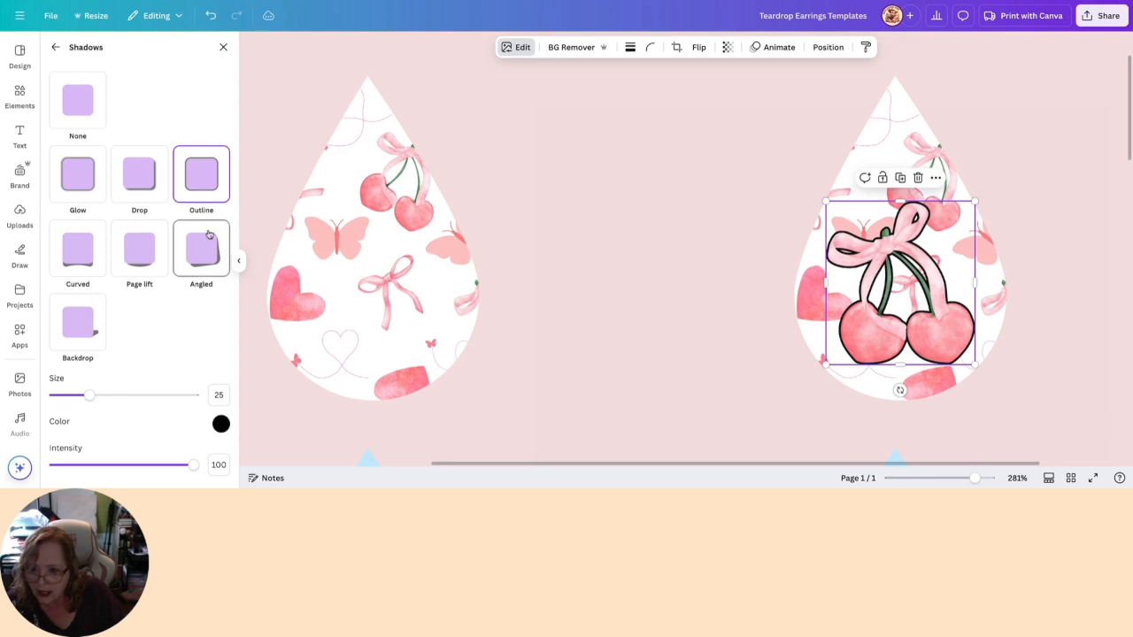
pyautogui.moveTo(95, 399); pyautogui.dragTo(101, 399)
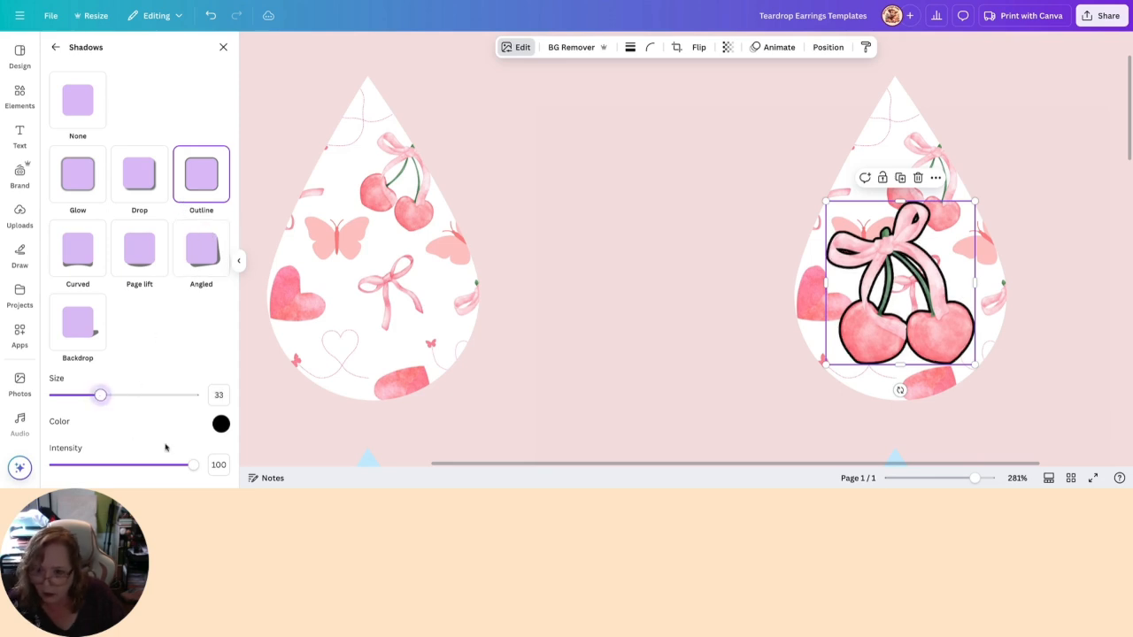
# - Try white #FFFFFF and muted red #BE6262 as colours for a slightly thicker outline on the cherry graphic
pyautogui.click(220, 425)
pyautogui.moveTo(225, 358); pyautogui.dragTo(220, 304)
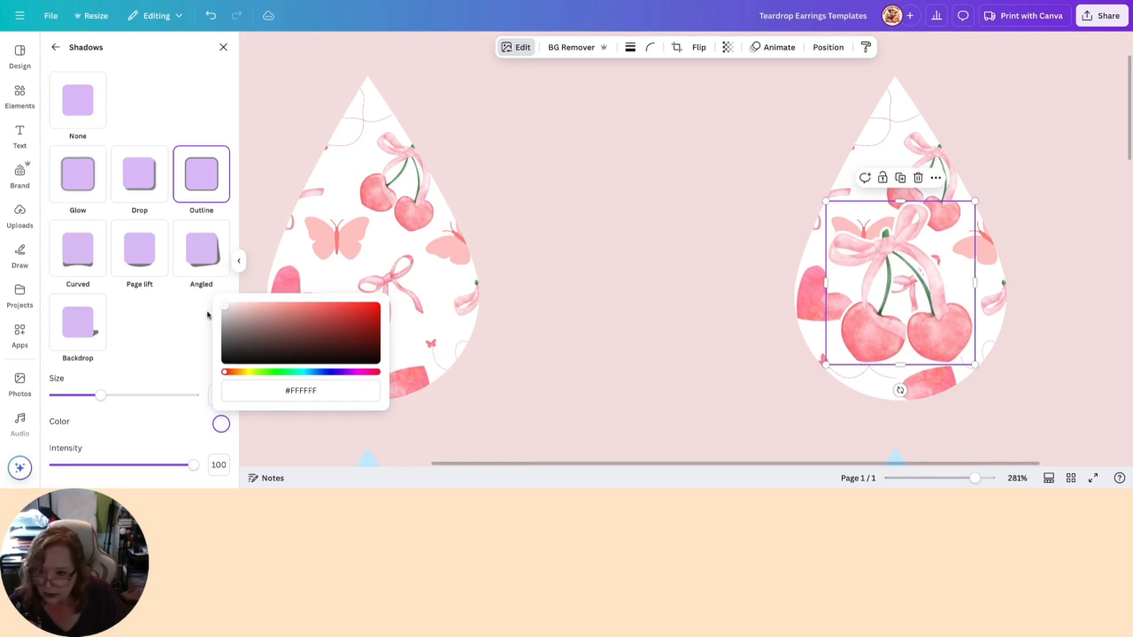
pyautogui.moveTo(100, 397)
pyautogui.mouseDown()
pyautogui.moveTo(128, 399)
pyautogui.moveTo(99, 398)
pyautogui.moveTo(119, 400)
pyautogui.moveTo(109, 401)
pyautogui.mouseUp()
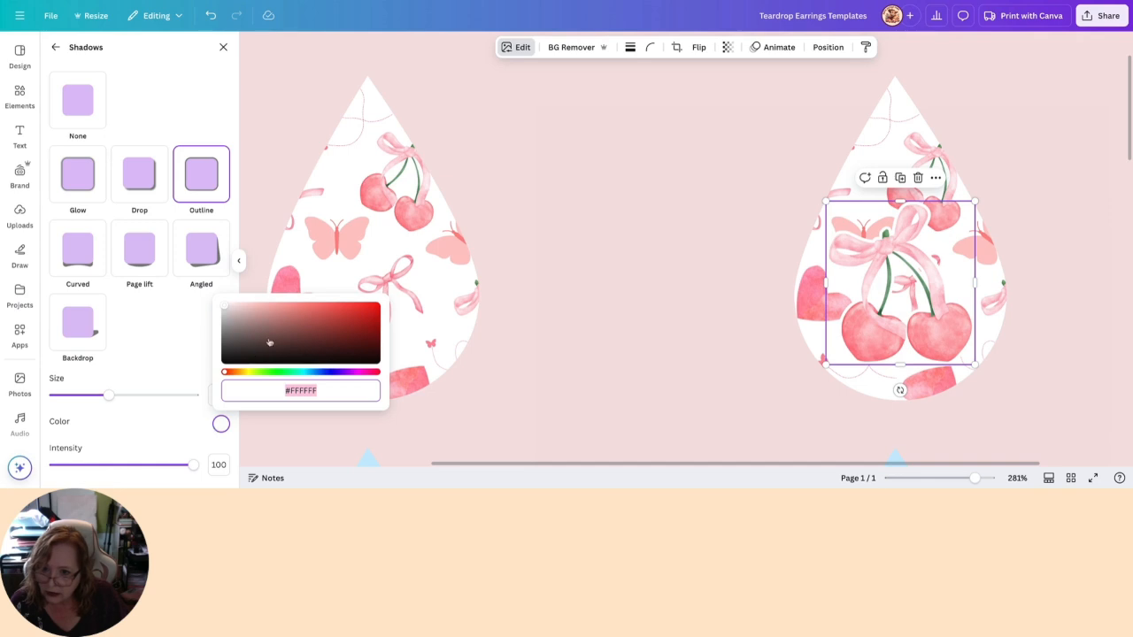
pyautogui.moveTo(226, 309)
pyautogui.mouseDown()
pyautogui.moveTo(376, 306)
pyautogui.moveTo(299, 317)
pyautogui.mouseUp()
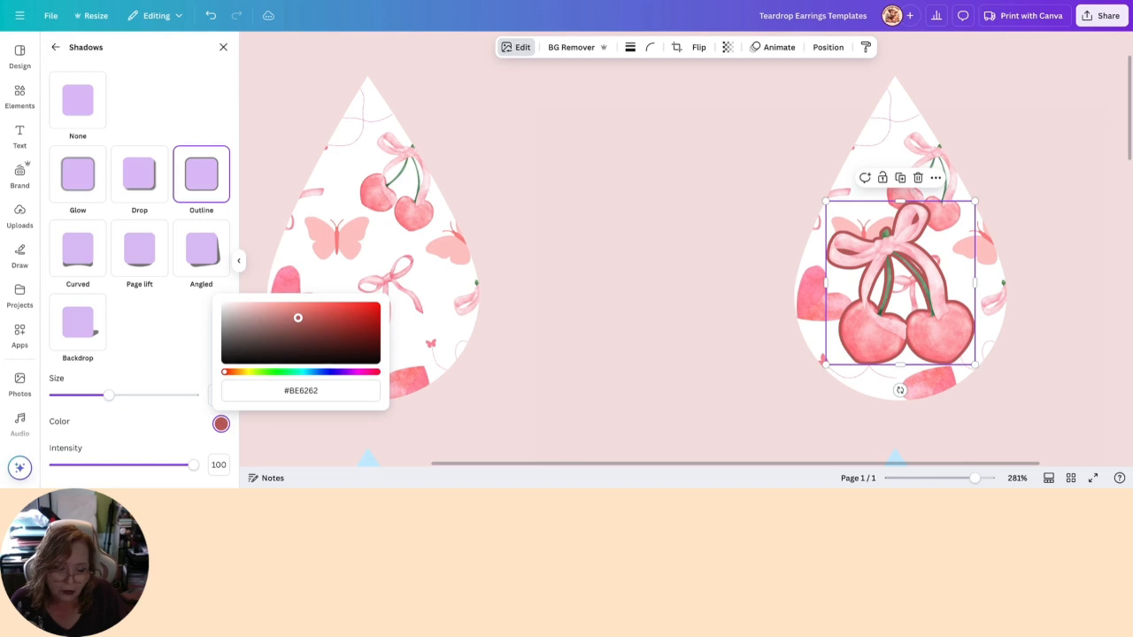
# - Return the cherry graphic's outline colour to black and reduce its size to 3
pyautogui.moveTo(299, 317)
pyautogui.mouseDown()
pyautogui.moveTo(271, 333)
pyautogui.moveTo(233, 333)
pyautogui.moveTo(218, 366)
pyautogui.mouseUp()
pyautogui.moveTo(107, 394); pyautogui.dragTo(59, 409)
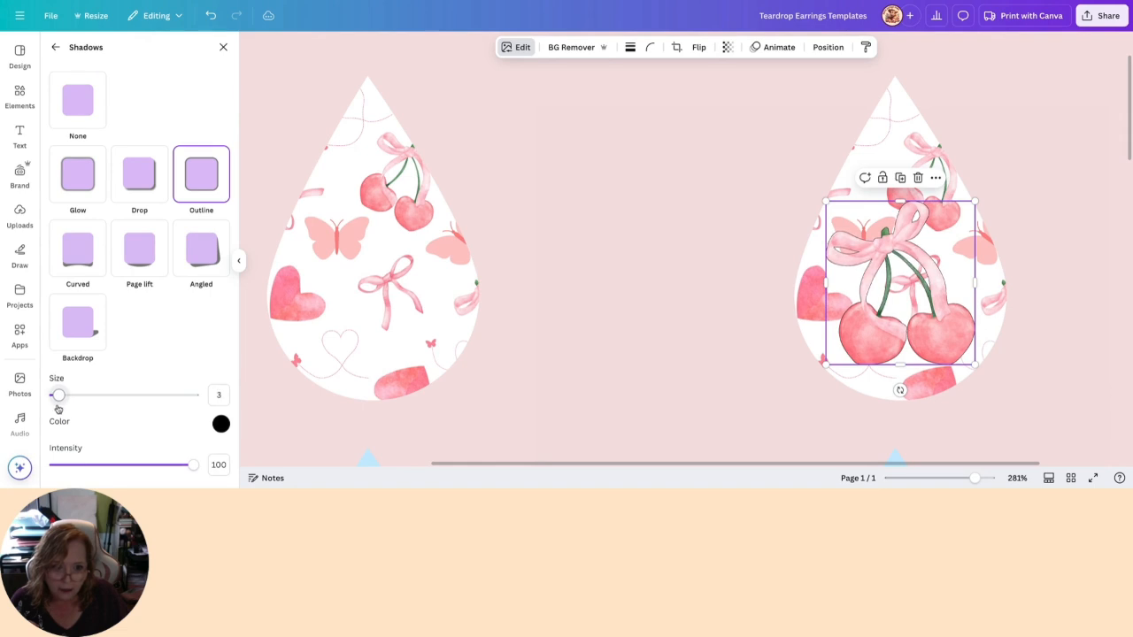
pyautogui.moveTo(58, 408)
pyautogui.mouseDown()
pyautogui.moveTo(203, 413)
pyautogui.moveTo(59, 414)
pyautogui.mouseUp()
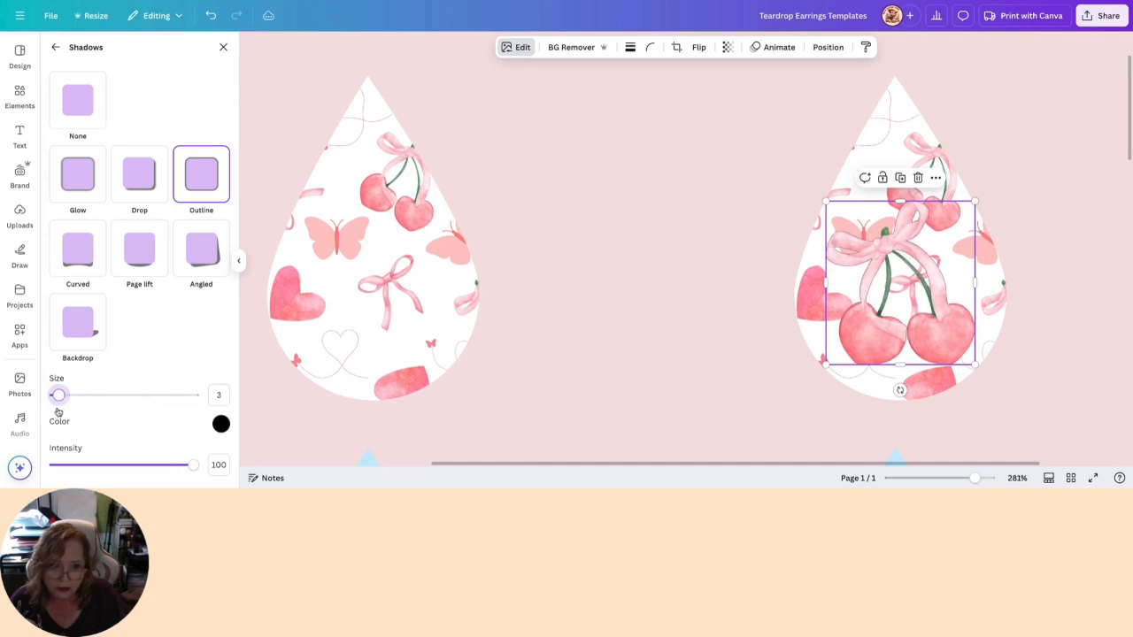
pyautogui.click(670, 245)
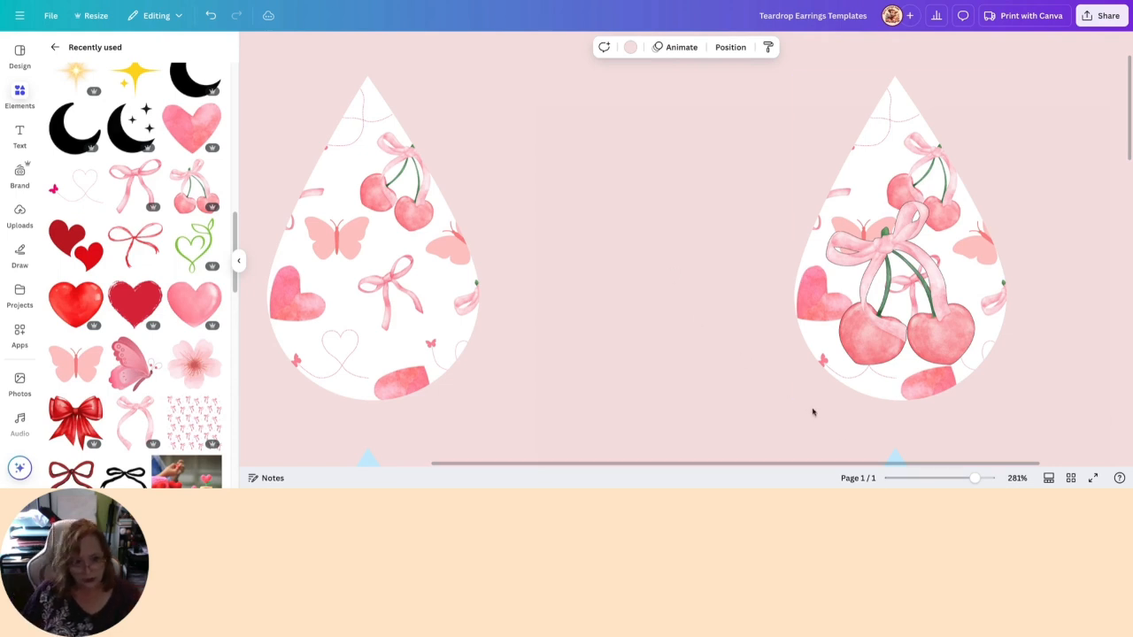
# - Set the outline size of the cherry graphic on the second teardrop to 6
pyautogui.moveTo(980, 476); pyautogui.dragTo(957, 478)
pyautogui.click(797, 217)
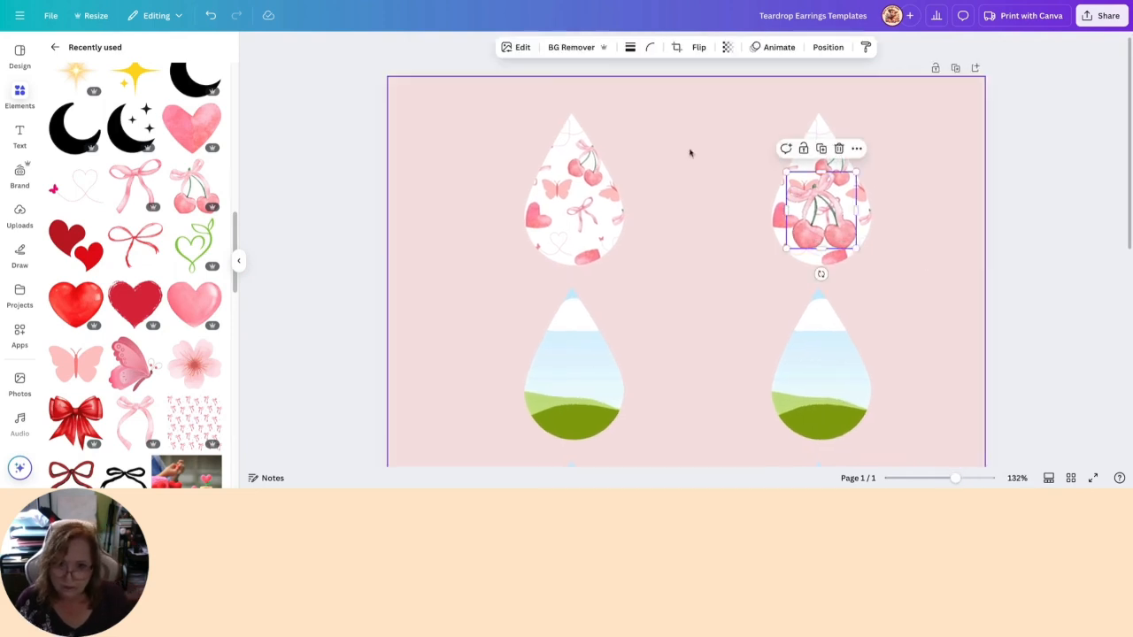
pyautogui.click(508, 46)
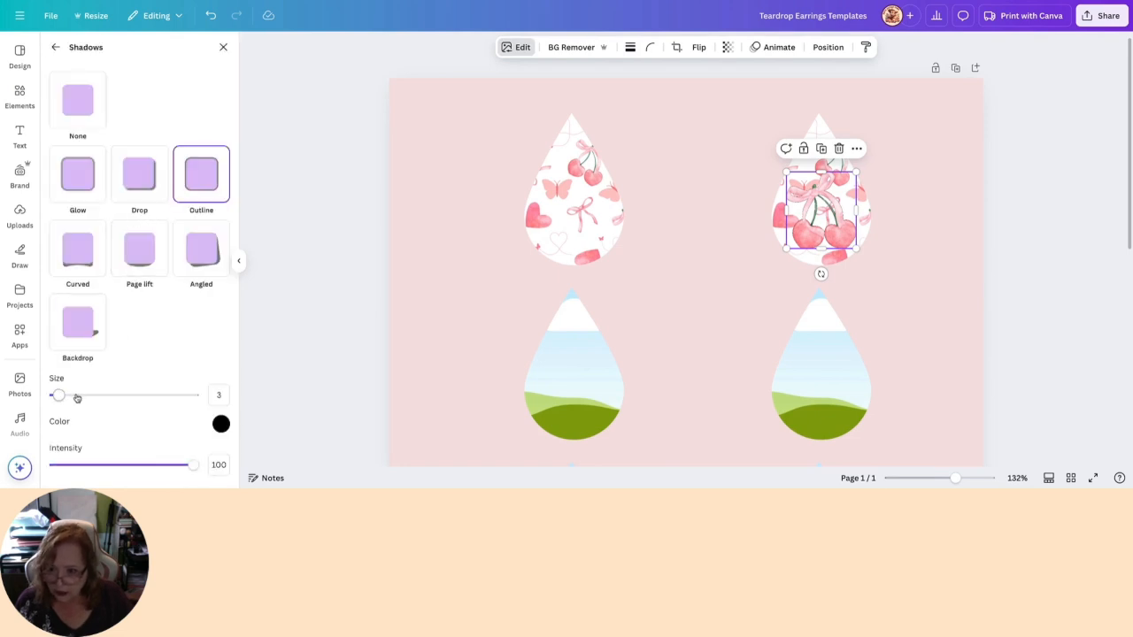
pyautogui.moveTo(61, 398); pyautogui.dragTo(65, 399)
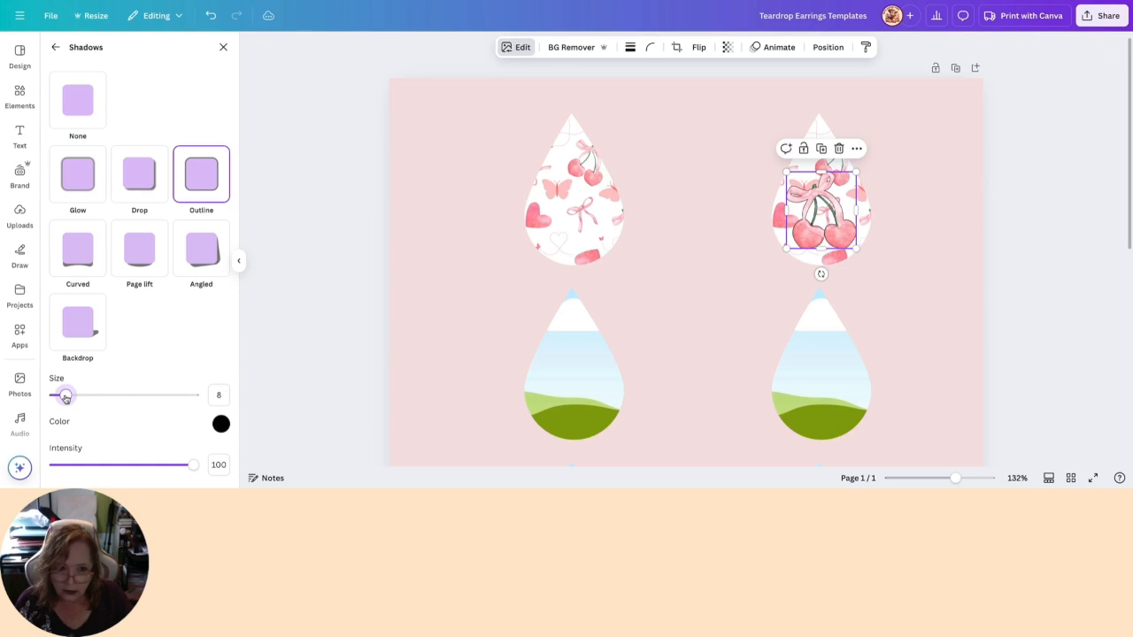
pyautogui.moveTo(65, 394); pyautogui.dragTo(63, 395)
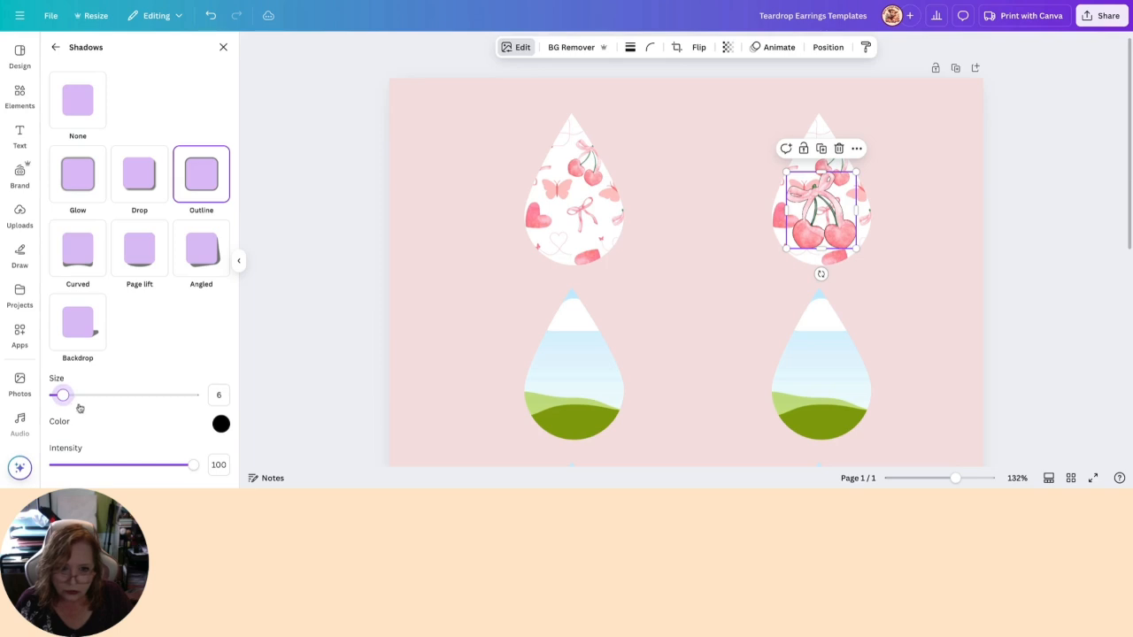
# - Lock the first patterned teardrop in the top row and place a duplicate of the outlined cherry graphic on it
pyautogui.click(580, 191)
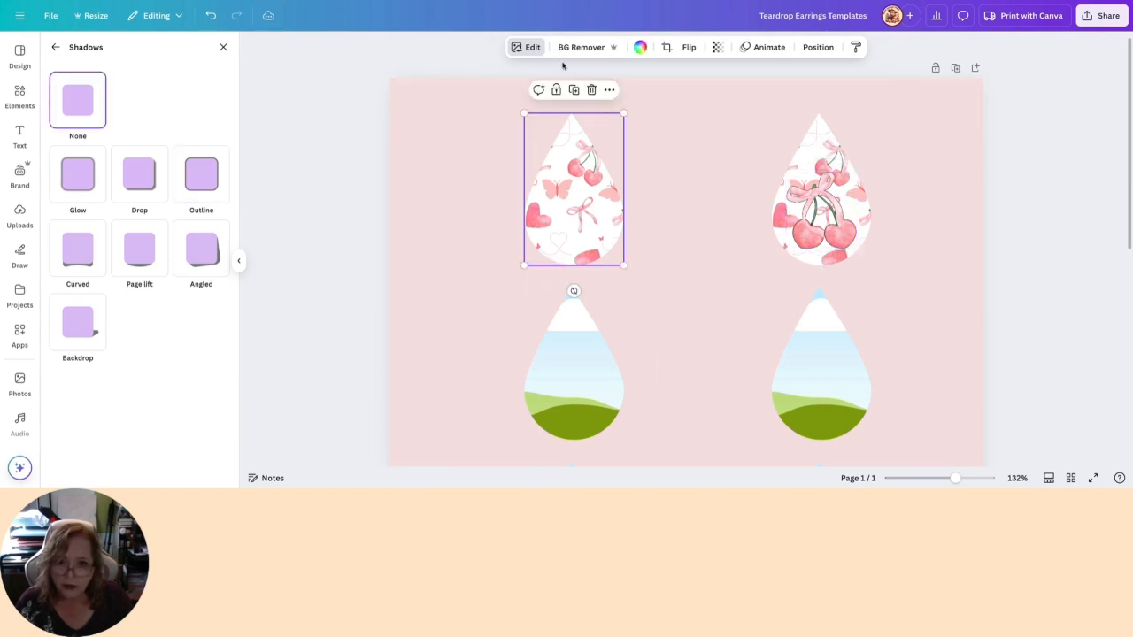
pyautogui.click(556, 90)
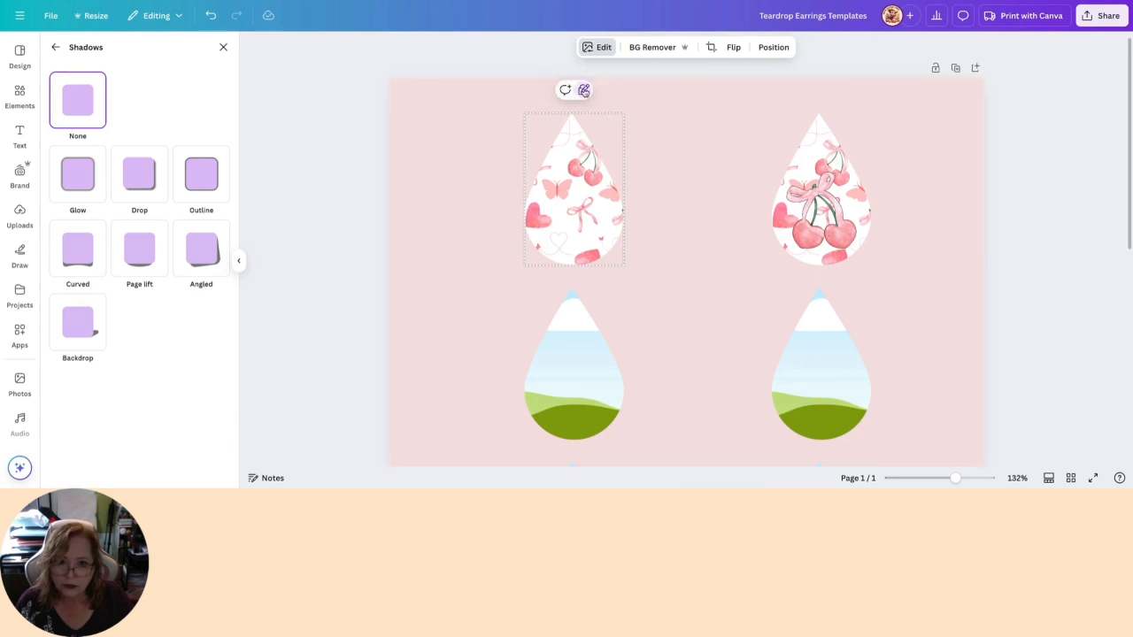
pyautogui.click(819, 208)
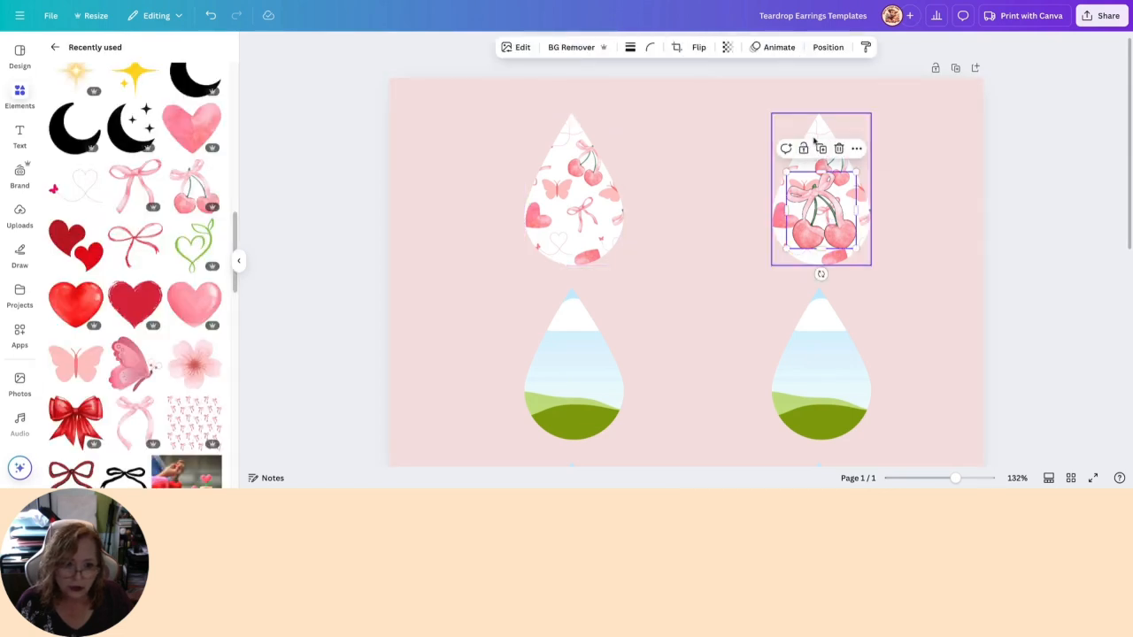
pyautogui.click(816, 186)
pyautogui.moveTo(840, 239); pyautogui.dragTo(580, 233)
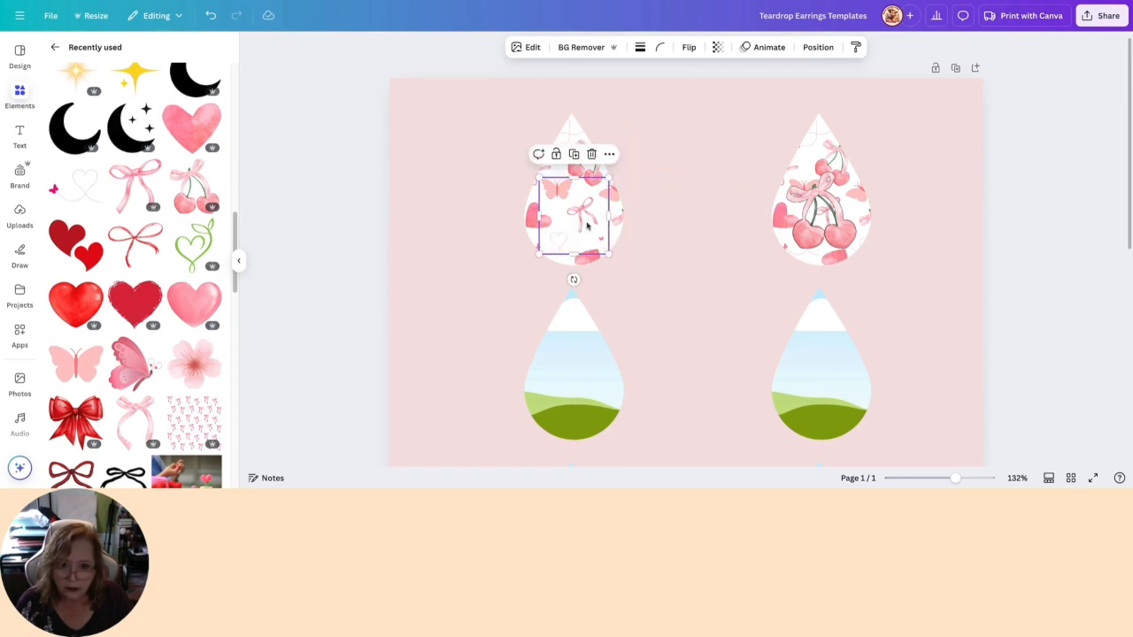
pyautogui.click(818, 47)
pyautogui.click(181, 78)
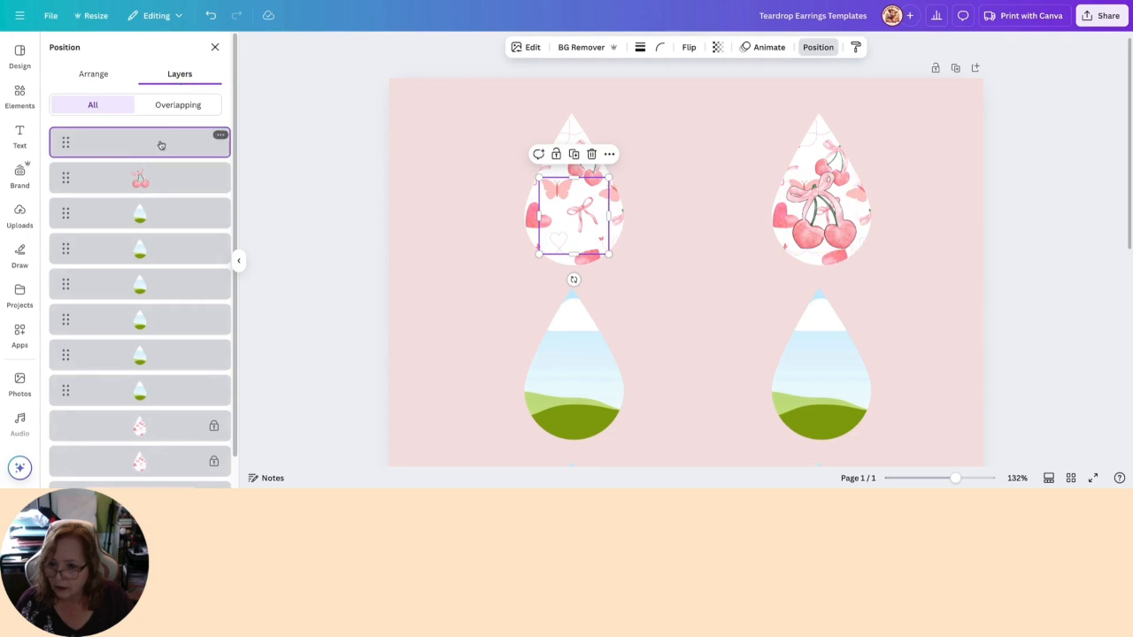
pyautogui.click(691, 221)
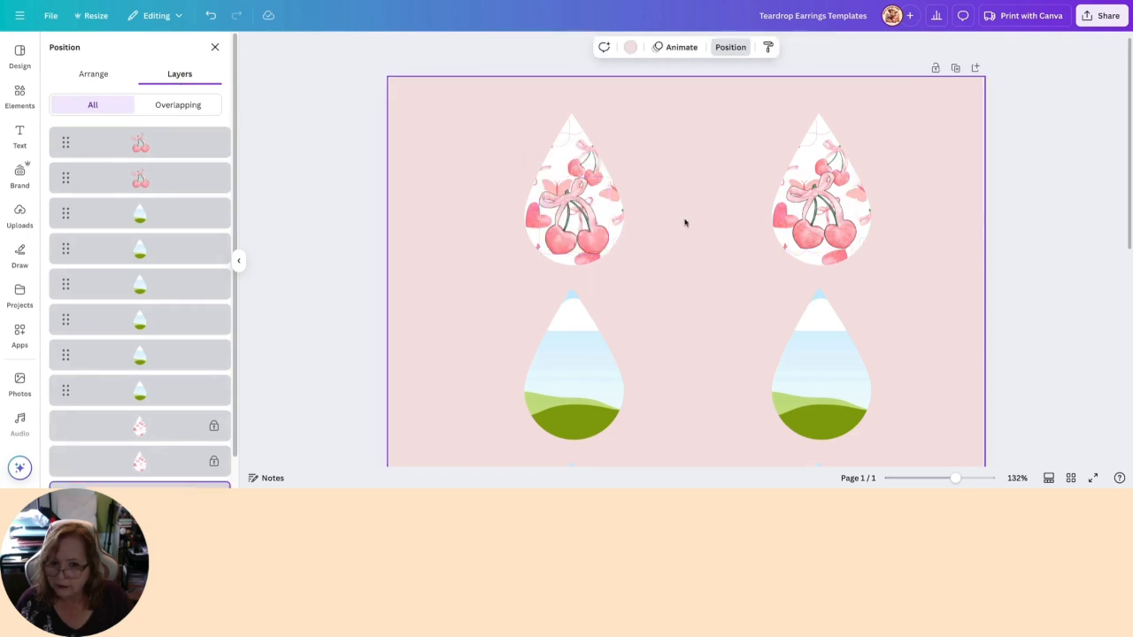
# - Change the duplicated cherry graphic's outline to white #FFFFFF with a size of 50
pyautogui.click(572, 223)
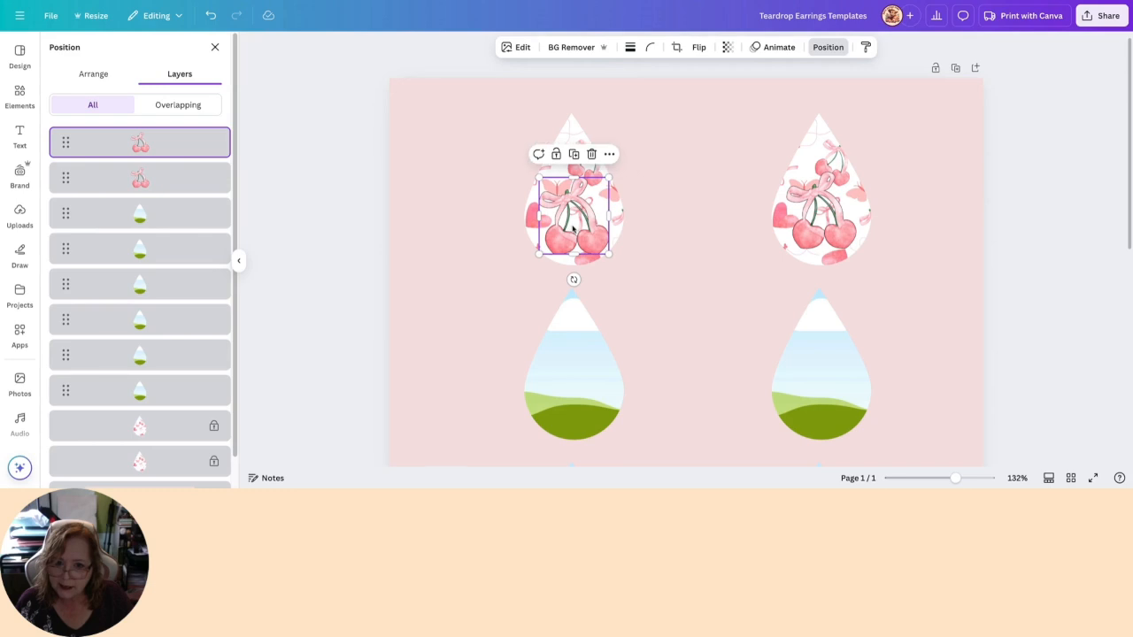
pyautogui.click(513, 47)
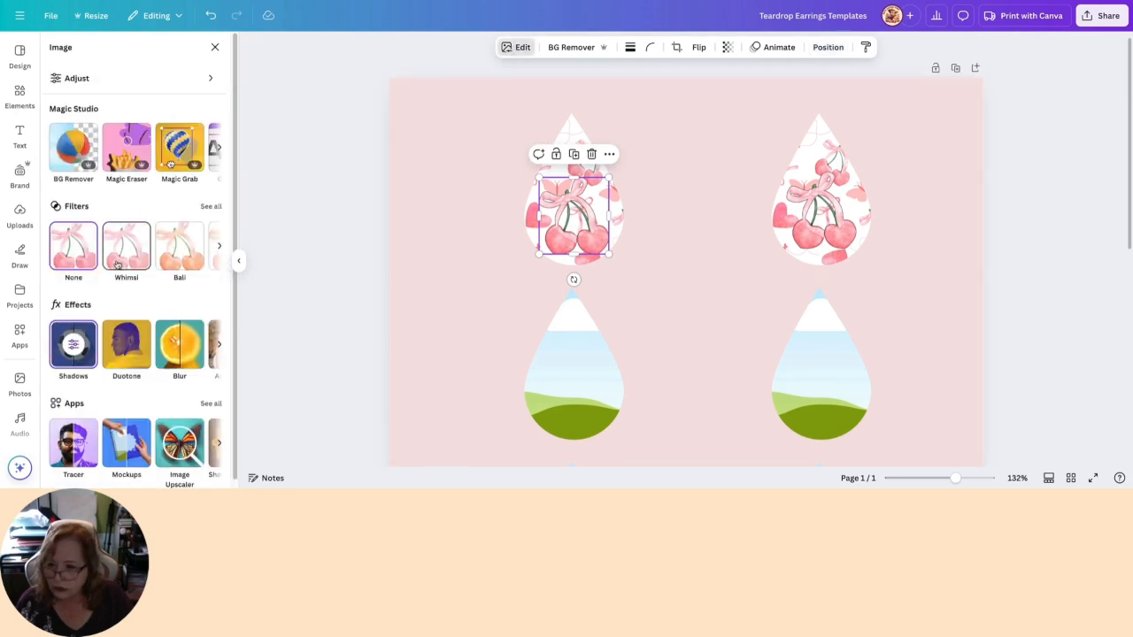
pyautogui.click(74, 345)
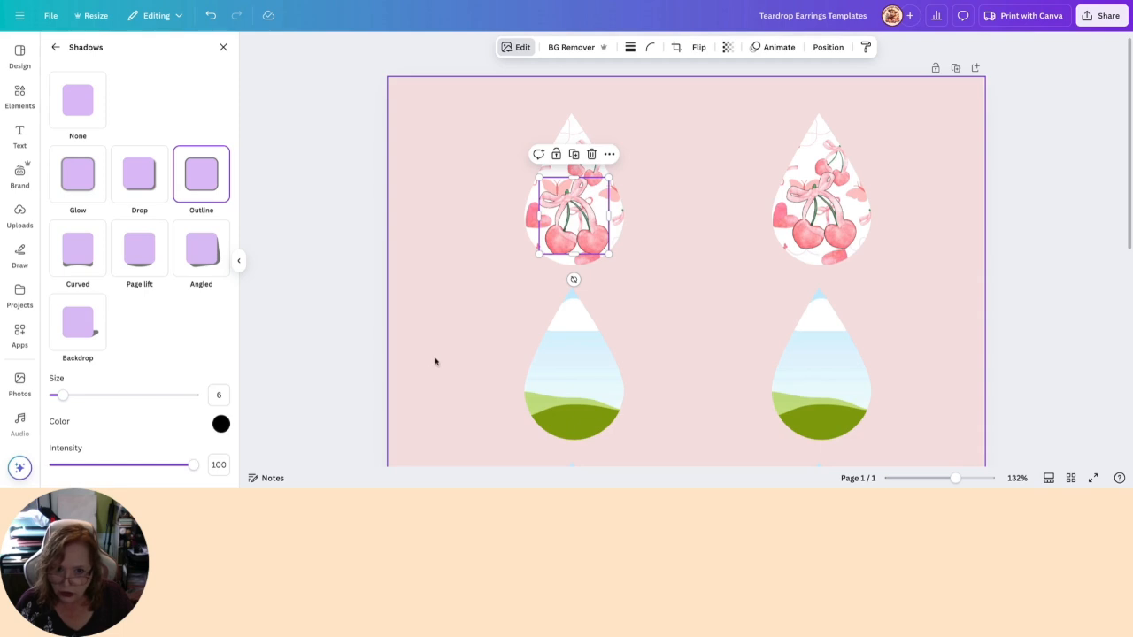
pyautogui.click(221, 424)
pyautogui.click(224, 306)
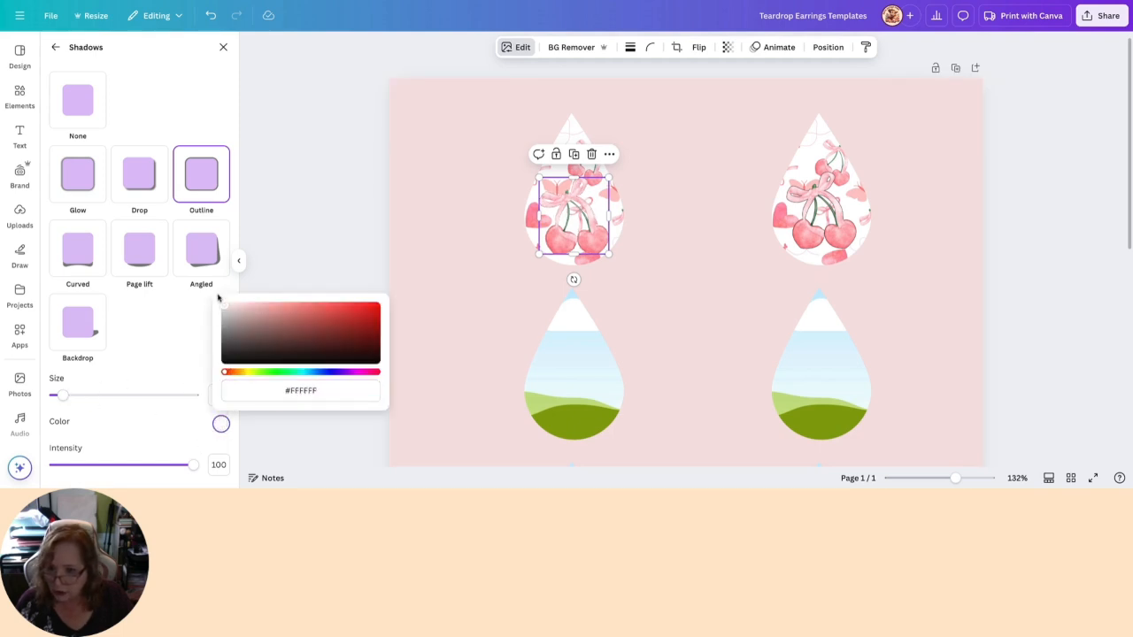
pyautogui.moveTo(63, 400); pyautogui.dragTo(130, 401)
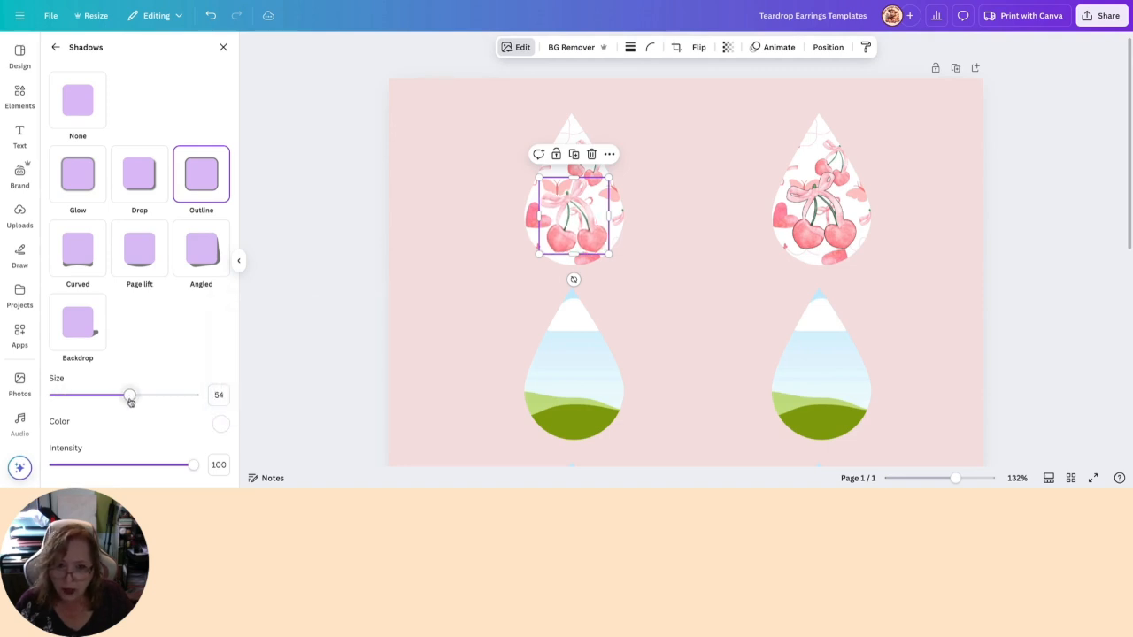
pyautogui.moveTo(130, 395); pyautogui.dragTo(124, 395)
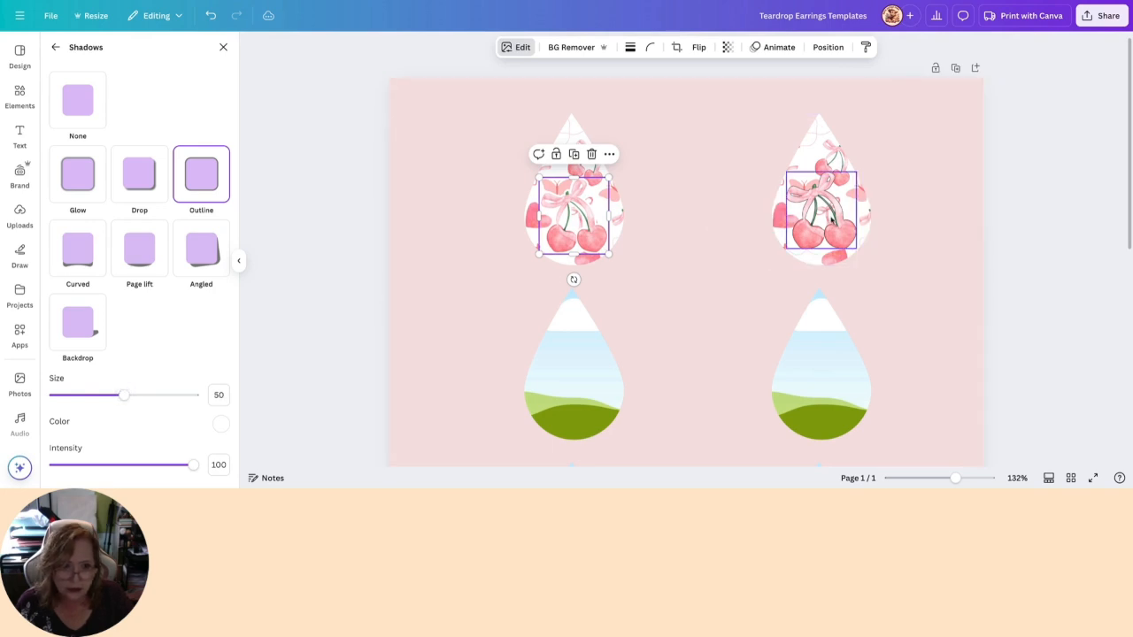
# - Set the black outline size of the cherry graphic on the second teardrop to 50
pyautogui.click(829, 215)
pyautogui.click(220, 395)
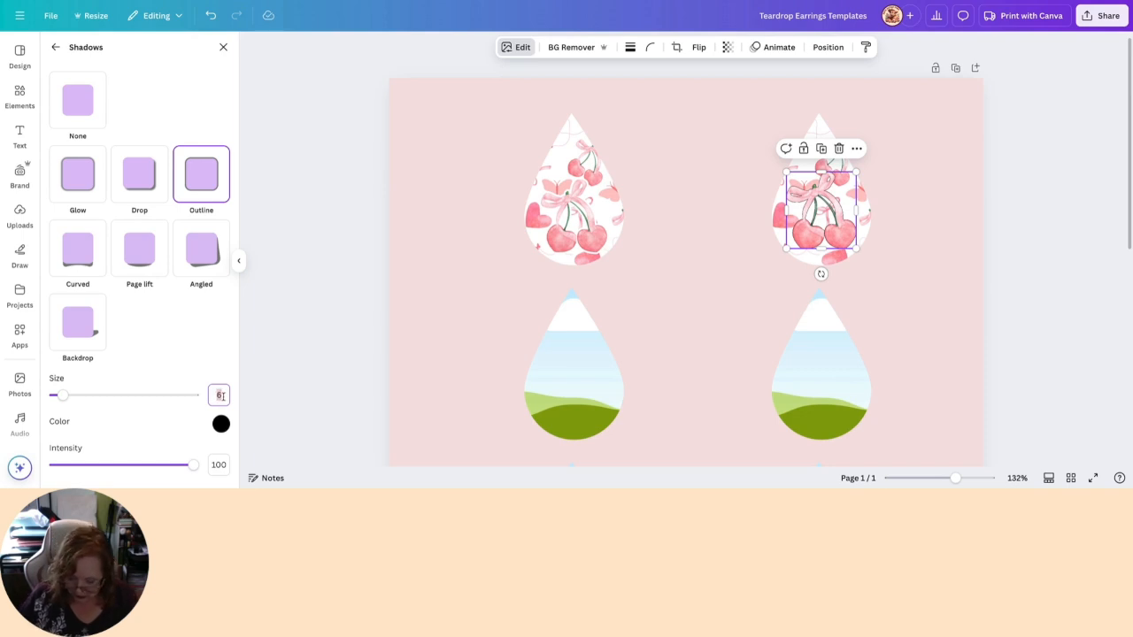
pyautogui.write('50')
pyautogui.press('Return')
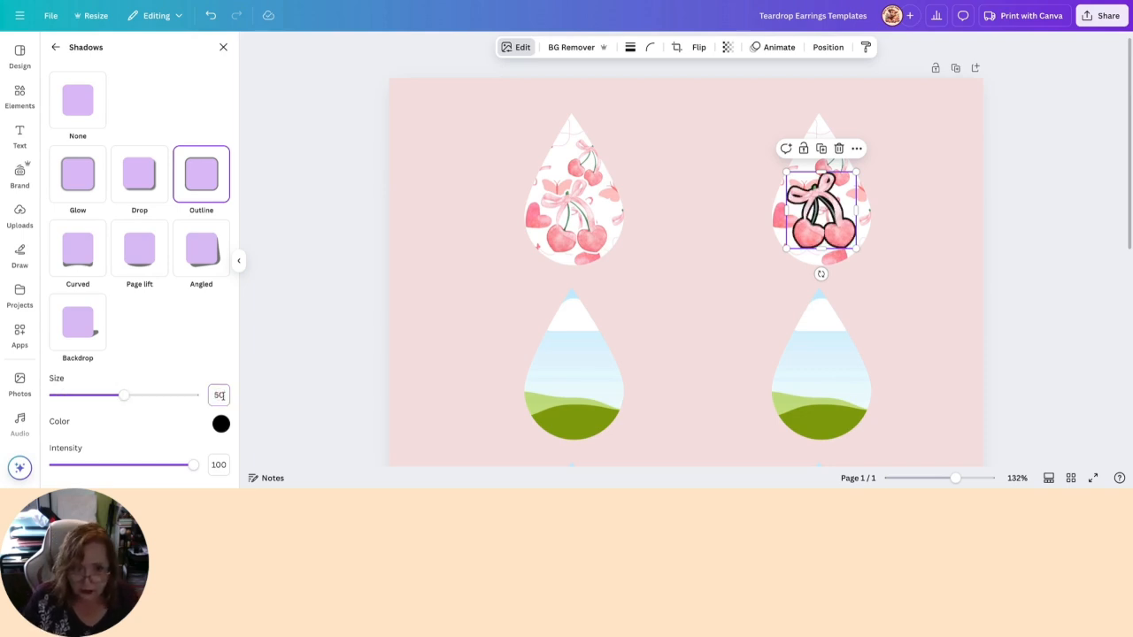
pyautogui.click(707, 295)
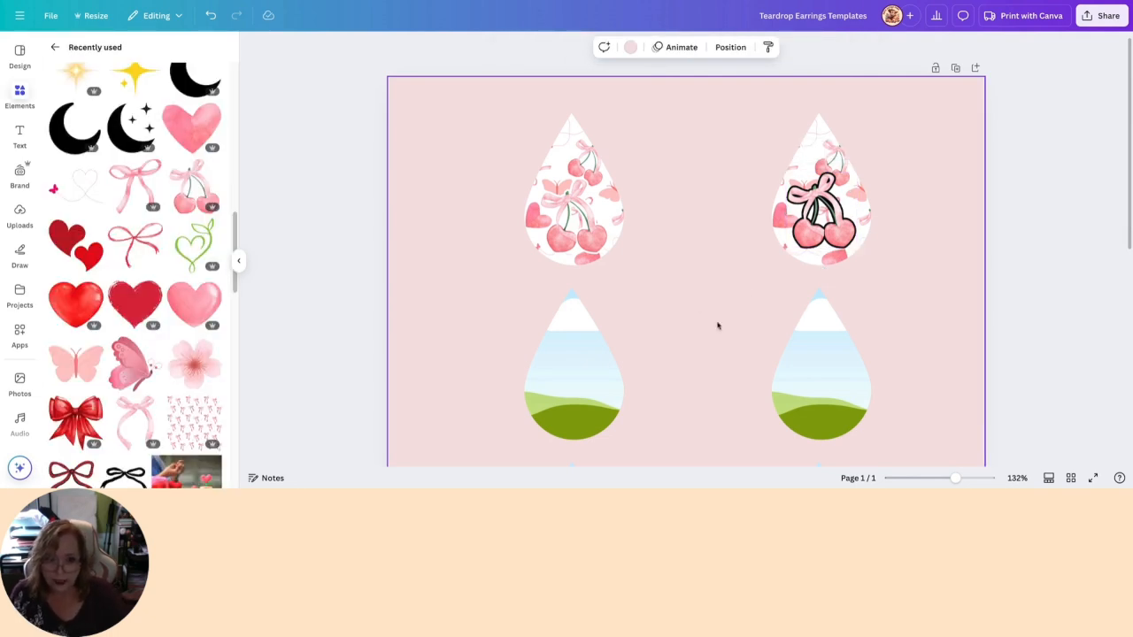
# - Enlarge the white-outlined cherry graphic and recentre it on the first patterned teardrop
pyautogui.moveTo(952, 479); pyautogui.dragTo(949, 478)
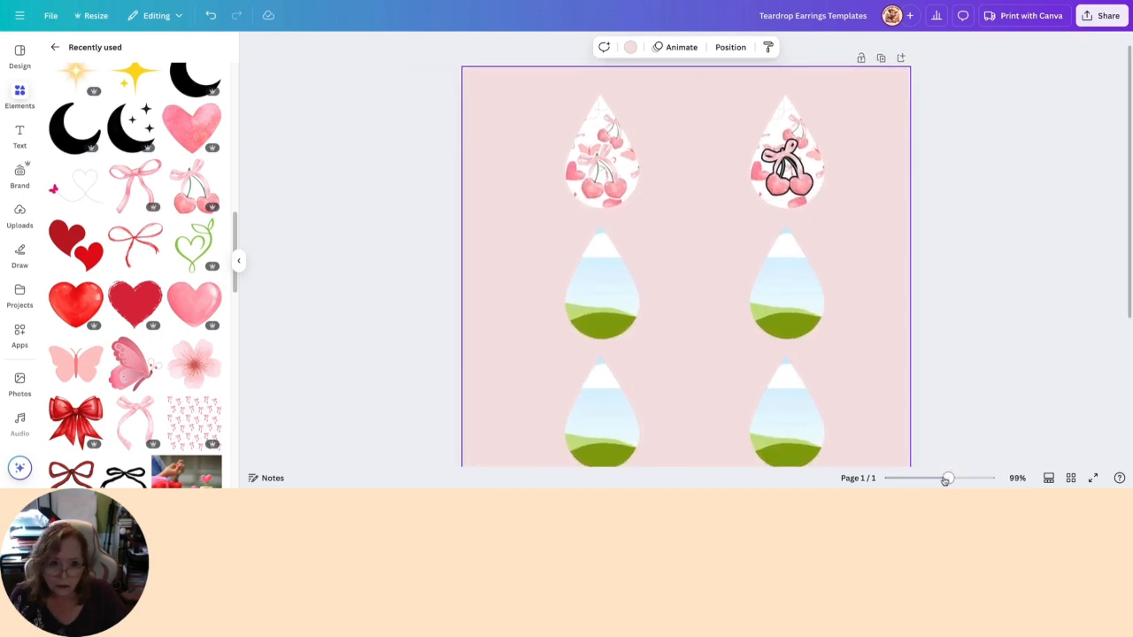
pyautogui.click(956, 478)
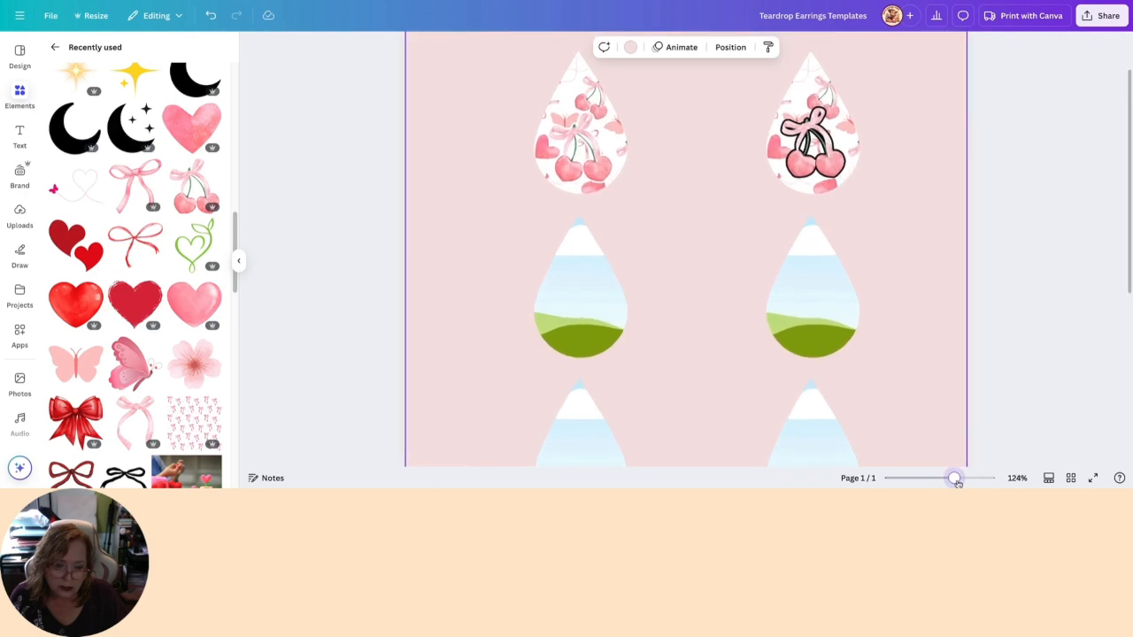
pyautogui.scroll(2, 956, 401)
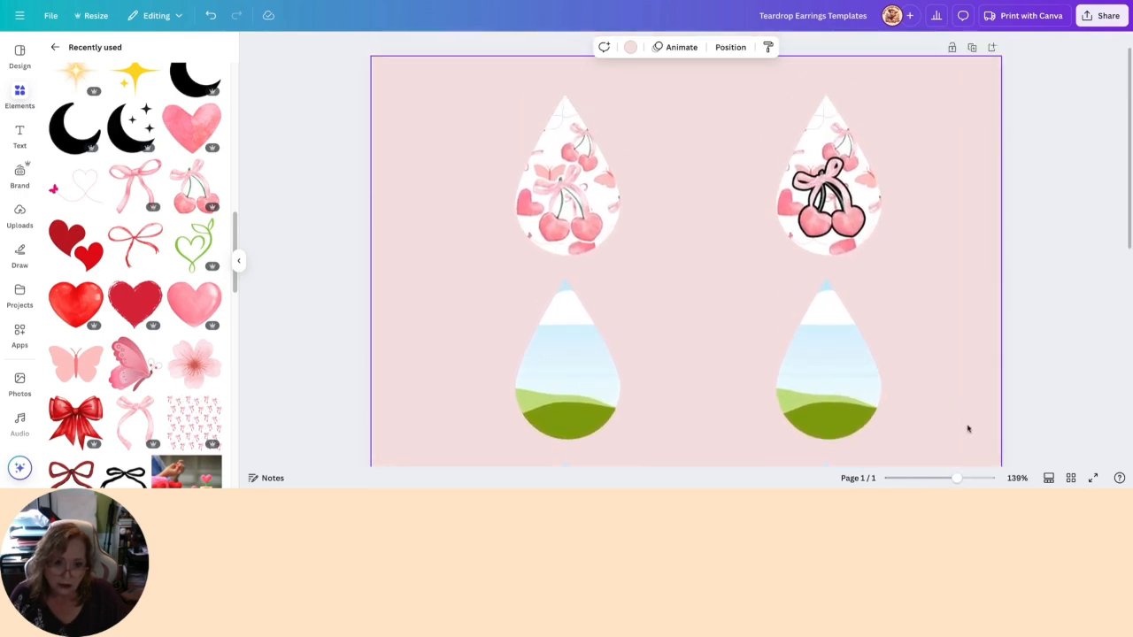
pyautogui.click(531, 167)
pyautogui.moveTo(530, 162); pyautogui.dragTo(515, 145)
pyautogui.moveTo(591, 228); pyautogui.dragTo(600, 220)
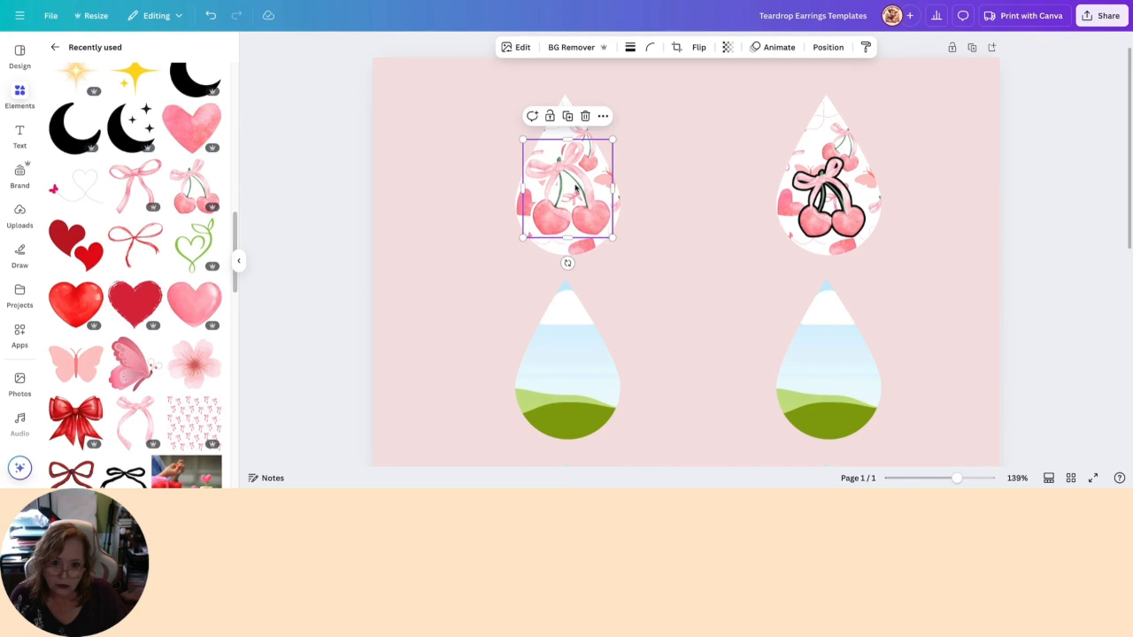
# - Slightly shrink the white-outlined cherry graphic on the first patterned teardrop, keeping it within the teardrop's edges
pyautogui.moveTo(523, 140); pyautogui.dragTo(529, 147)
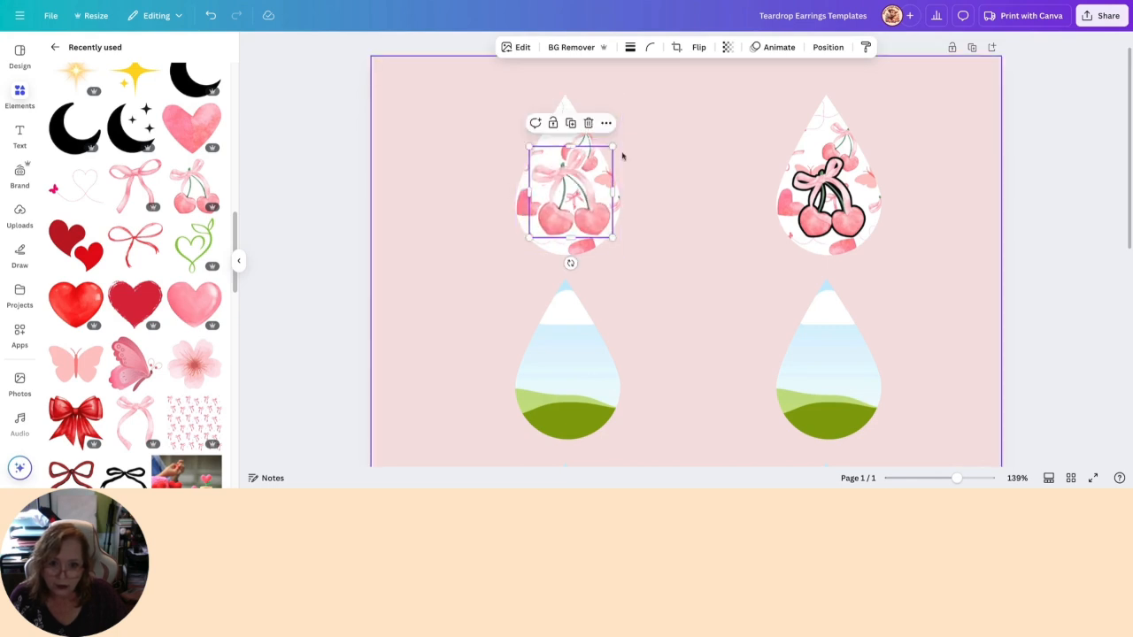
pyautogui.moveTo(612, 146); pyautogui.dragTo(606, 153)
pyautogui.click(406, 176)
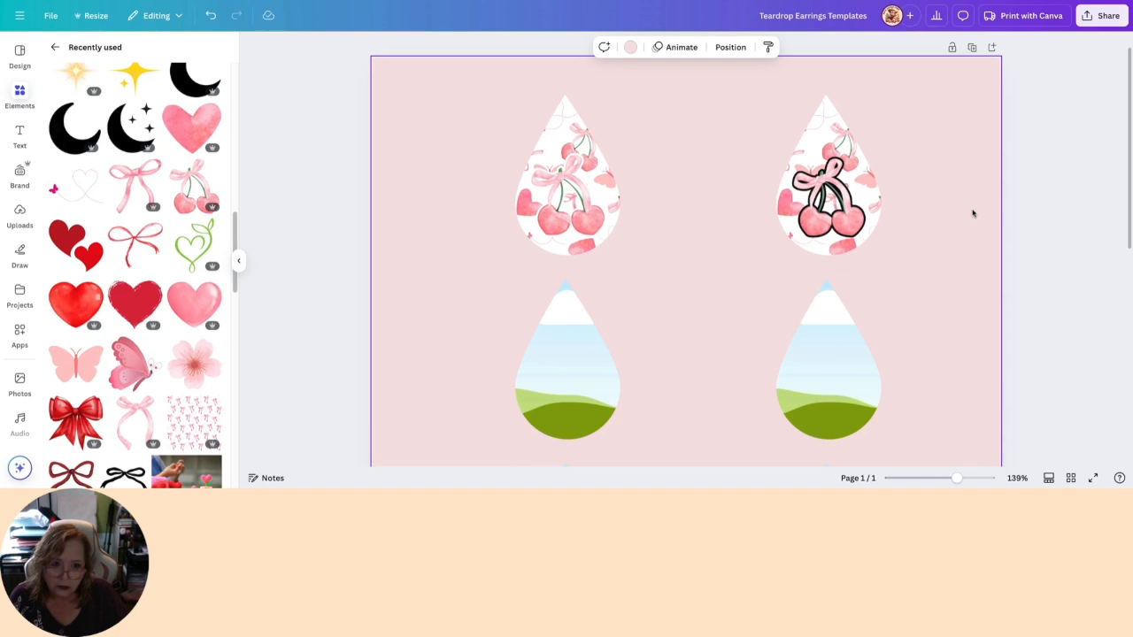
# - Replace the black-outlined cherry graphic on the second teardrop with a duplicate of the white-outlined one in the matching position
pyautogui.scroll(-1, 973, 213)
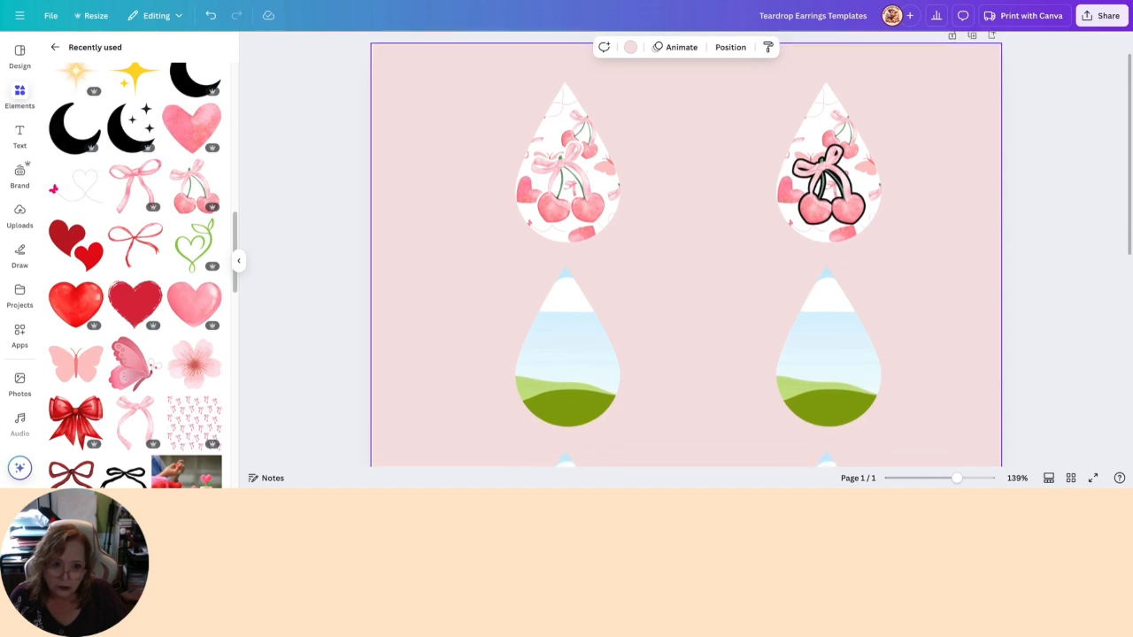
pyautogui.scroll(2, 751, 248)
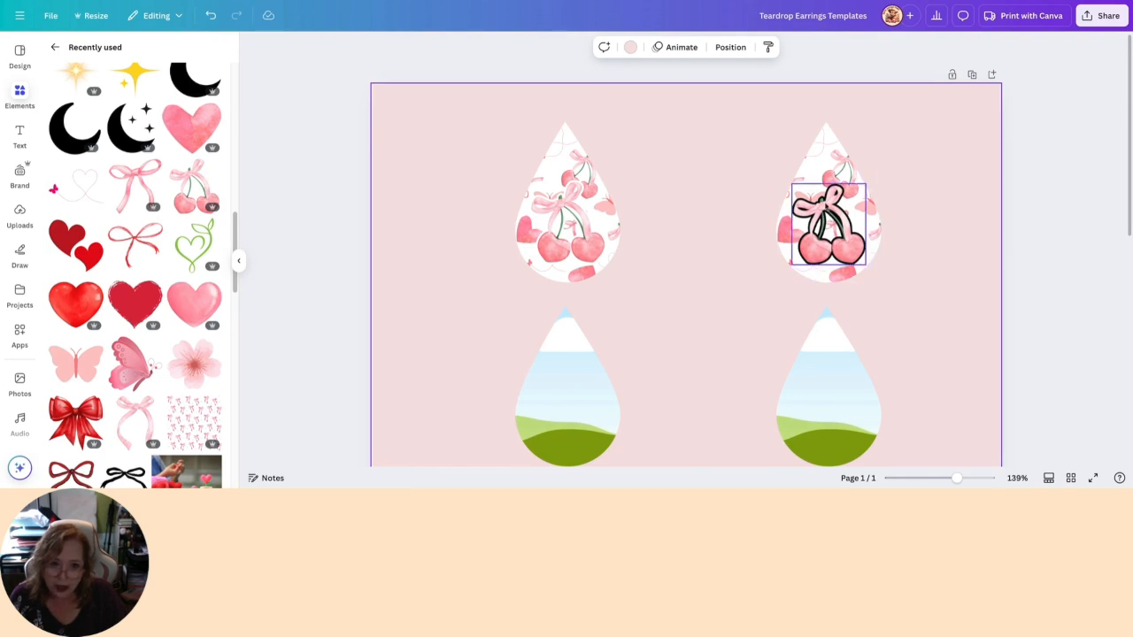
pyautogui.click(824, 204)
pyautogui.click(847, 161)
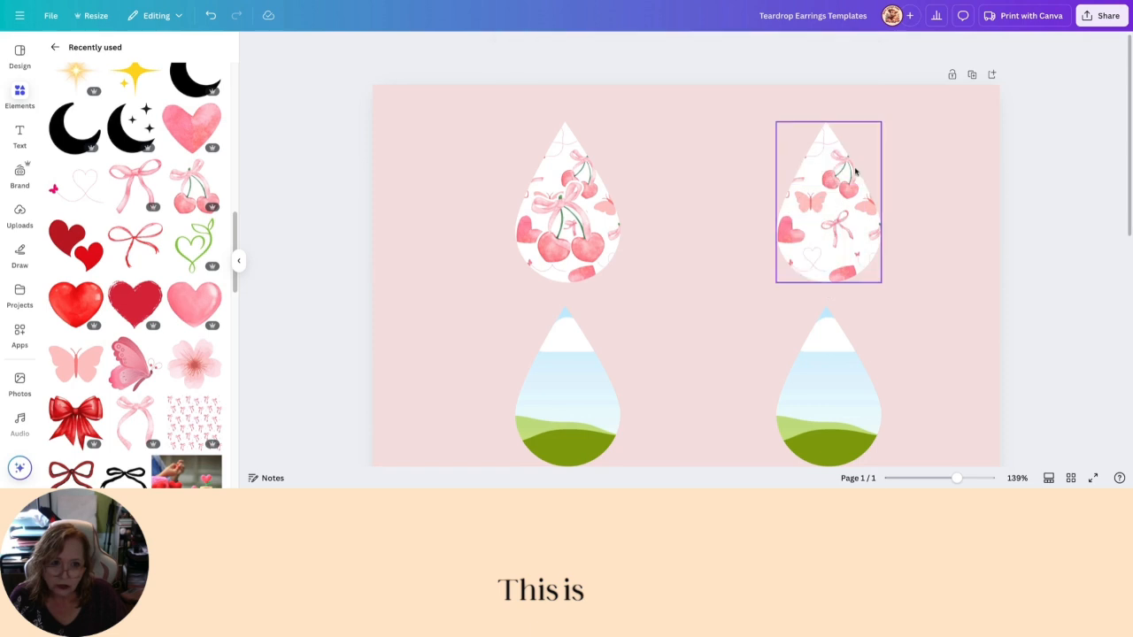
pyautogui.click(556, 232)
pyautogui.moveTo(530, 258); pyautogui.dragTo(812, 250)
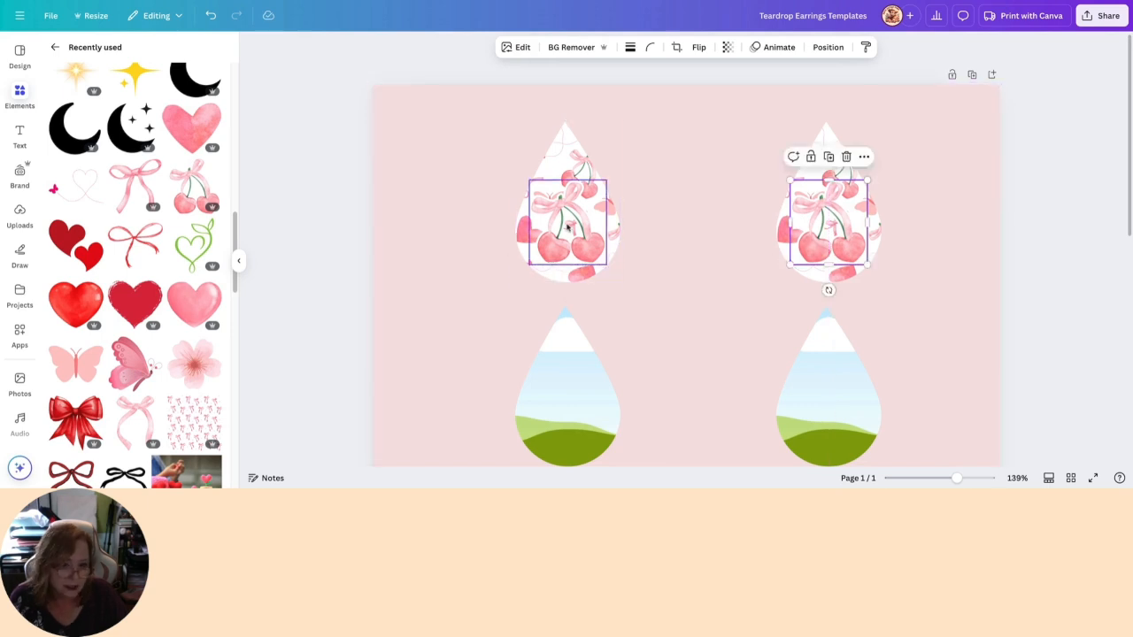
pyautogui.moveTo(430, 210); pyautogui.dragTo(890, 253)
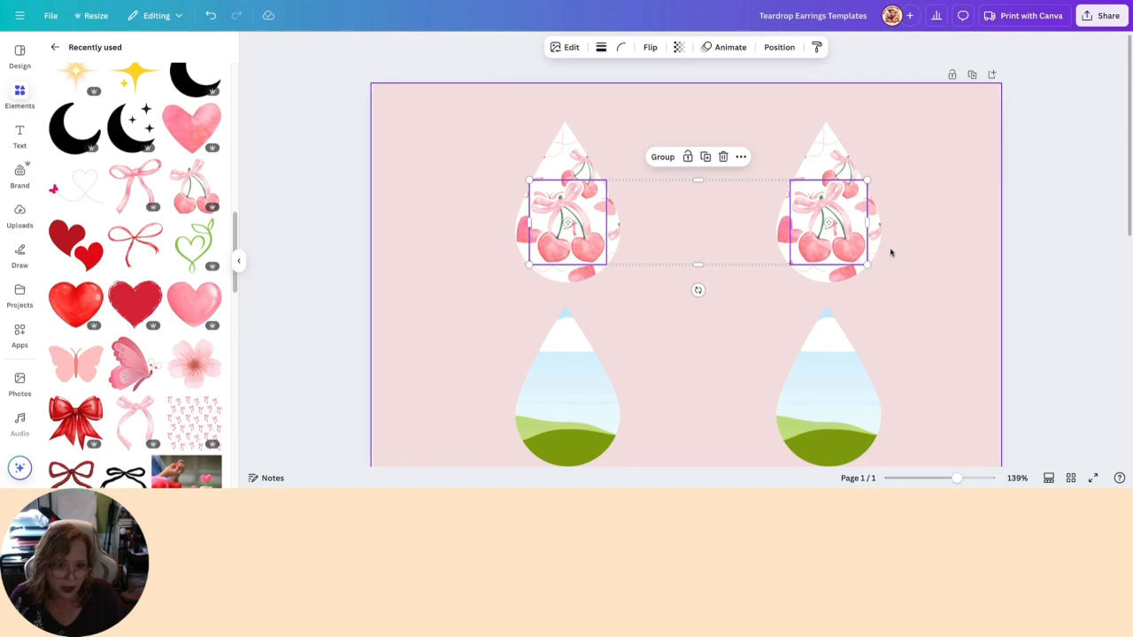
pyautogui.click(897, 257)
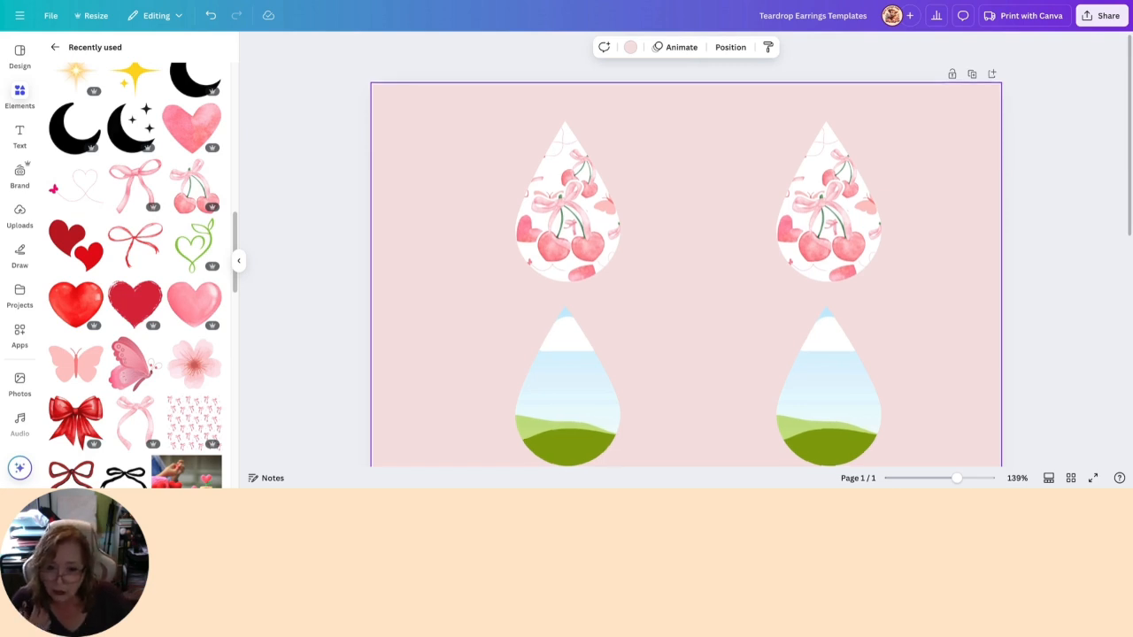
# - Add the uploaded image of two red cherries on a green stem to the design
pyautogui.scroll(-2, 686, 265)
pyautogui.click(55, 47)
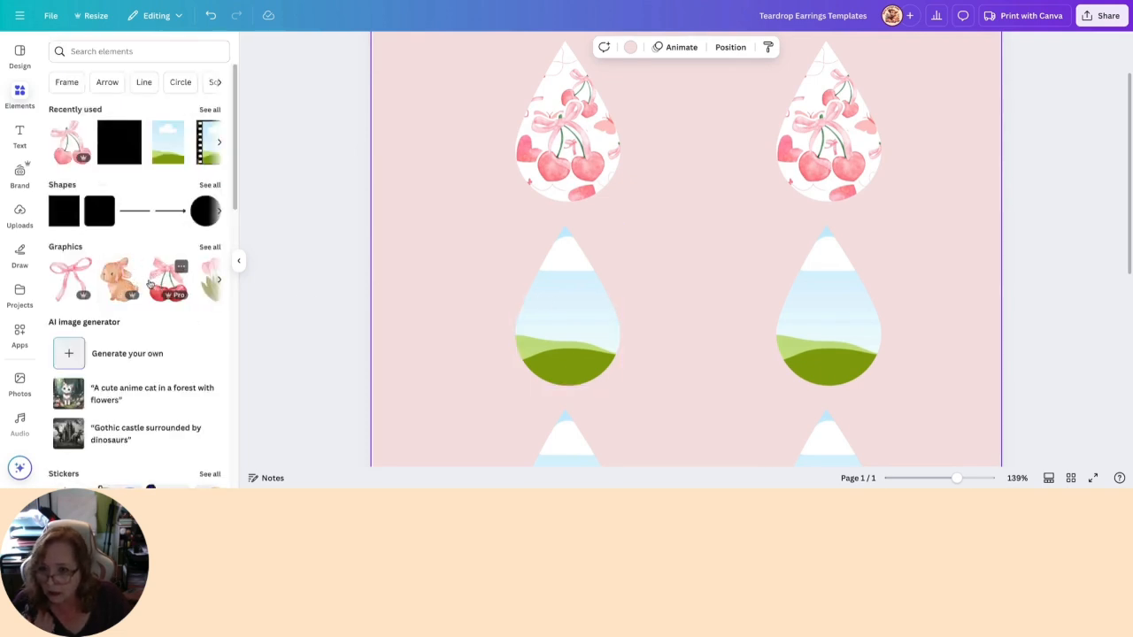
pyautogui.click(21, 220)
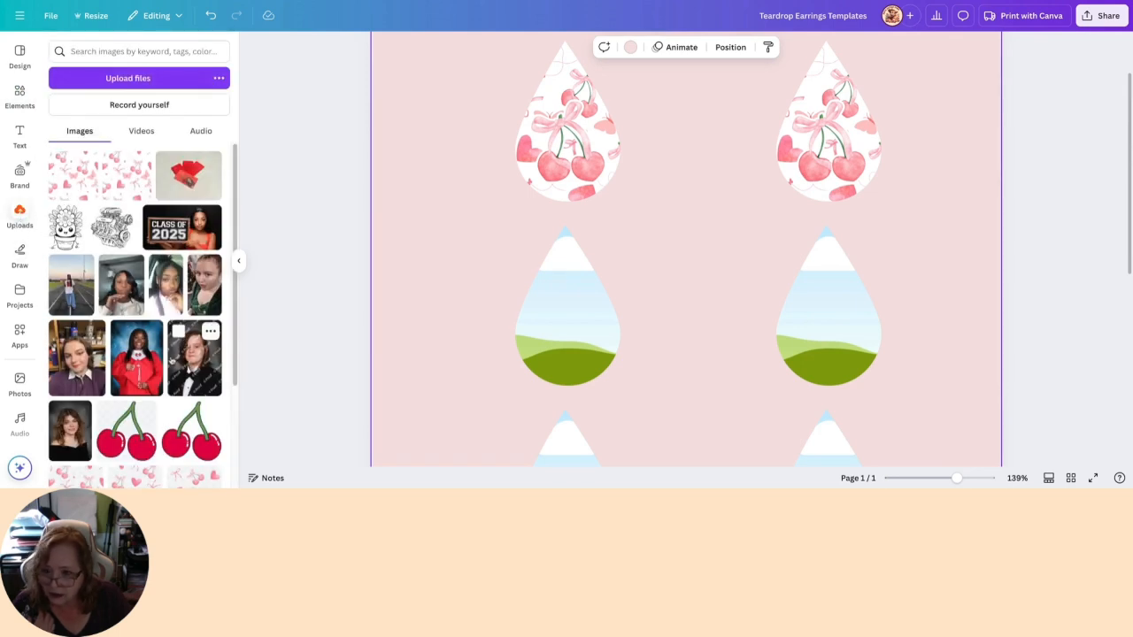
pyautogui.scroll(-3, 169, 365)
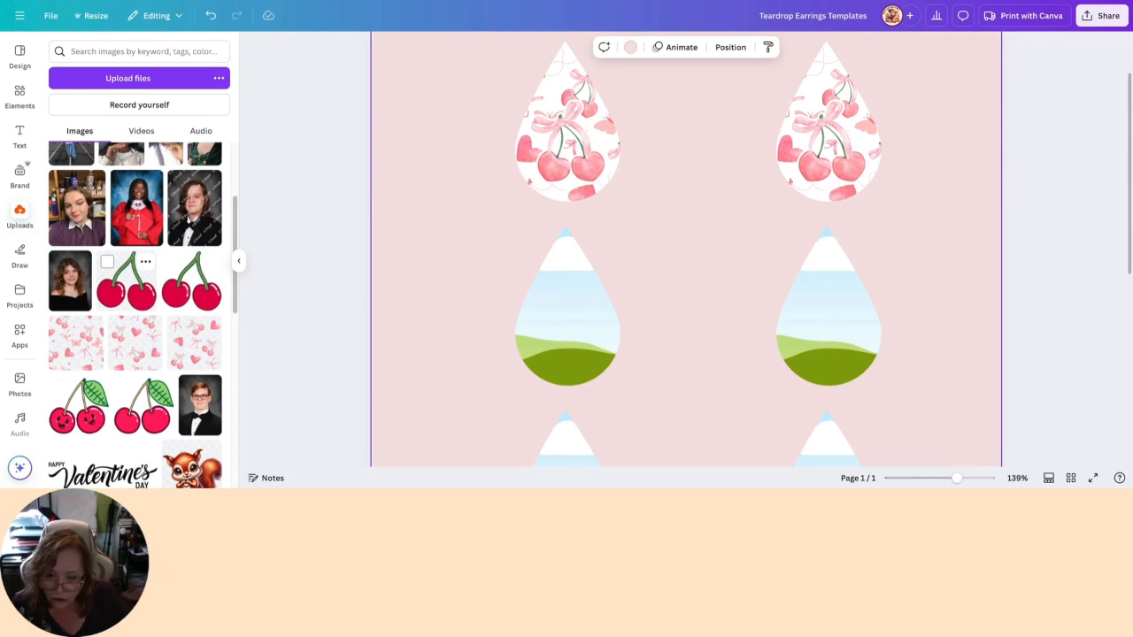
pyautogui.click(127, 283)
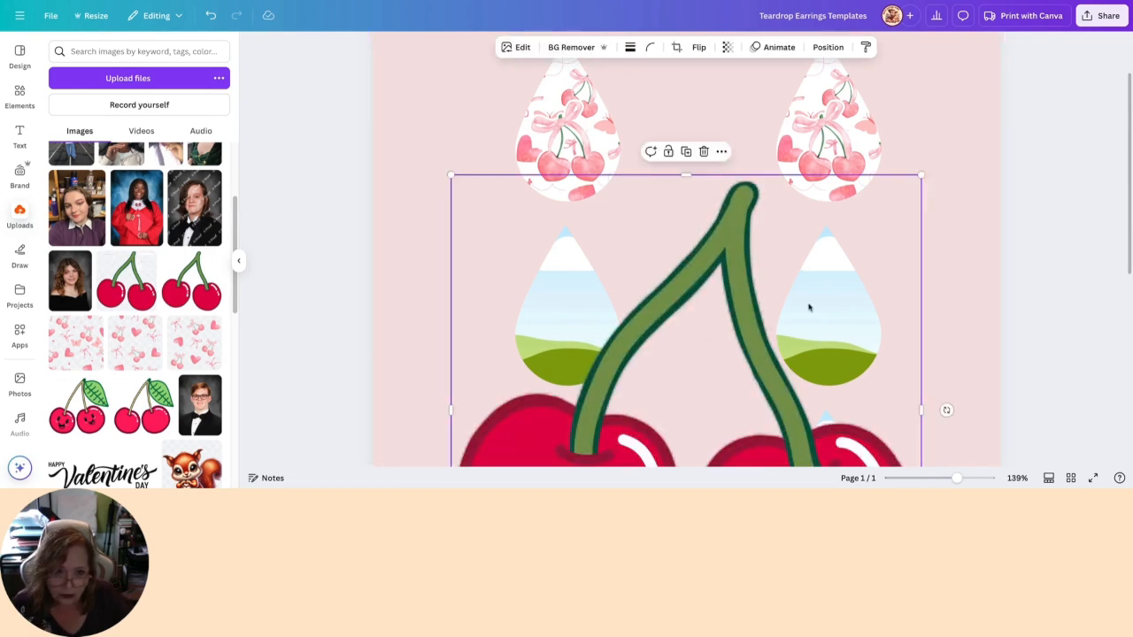
# - Shrink the red cherry image and place it beside the first teardrop in the second row
pyautogui.moveTo(741, 318); pyautogui.dragTo(689, 338)
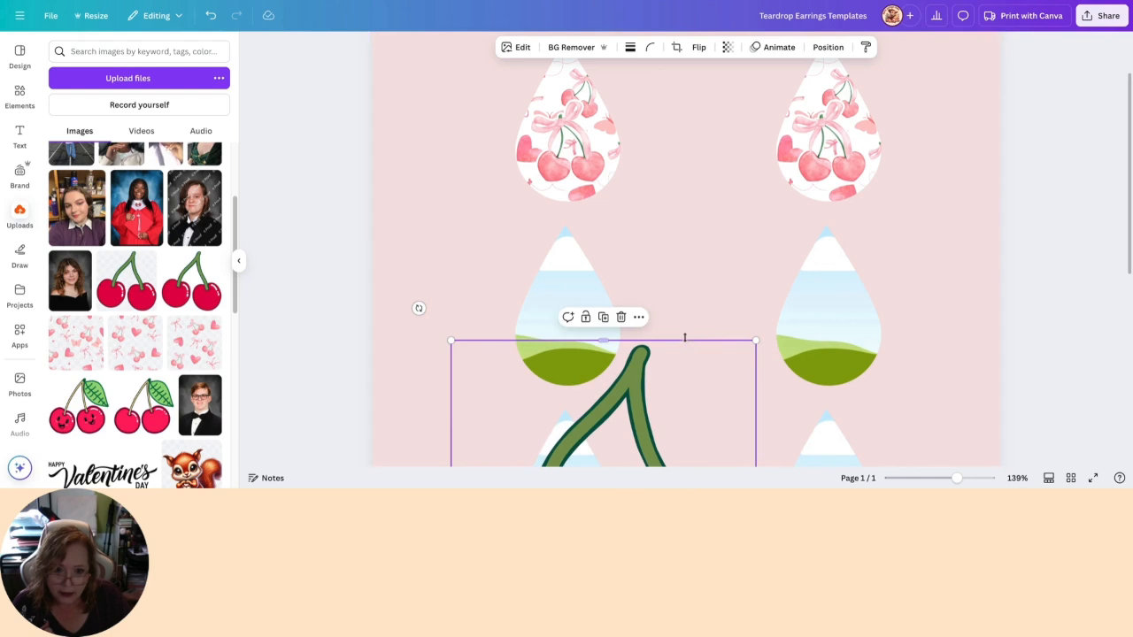
pyautogui.moveTo(648, 372); pyautogui.dragTo(809, 174)
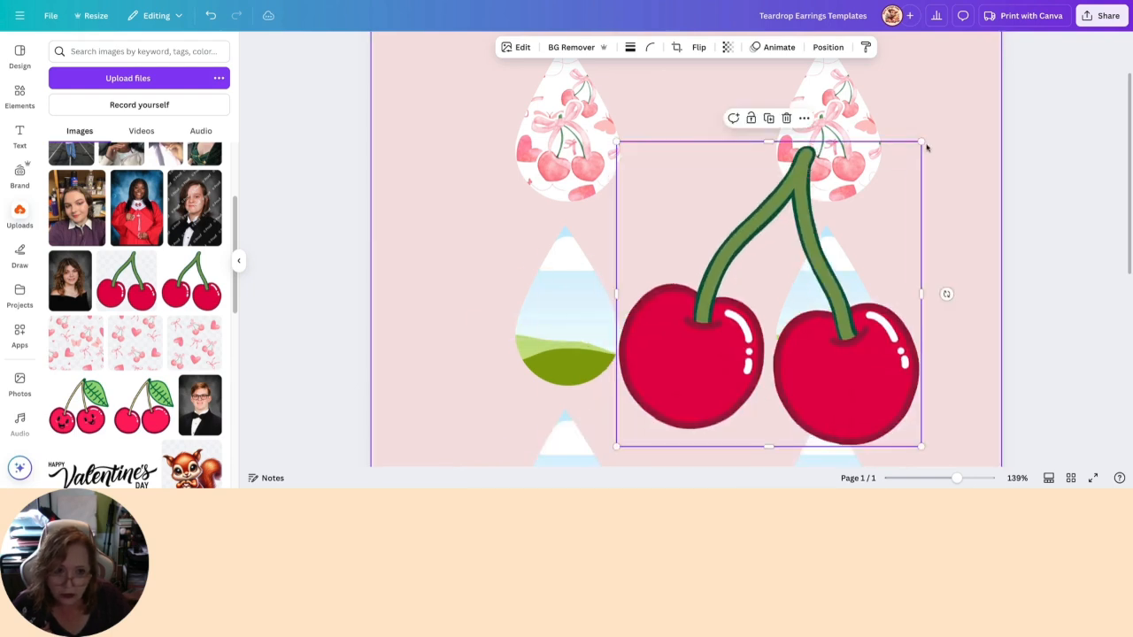
pyautogui.moveTo(920, 142); pyautogui.dragTo(727, 336)
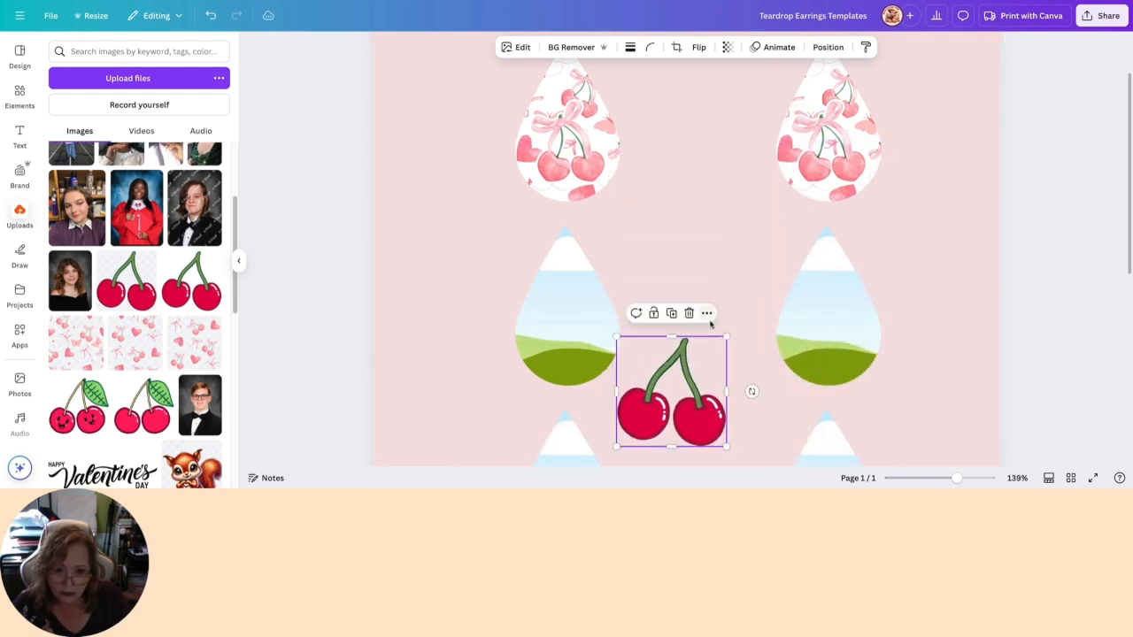
pyautogui.moveTo(699, 430); pyautogui.dragTo(685, 364)
# - Try pink, mint and sage fills on the second row's first teardrop, settling on the dark green from the red cherry image's colours
pyautogui.click(598, 376)
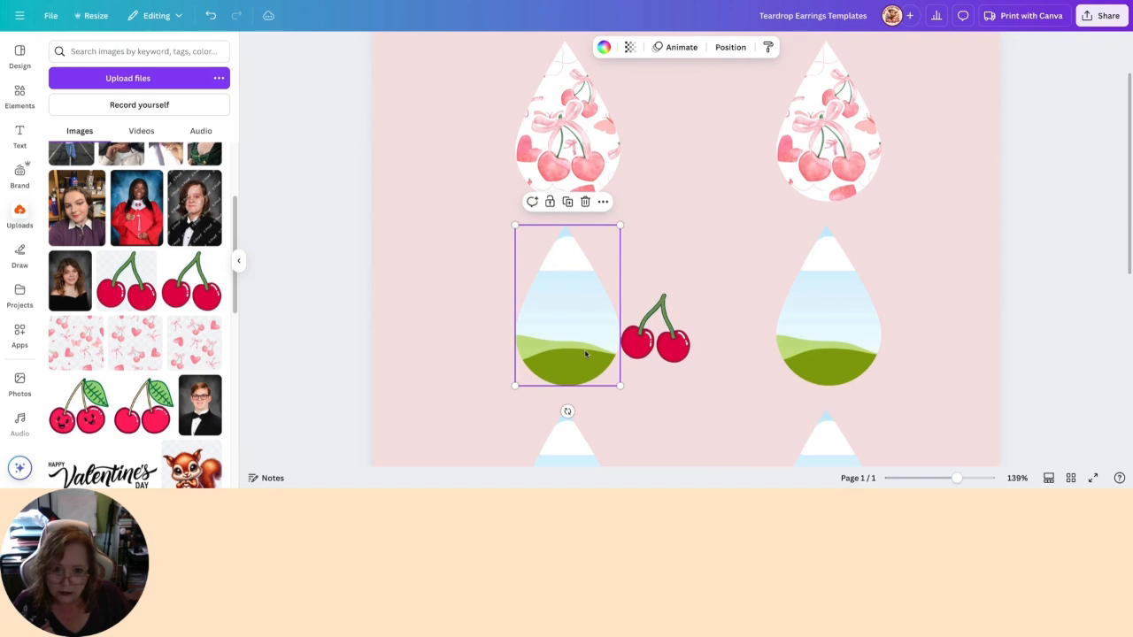
pyautogui.click(603, 47)
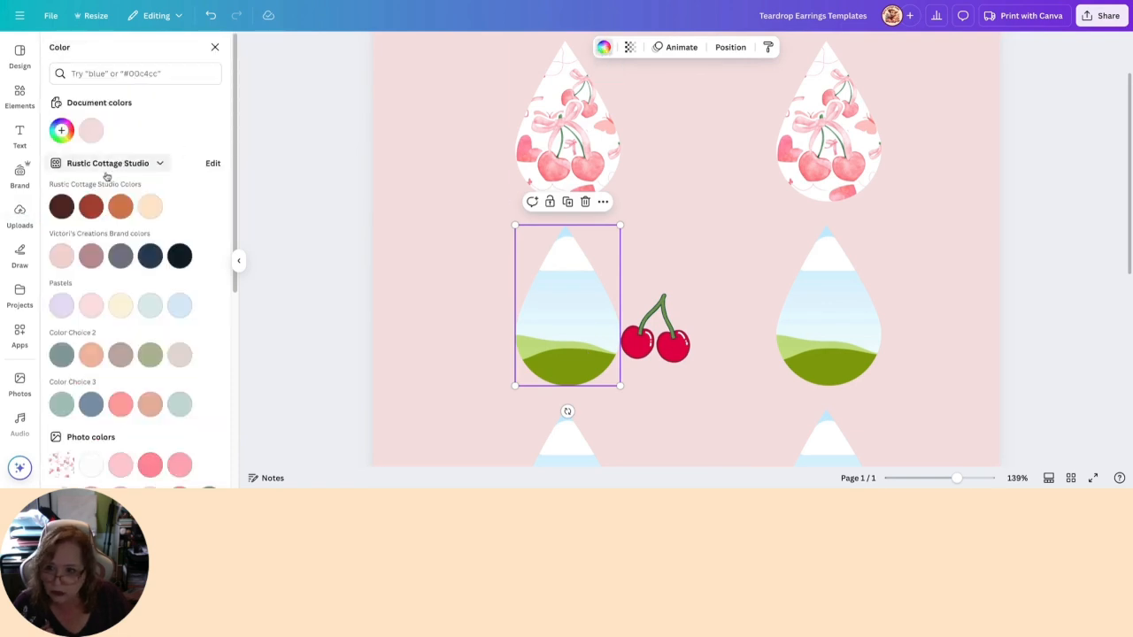
pyautogui.click(92, 131)
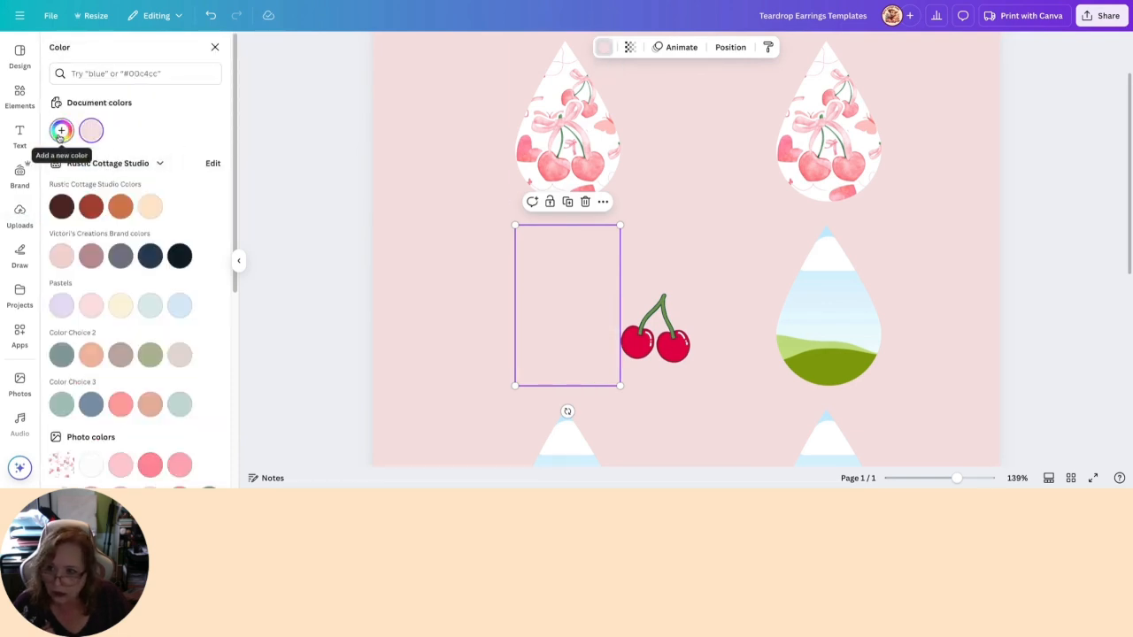
pyautogui.click(150, 465)
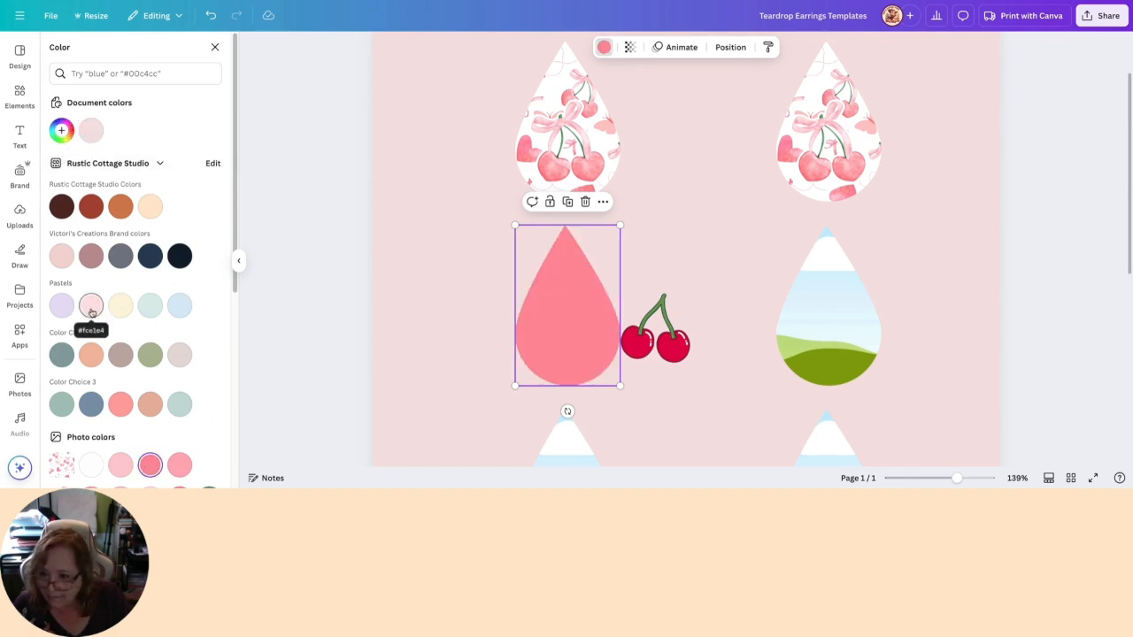
pyautogui.click(156, 312)
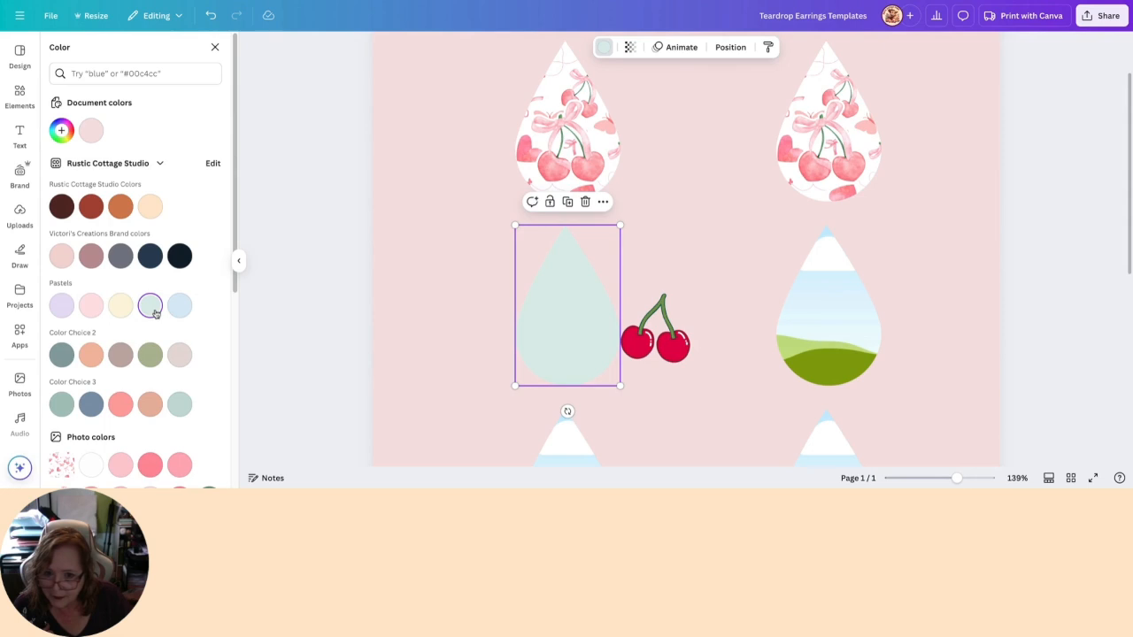
pyautogui.click(151, 355)
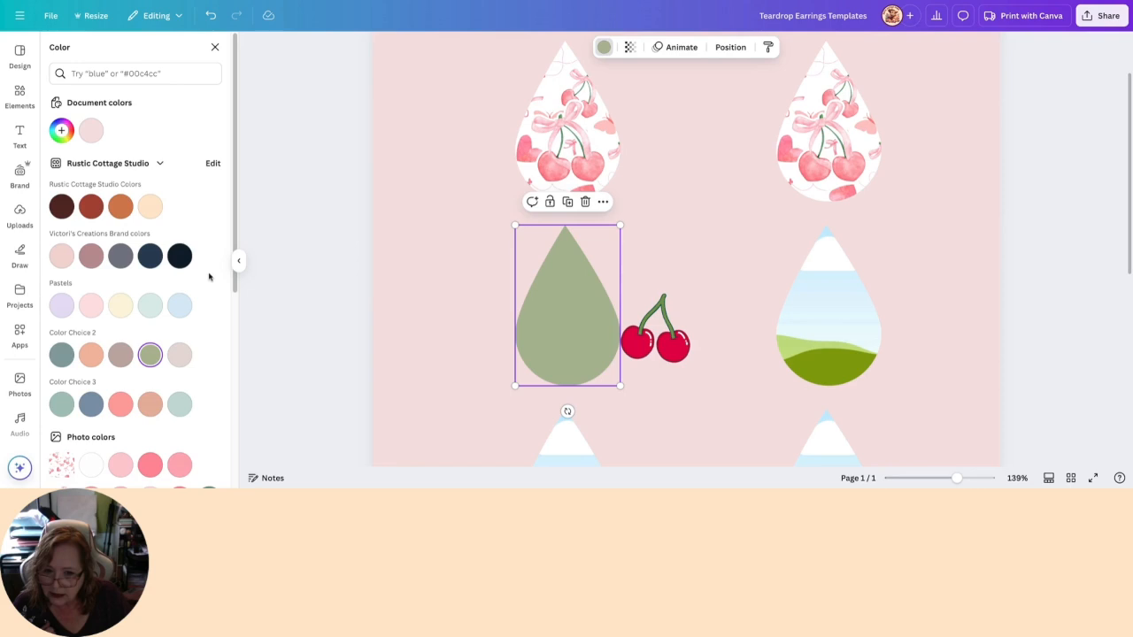
pyautogui.scroll(-6, 208, 277)
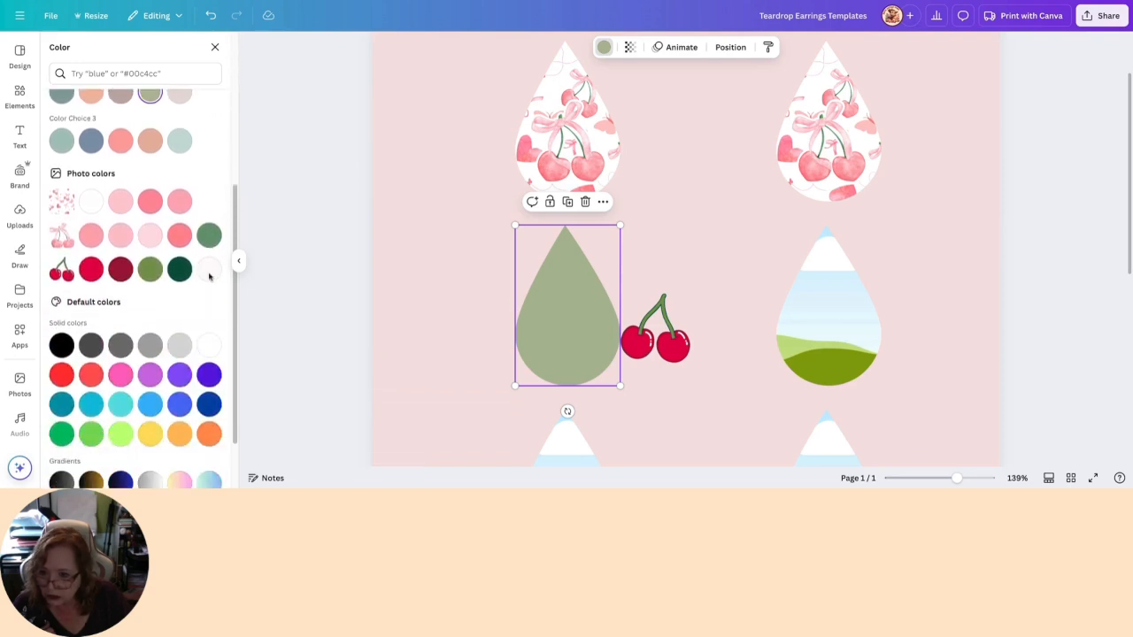
pyautogui.click(180, 269)
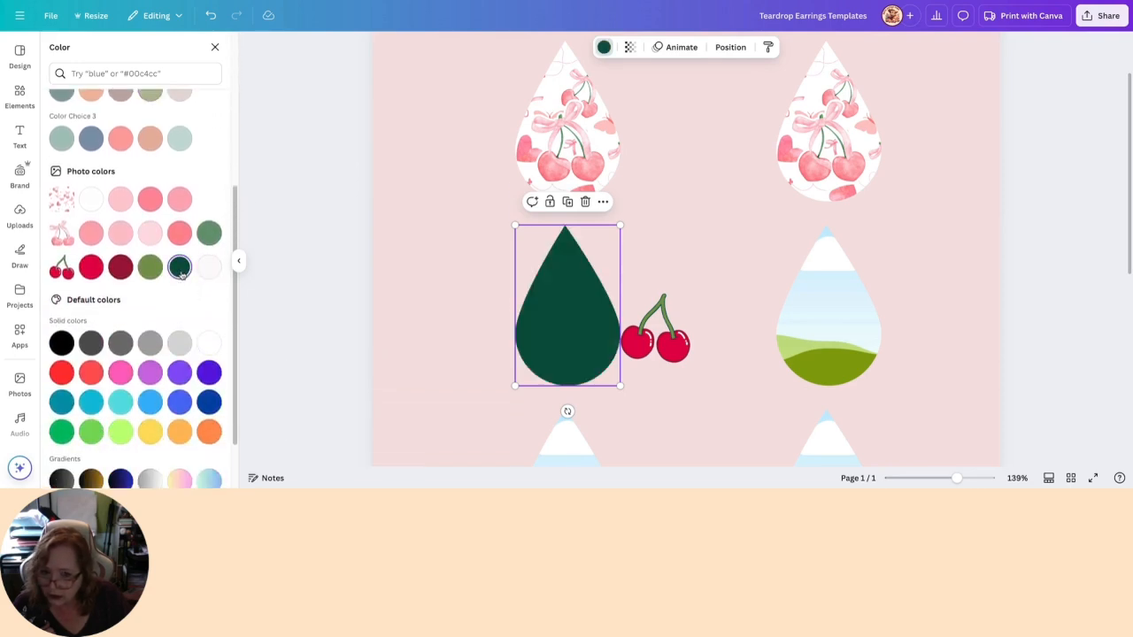
# - Try several gradient fills on the second row's first teardrop and return it to the cherry image's dark green
pyautogui.scroll(-2, 159, 469)
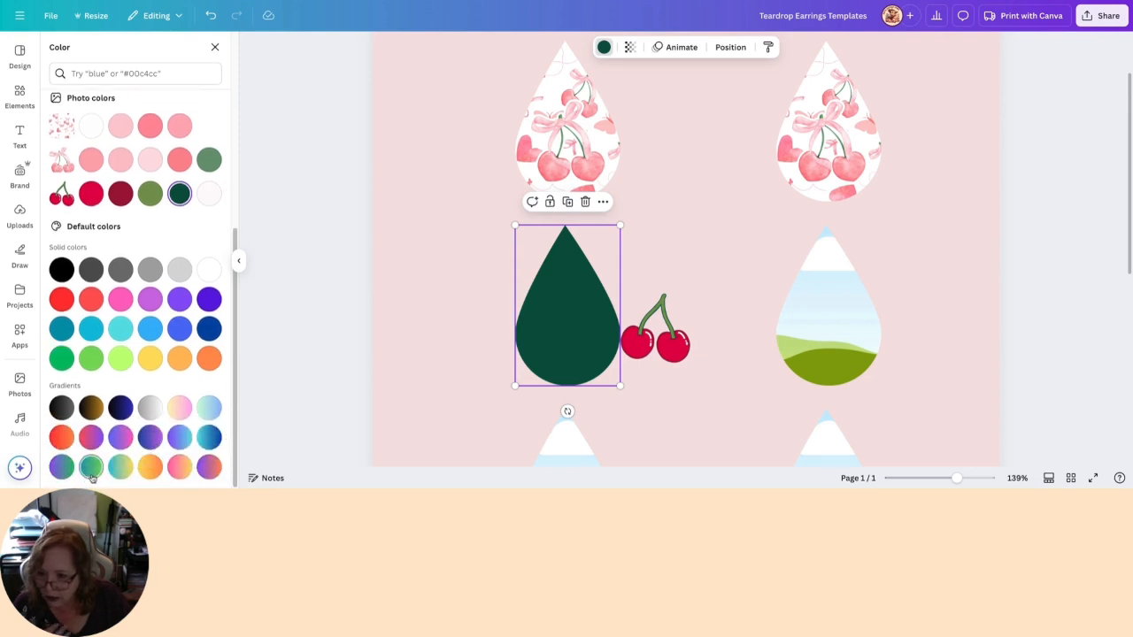
pyautogui.click(90, 469)
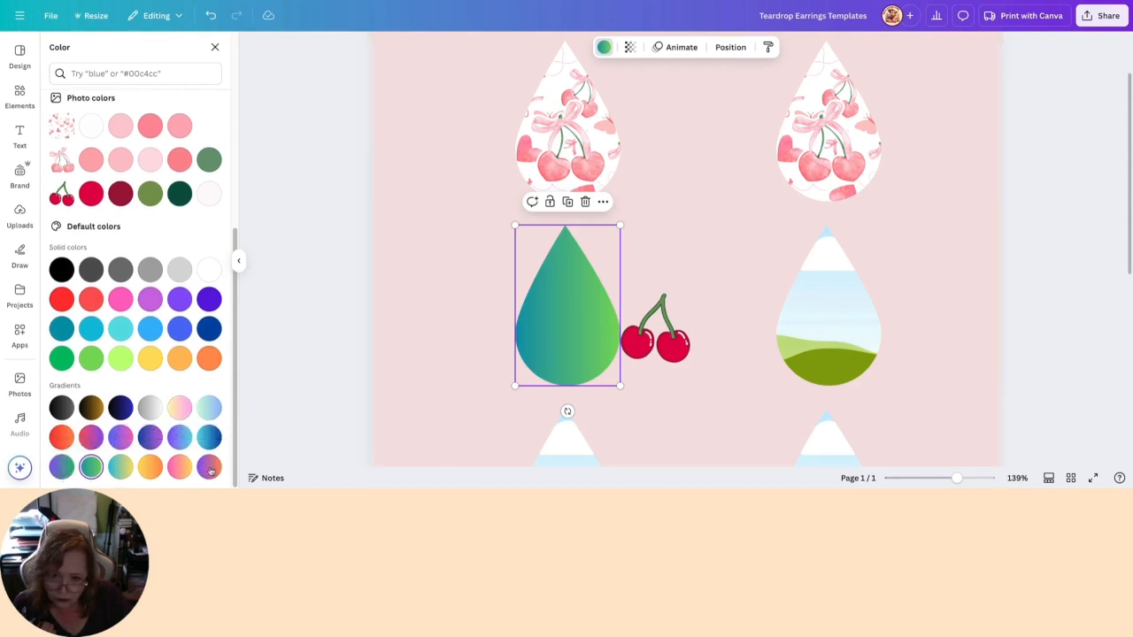
pyautogui.click(180, 407)
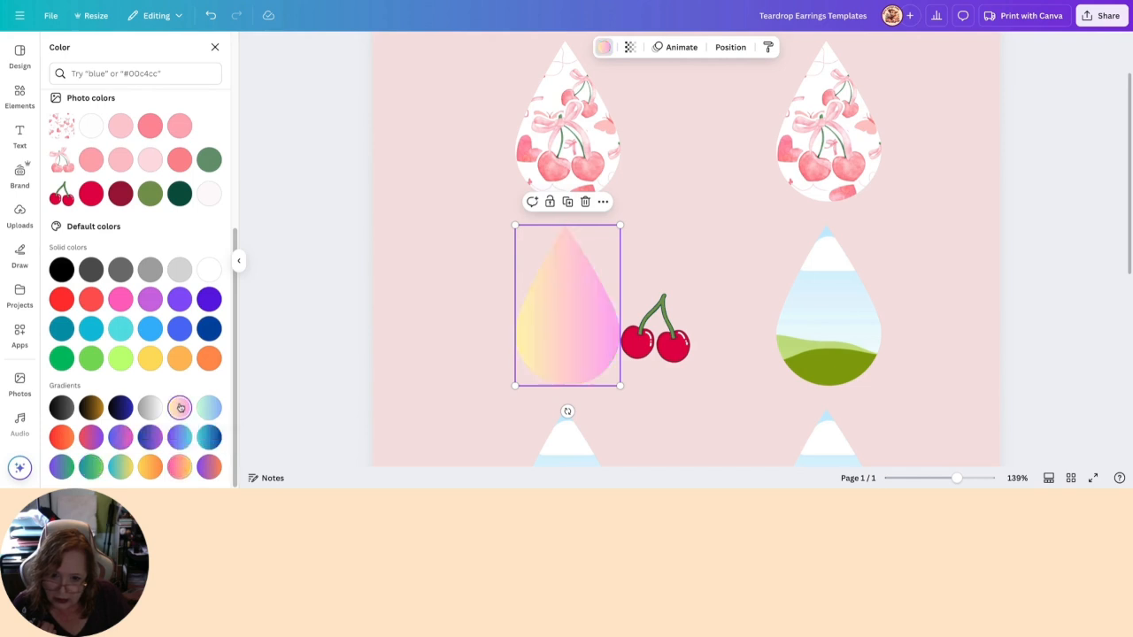
pyautogui.click(120, 466)
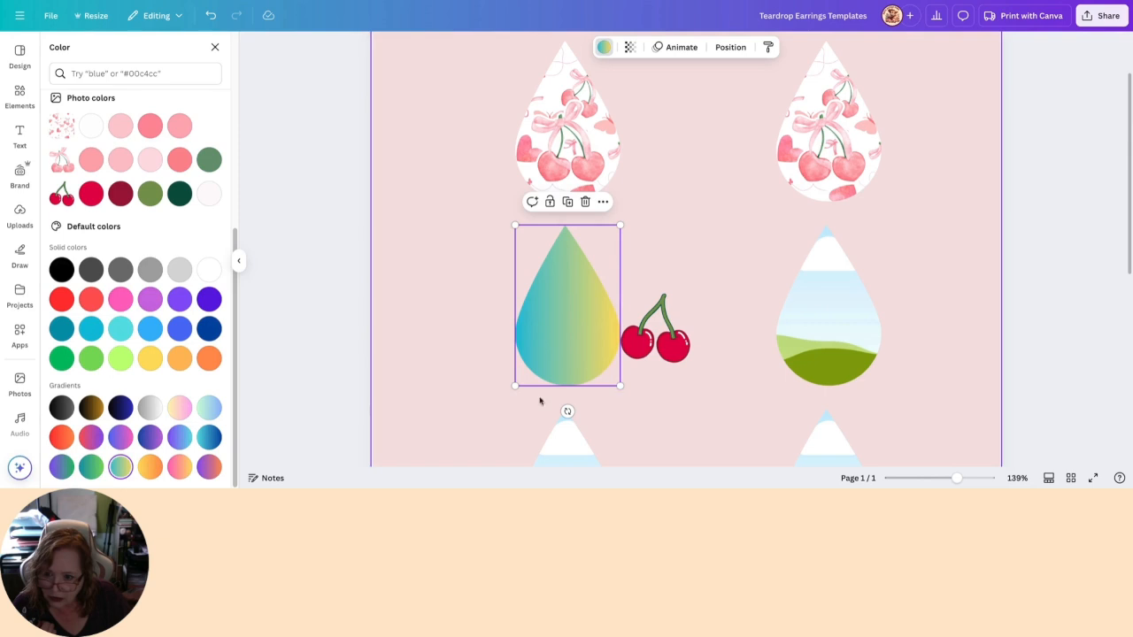
pyautogui.click(61, 467)
pyautogui.click(90, 469)
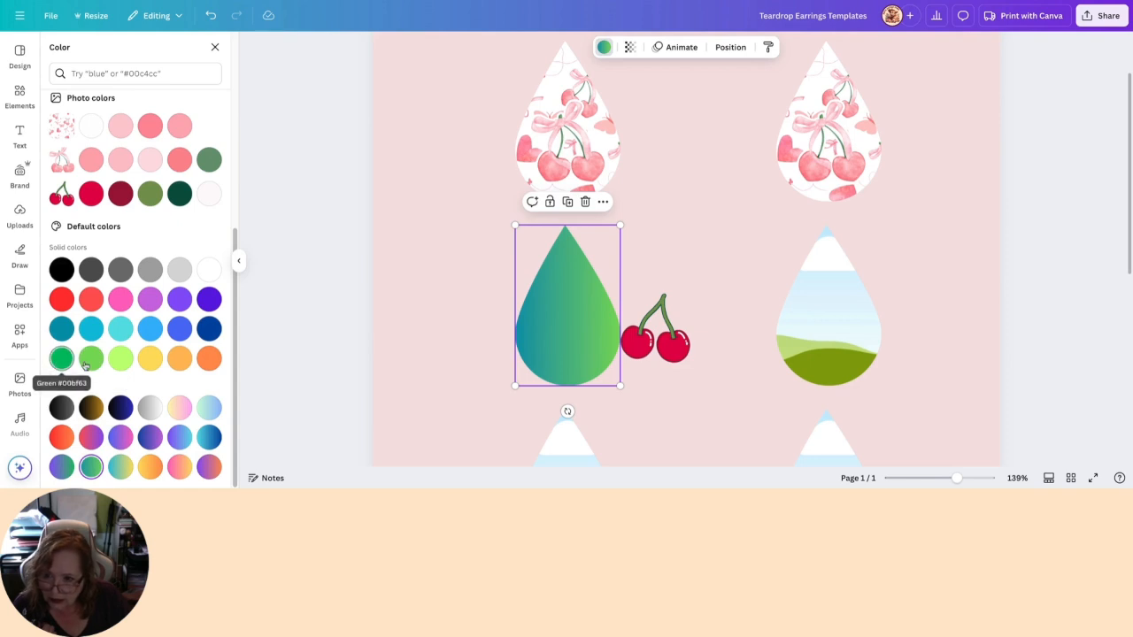
pyautogui.click(179, 193)
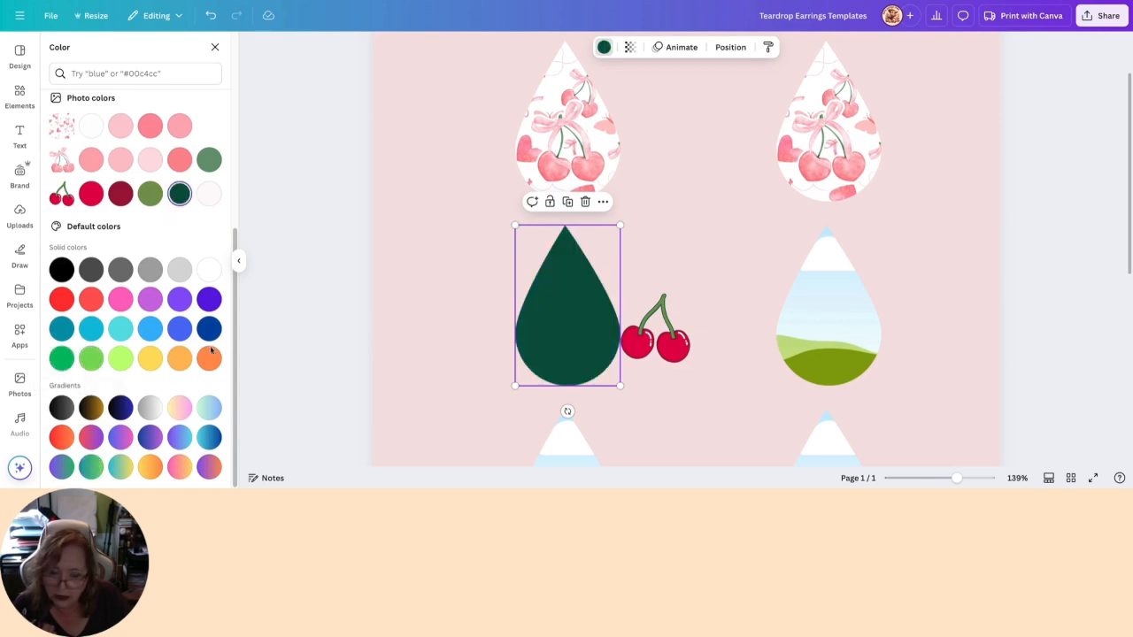
# - Lock the dark green teardrop and centre the red cherry image on its wide lower part
pyautogui.click(549, 202)
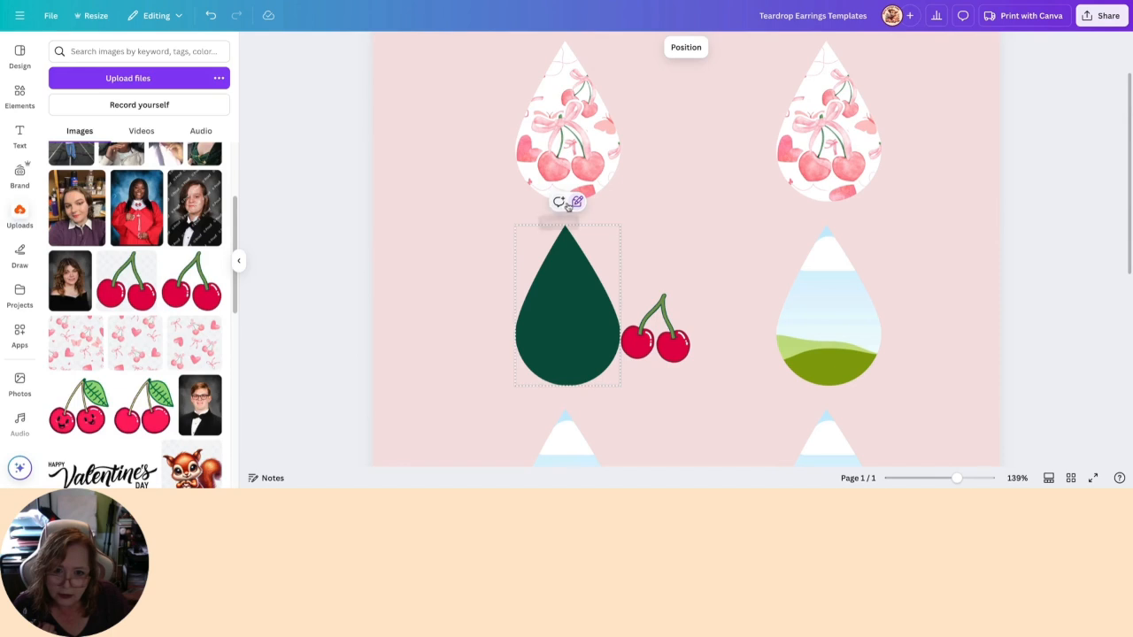
pyautogui.moveTo(679, 347); pyautogui.dragTo(590, 349)
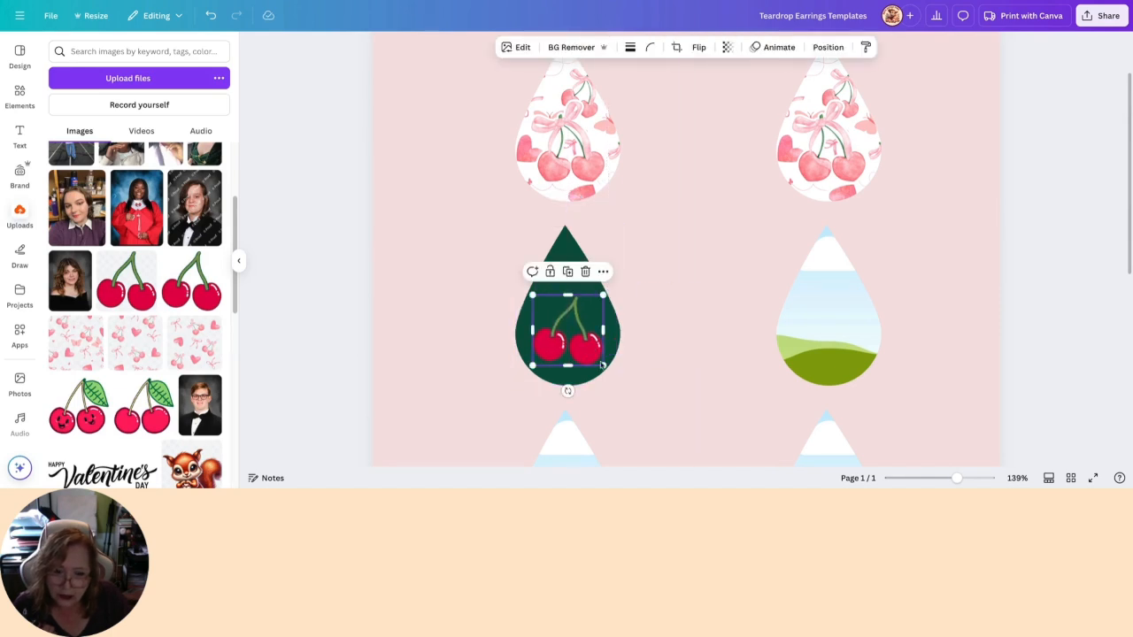
pyautogui.moveTo(956, 478); pyautogui.dragTo(977, 479)
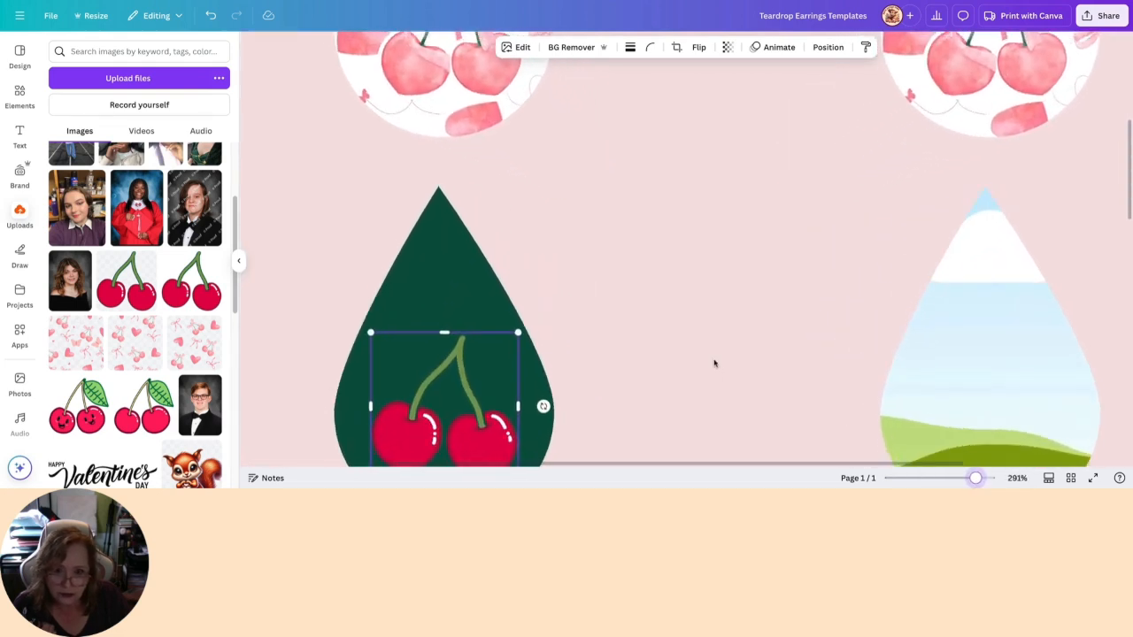
pyautogui.scroll(-1, 715, 362)
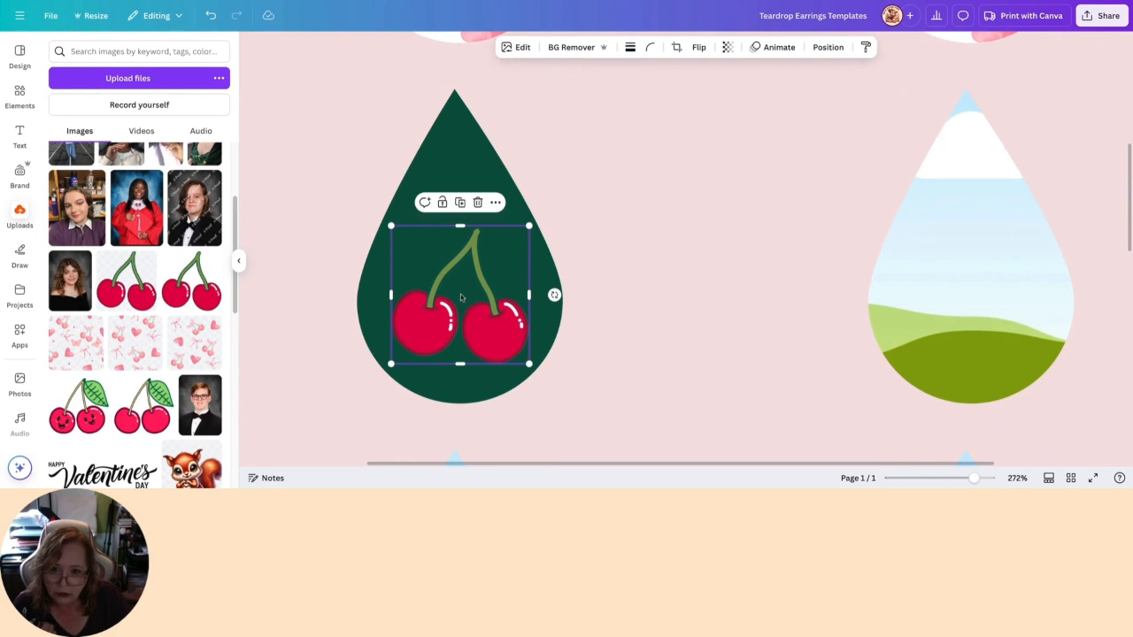
pyautogui.moveTo(491, 323); pyautogui.dragTo(485, 318)
pyautogui.scroll(-1, 421, 308)
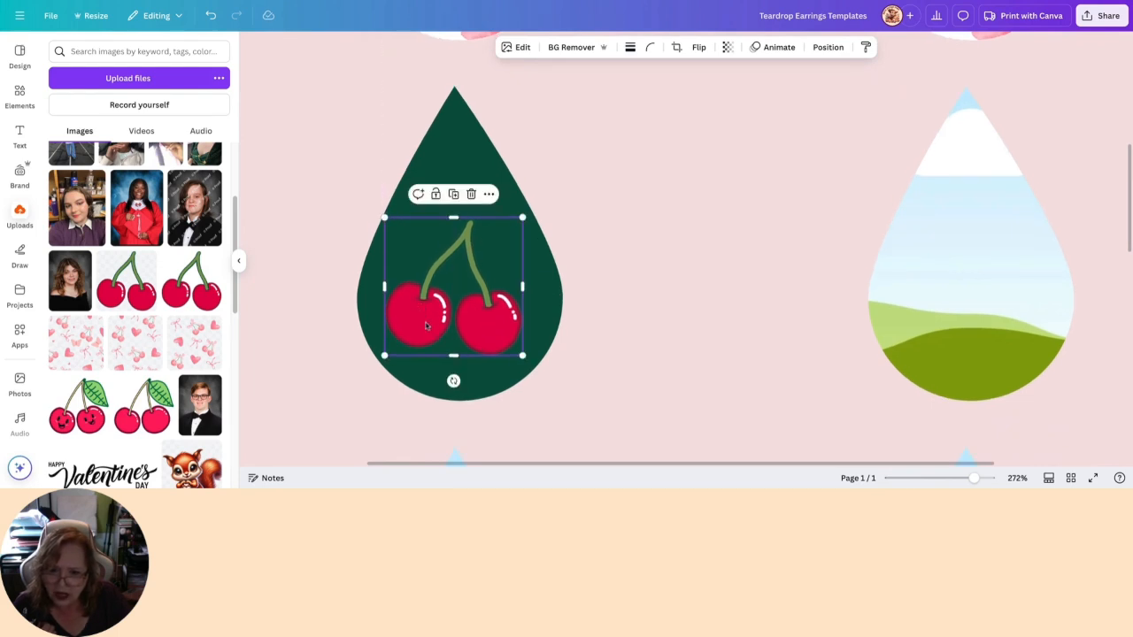
# - Unlock the second row's first teardrop, try a custom olive green fill on it, and return to the Color Choice 2 sage green
pyautogui.click(445, 144)
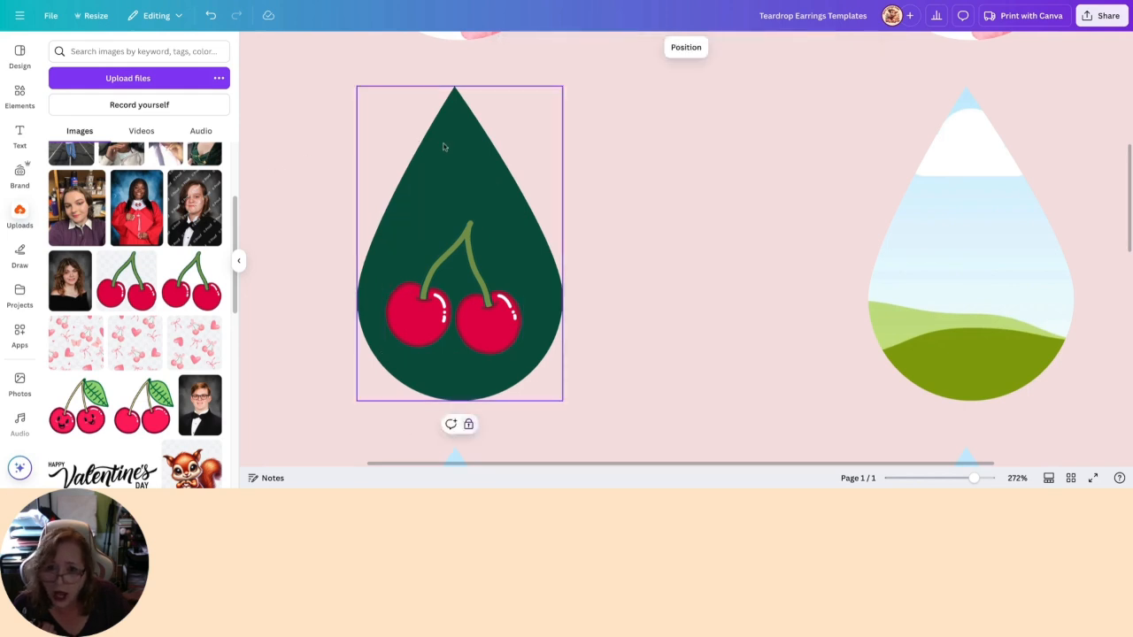
pyautogui.click(469, 426)
pyautogui.click(604, 47)
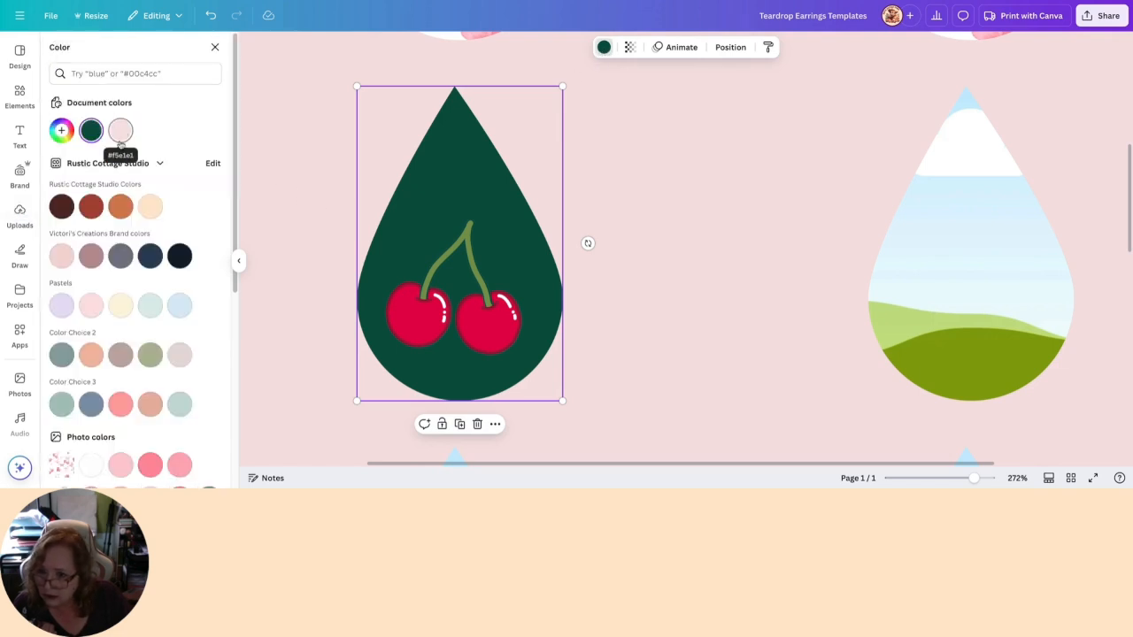
pyautogui.click(152, 362)
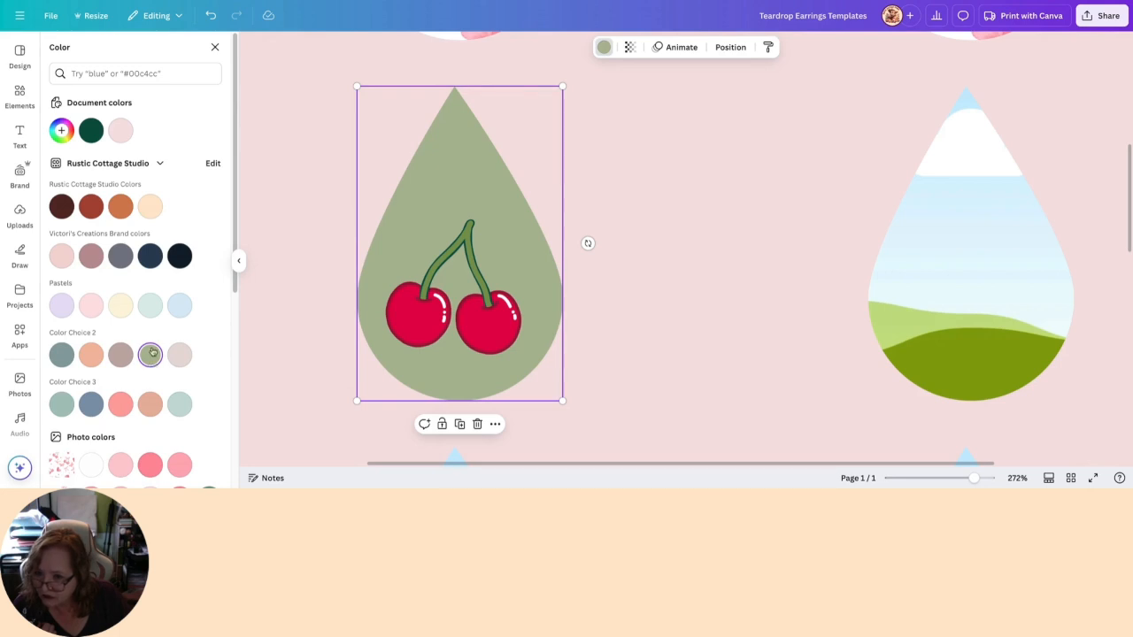
pyautogui.click(61, 130)
pyautogui.moveTo(86, 202); pyautogui.dragTo(151, 216)
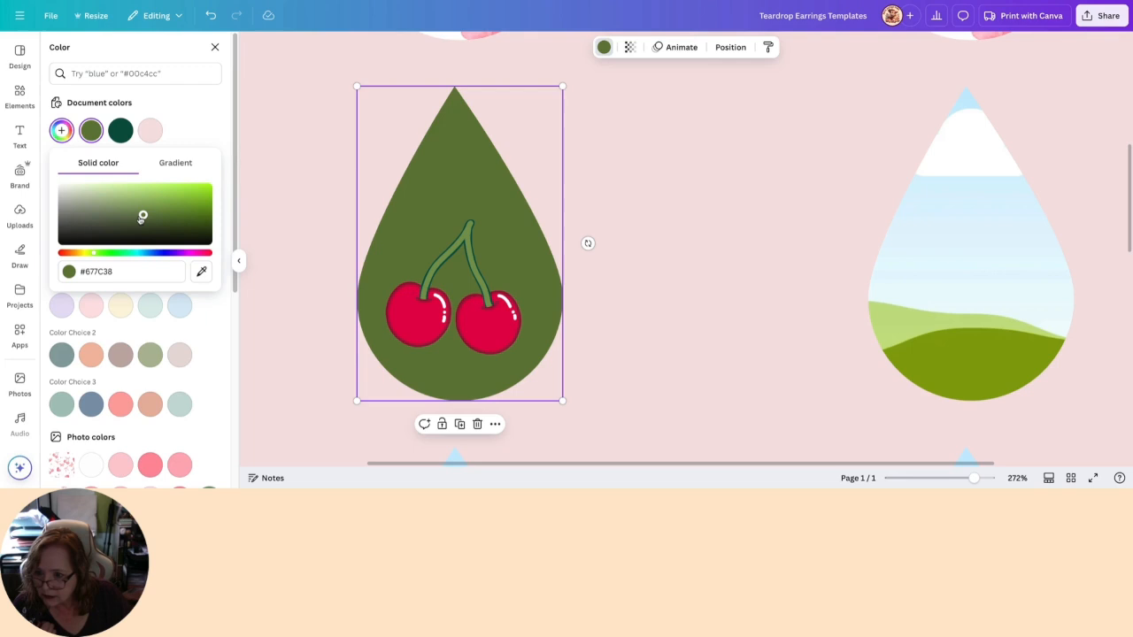
pyautogui.click(154, 352)
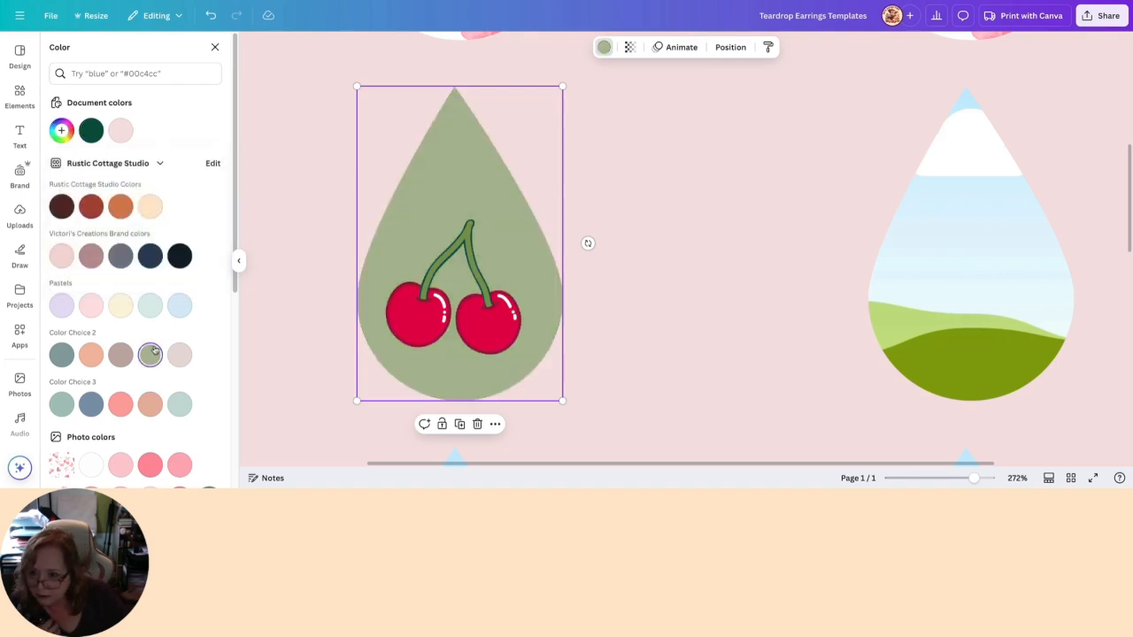
# - Try two greens from the cherry images' photo colours on the first teardrop, finishing with a solid white fill
pyautogui.scroll(-3, 154, 353)
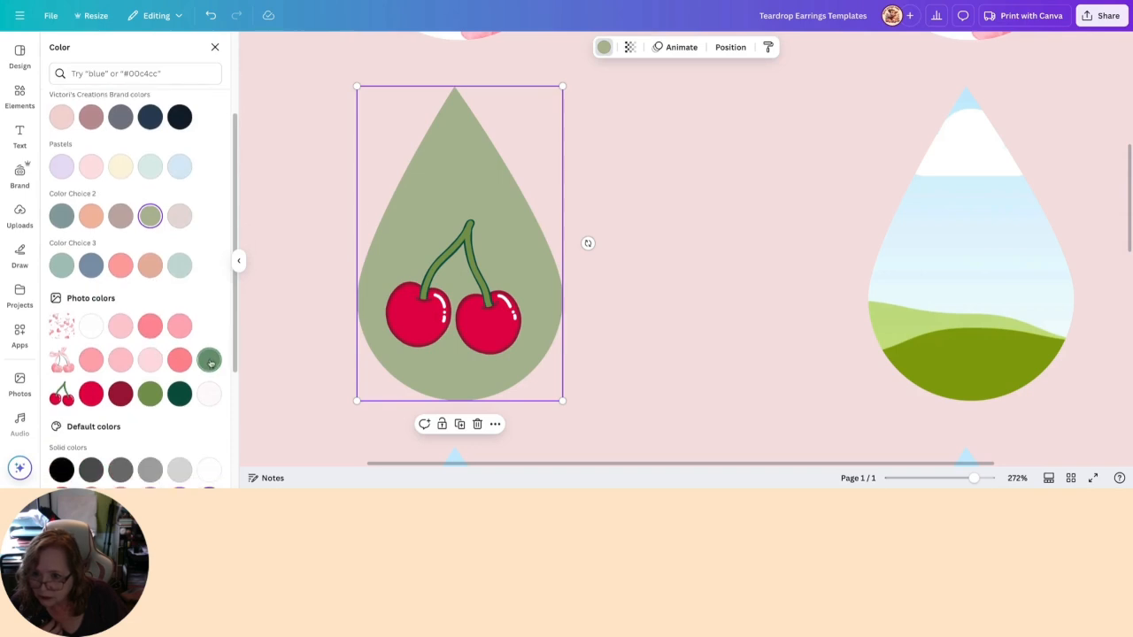
pyautogui.click(151, 393)
pyautogui.click(212, 359)
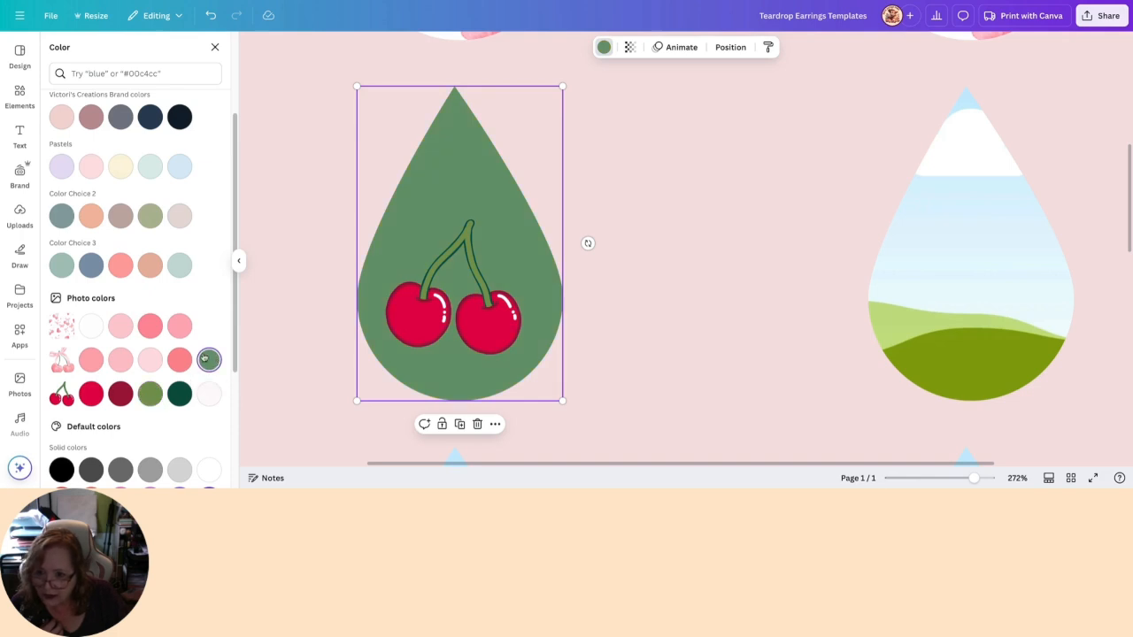
pyautogui.scroll(3, 204, 273)
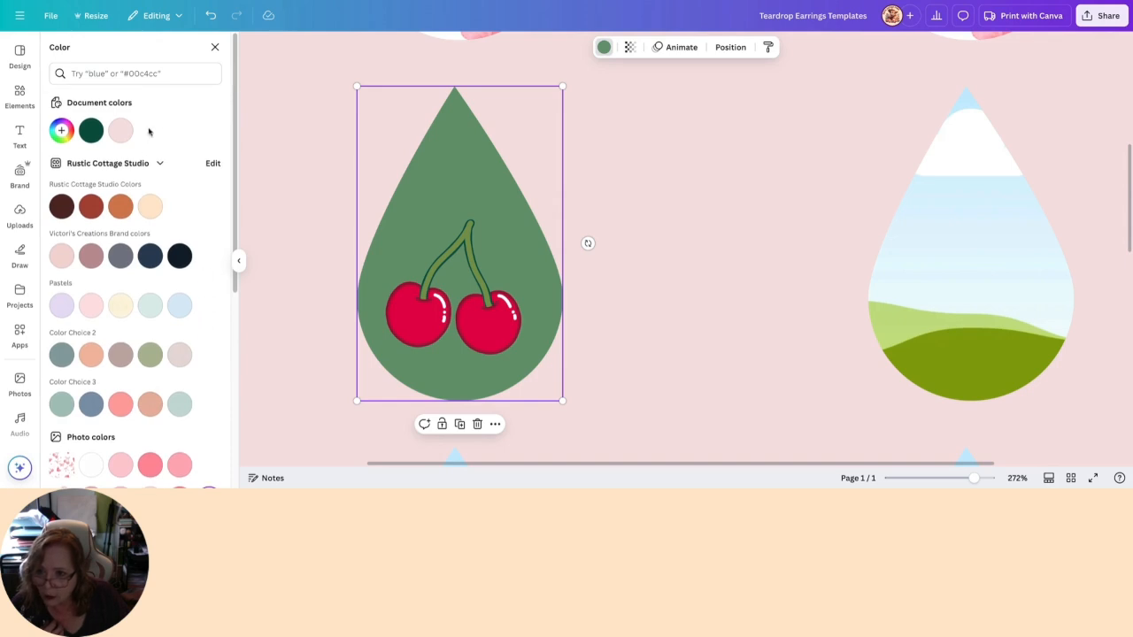
pyautogui.scroll(-5, 193, 238)
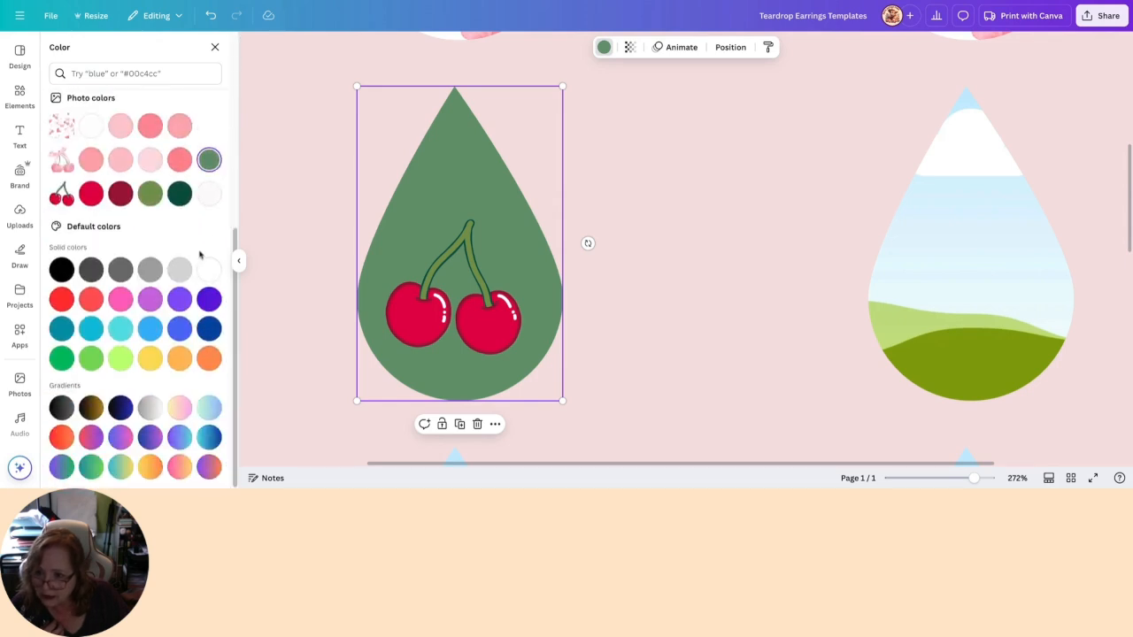
pyautogui.click(209, 270)
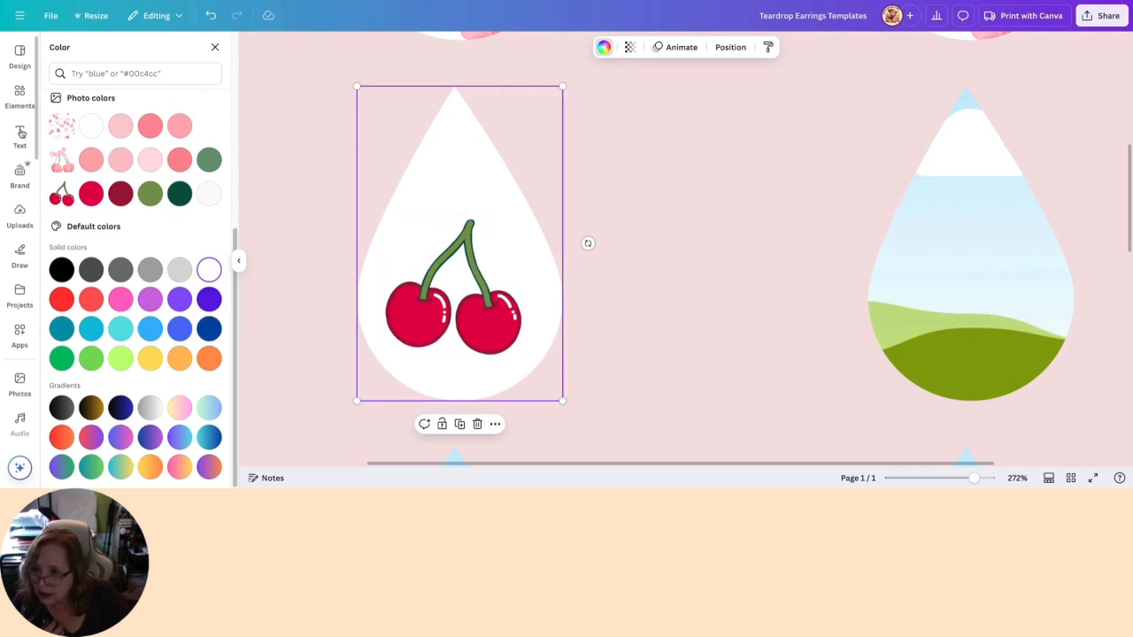
# - Search the elements for "pink bow" and add the first pink watercolor ribbon bow graphic to the page
pyautogui.click(19, 95)
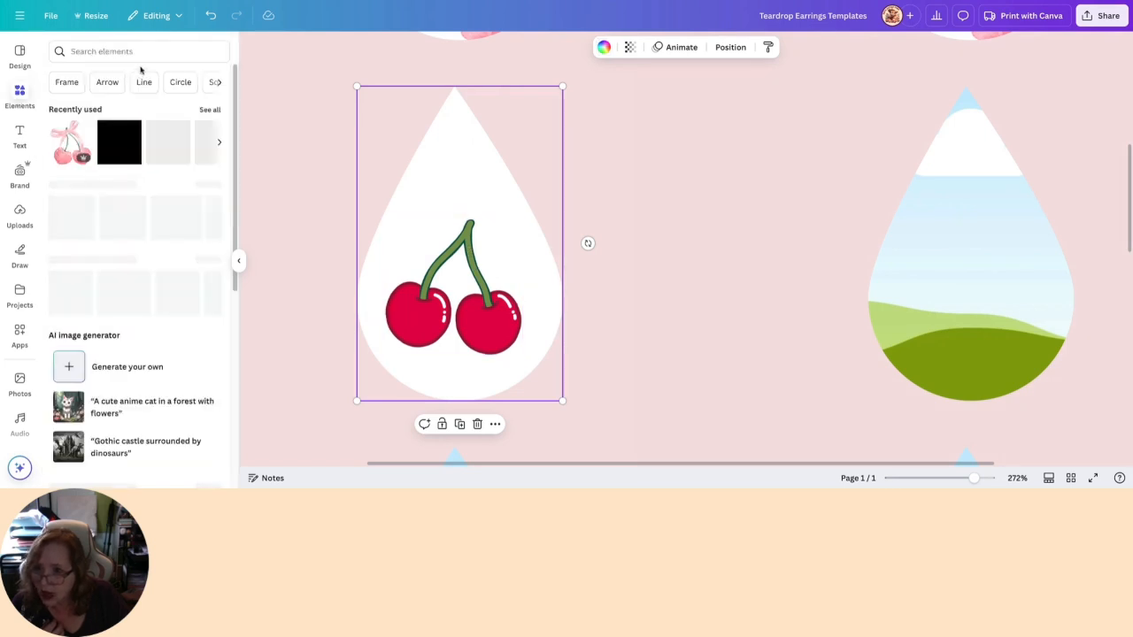
pyautogui.click(149, 55)
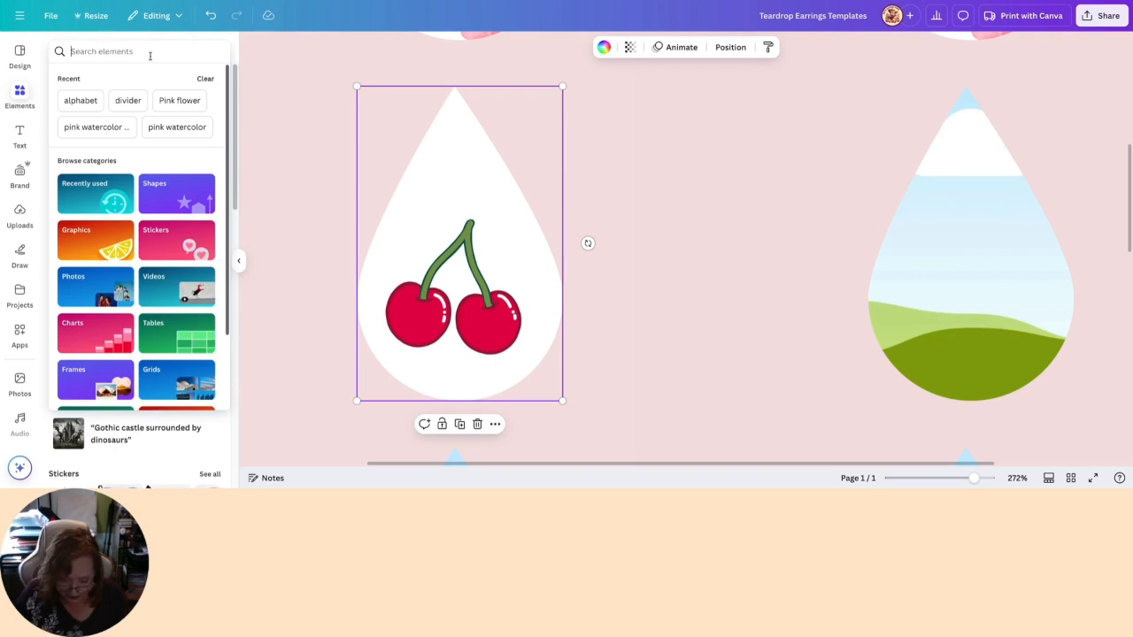
pyautogui.write('pink')
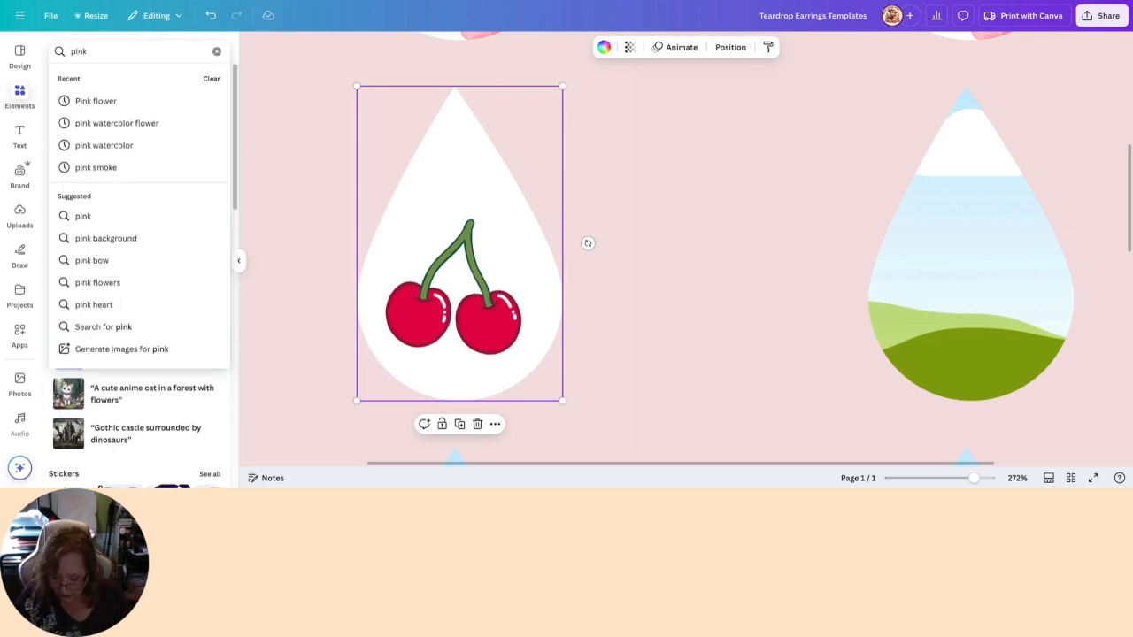
pyautogui.write(' bow')
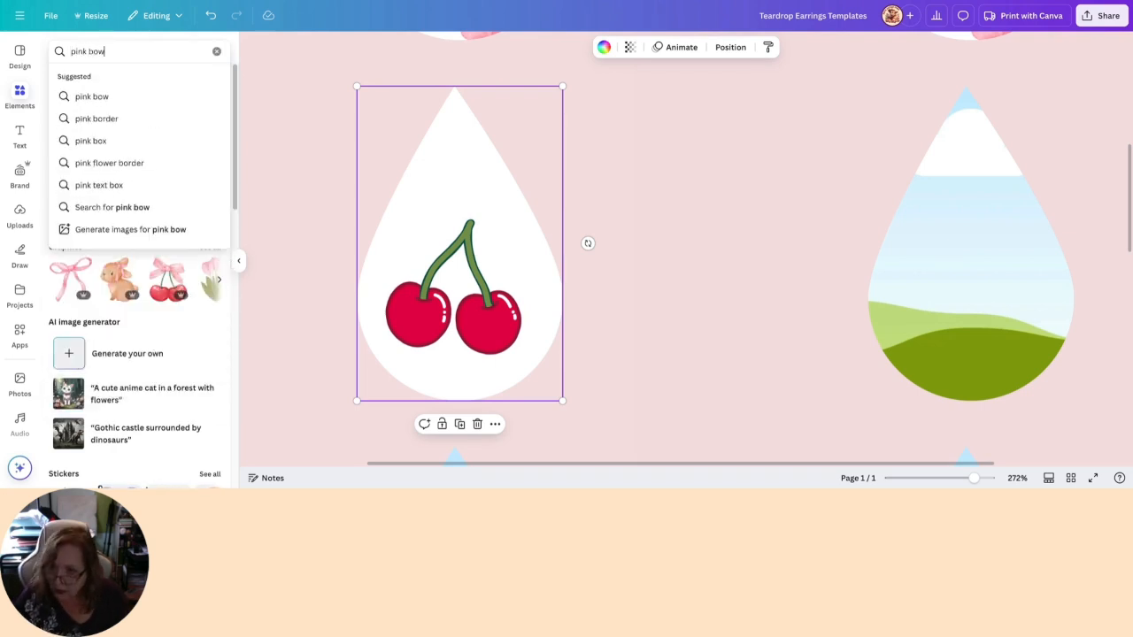
pyautogui.press('Return')
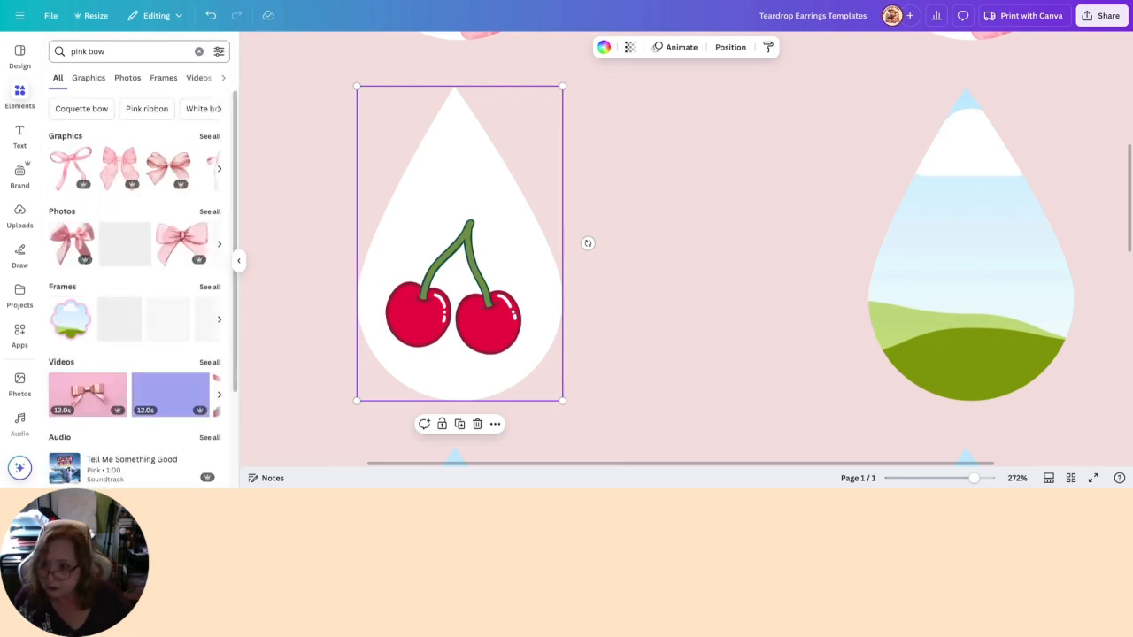
pyautogui.click(74, 160)
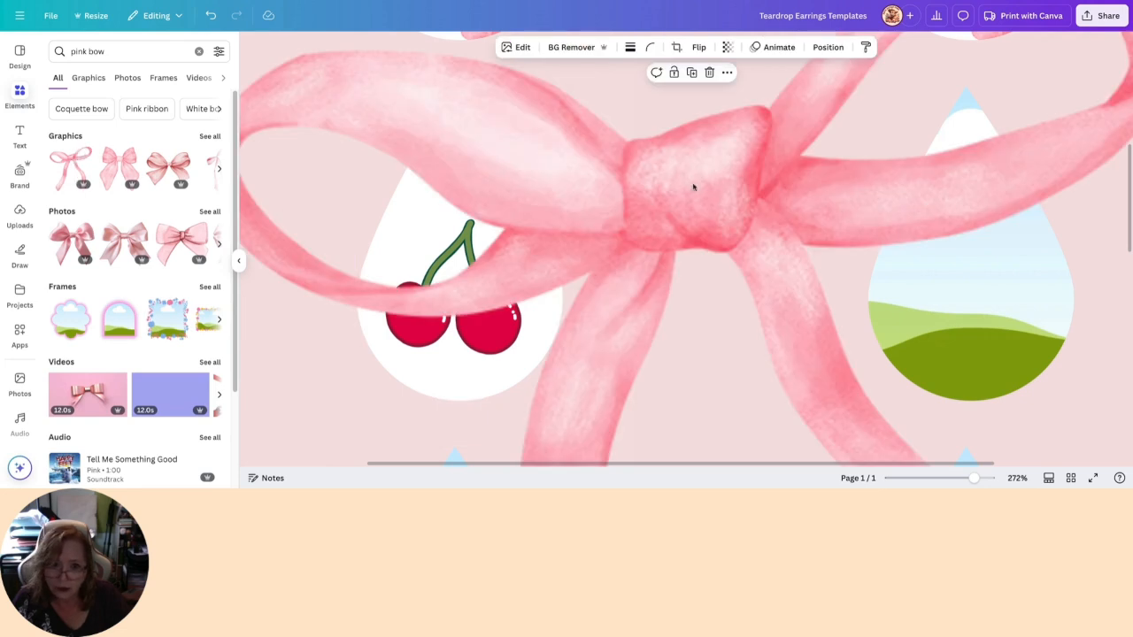
# - Shrink the oversized pink bow to roughly the red cherries' size and bring it beside the second row's first teardrop
pyautogui.moveTo(712, 170); pyautogui.dragTo(678, 265)
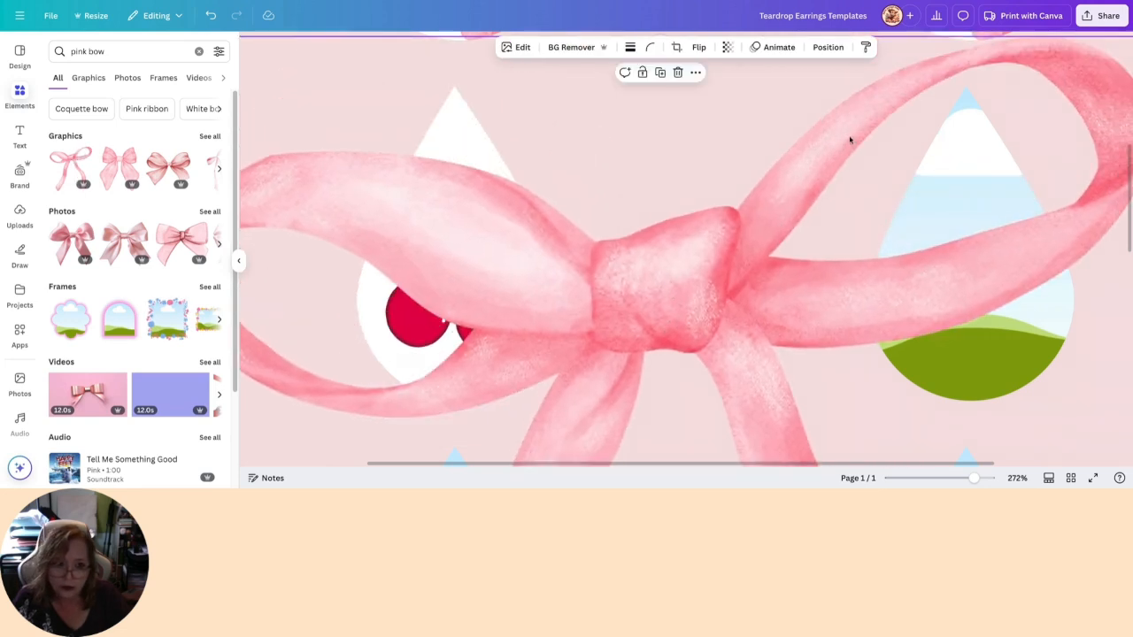
pyautogui.moveTo(853, 142); pyautogui.dragTo(685, 250)
pyautogui.moveTo(989, 153); pyautogui.dragTo(587, 344)
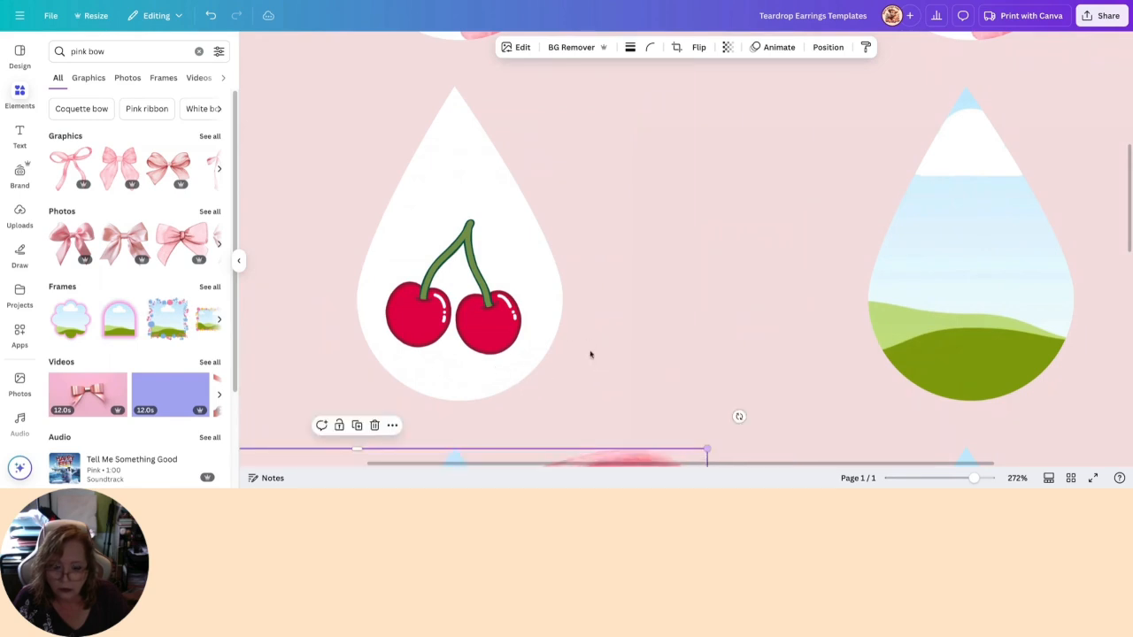
pyautogui.moveTo(580, 459); pyautogui.dragTo(826, 158)
pyautogui.moveTo(895, 158); pyautogui.dragTo(700, 360)
pyautogui.moveTo(643, 446); pyautogui.dragTo(897, 211)
pyautogui.moveTo(444, 130); pyautogui.dragTo(643, 335)
pyautogui.moveTo(778, 393); pyautogui.dragTo(654, 175)
pyautogui.moveTo(828, 443); pyautogui.dragTo(697, 264)
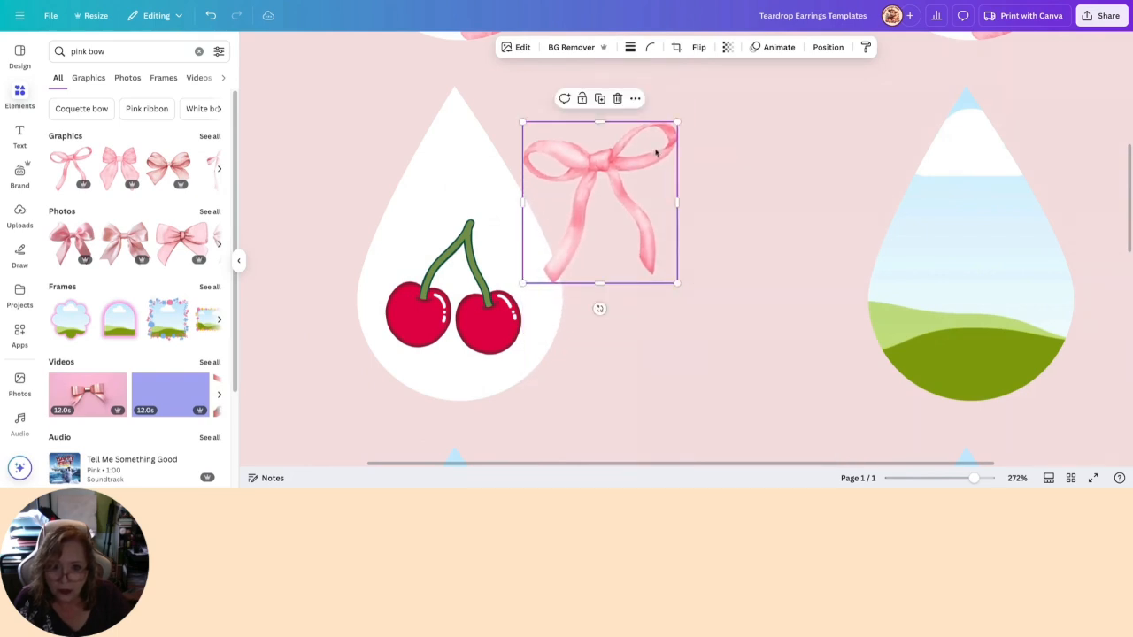
# - Place the pink bow over the top of the red cherries' stems and shrink it to fit the cherry pair
pyautogui.moveTo(603, 162); pyautogui.dragTo(470, 224)
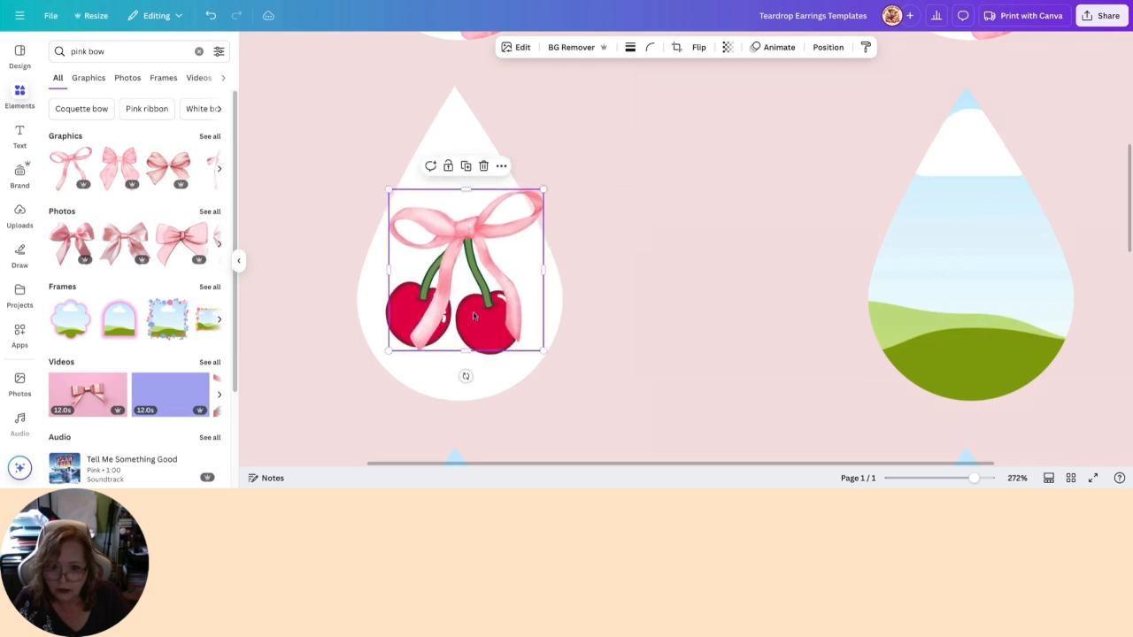
pyautogui.moveTo(543, 350); pyautogui.dragTo(492, 296)
pyautogui.moveTo(437, 217); pyautogui.dragTo(464, 225)
pyautogui.click(752, 249)
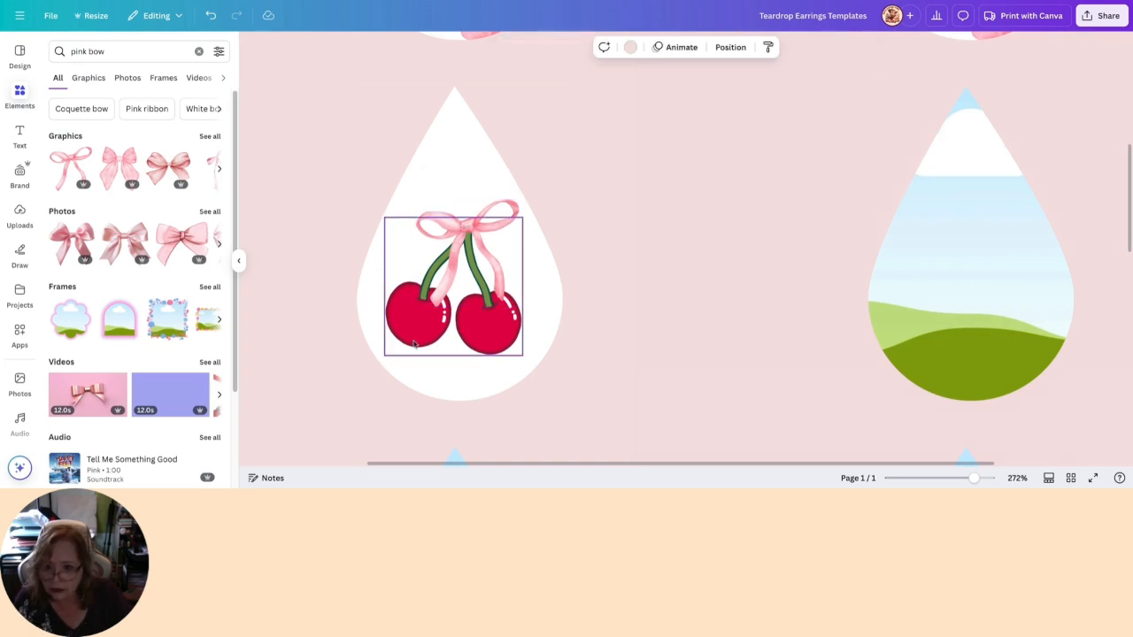
# - Fill the second row's other teardrop with the document's white to match the first
pyautogui.click(960, 294)
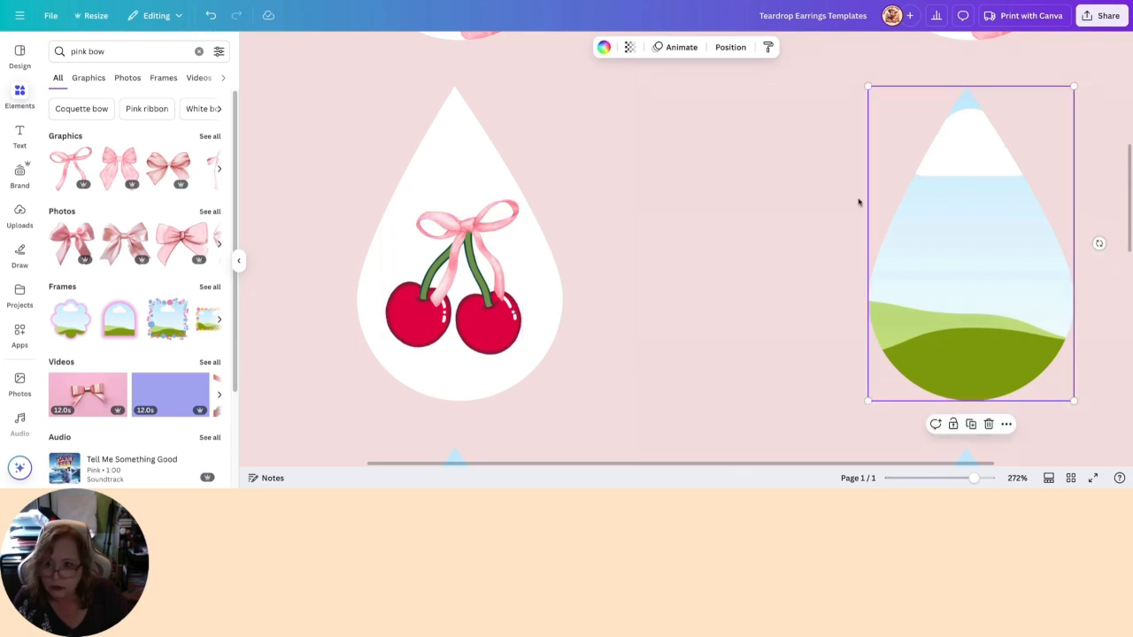
pyautogui.click(603, 48)
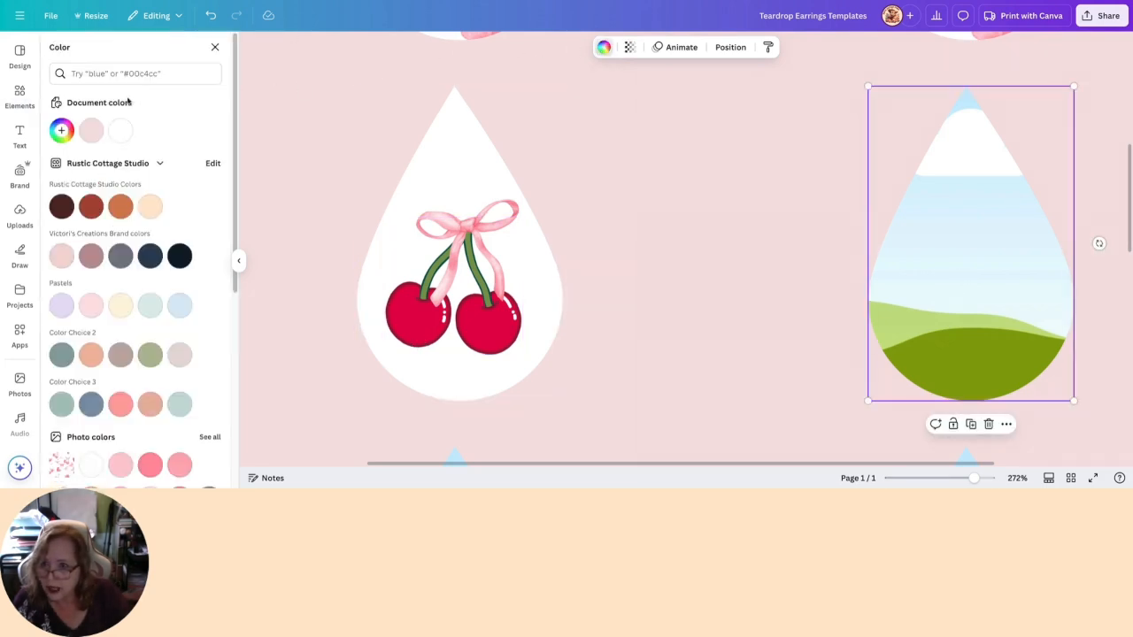
pyautogui.click(118, 135)
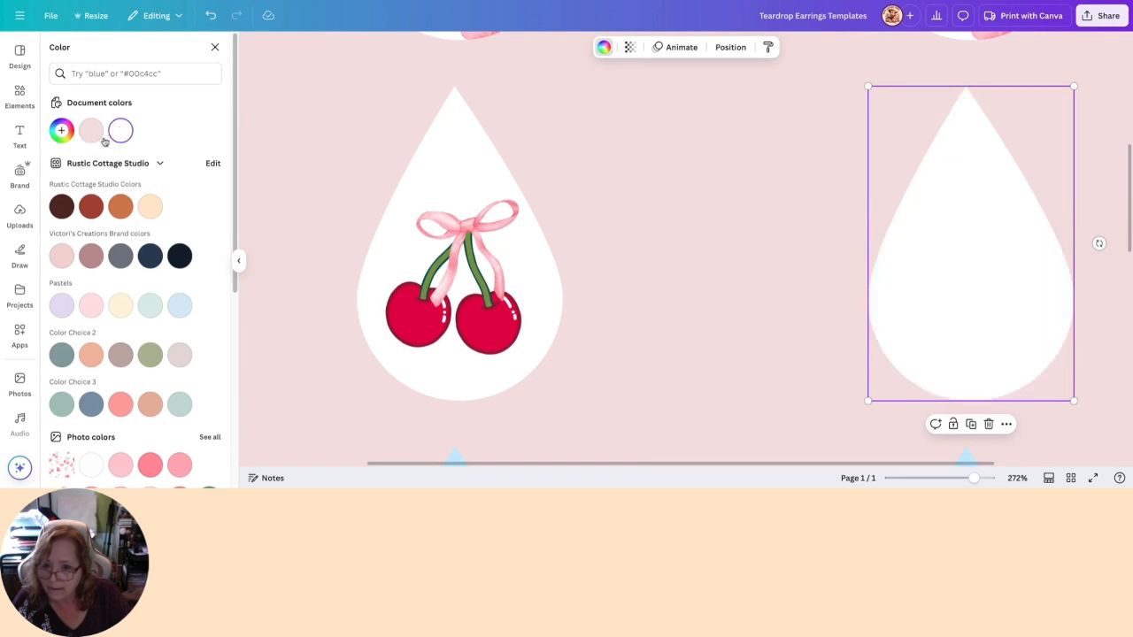
# - Duplicate the red cherries, lock the second white teardrop, and centre the copy on its wide lower part, level with the original
pyautogui.click(482, 320)
pyautogui.click(453, 194)
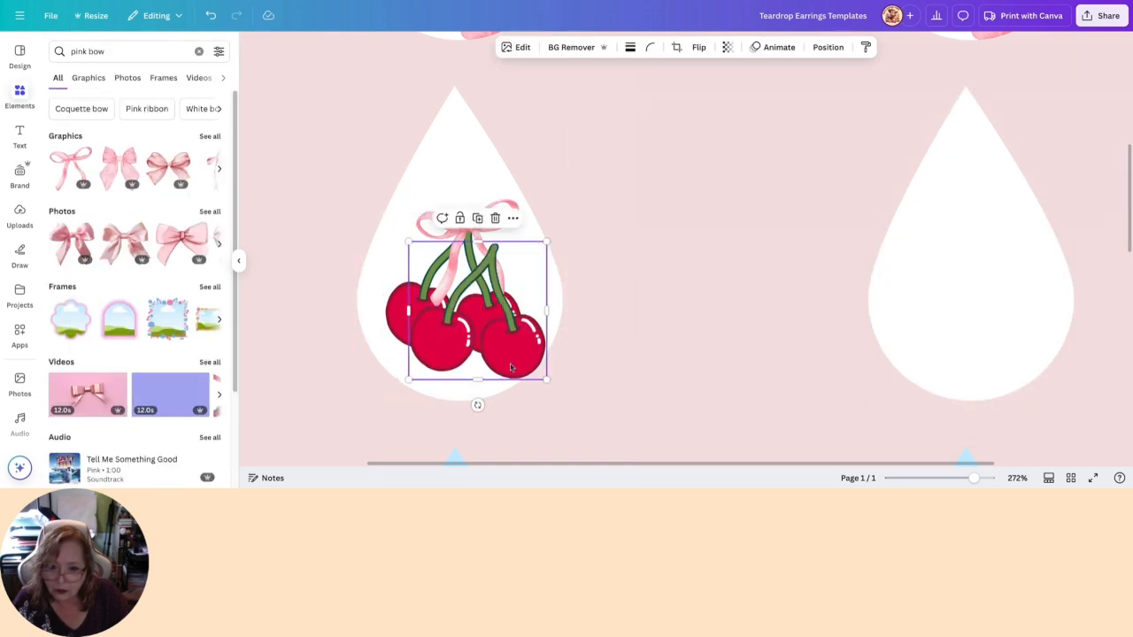
pyautogui.moveTo(504, 353); pyautogui.dragTo(824, 321)
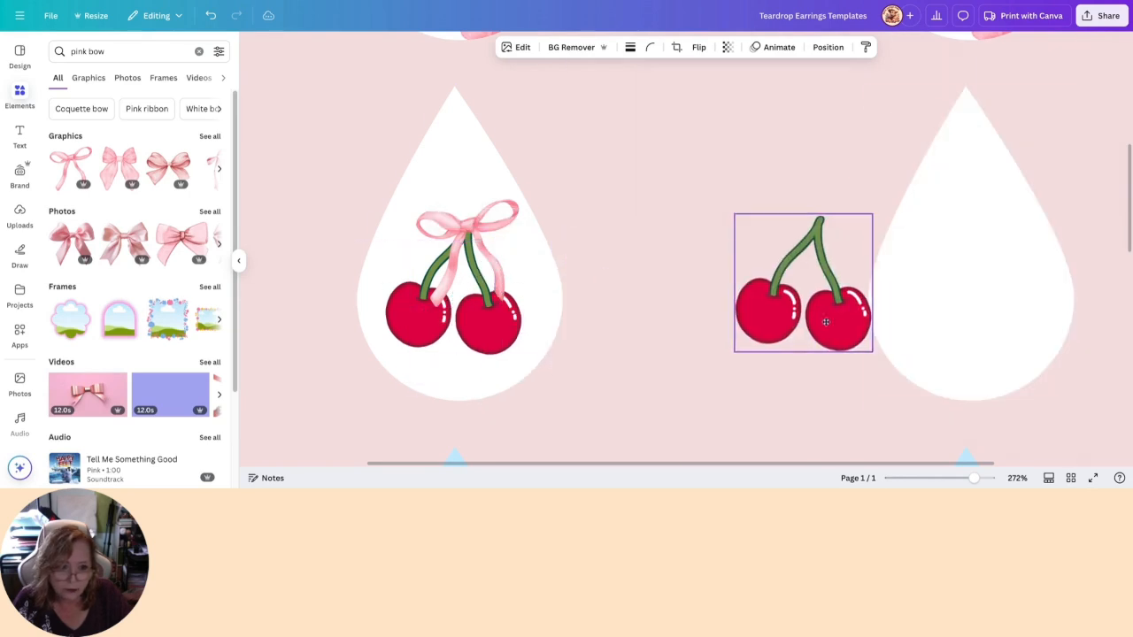
pyautogui.click(970, 321)
pyautogui.click(952, 425)
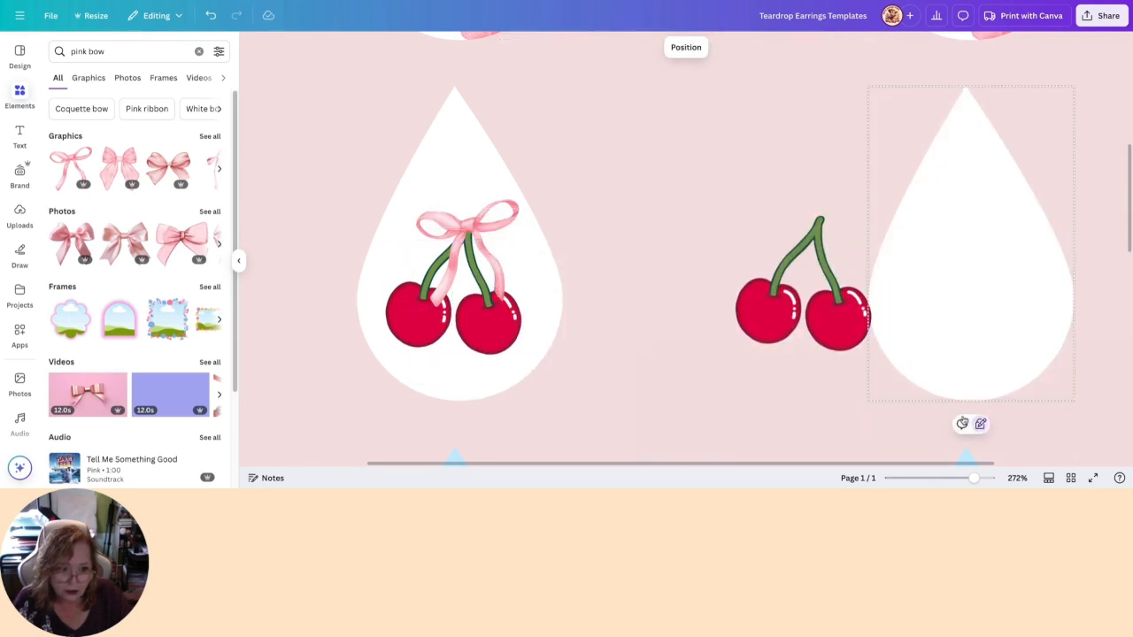
pyautogui.moveTo(777, 326); pyautogui.dragTo(935, 325)
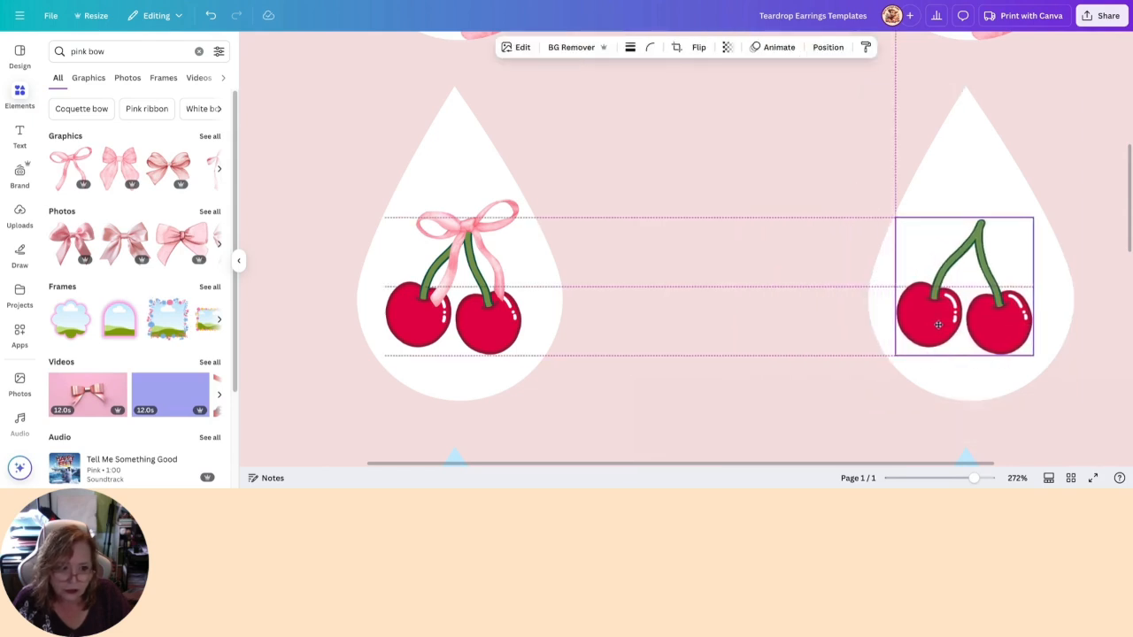
pyautogui.moveTo(940, 325); pyautogui.dragTo(944, 324)
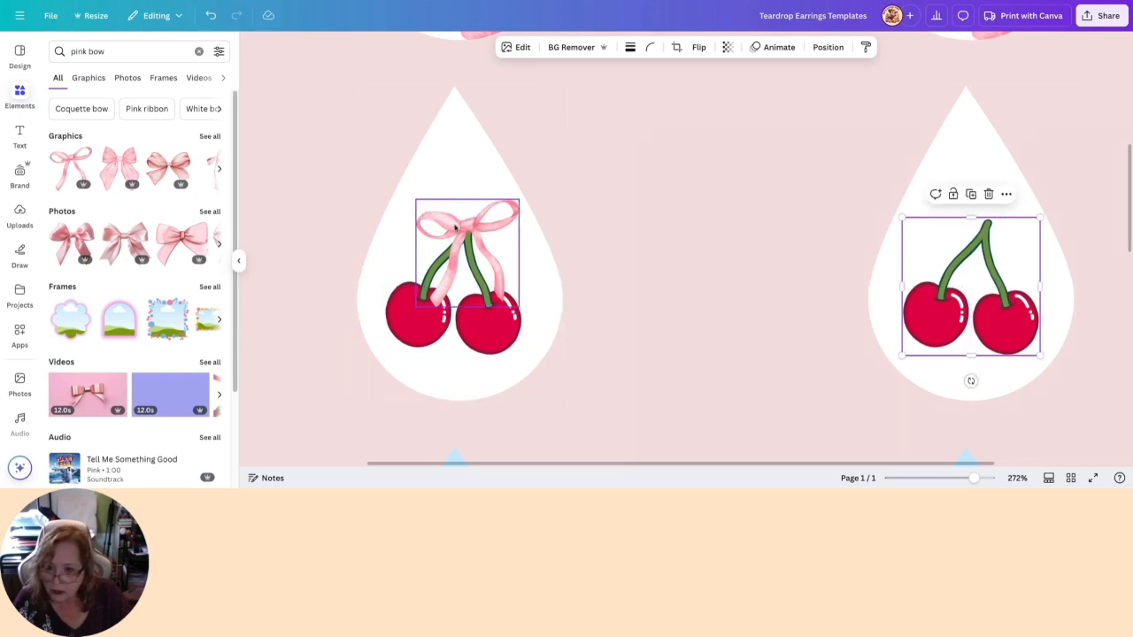
# - Add a long-tailed pink bow from the full set of bow graphics and set its height to 9.305 in with the ratio locked
pyautogui.click(209, 137)
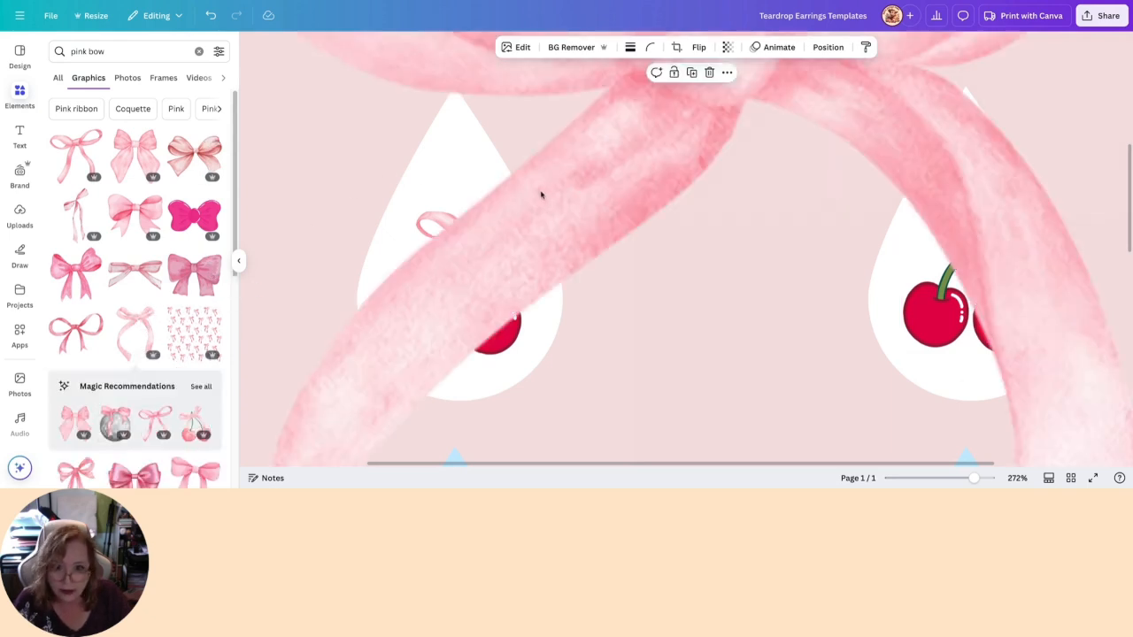
pyautogui.click(828, 47)
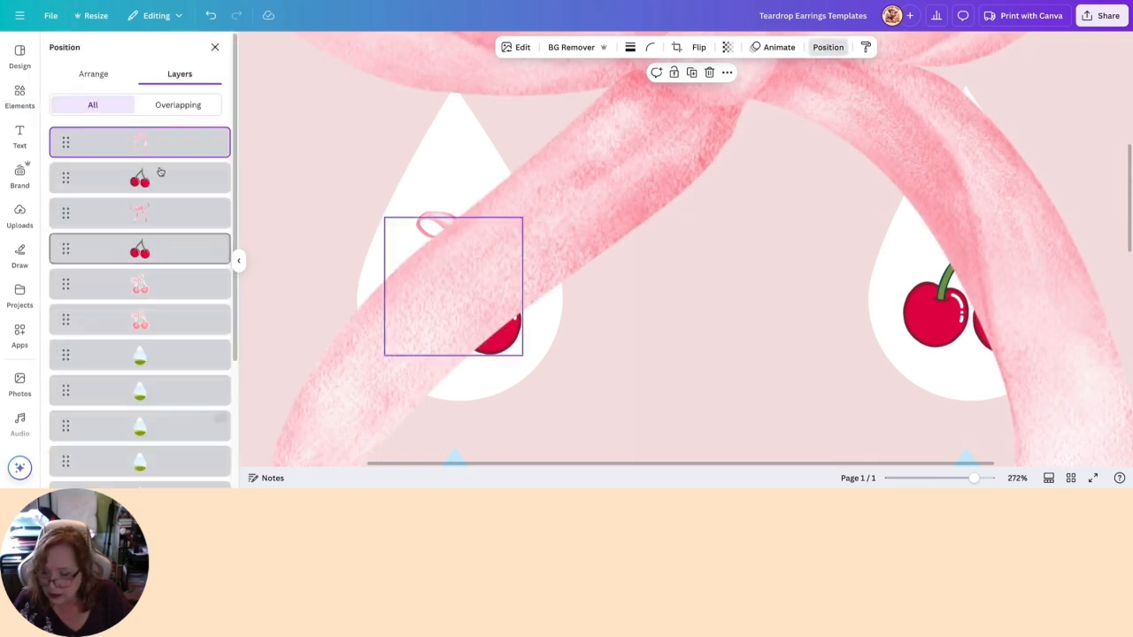
pyautogui.click(96, 75)
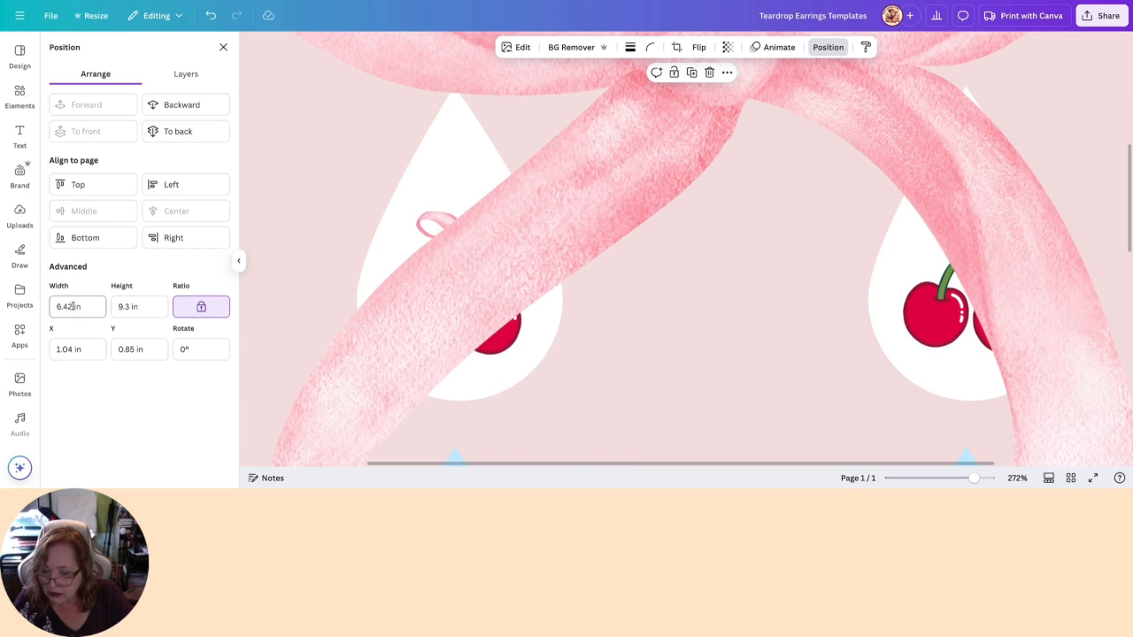
pyautogui.click(116, 307)
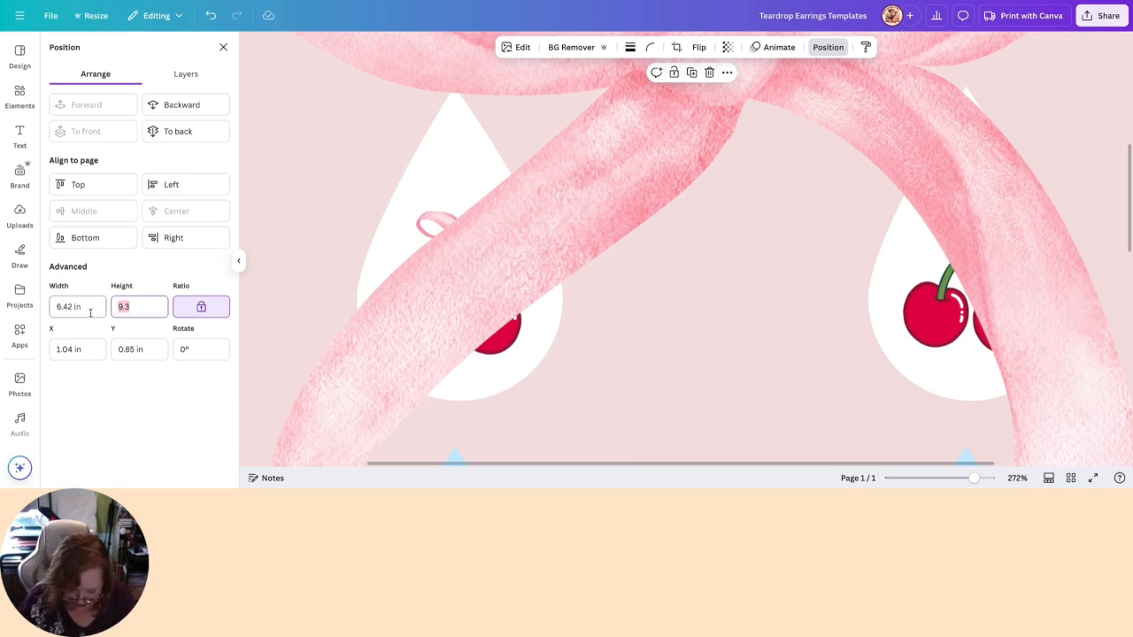
pyautogui.press('Right')
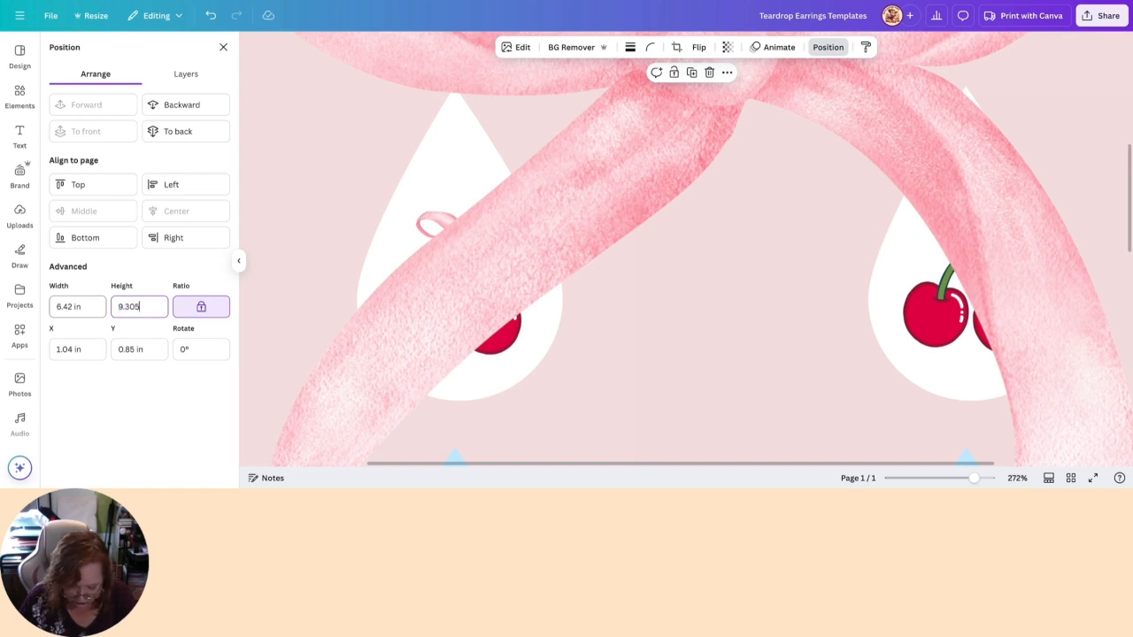
pyautogui.write('05')
pyautogui.press('Return')
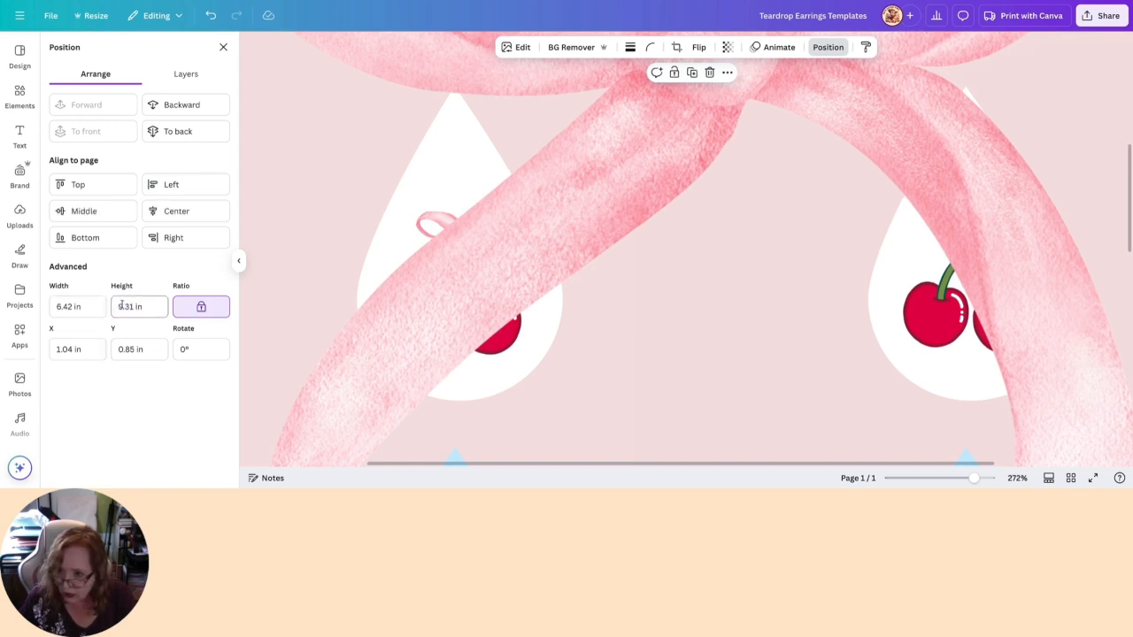
# - Set the long-tailed bow's height to 0.5 in with the ratio locked
pyautogui.moveTo(139, 306); pyautogui.dragTo(108, 307)
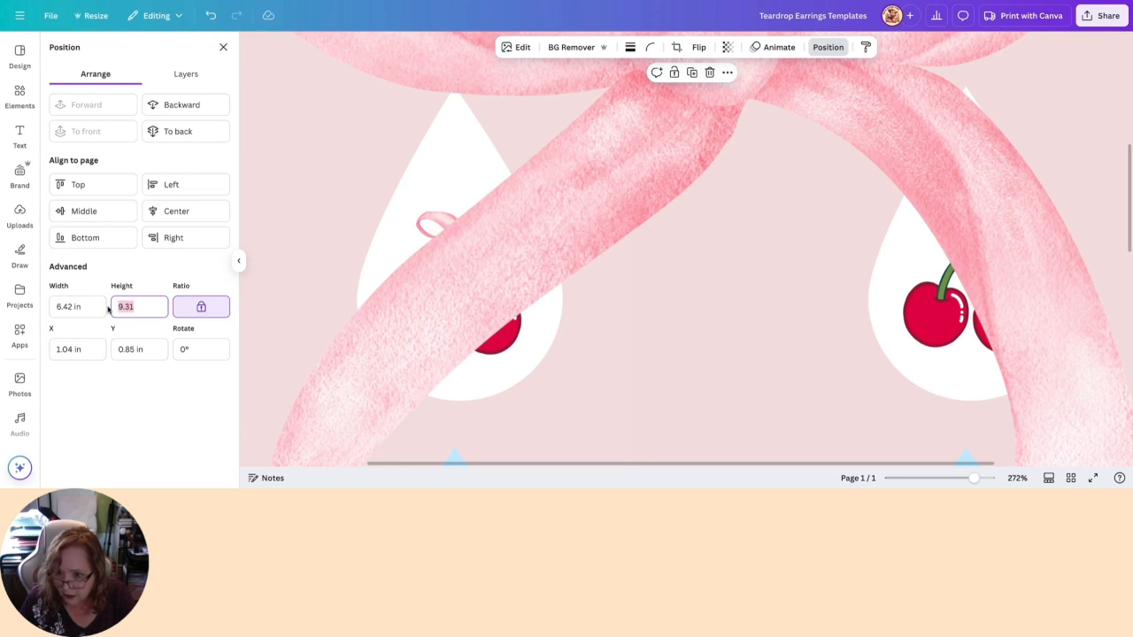
pyautogui.write('0')
pyautogui.write('.8')
pyautogui.press('BackSpace')
pyautogui.write('05')
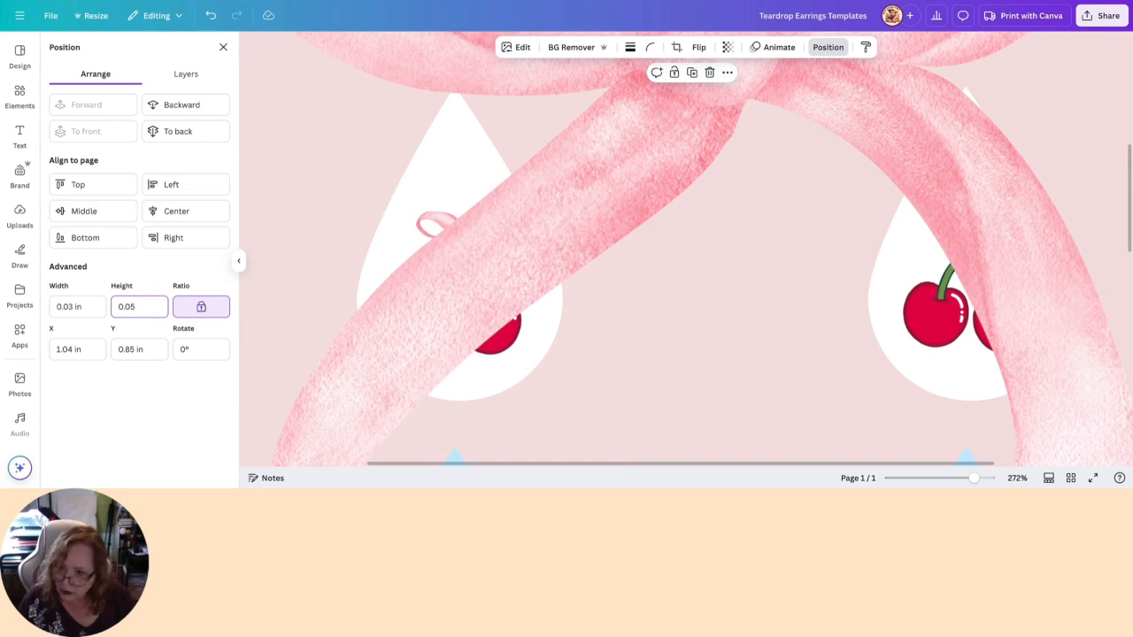
pyautogui.press('BackSpace')
pyautogui.press('BackSpace')
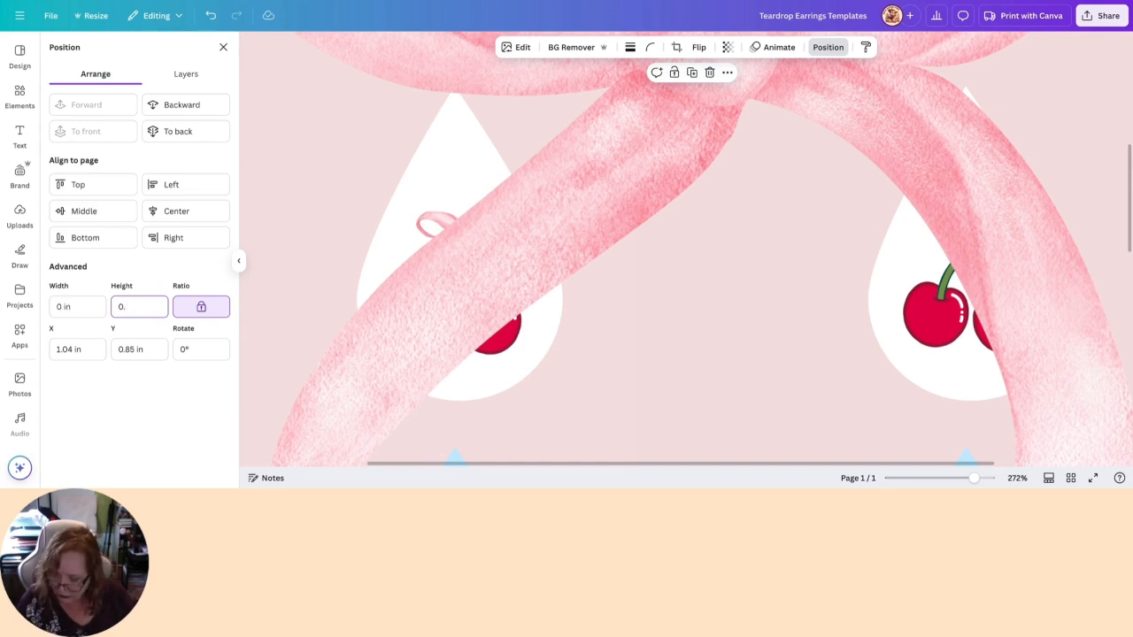
pyautogui.write('5')
pyautogui.press('Return')
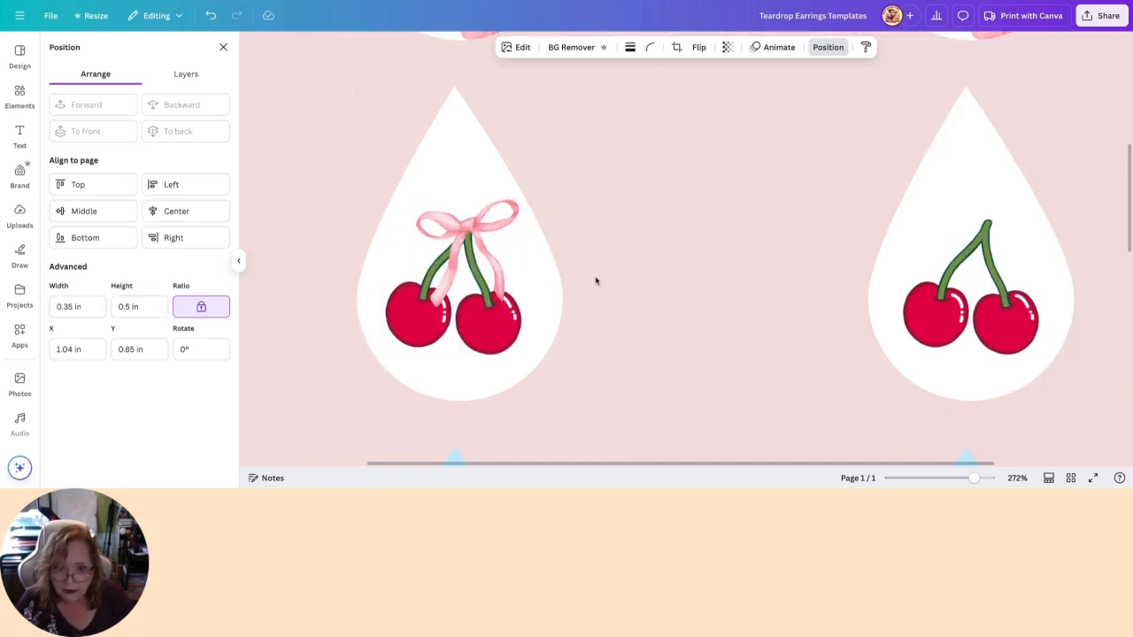
# - Move the shrunken long-tailed bow down onto the stems of the second white teardrop's cherries
pyautogui.scroll(5, 595, 281)
pyautogui.moveTo(263, 227); pyautogui.dragTo(759, 390)
pyautogui.scroll(-3, 758, 390)
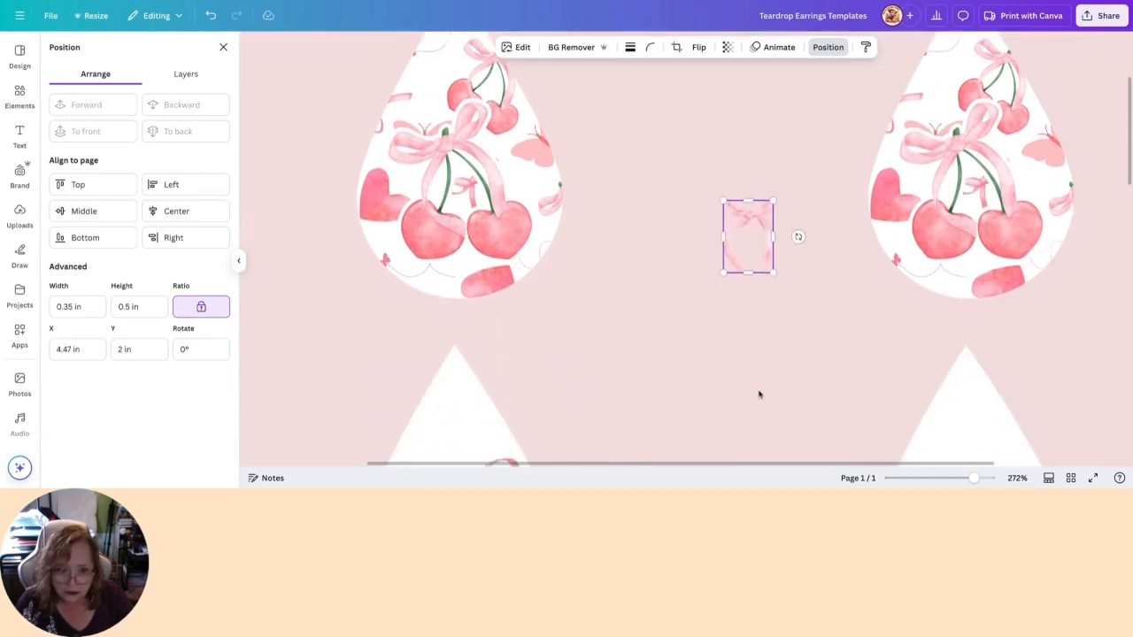
pyautogui.moveTo(749, 186); pyautogui.dragTo(964, 391)
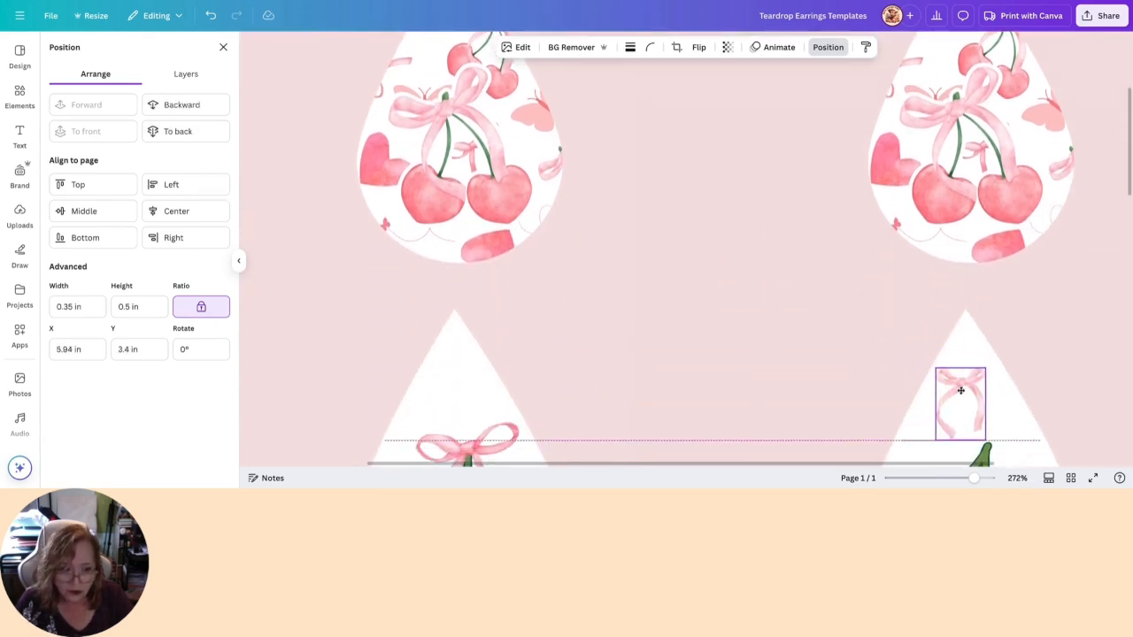
pyautogui.scroll(-3, 791, 384)
pyautogui.moveTo(960, 190); pyautogui.dragTo(983, 251)
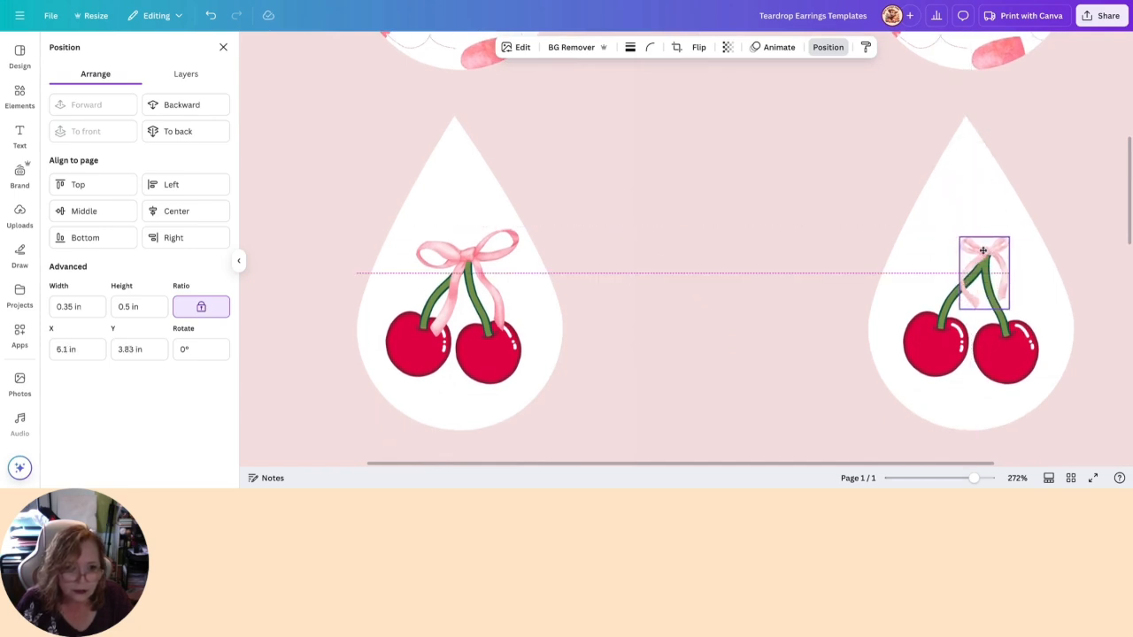
# - Resize the long-tailed bow to about 0.56 by 0.81 in and centre its knot over the cherry stems
pyautogui.moveTo(960, 309); pyautogui.dragTo(857, 379)
pyautogui.moveTo(955, 273); pyautogui.dragTo(987, 253)
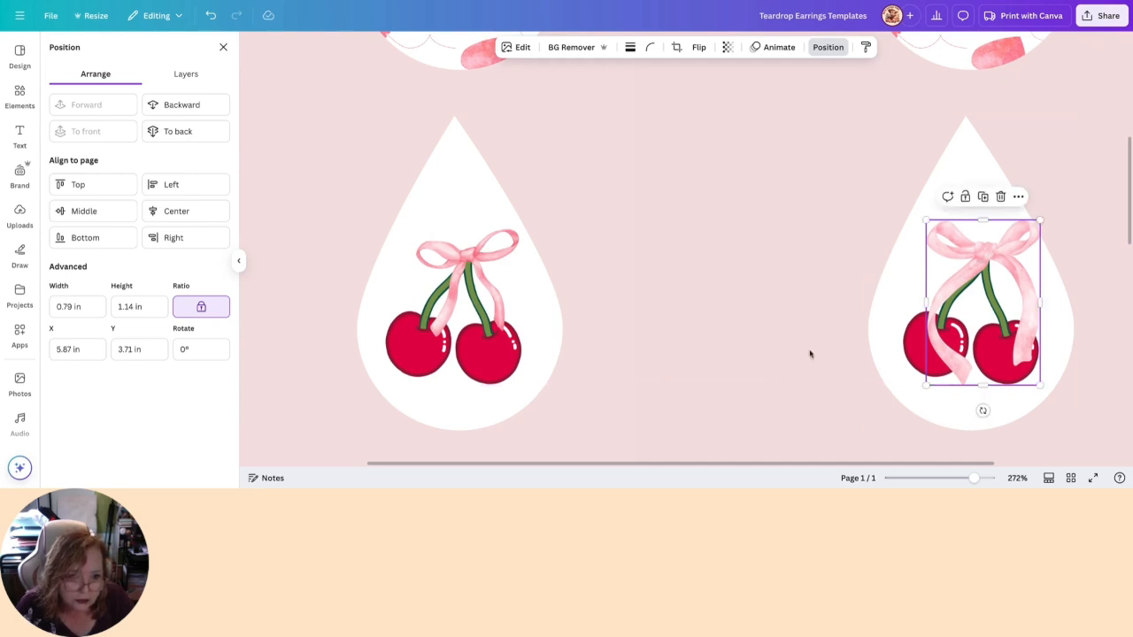
pyautogui.moveTo(1041, 386); pyautogui.dragTo(1007, 335)
pyautogui.moveTo(973, 247); pyautogui.dragTo(987, 255)
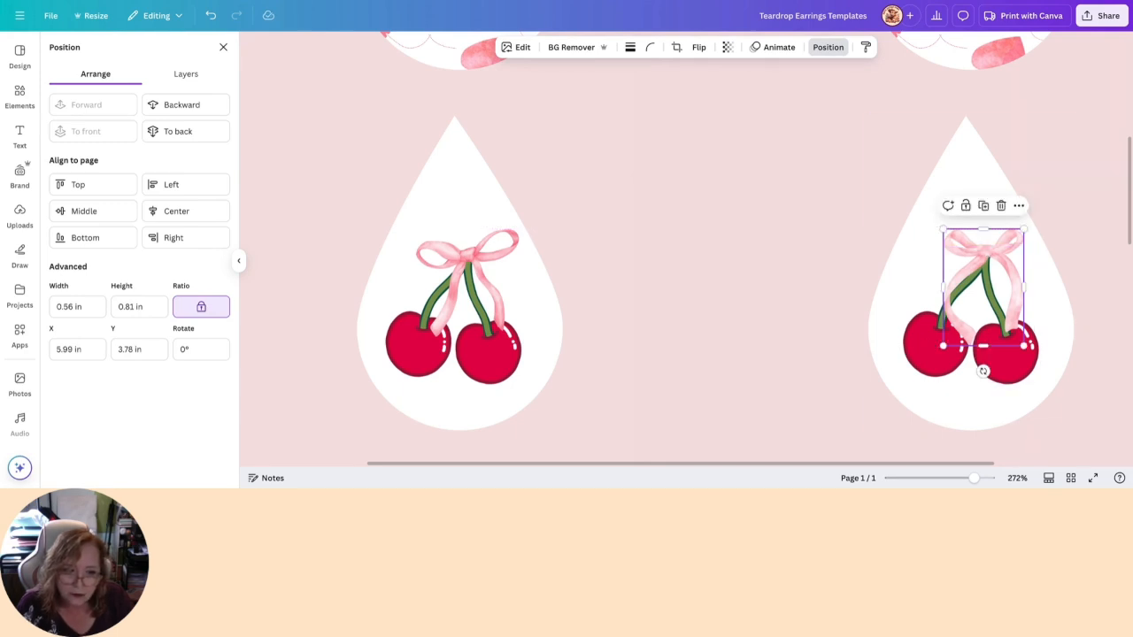
pyautogui.click(740, 266)
pyautogui.scroll(-1, 740, 266)
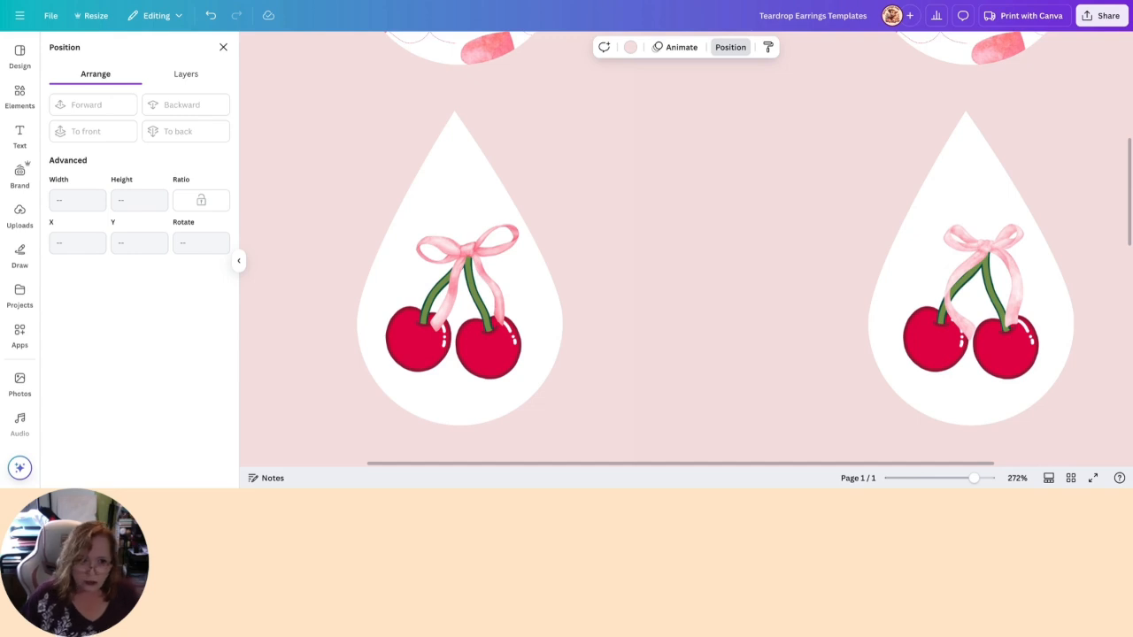
# - Lower the bows on both white teardrops slightly so the stem tips show above the knots
pyautogui.moveTo(980, 261)
pyautogui.mouseDown()
pyautogui.moveTo(952, 256)
pyautogui.moveTo(983, 254)
pyautogui.mouseUp()
pyautogui.click(469, 251)
pyautogui.moveTo(469, 251)
pyautogui.mouseDown()
pyautogui.moveTo(470, 268)
pyautogui.moveTo(468, 257)
pyautogui.mouseUp()
pyautogui.click(682, 278)
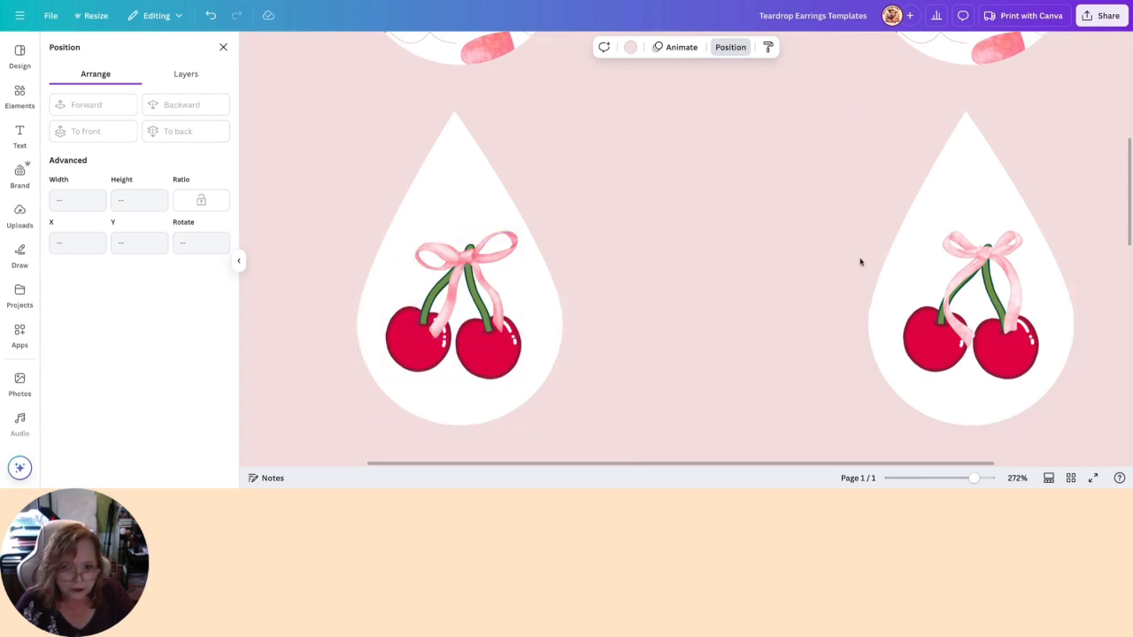
# - Replace the second teardrop's long-tailed bow with a duplicate of the first teardrop's bow, placed on the stems level with the original
pyautogui.click(1002, 252)
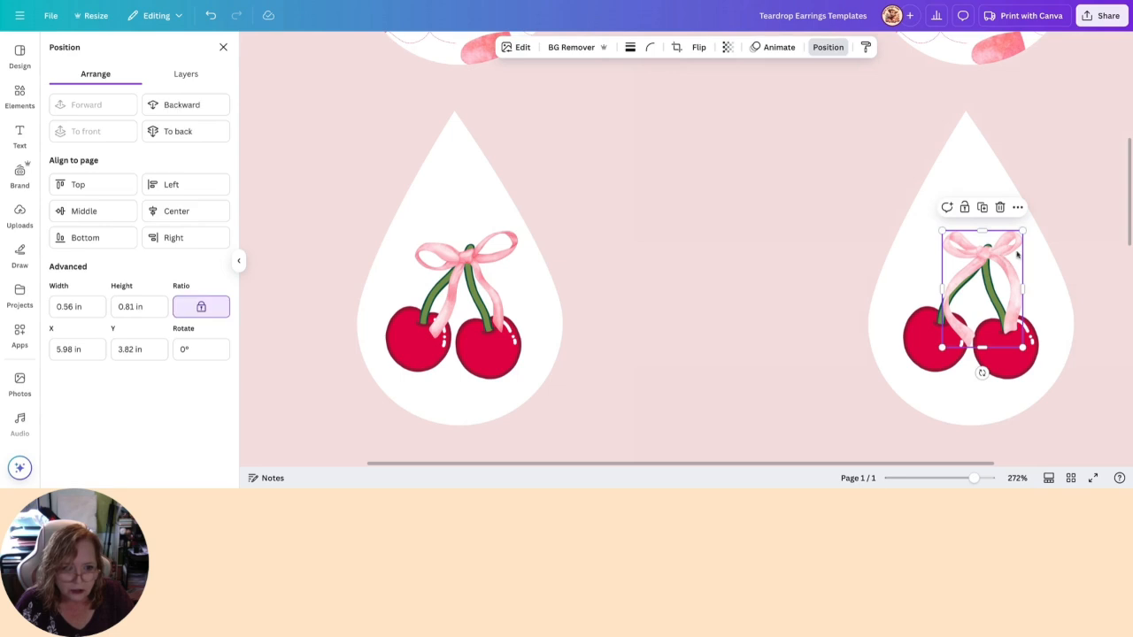
pyautogui.click(1001, 208)
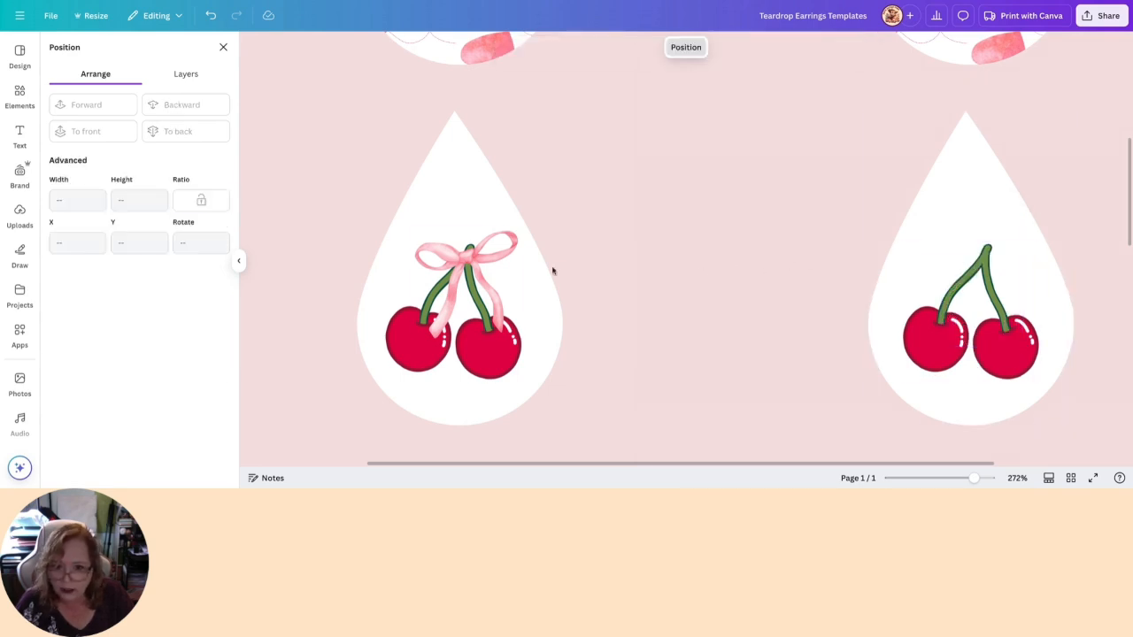
pyautogui.click(475, 256)
pyautogui.click(467, 207)
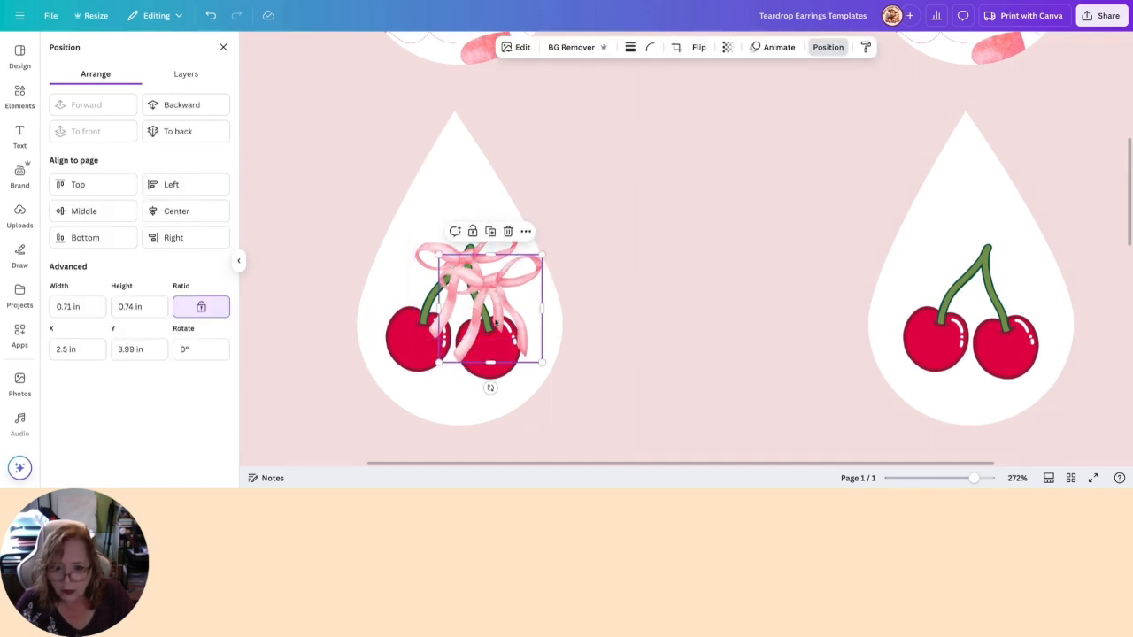
pyautogui.moveTo(493, 282); pyautogui.dragTo(987, 254)
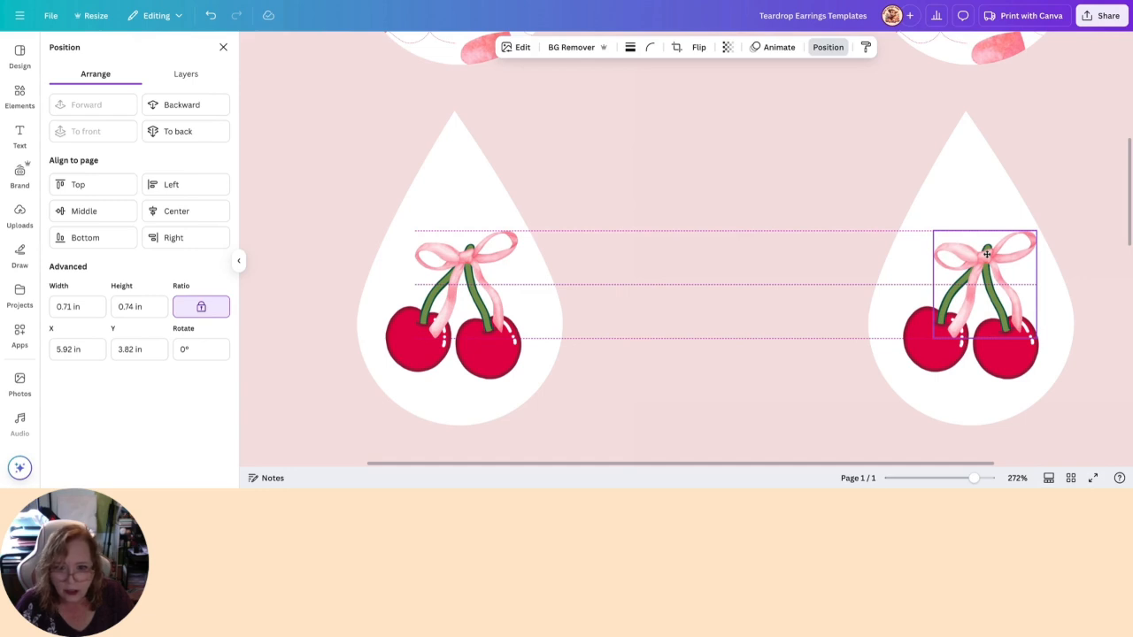
pyautogui.moveTo(987, 254); pyautogui.dragTo(986, 254)
pyautogui.hscroll(1, 985, 254)
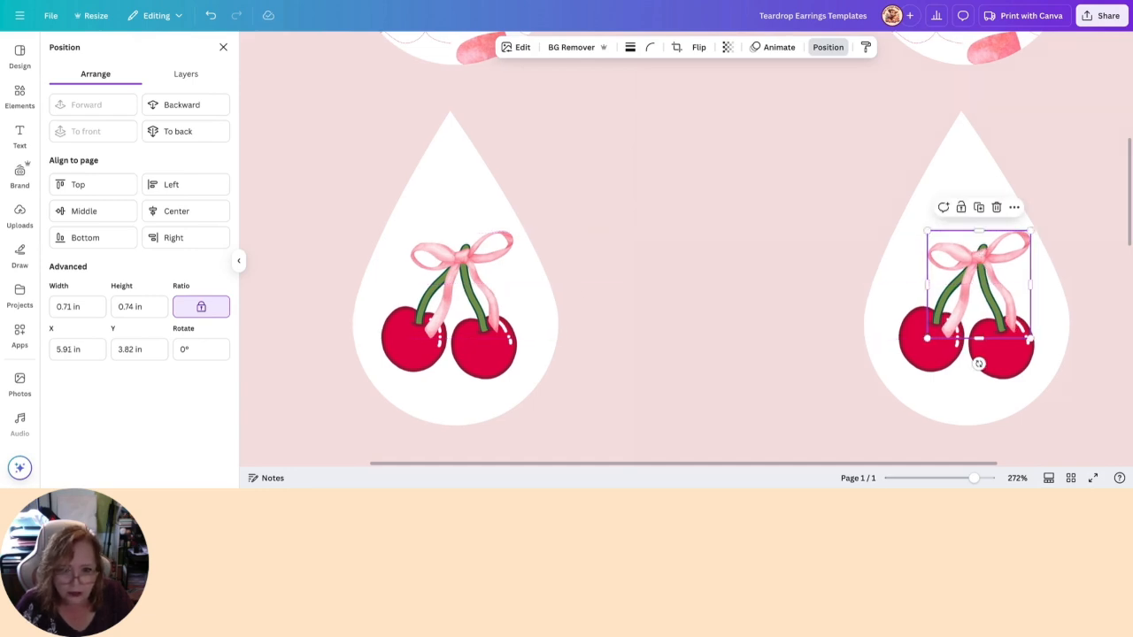
pyautogui.keyDown('shift'); pyautogui.click(457, 285); pyautogui.keyUp('shift')
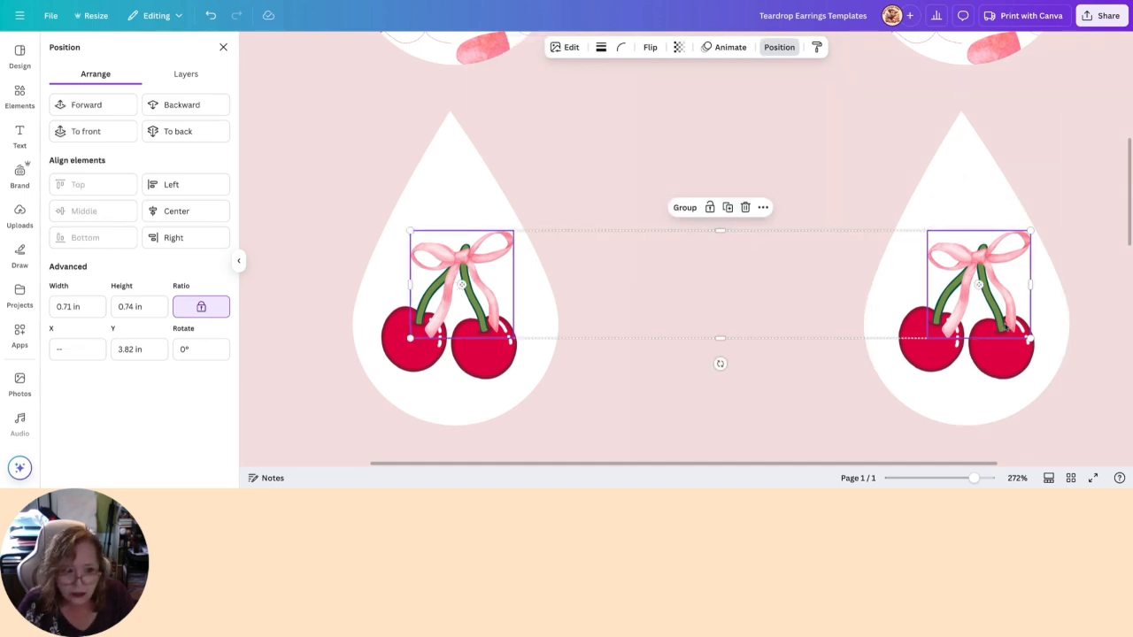
pyautogui.click(756, 180)
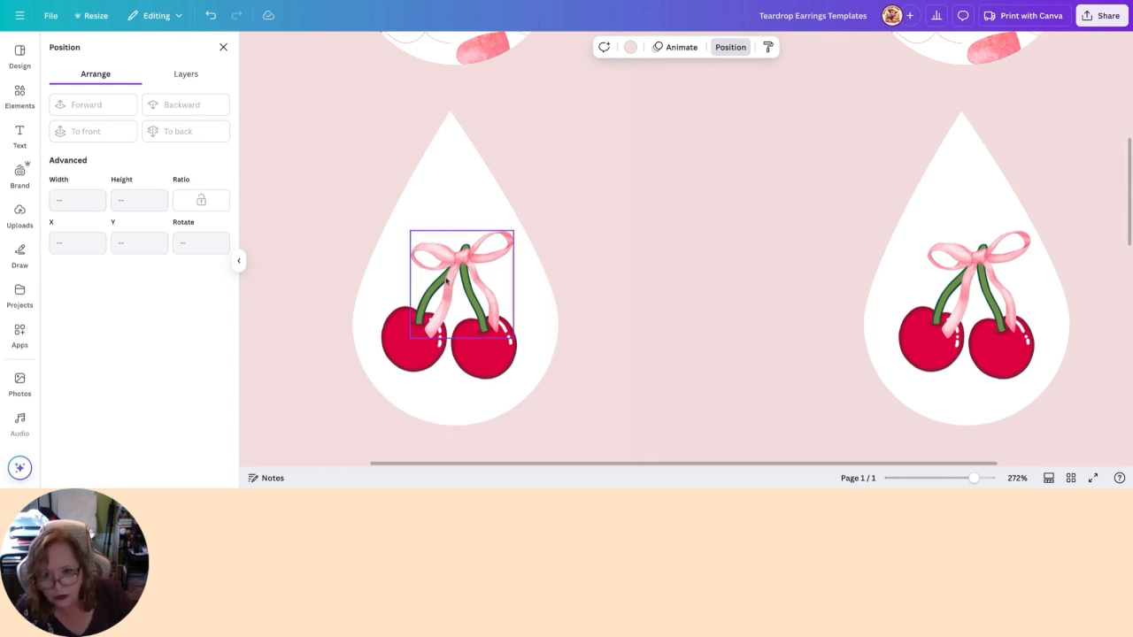
pyautogui.click(434, 304)
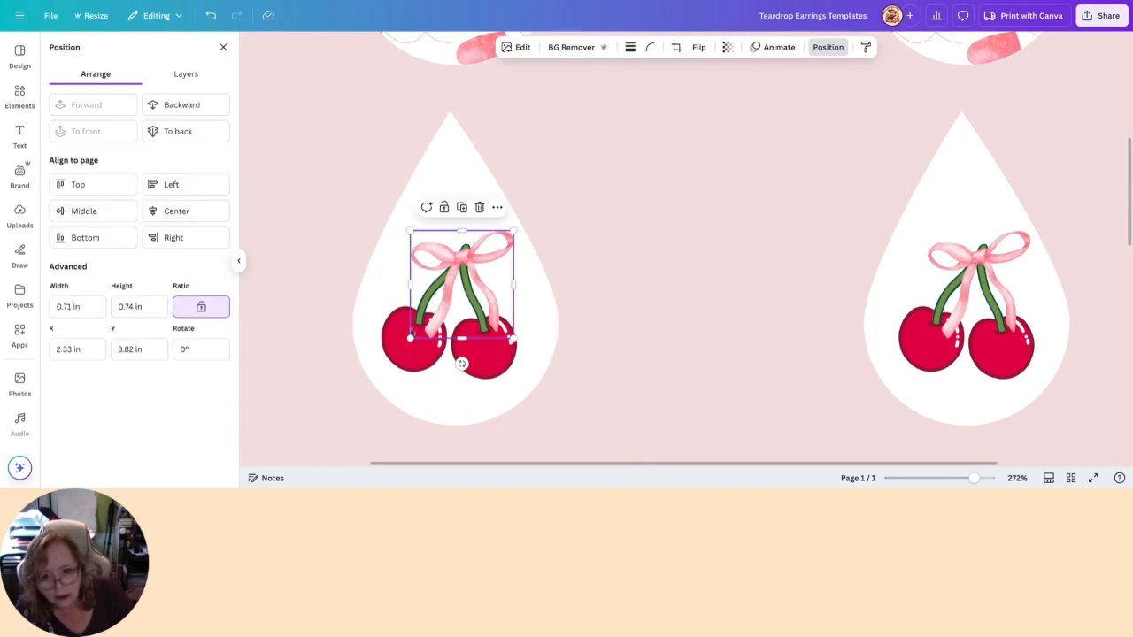
pyautogui.keyDown('shift'); pyautogui.click(403, 345); pyautogui.keyUp('shift')
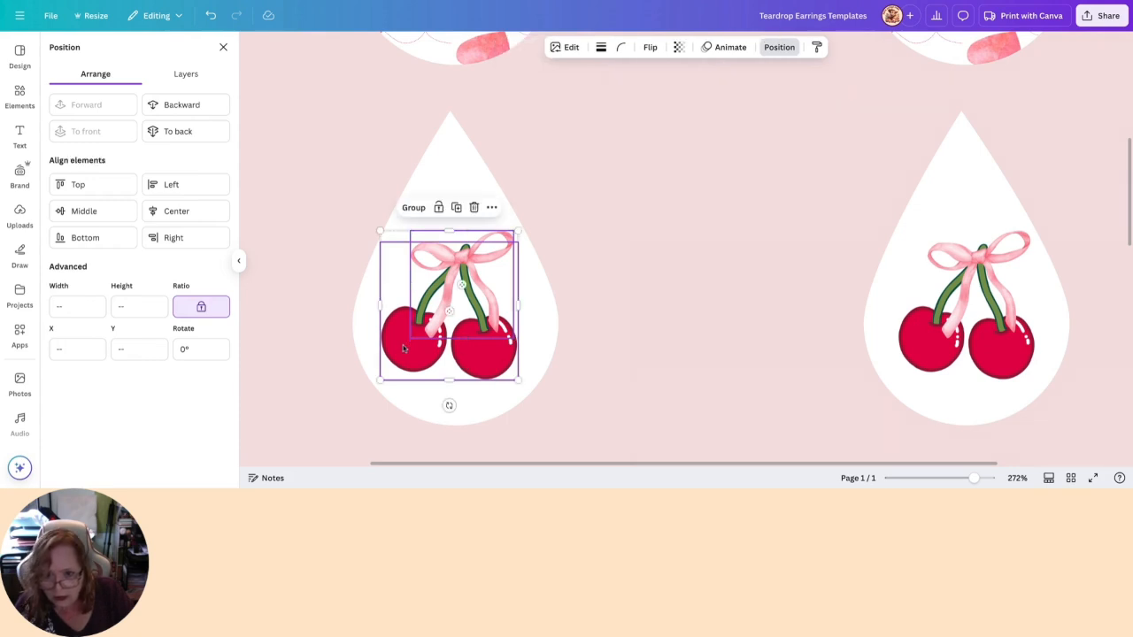
pyautogui.click(473, 207)
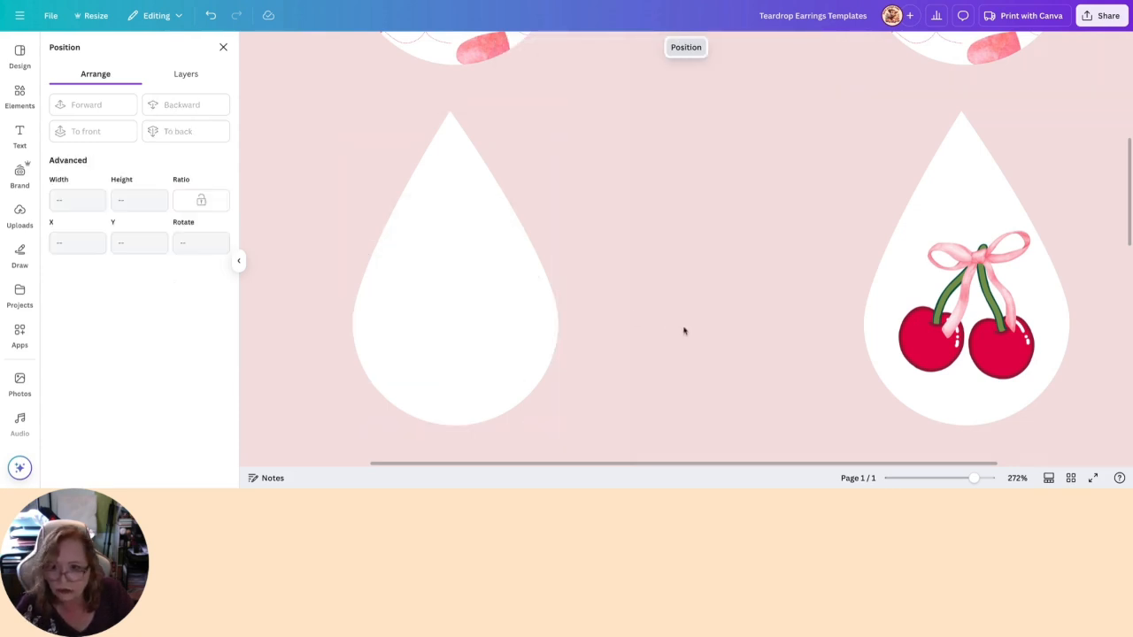
pyautogui.click(185, 76)
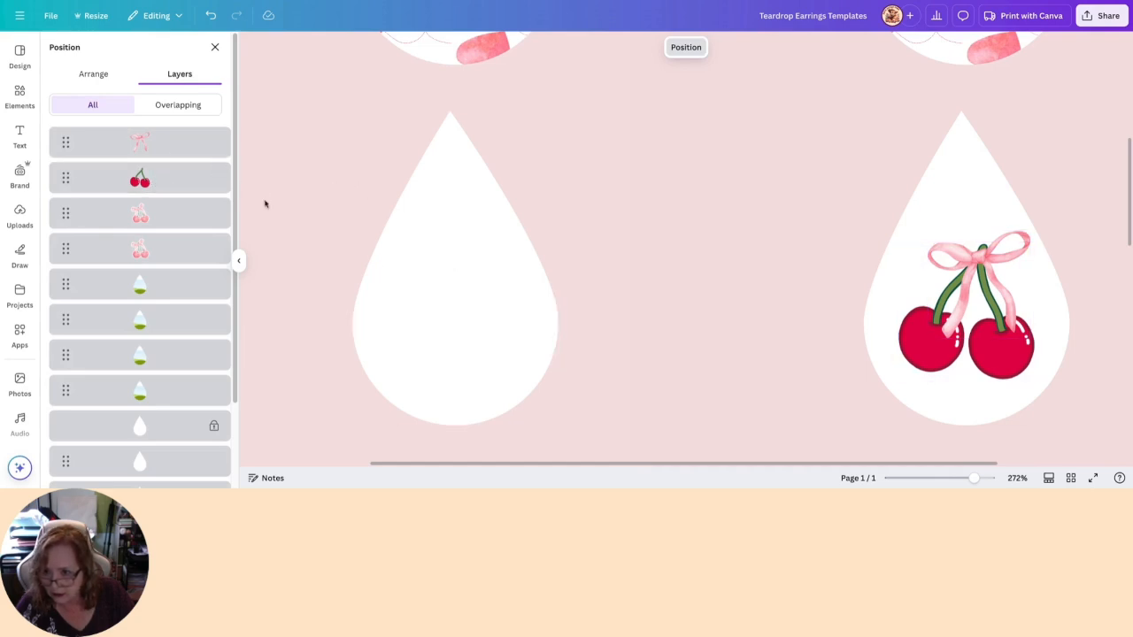
pyautogui.scroll(-2, 161, 150)
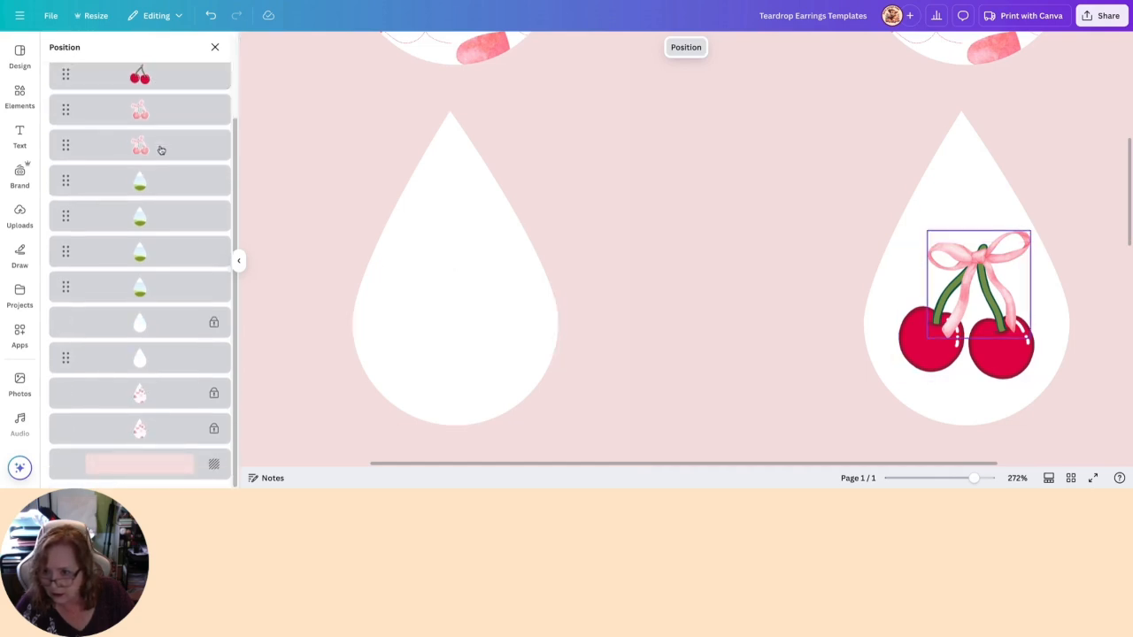
pyautogui.scroll(2, 161, 150)
pyautogui.click(210, 15)
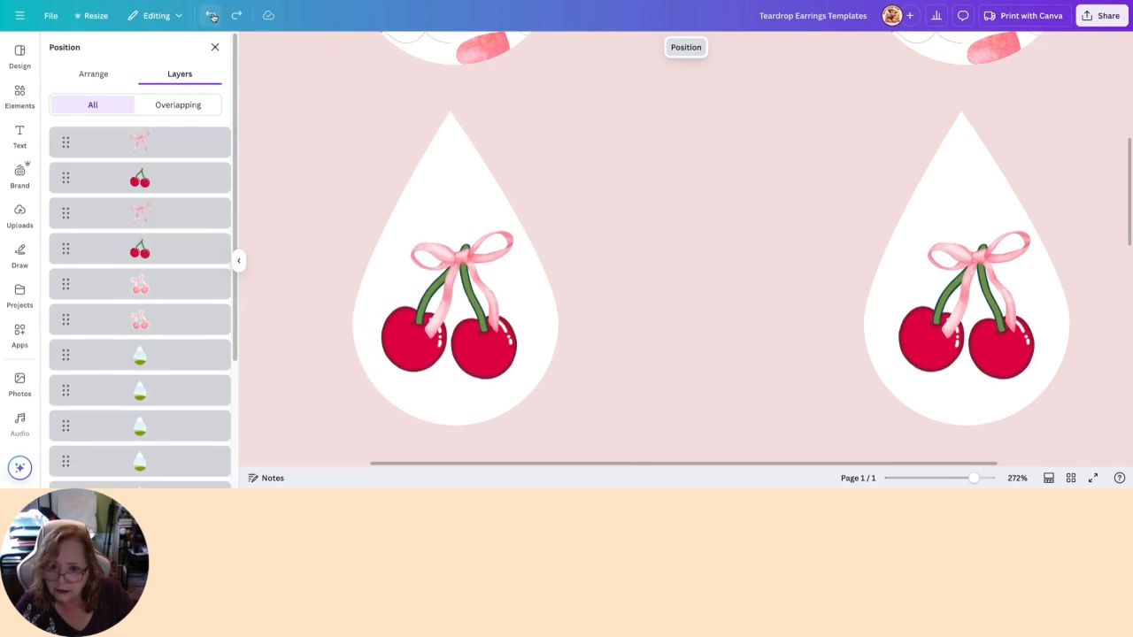
# - Group the bow and red cherries on the first white teardrop
pyautogui.click(402, 258)
pyautogui.keyDown('shift'); pyautogui.click(396, 352); pyautogui.keyUp('shift')
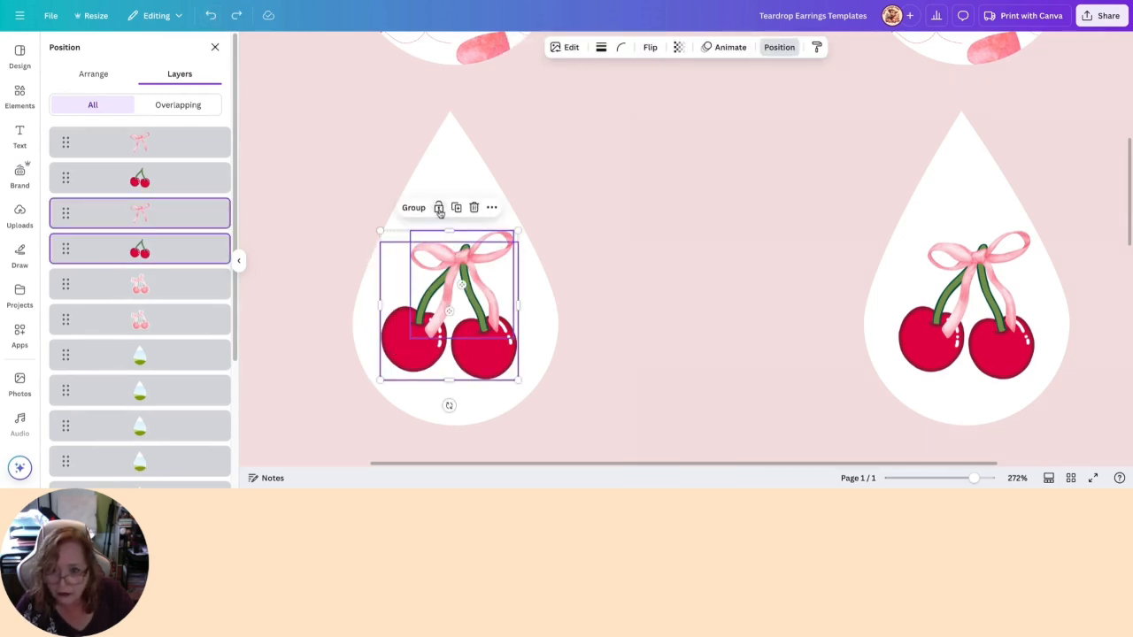
pyautogui.click(407, 211)
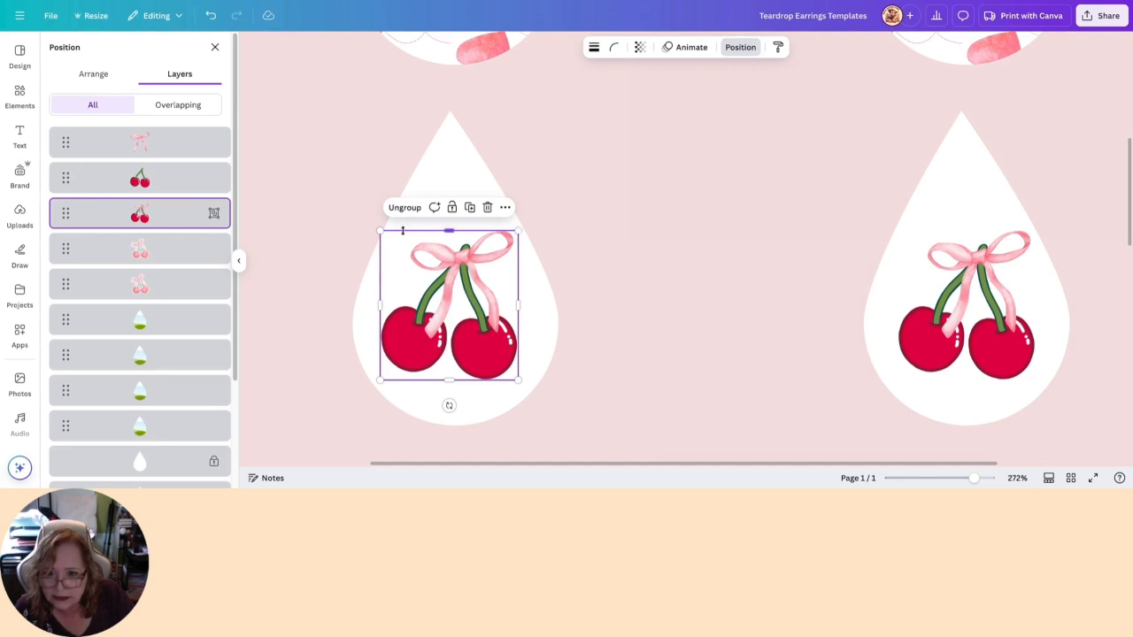
# - Enlarge the grouped cherries and bow slightly and reposition the group lower in the wide part of the first white teardrop
pyautogui.moveTo(381, 231); pyautogui.dragTo(363, 217)
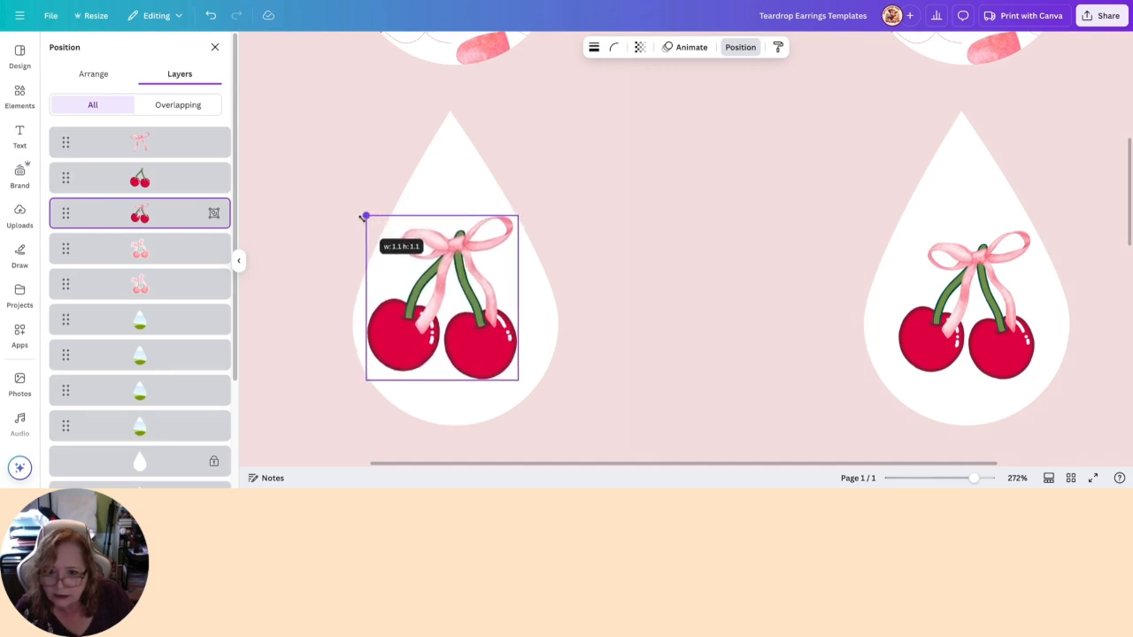
pyautogui.moveTo(470, 336); pyautogui.dragTo(487, 360)
pyautogui.moveTo(528, 232); pyautogui.dragTo(521, 238)
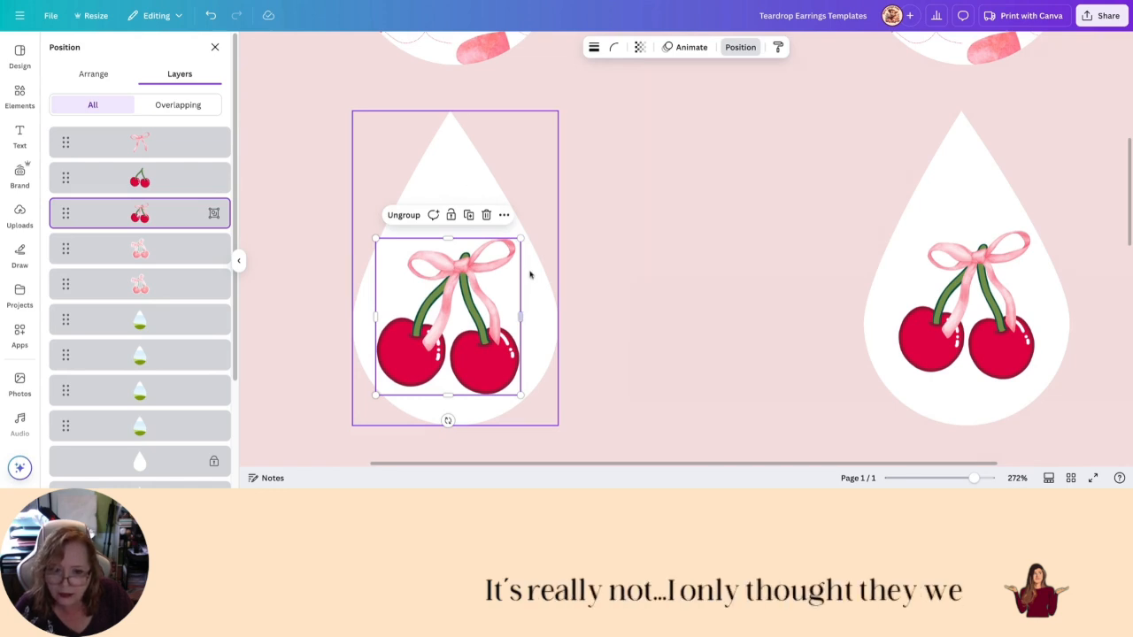
pyautogui.click(645, 328)
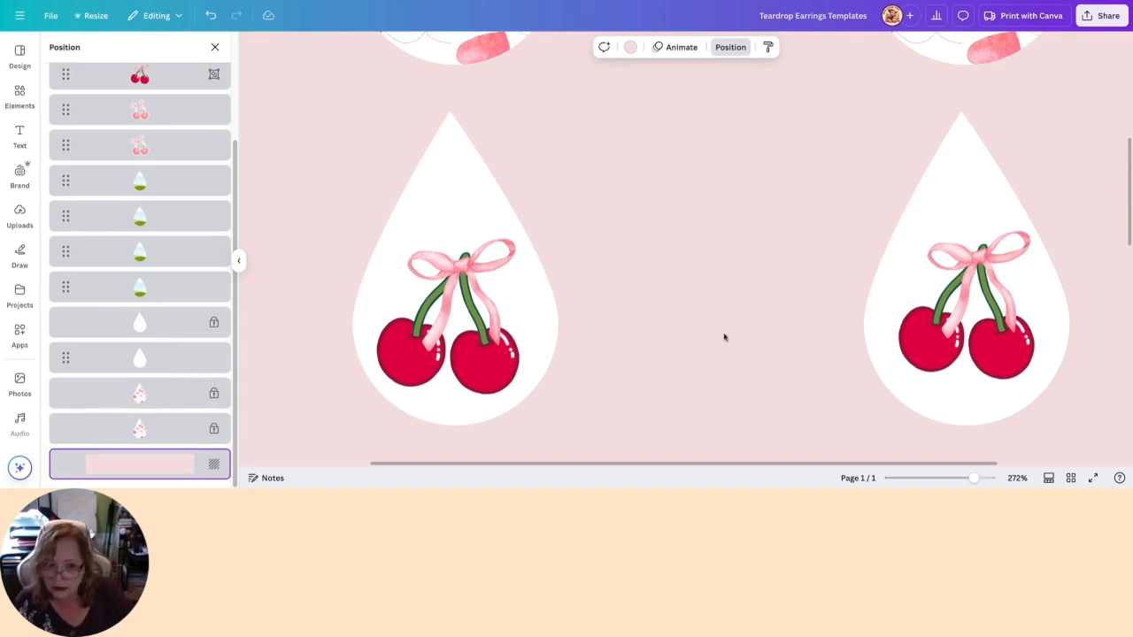
# - Delete the ungrouped bow and red cherries from the second white teardrop
pyautogui.click(447, 305)
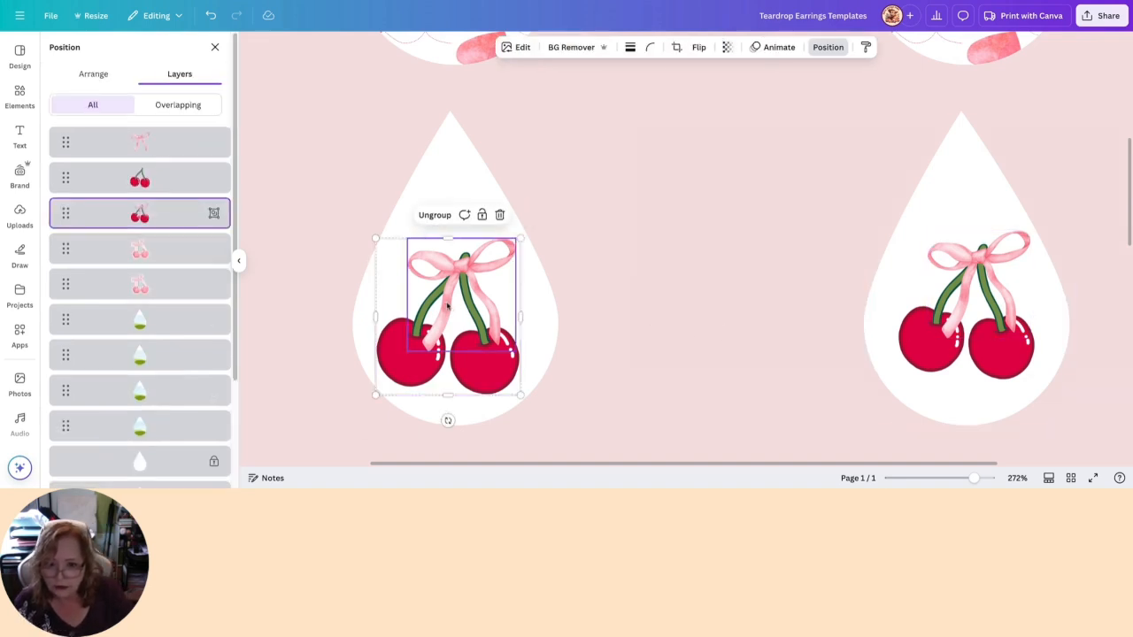
pyautogui.click(924, 356)
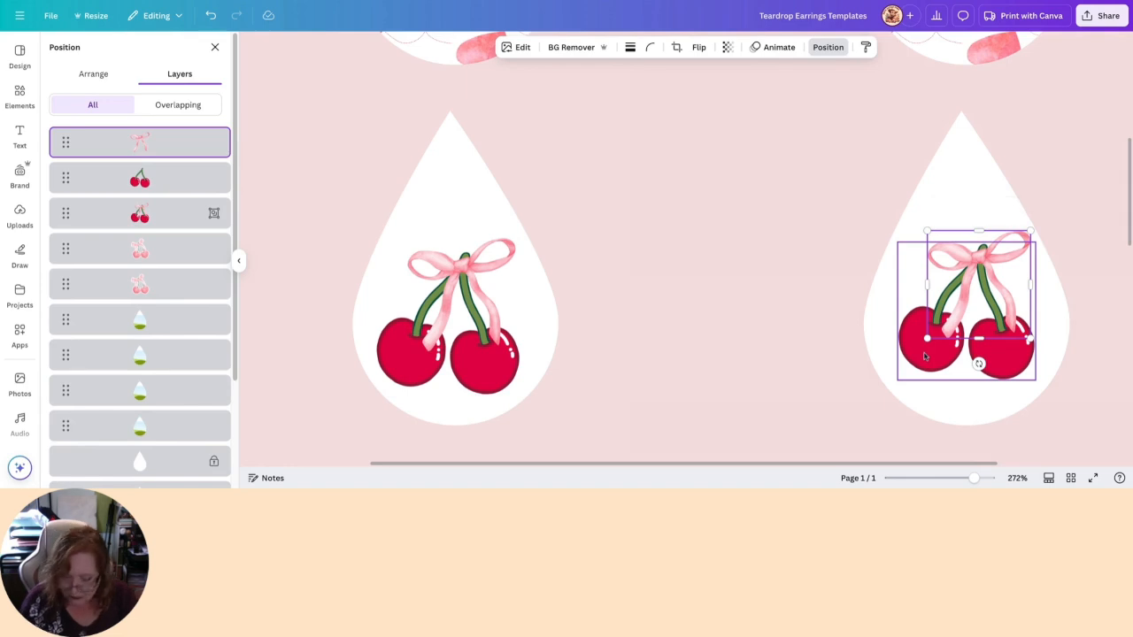
pyautogui.keyDown('shift'); pyautogui.click(927, 356); pyautogui.keyUp('shift')
pyautogui.click(992, 208)
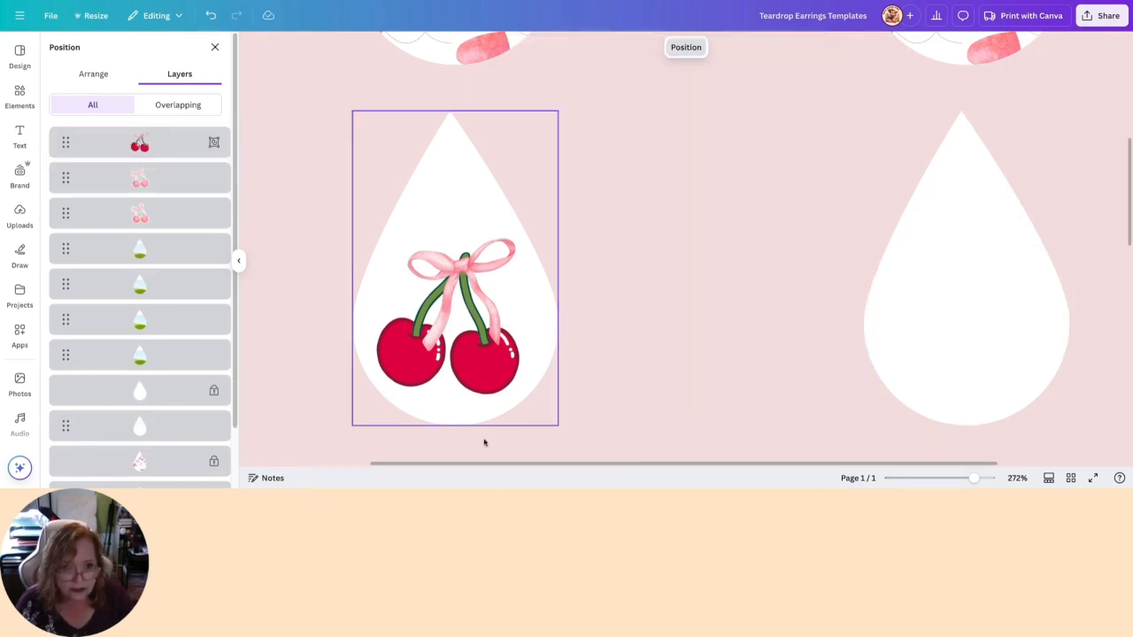
# - Duplicate the grouped cherries and bow and place the copy on the second white teardrop, level with the original
pyautogui.click(421, 329)
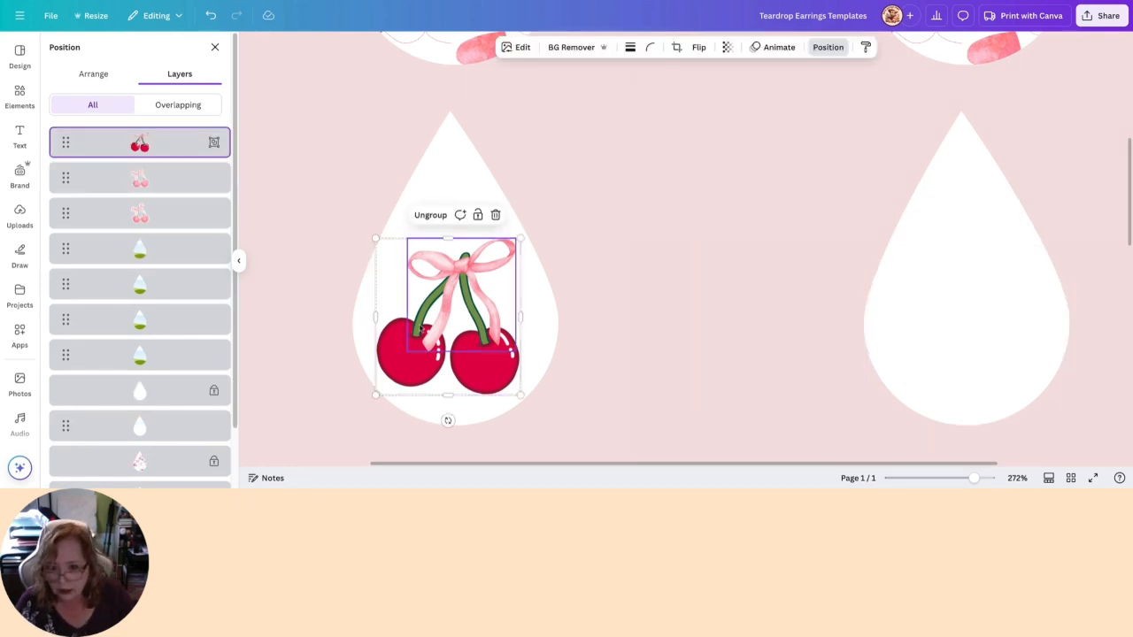
pyautogui.click(387, 359)
pyautogui.click(390, 358)
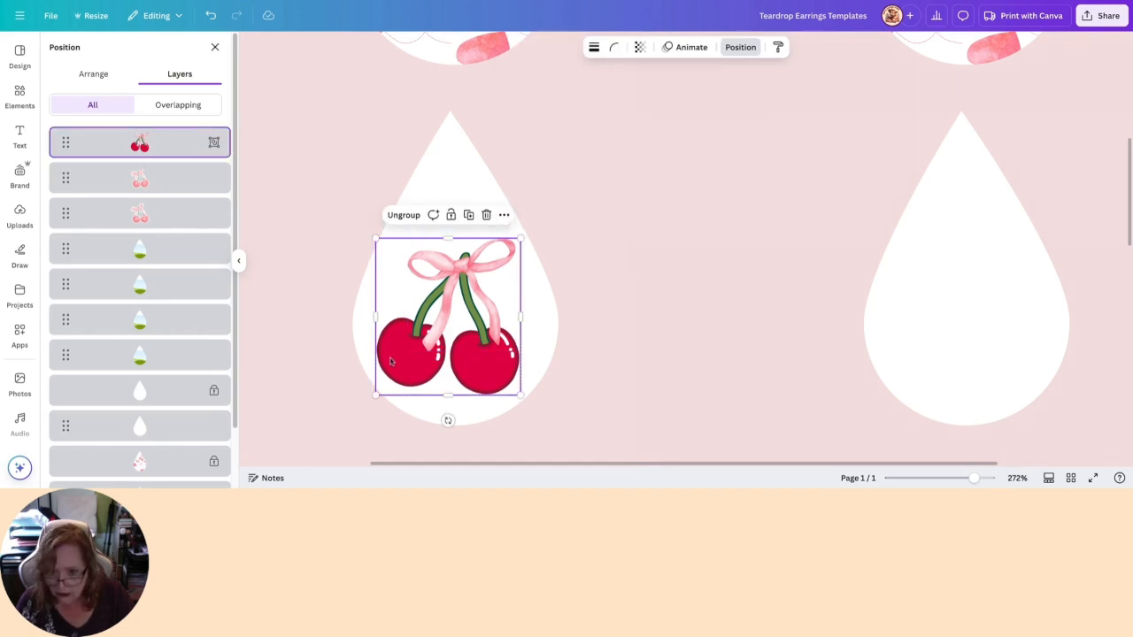
pyautogui.click(407, 355)
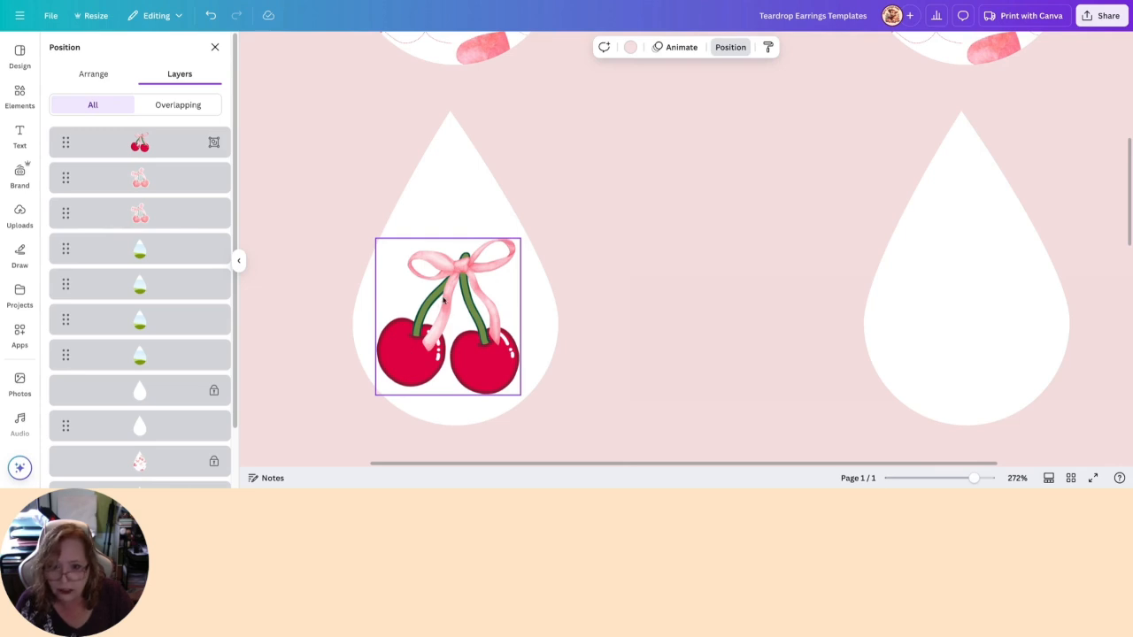
pyautogui.click(435, 318)
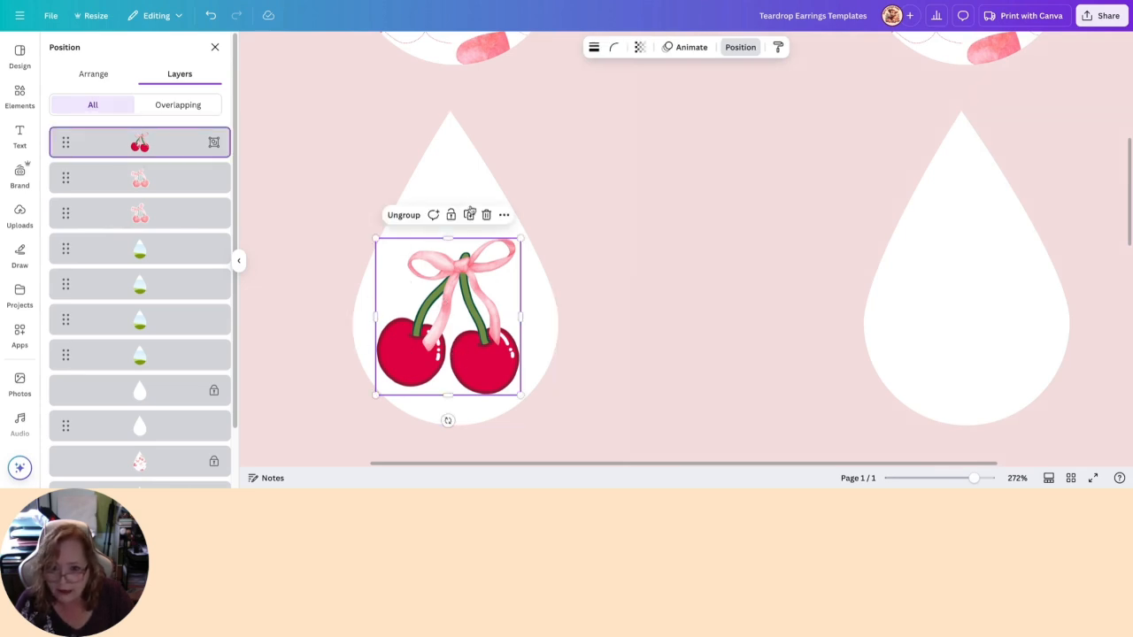
pyautogui.click(470, 219)
pyautogui.moveTo(414, 370); pyautogui.dragTo(928, 364)
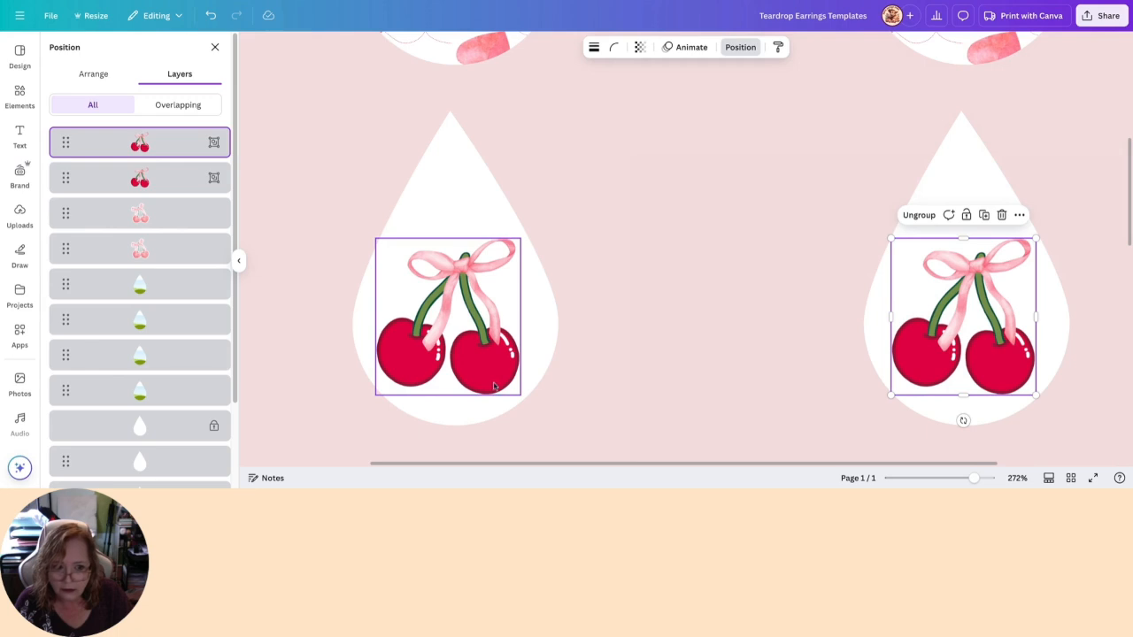
pyautogui.keyDown('shift'); pyautogui.click(425, 375); pyautogui.keyUp('shift')
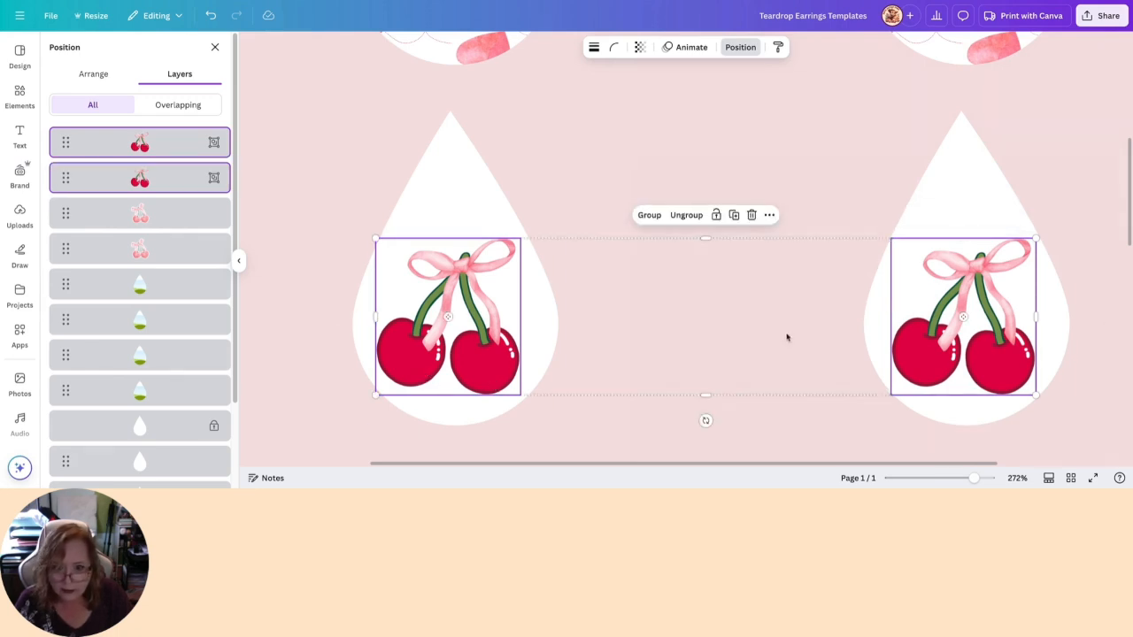
pyautogui.click(304, 336)
pyautogui.click(373, 334)
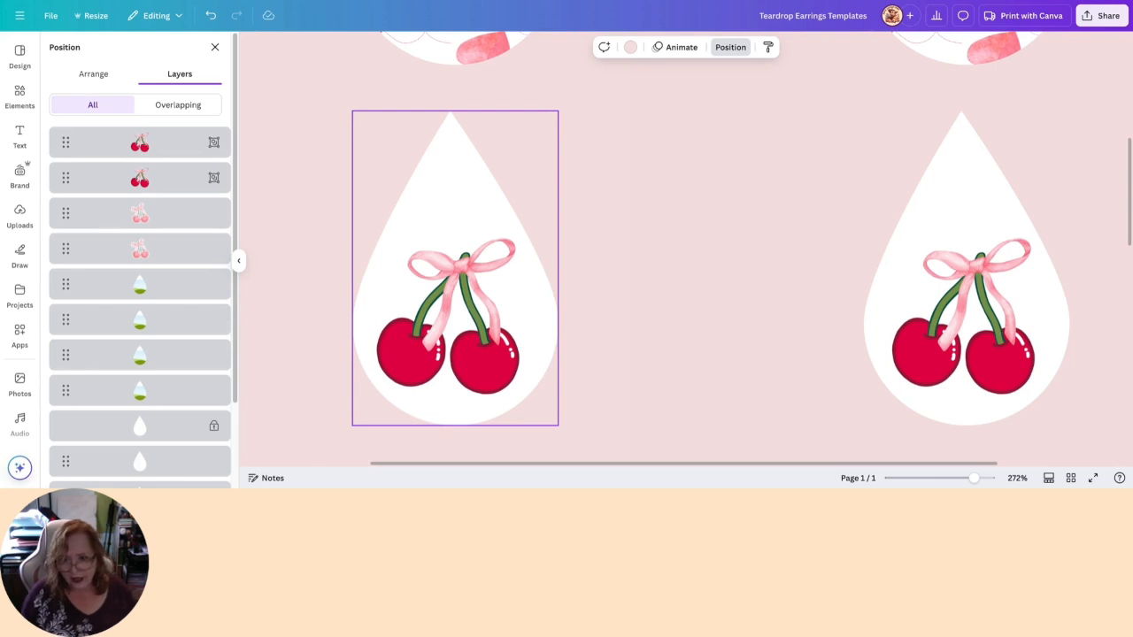
pyautogui.click(522, 306)
pyautogui.click(588, 304)
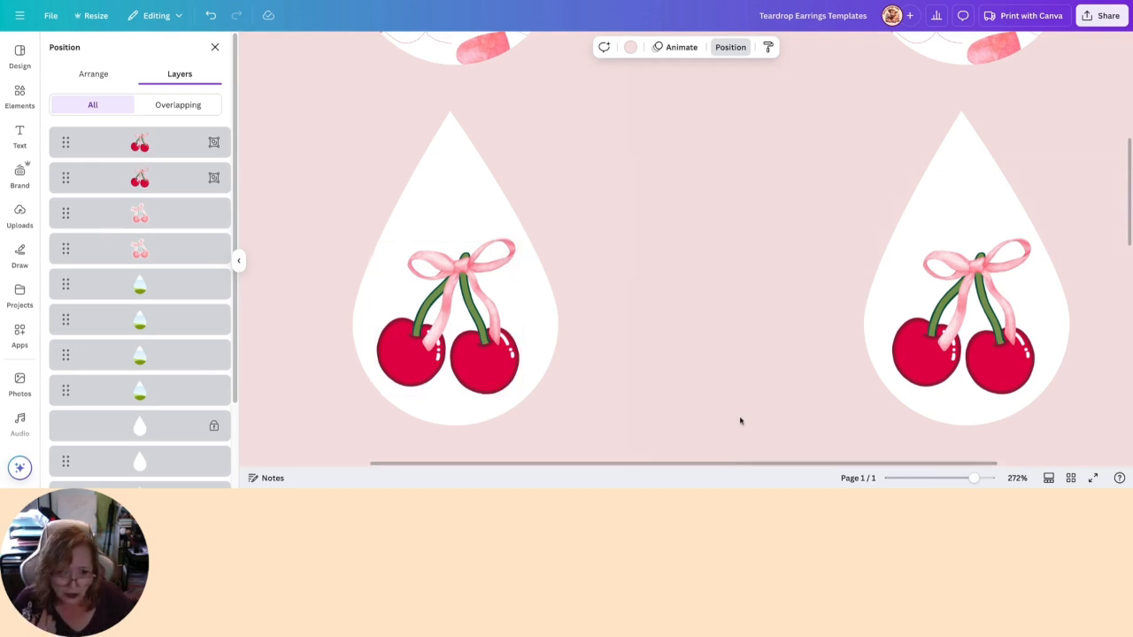
# - Search the elements library for "easter" to decorate the empty teardrop frames below the cherry pair
pyautogui.scroll(-2, 742, 418)
pyautogui.scroll(3, 742, 418)
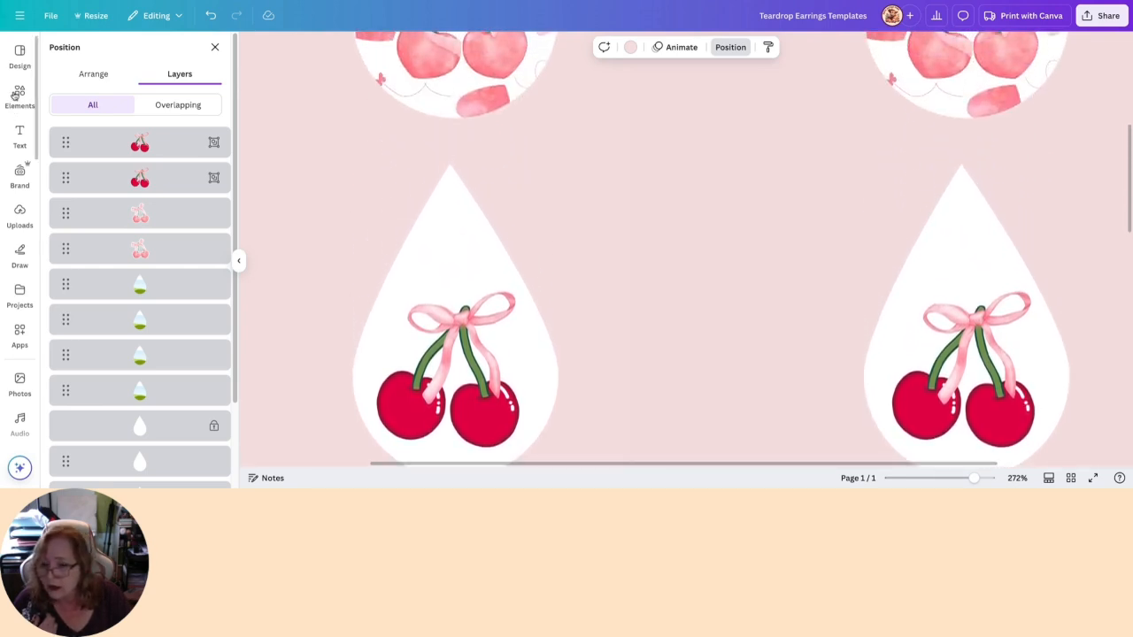
pyautogui.scroll(-10, 669, 206)
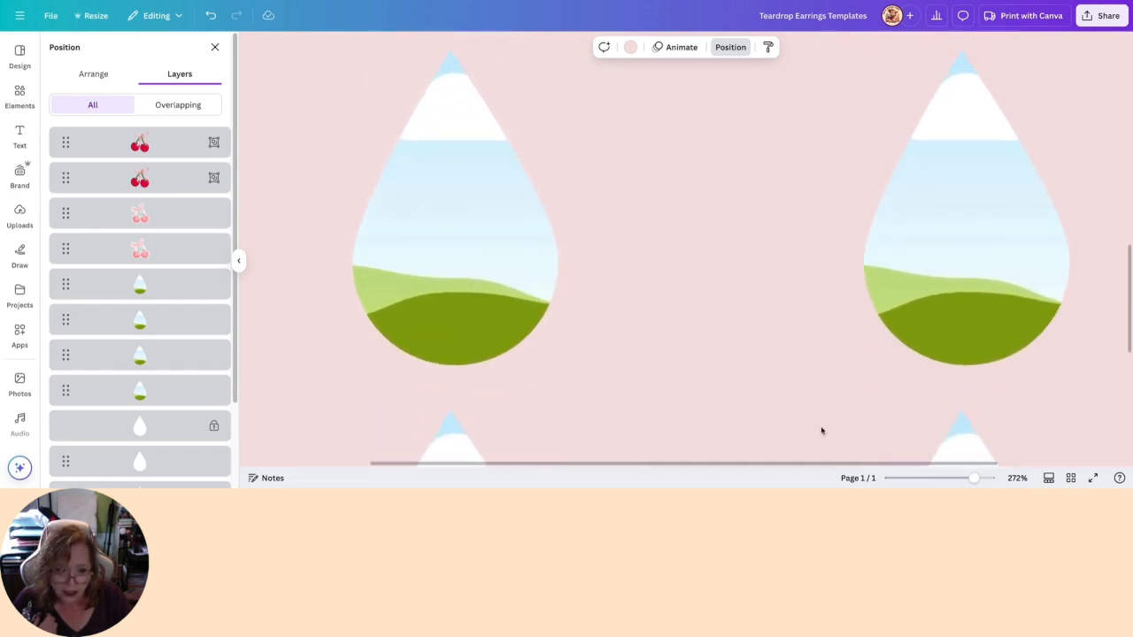
pyautogui.moveTo(974, 478); pyautogui.dragTo(970, 478)
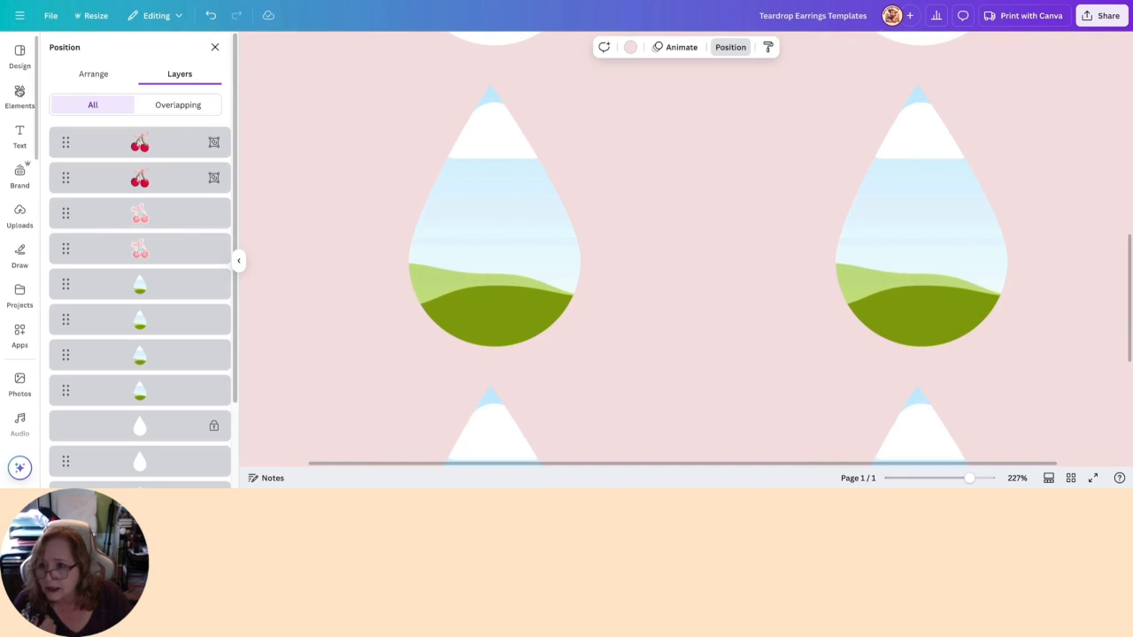
pyautogui.click(20, 98)
pyautogui.click(150, 50)
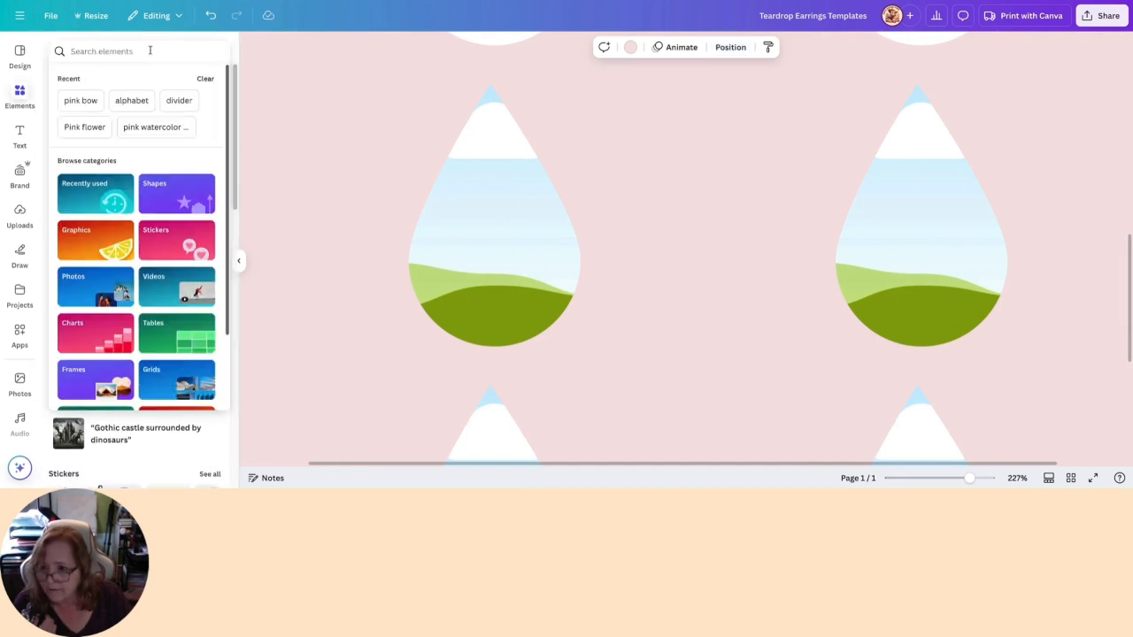
pyautogui.write('easter')
pyautogui.press('Return')
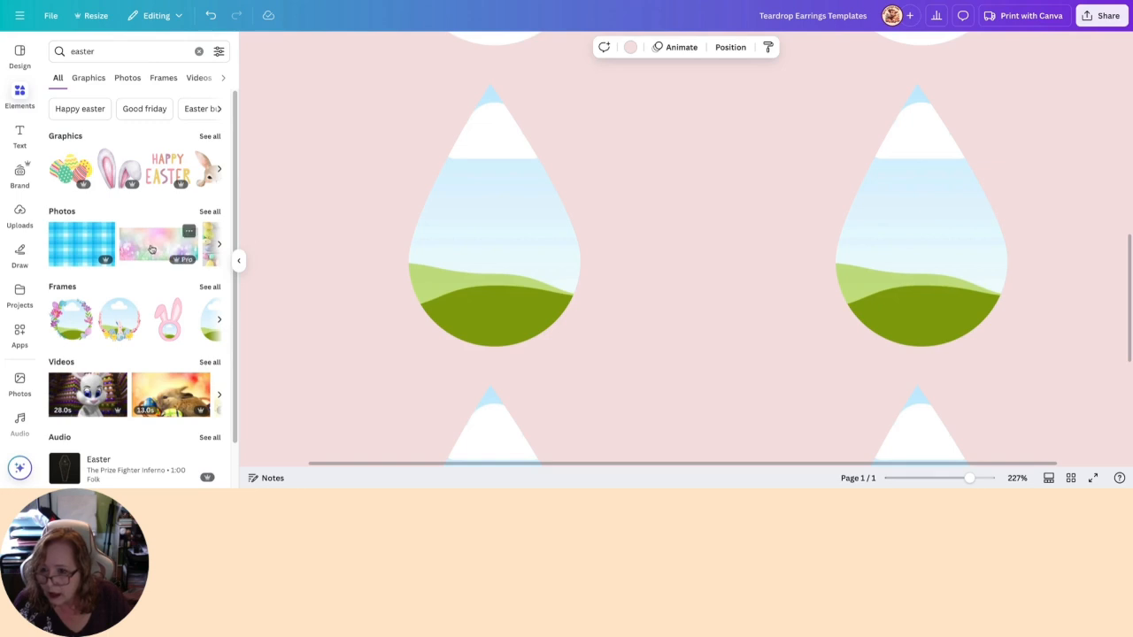
# - Fill the first empty teardrop frame with the pastel meadow photo and shift its crop to show white, green and lavender tones
pyautogui.moveTo(152, 252); pyautogui.dragTo(442, 278)
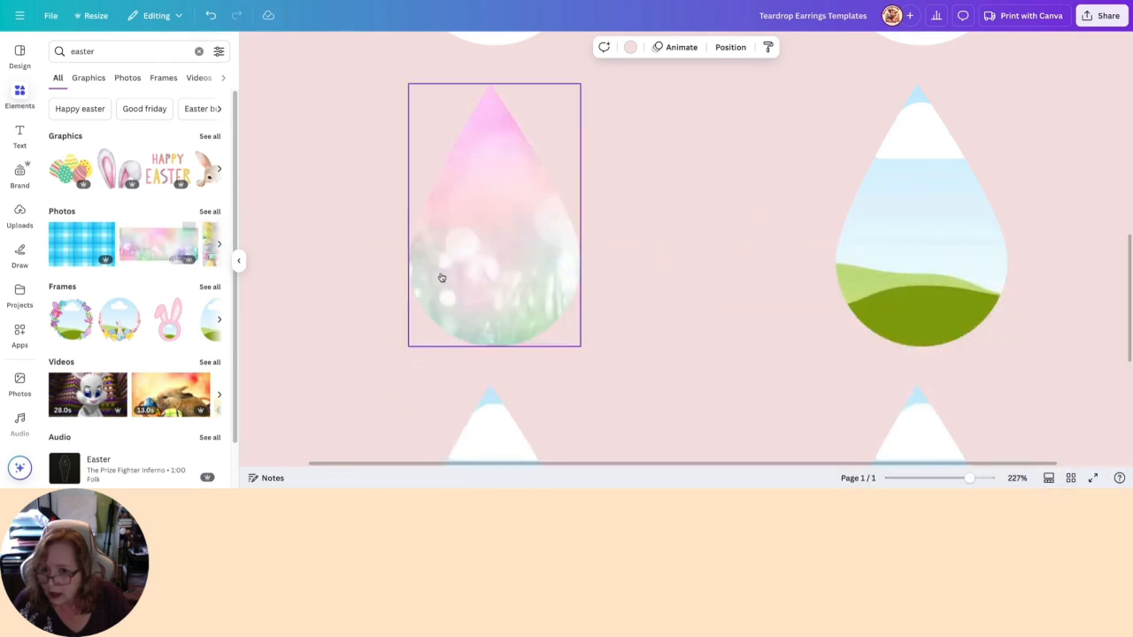
pyautogui.doubleClick(494, 280)
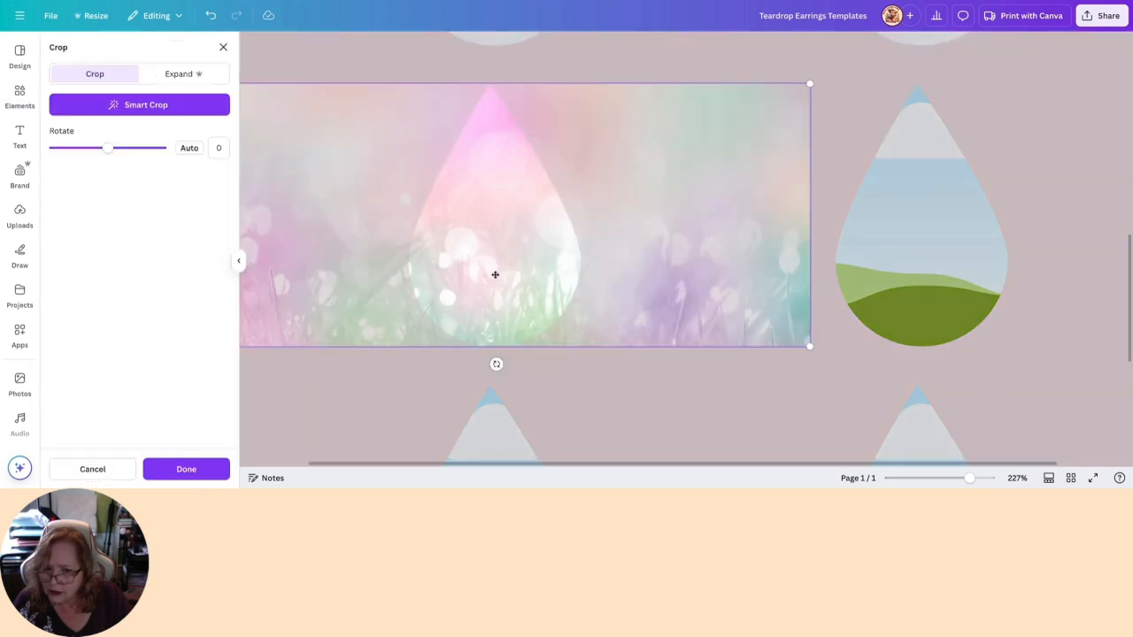
pyautogui.moveTo(486, 281); pyautogui.dragTo(398, 276)
pyautogui.moveTo(524, 282)
pyautogui.mouseDown()
pyautogui.moveTo(502, 280)
pyautogui.moveTo(534, 282)
pyautogui.mouseUp()
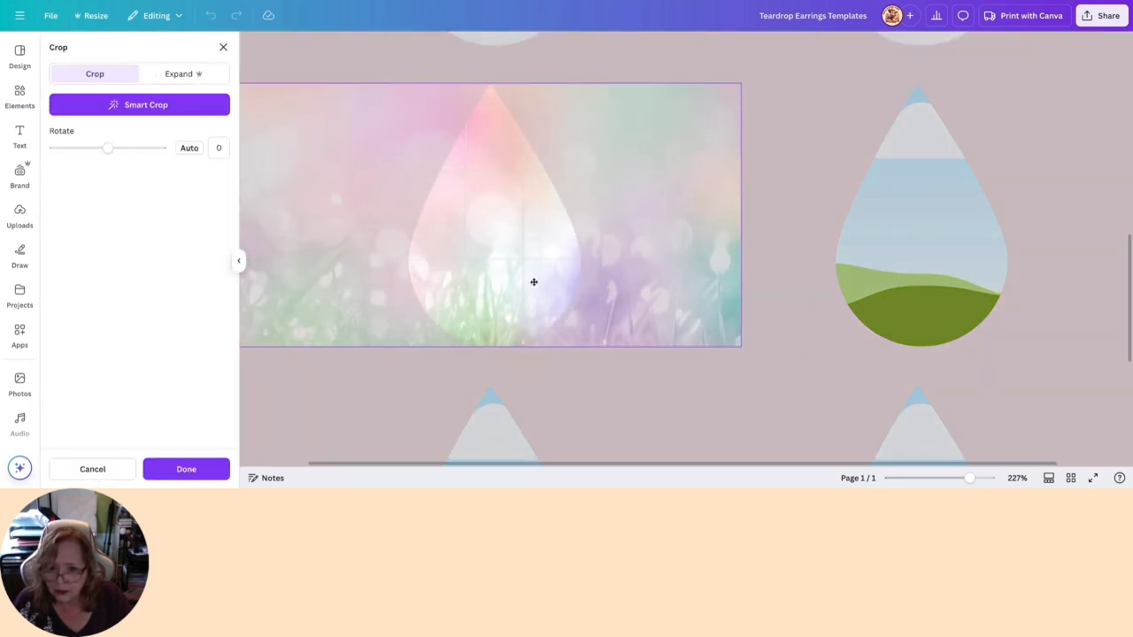
pyautogui.click(602, 434)
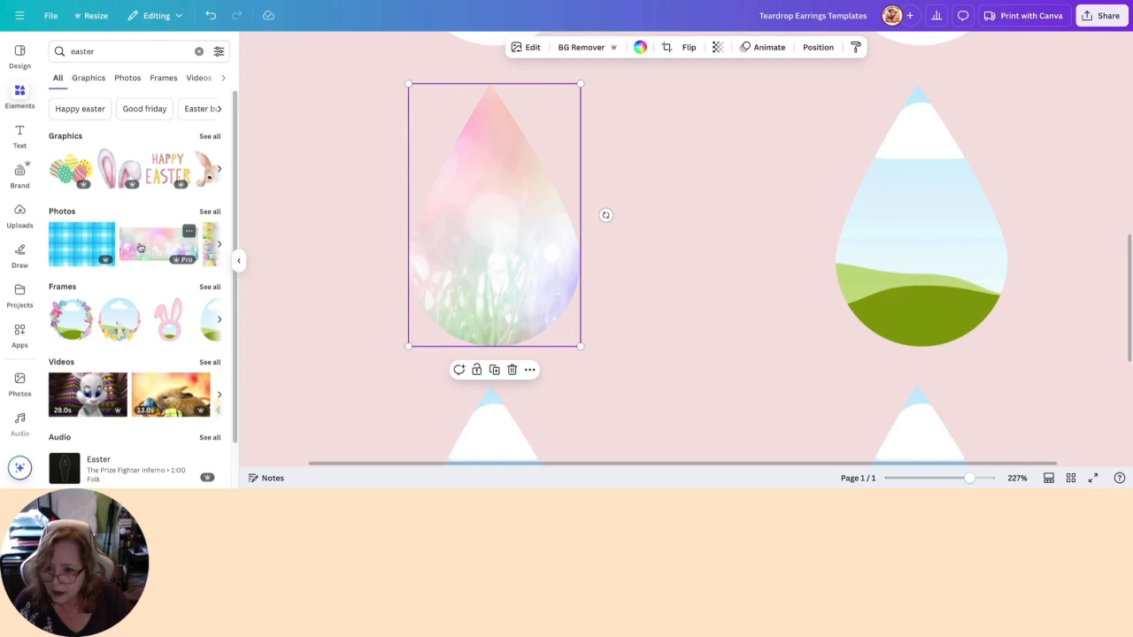
# - Fill the matching second teardrop frame with the same pastel meadow photo, cropped to match the first
pyautogui.click(139, 247)
pyautogui.moveTo(678, 168); pyautogui.dragTo(860, 276)
pyautogui.doubleClick(911, 274)
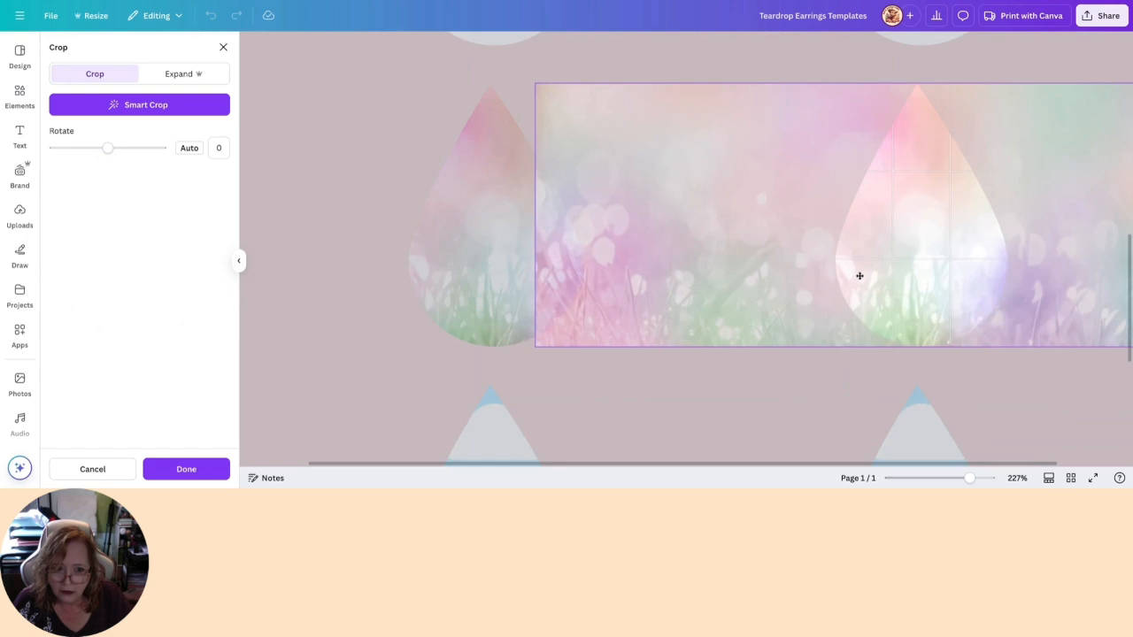
pyautogui.click(769, 372)
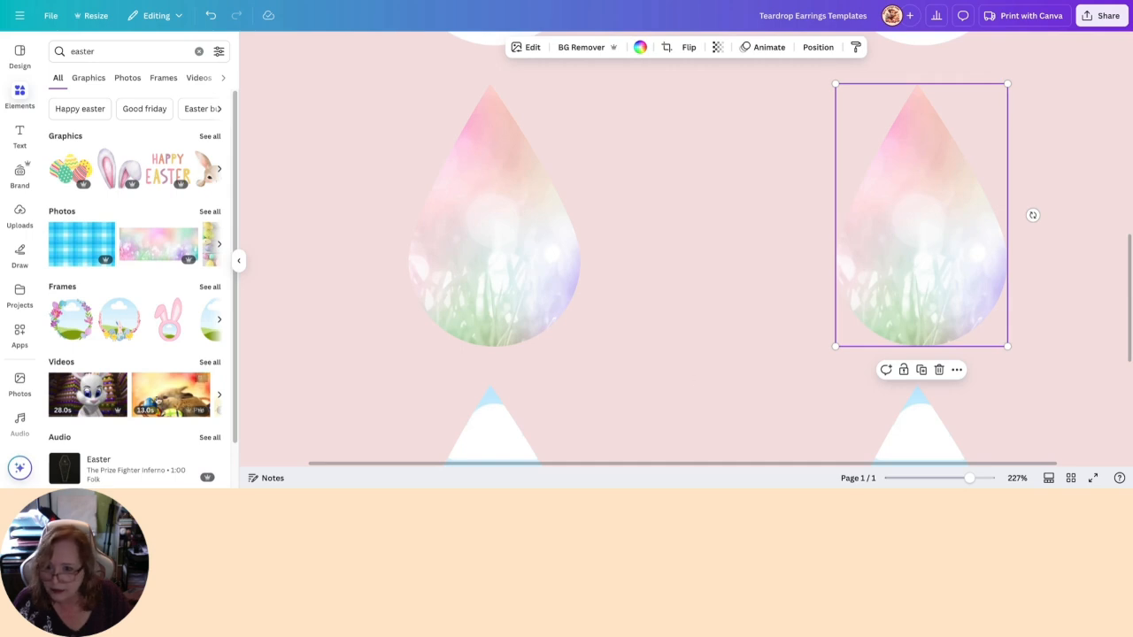
# - Browse the full set of easter graphics and lock the first pastel teardrop in place
pyautogui.click(209, 138)
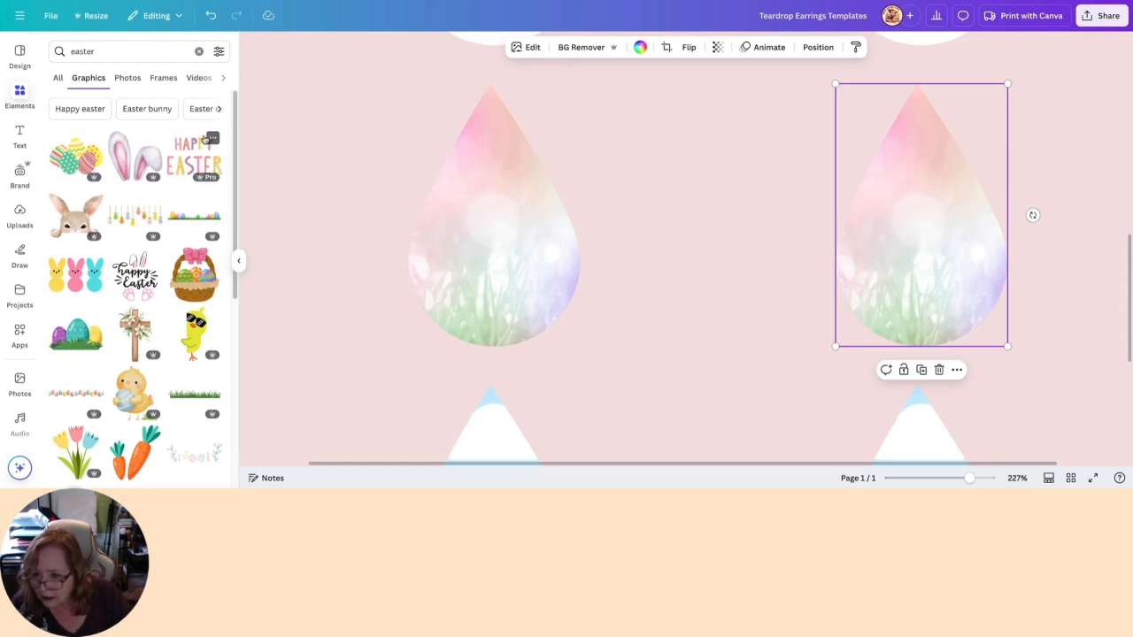
pyautogui.scroll(-1, 175, 306)
pyautogui.scroll(-1, 174, 306)
pyautogui.scroll(-5, 200, 339)
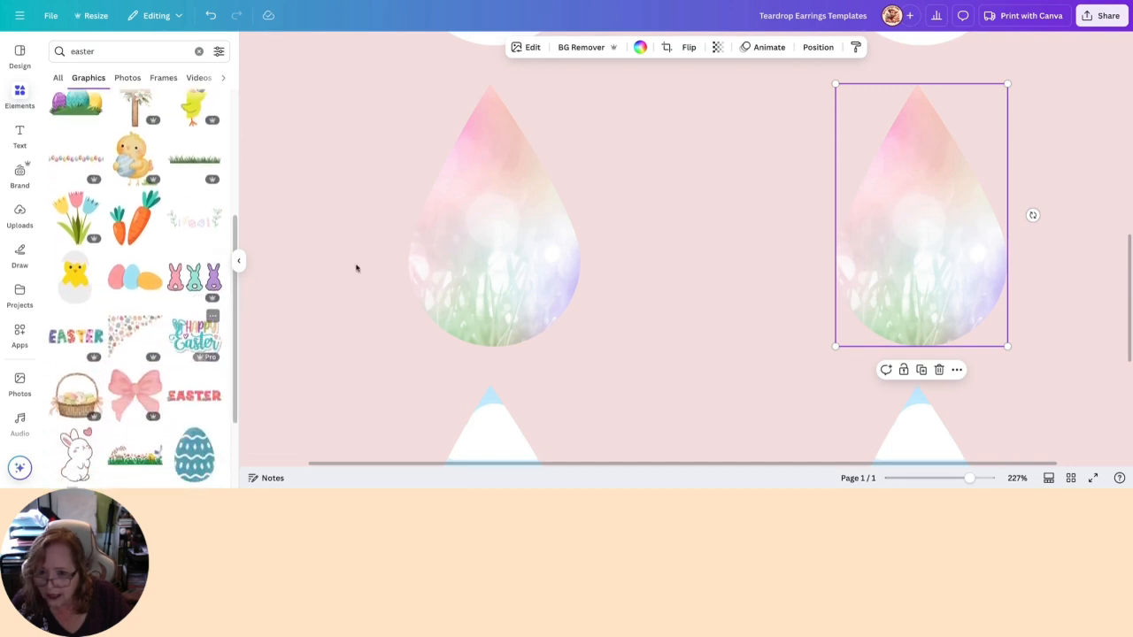
pyautogui.click(508, 236)
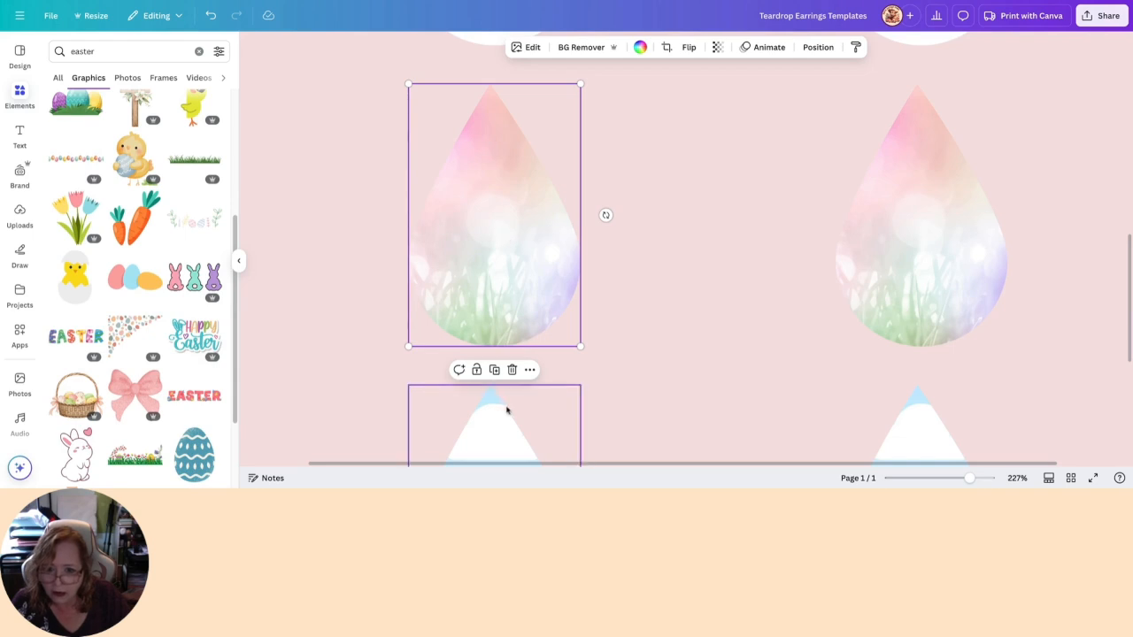
pyautogui.click(476, 370)
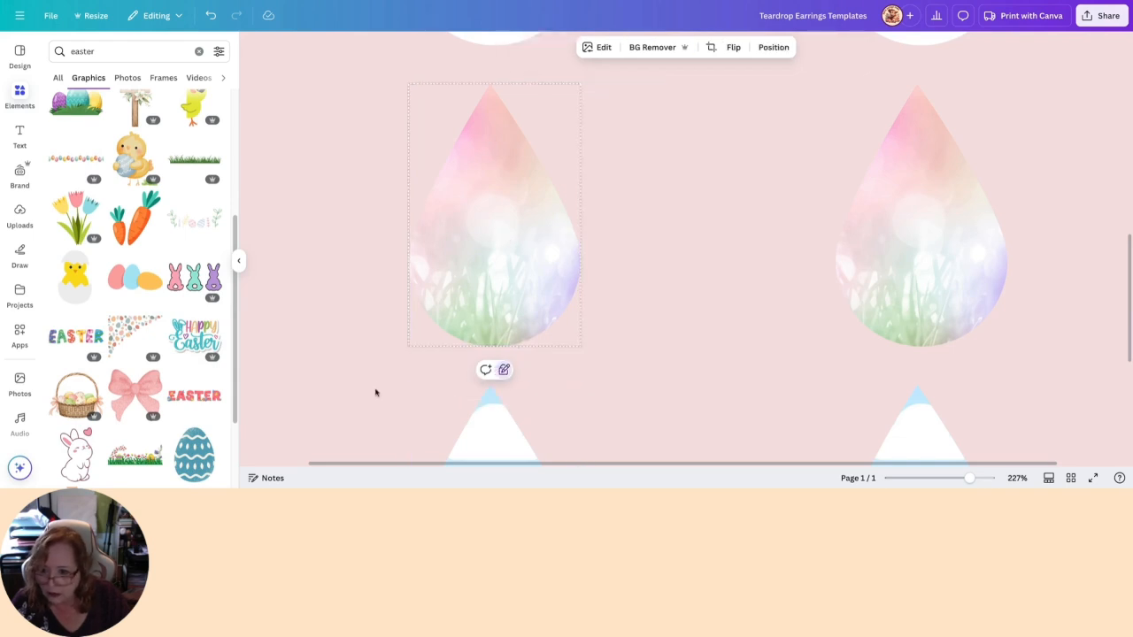
# - Add the colourful "Happy Easter" lettering with bunny ears, shrunk to fit the wide part of the first pastel teardrop
pyautogui.click(188, 342)
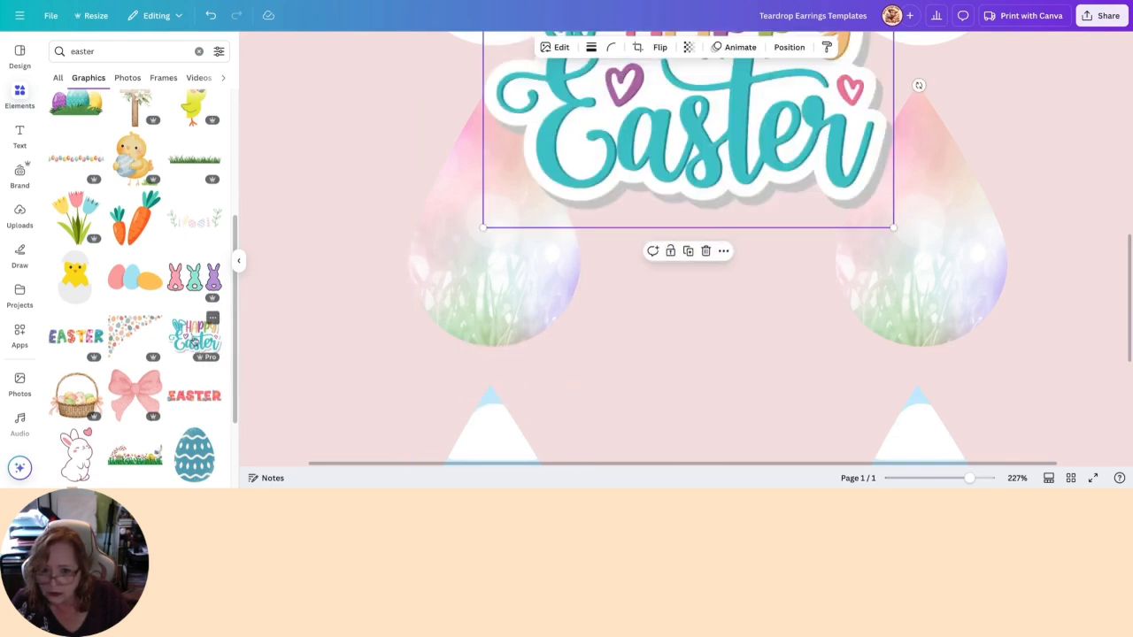
pyautogui.moveTo(680, 153); pyautogui.dragTo(644, 296)
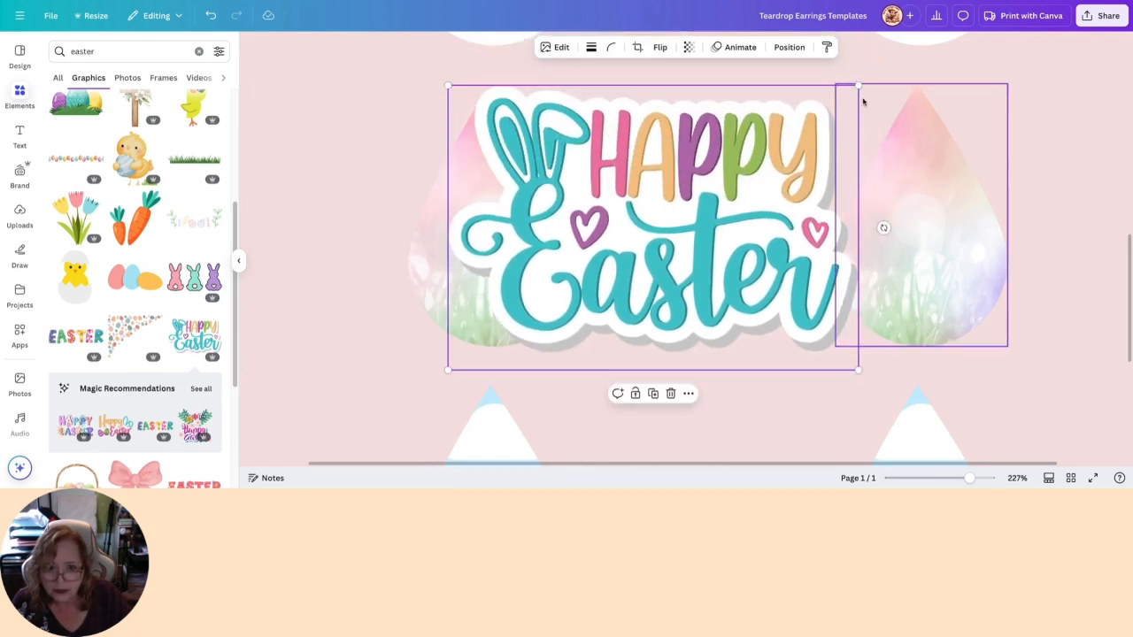
pyautogui.moveTo(858, 90); pyautogui.dragTo(587, 241)
pyautogui.moveTo(534, 312); pyautogui.dragTo(505, 263)
pyautogui.moveTo(566, 323); pyautogui.dragTo(543, 304)
pyautogui.moveTo(478, 270)
pyautogui.mouseDown()
pyautogui.moveTo(490, 279)
pyautogui.moveTo(494, 267)
pyautogui.mouseUp()
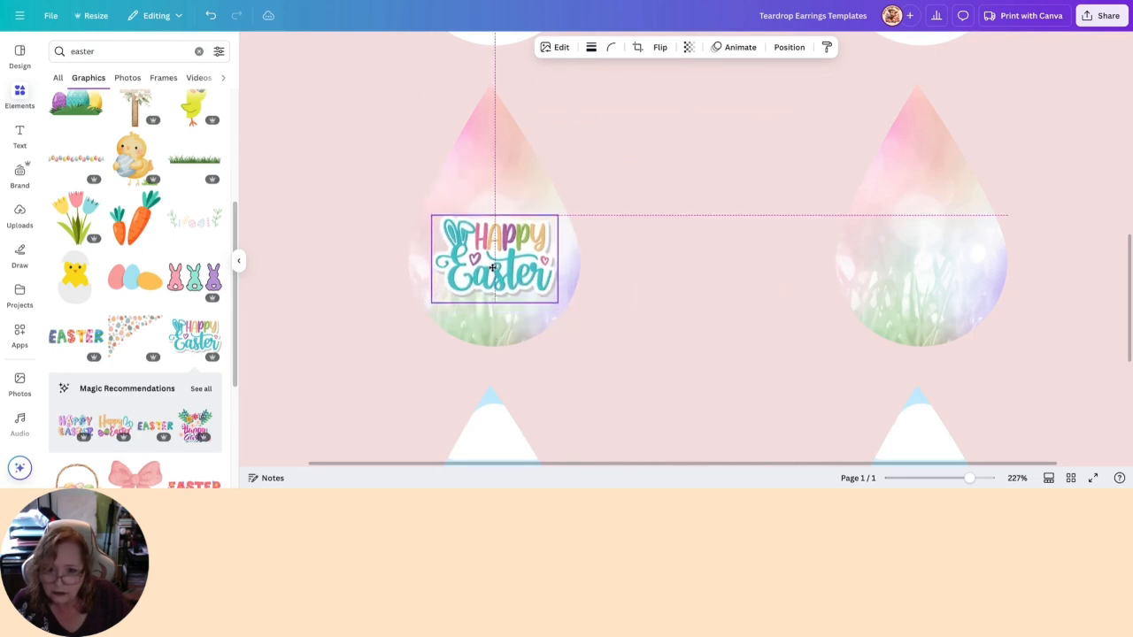
pyautogui.moveTo(493, 267); pyautogui.dragTo(489, 268)
pyautogui.click(386, 268)
# - Unlock the first pastel teardrop and align the "Happy Easter" graphic with its horizontal center
pyautogui.click(521, 295)
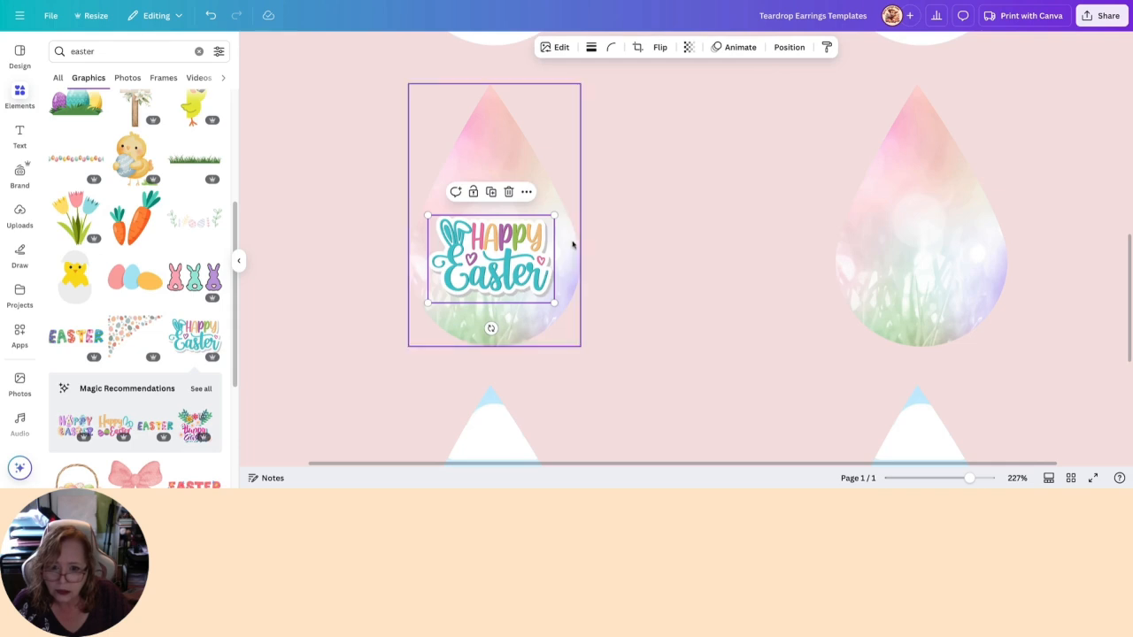
pyautogui.click(561, 274)
pyautogui.click(503, 372)
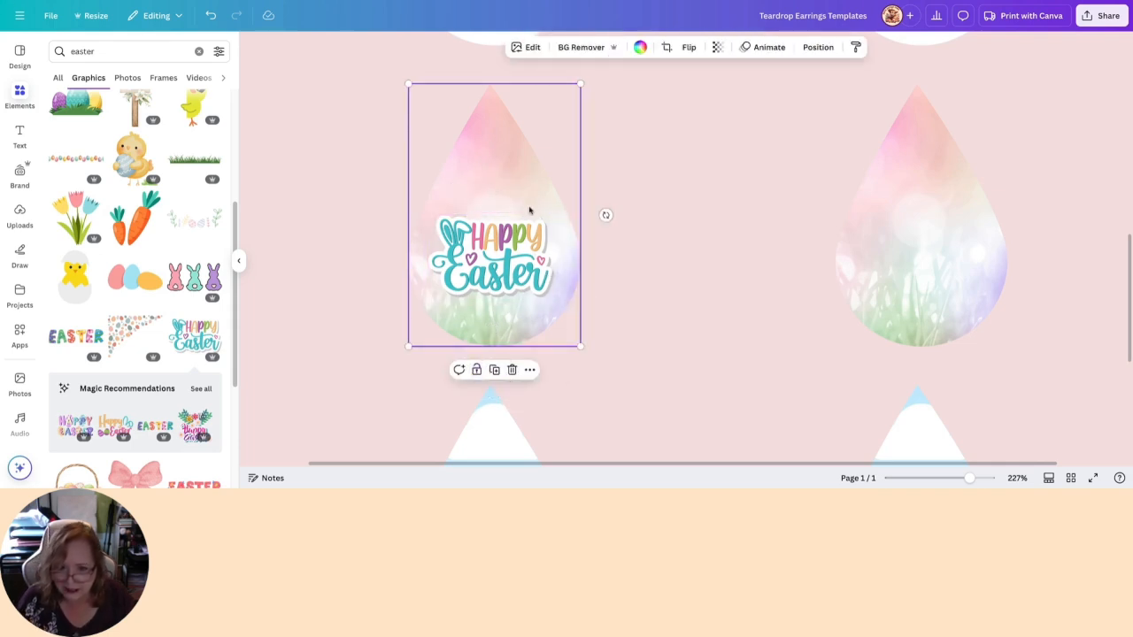
pyautogui.click(363, 266)
pyautogui.click(468, 279)
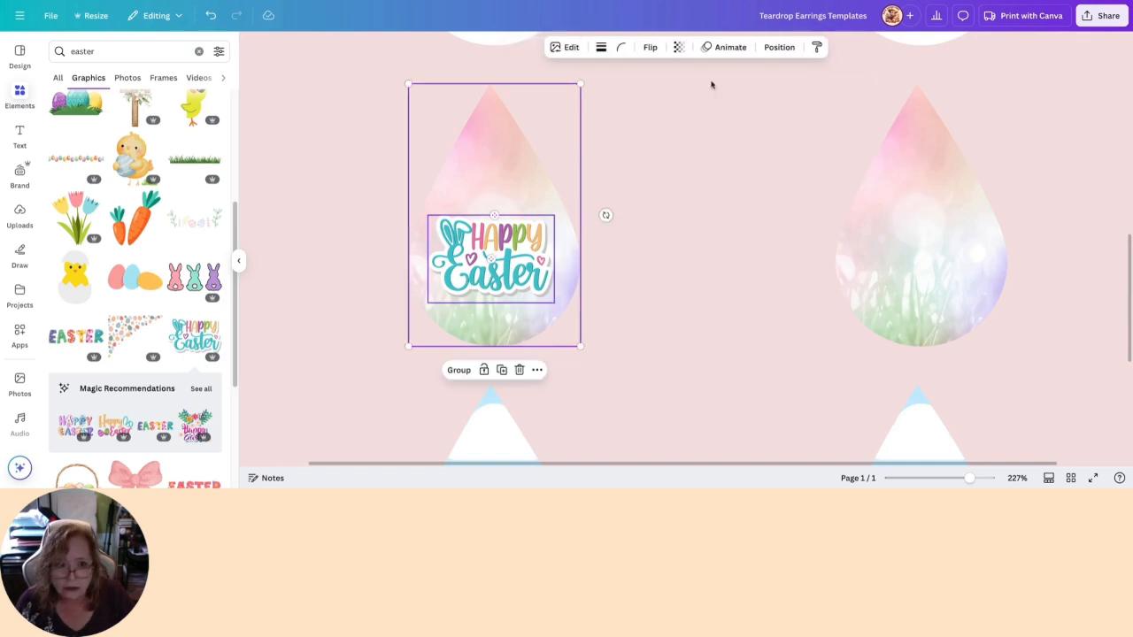
pyautogui.click(779, 50)
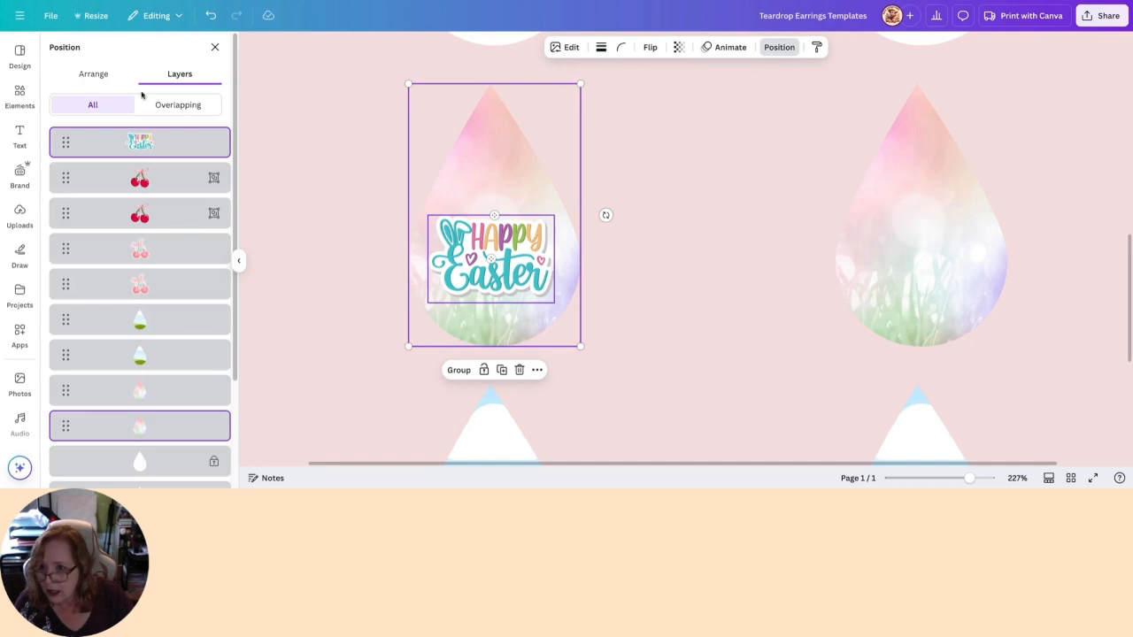
pyautogui.click(102, 74)
pyautogui.click(199, 213)
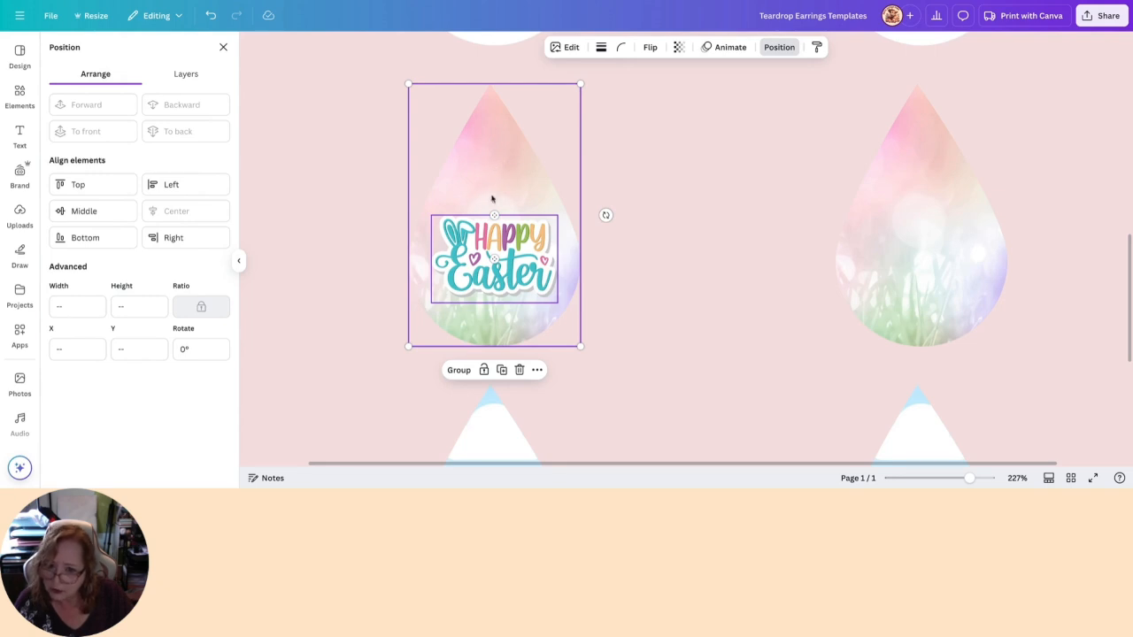
# - Lower the "Happy Easter" graphic slightly on the first pastel teardrop and place a centered duplicate level with it on the second
pyautogui.click(651, 262)
pyautogui.moveTo(495, 262); pyautogui.dragTo(920, 274)
pyautogui.moveTo(1058, 263); pyautogui.dragTo(947, 300)
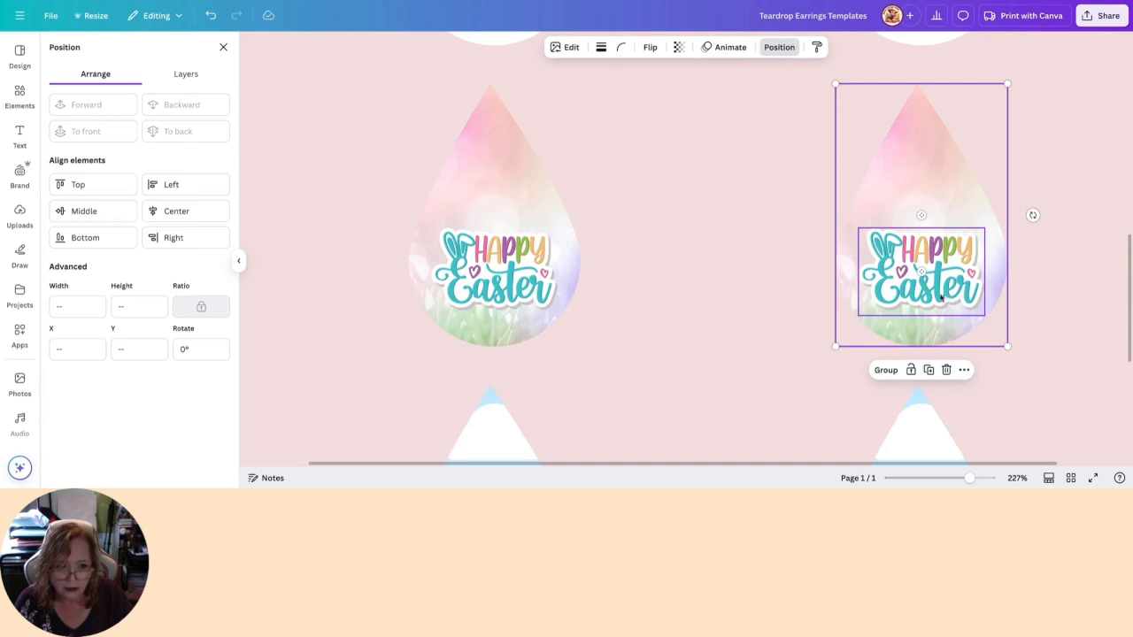
pyautogui.click(192, 212)
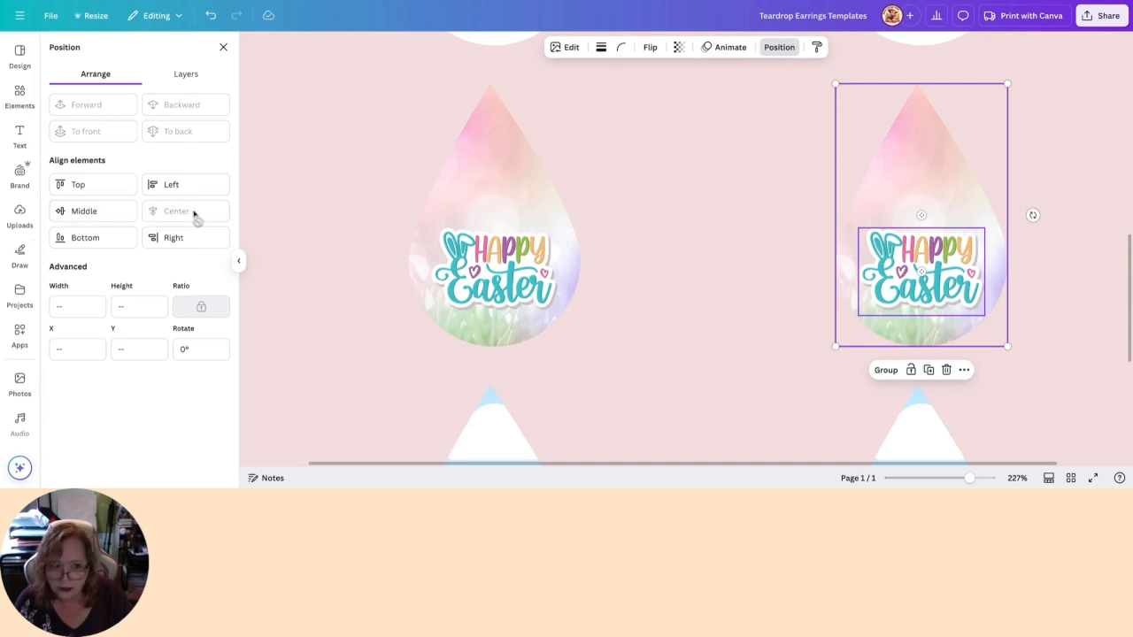
pyautogui.click(691, 316)
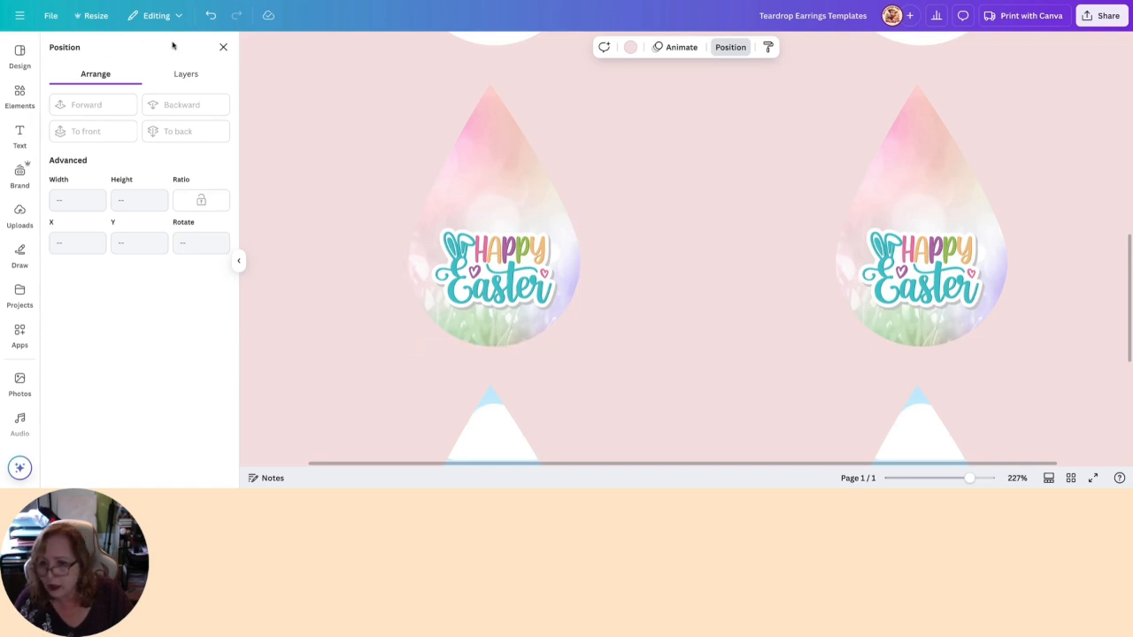
pyautogui.click(221, 49)
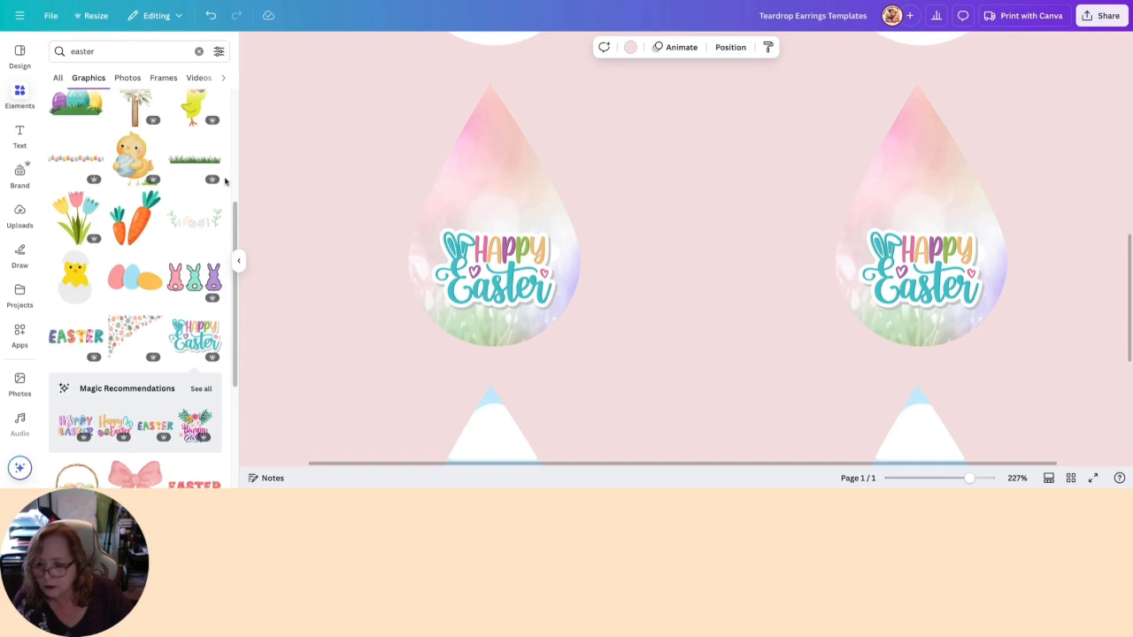
# - Browse the easter search results, examining the photos for a background suited to the next teardrop pair
pyautogui.scroll(-1, 203, 209)
pyautogui.scroll(-1, 204, 211)
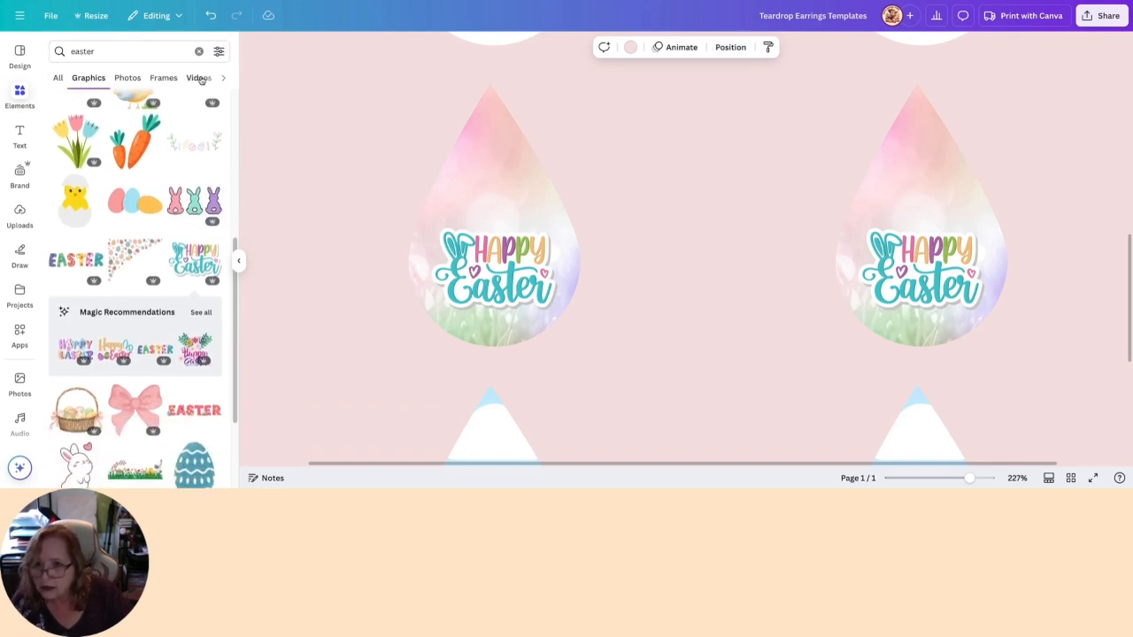
pyautogui.click(59, 79)
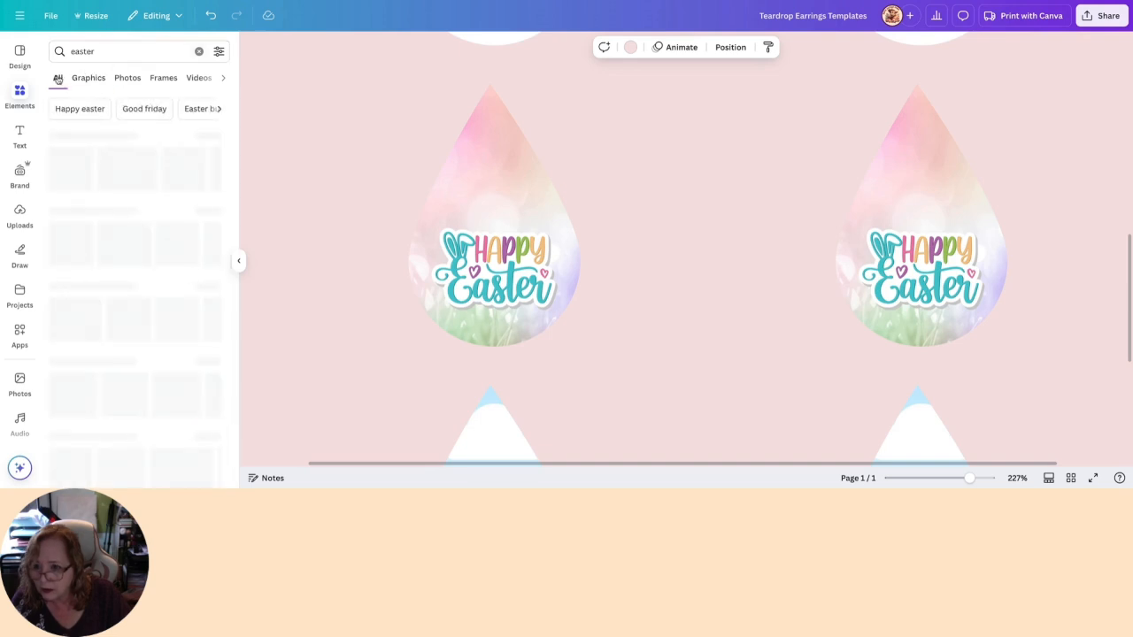
pyautogui.click(210, 212)
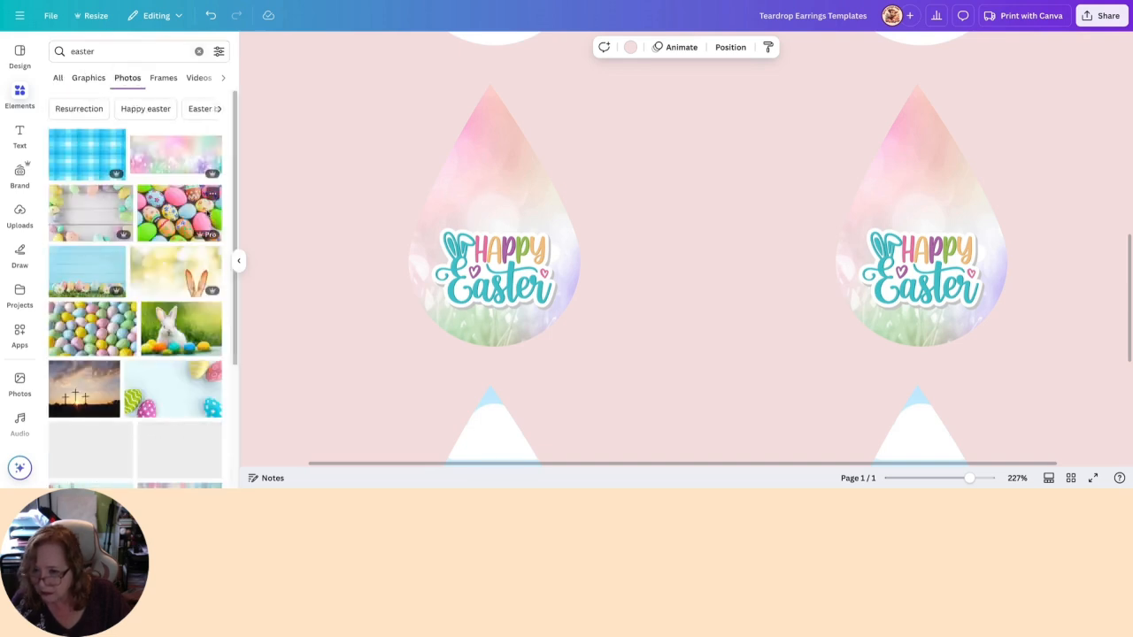
pyautogui.scroll(-5, 206, 229)
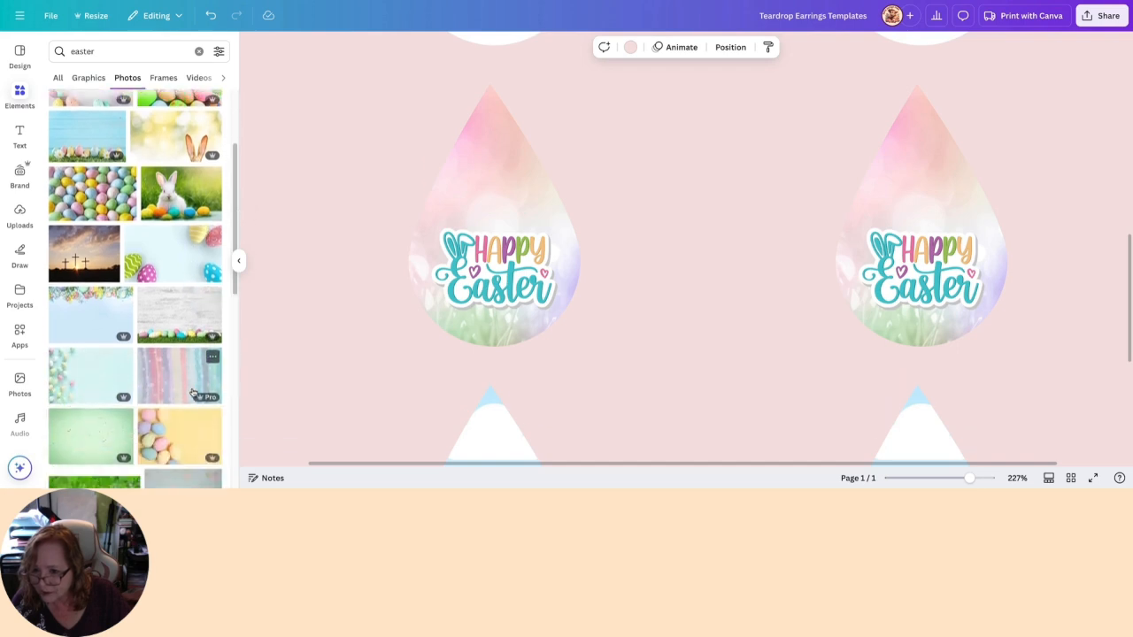
pyautogui.scroll(-5, 182, 367)
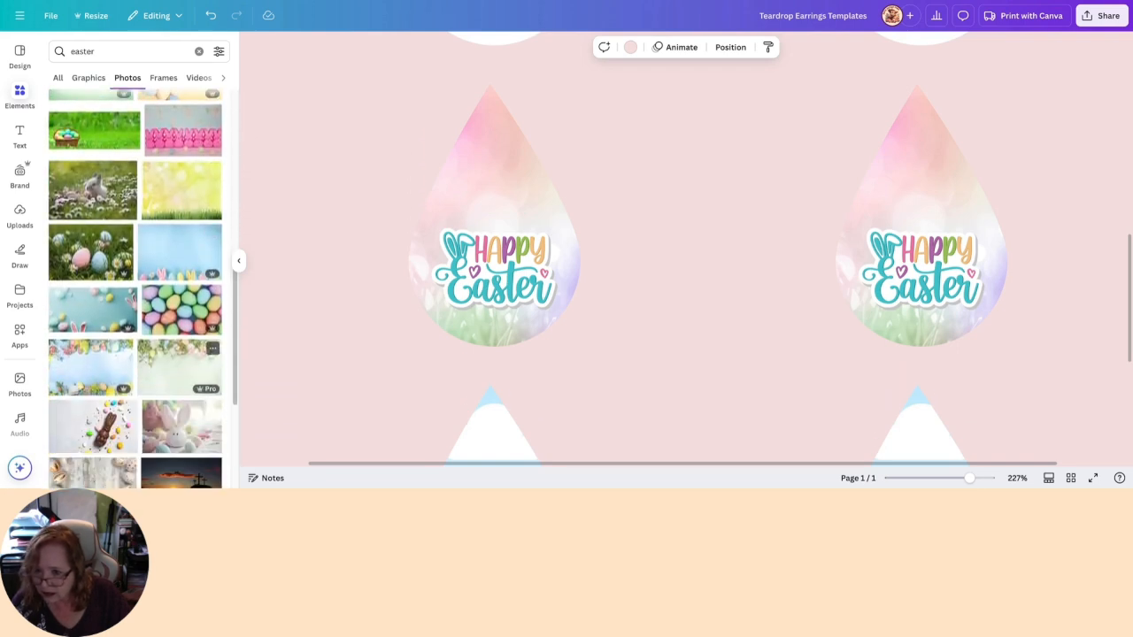
pyautogui.scroll(-8, 135, 288)
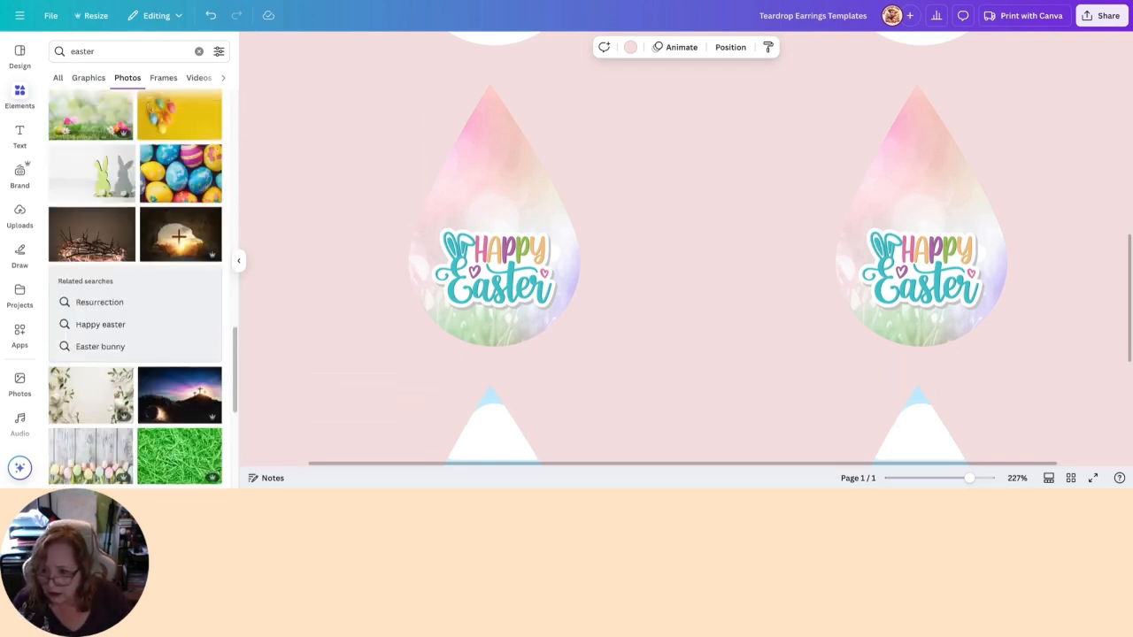
pyautogui.scroll(-6, 208, 328)
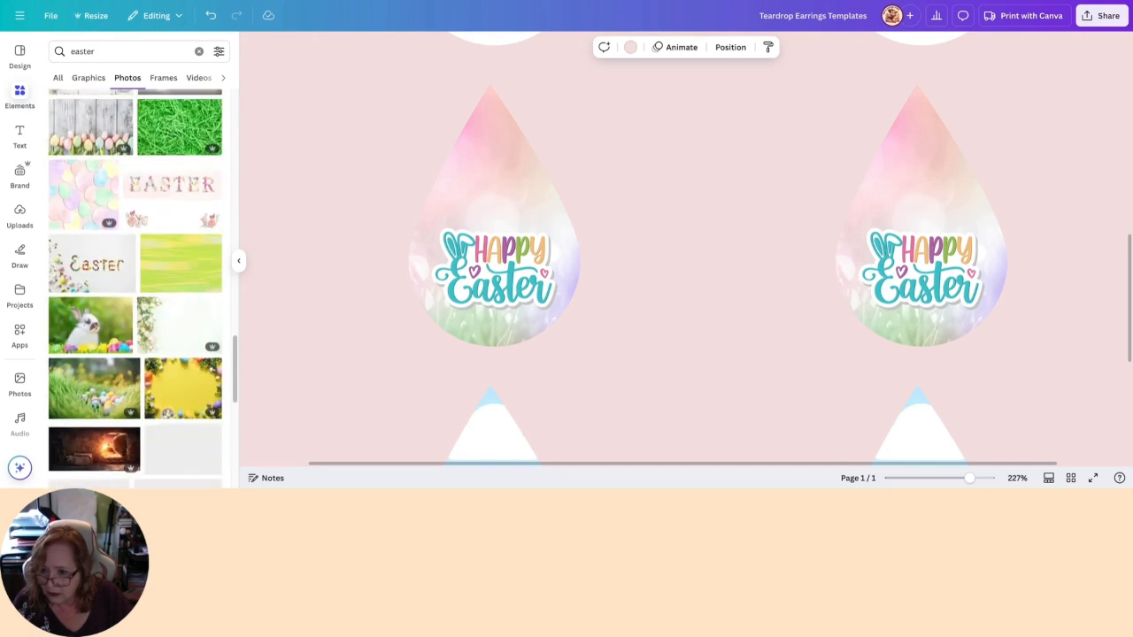
pyautogui.scroll(-1, 204, 349)
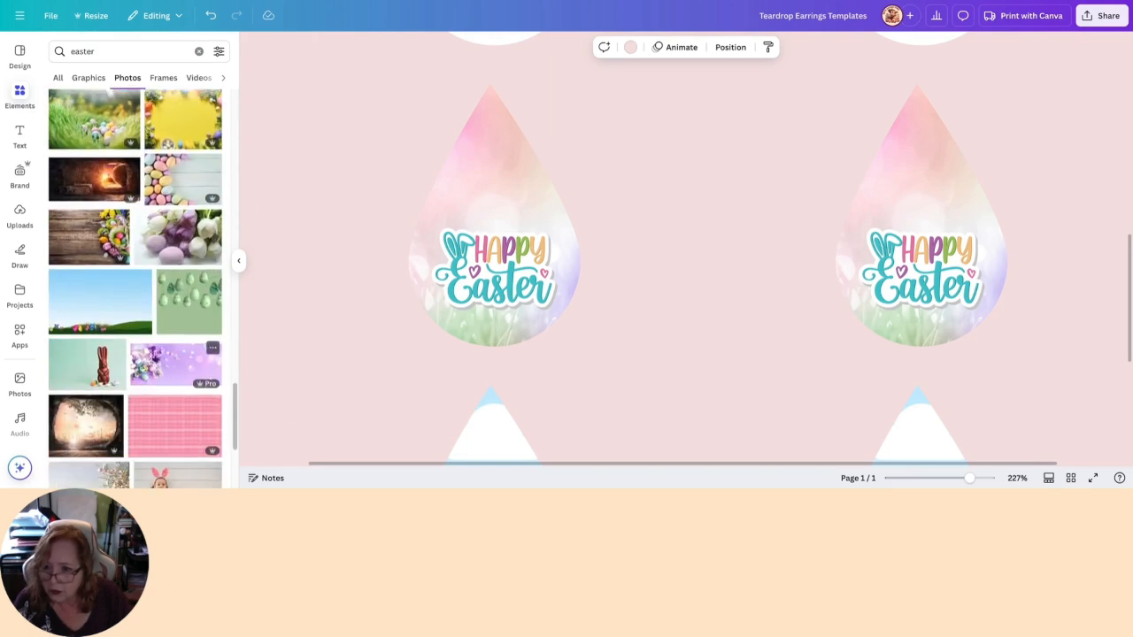
pyautogui.scroll(-1, 208, 354)
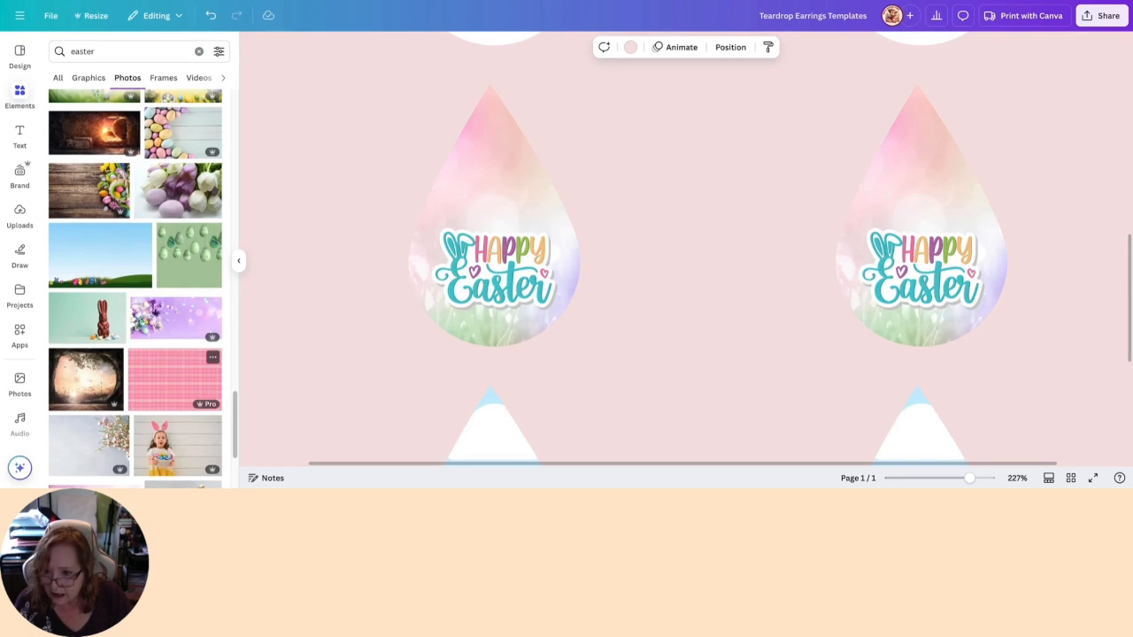
pyautogui.scroll(-3, 177, 354)
pyautogui.scroll(-1, 177, 354)
pyautogui.scroll(-1, 185, 381)
pyautogui.scroll(-4, 203, 390)
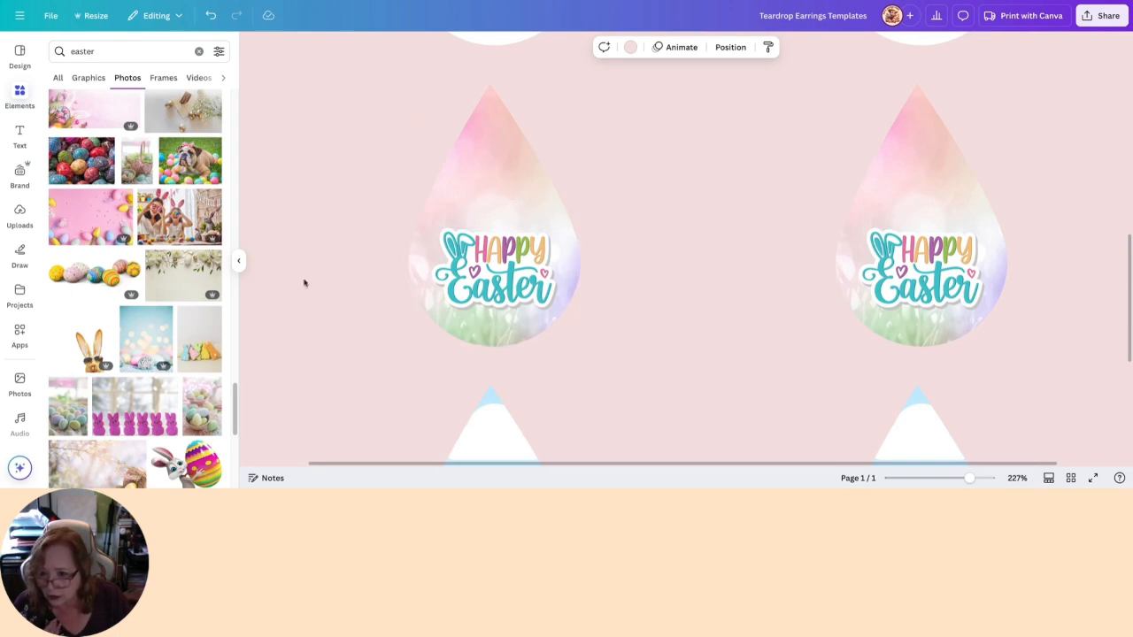
pyautogui.scroll(-2, 202, 385)
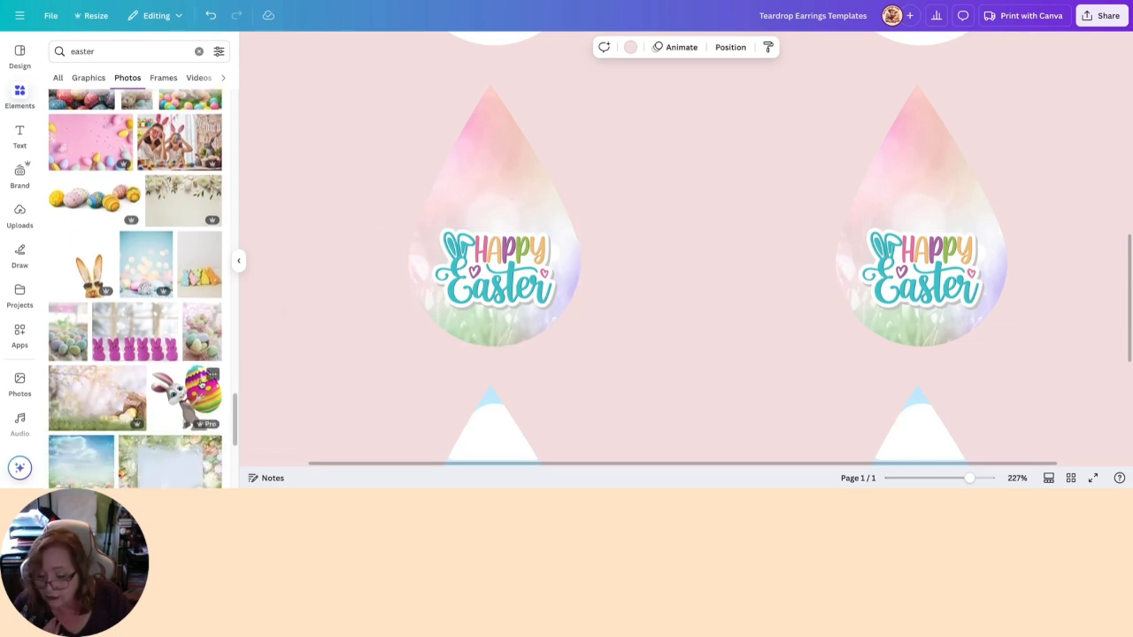
pyautogui.scroll(-3, 139, 379)
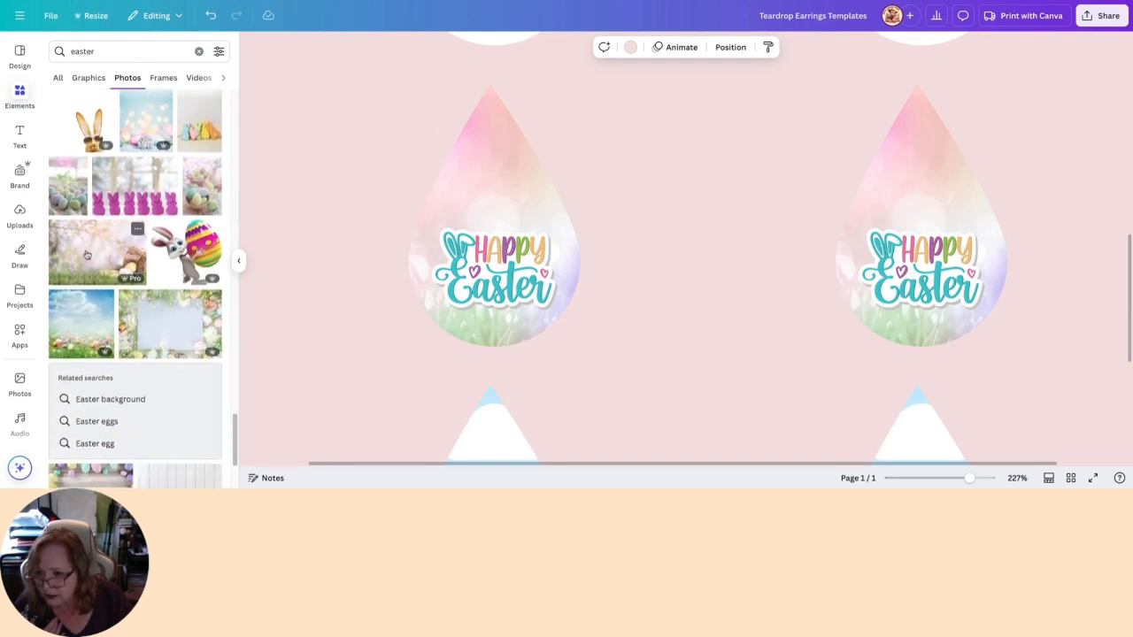
# - Try the blossom photo with the egg basket in the first empty teardrop, shifted to show grass and blossoms, and remove the image
pyautogui.scroll(-4, 589, 377)
pyautogui.moveTo(93, 258); pyautogui.dragTo(435, 245)
pyautogui.doubleClick(474, 249)
pyautogui.click(702, 306)
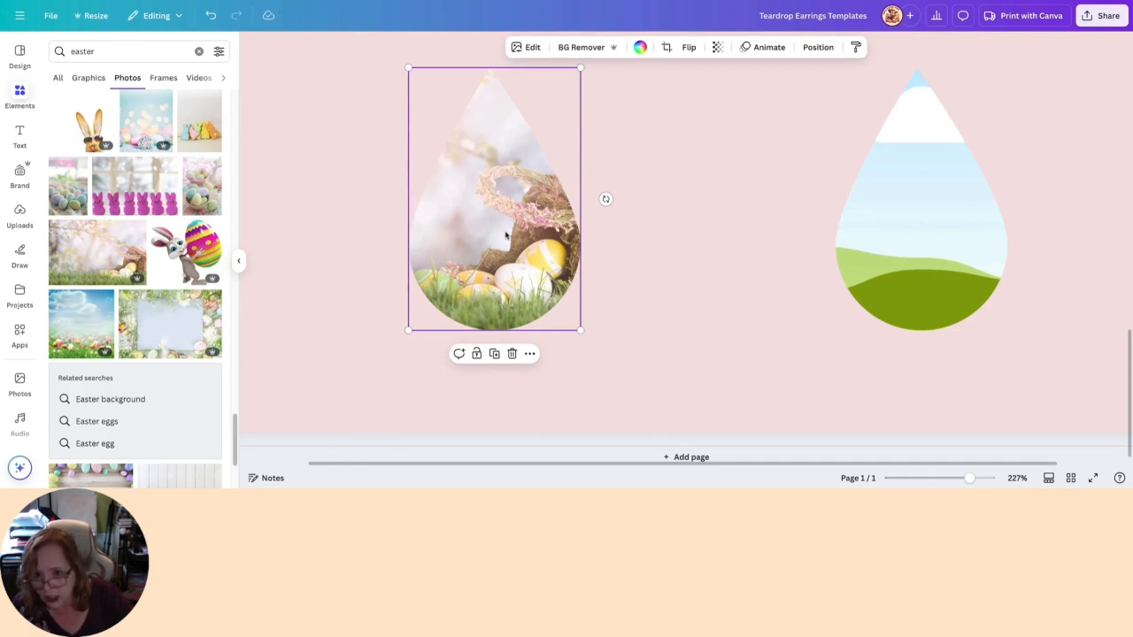
pyautogui.doubleClick(501, 234)
pyautogui.moveTo(498, 233); pyautogui.dragTo(680, 239)
pyautogui.click(258, 330)
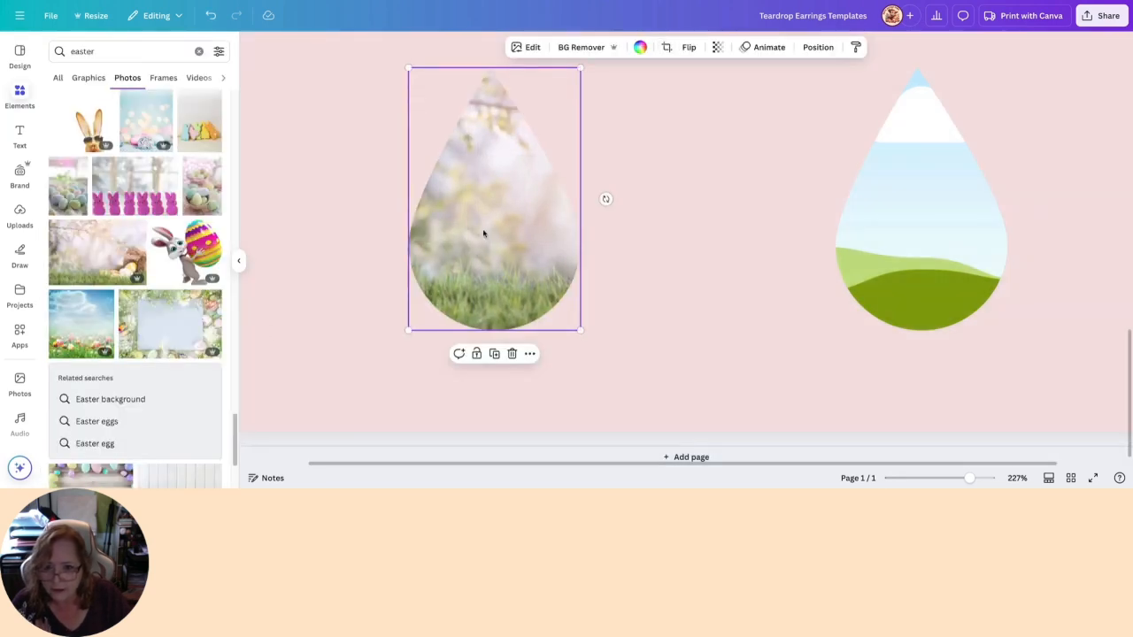
pyautogui.click(512, 354)
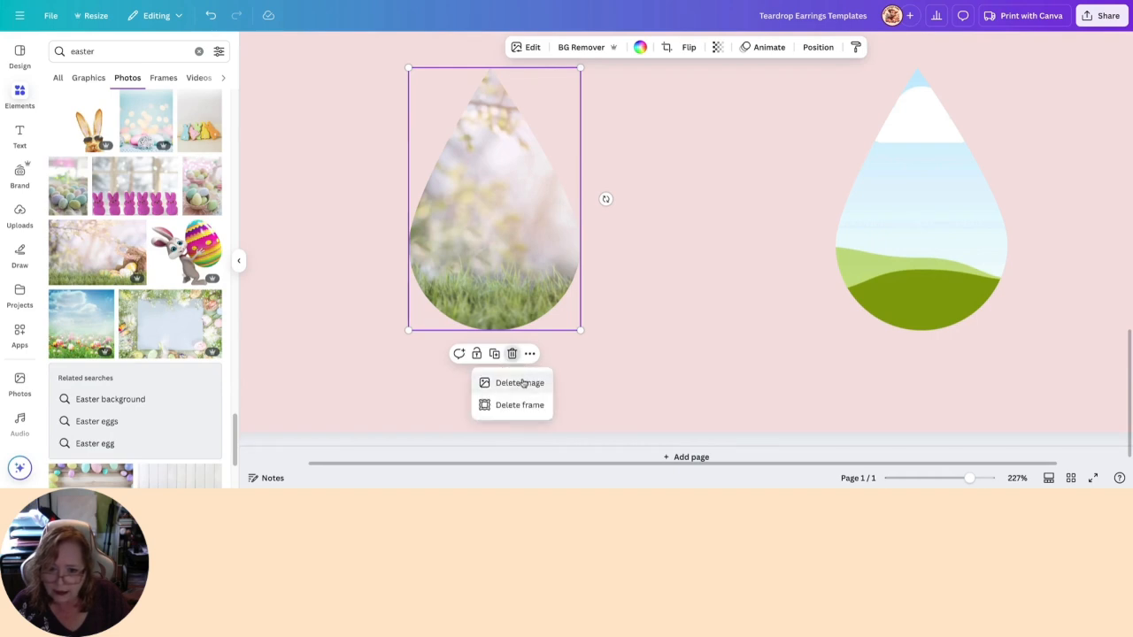
pyautogui.click(522, 383)
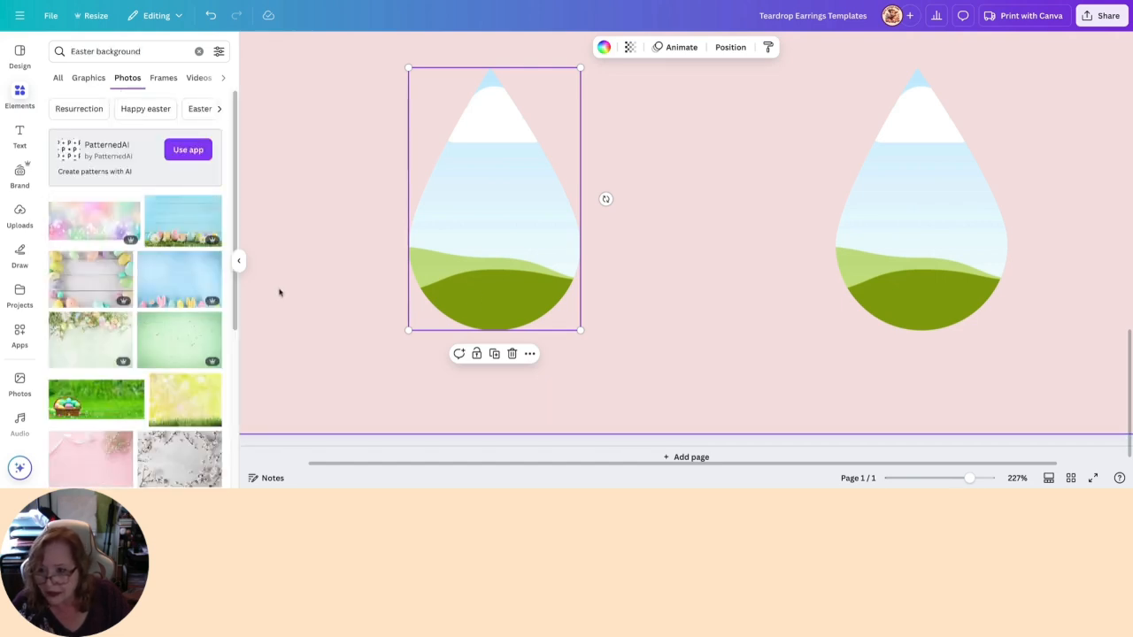
# - Search the photos for "Easter background" and examine the results for another teardrop fill
pyautogui.scroll(-11, 279, 292)
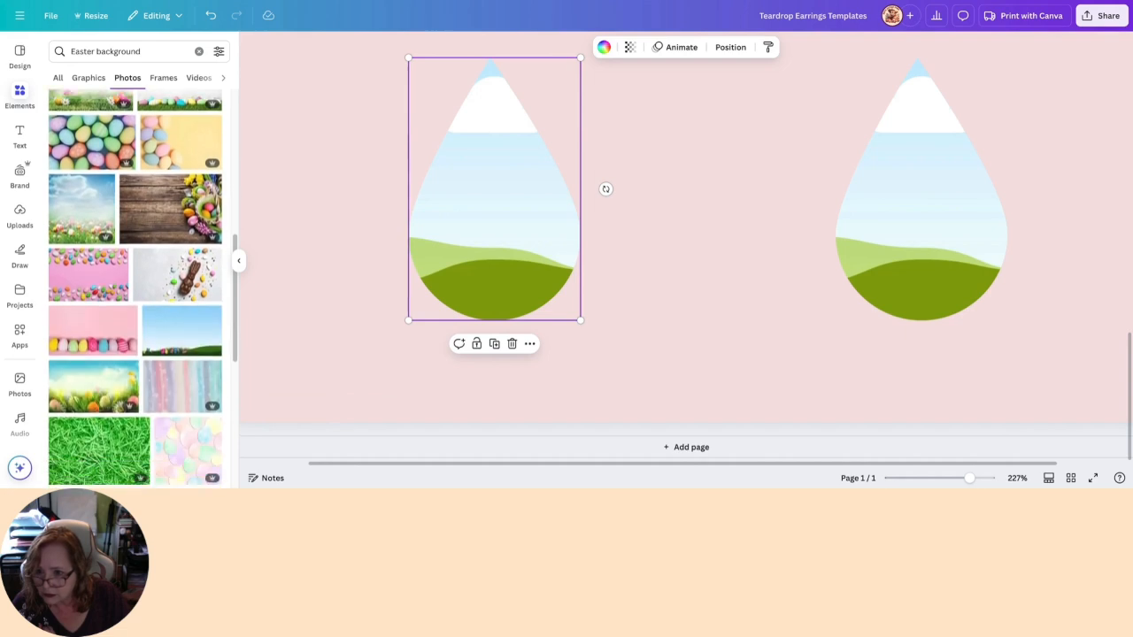
pyautogui.scroll(-10, 136, 287)
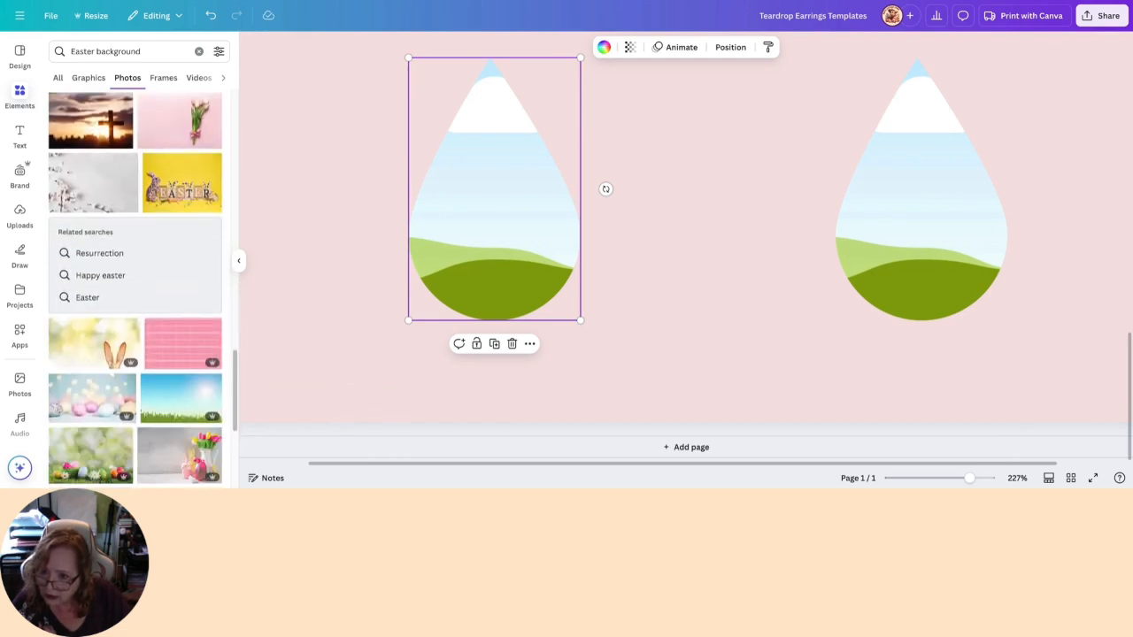
pyautogui.scroll(-10, 135, 288)
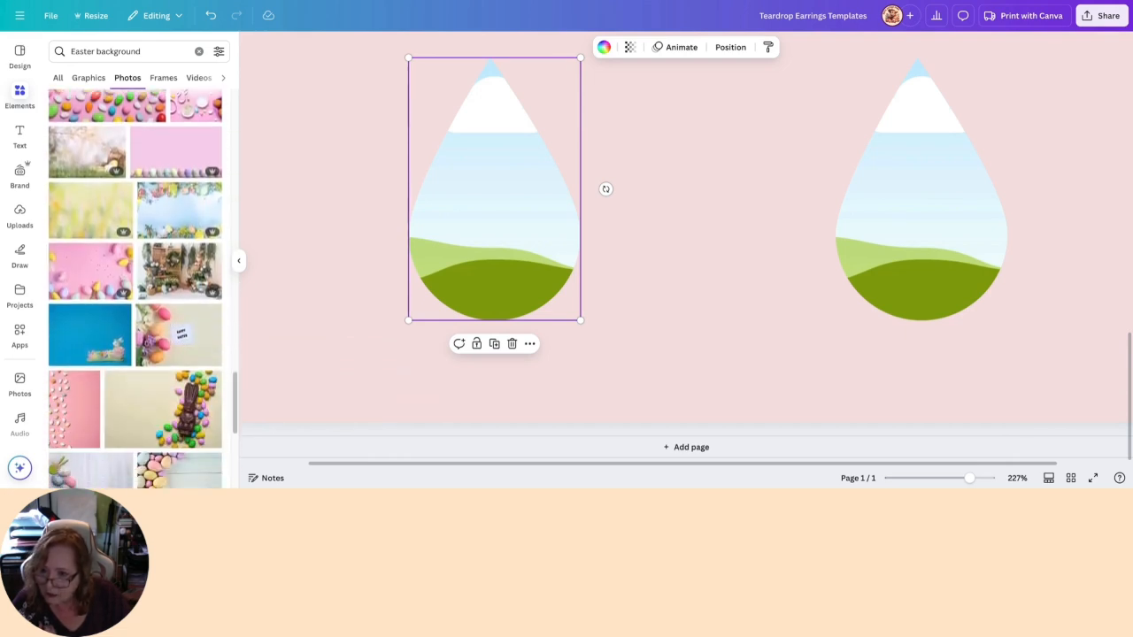
pyautogui.scroll(-5, 136, 288)
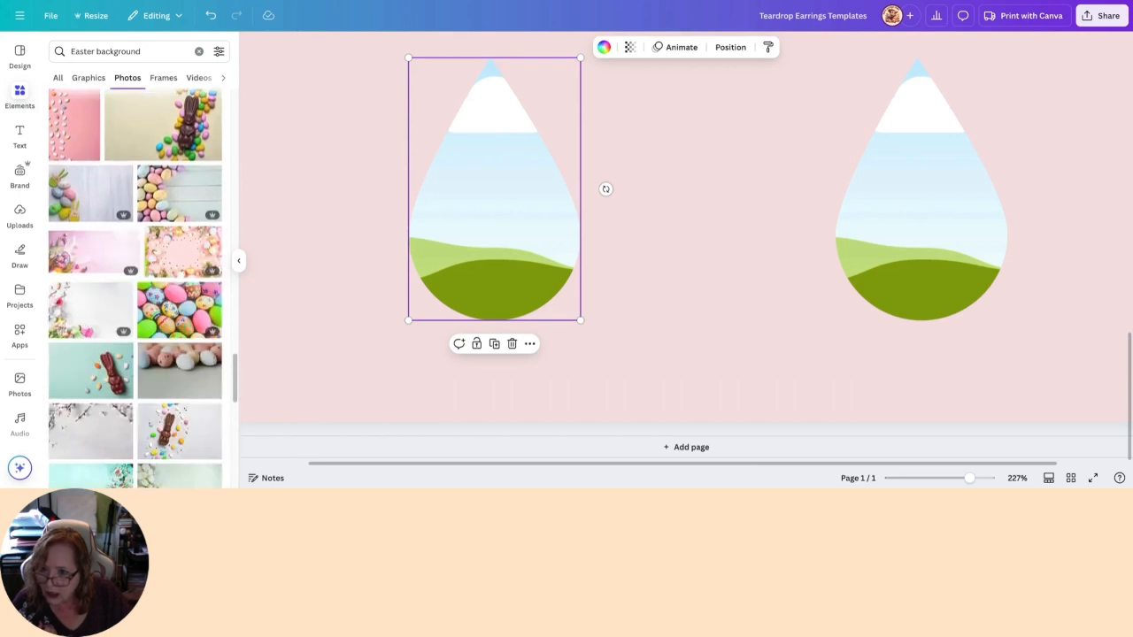
pyautogui.scroll(-5, 135, 288)
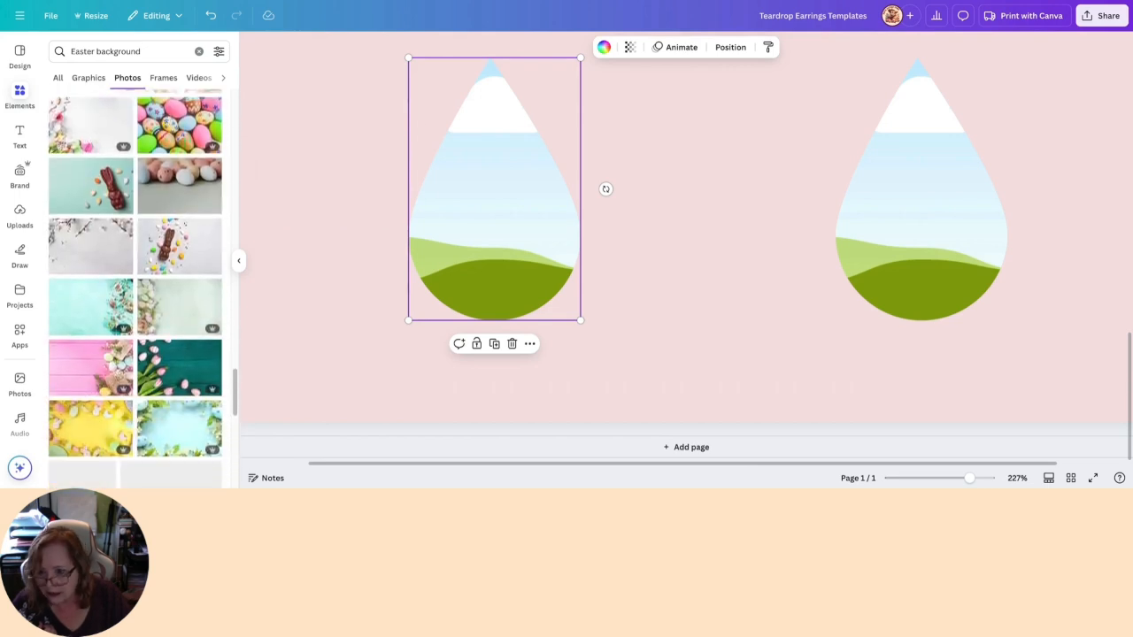
pyautogui.scroll(-5, 135, 289)
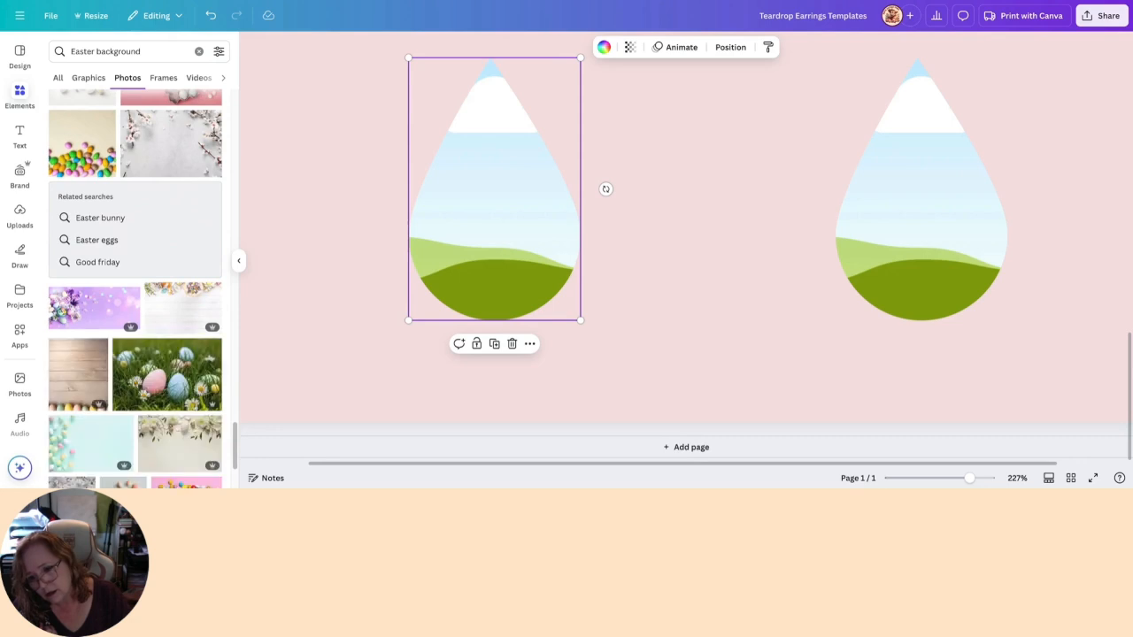
pyautogui.scroll(-5, 135, 289)
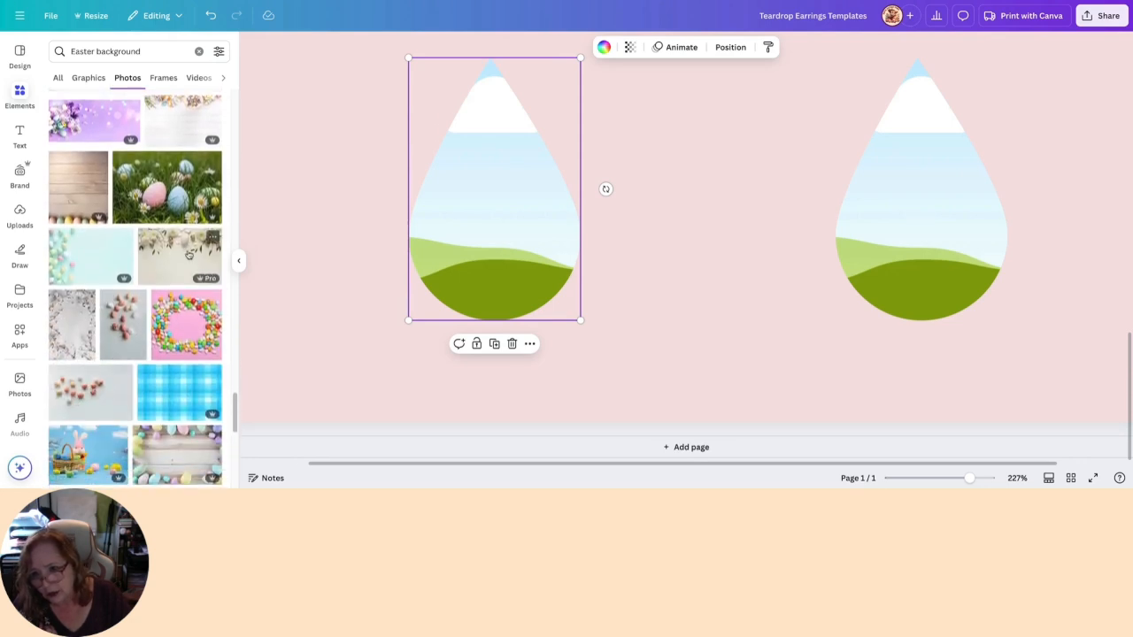
# - Try the cream photo with white flowers and quail eggs in the first empty teardrop, flipped vertically, and remove the image
pyautogui.moveTo(188, 255); pyautogui.dragTo(461, 239)
pyautogui.doubleClick(461, 239)
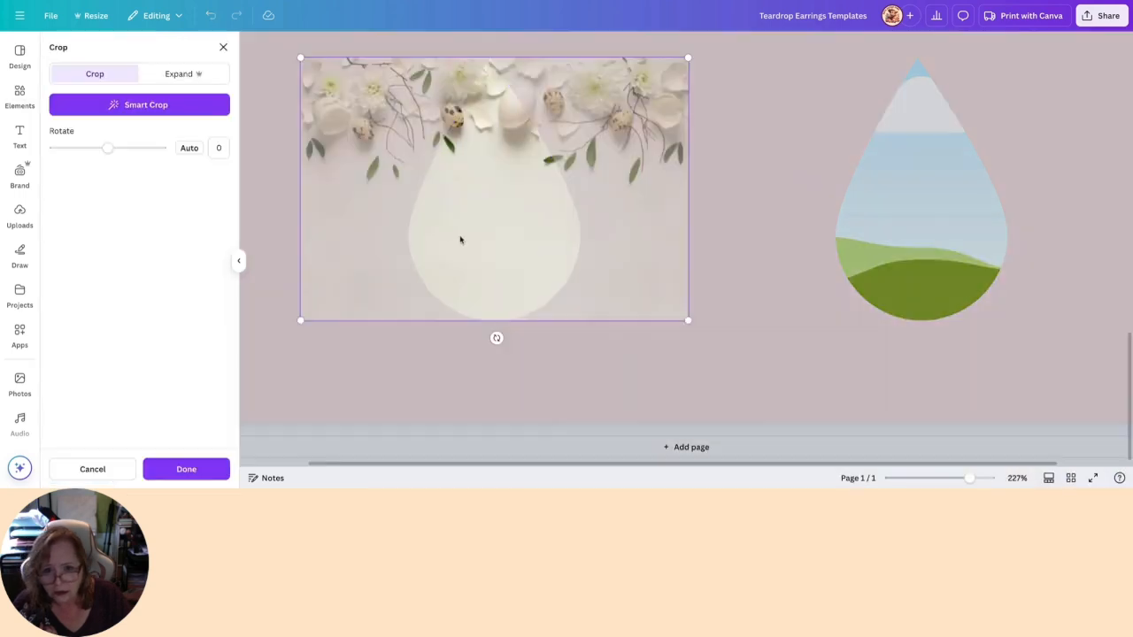
pyautogui.click(520, 336)
pyautogui.click(689, 47)
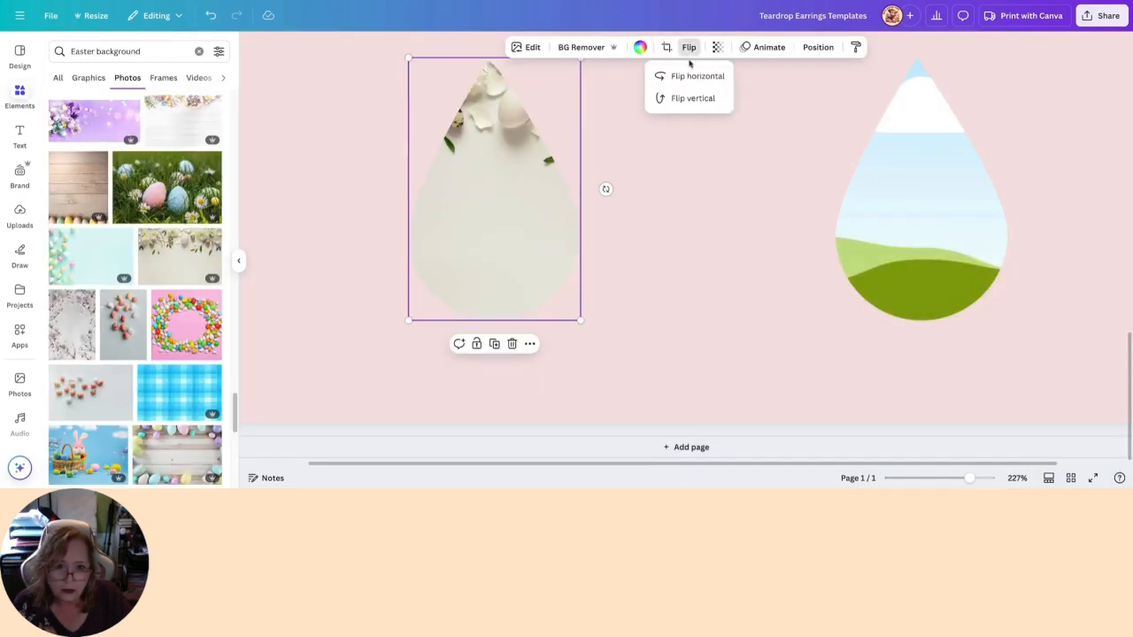
pyautogui.click(689, 97)
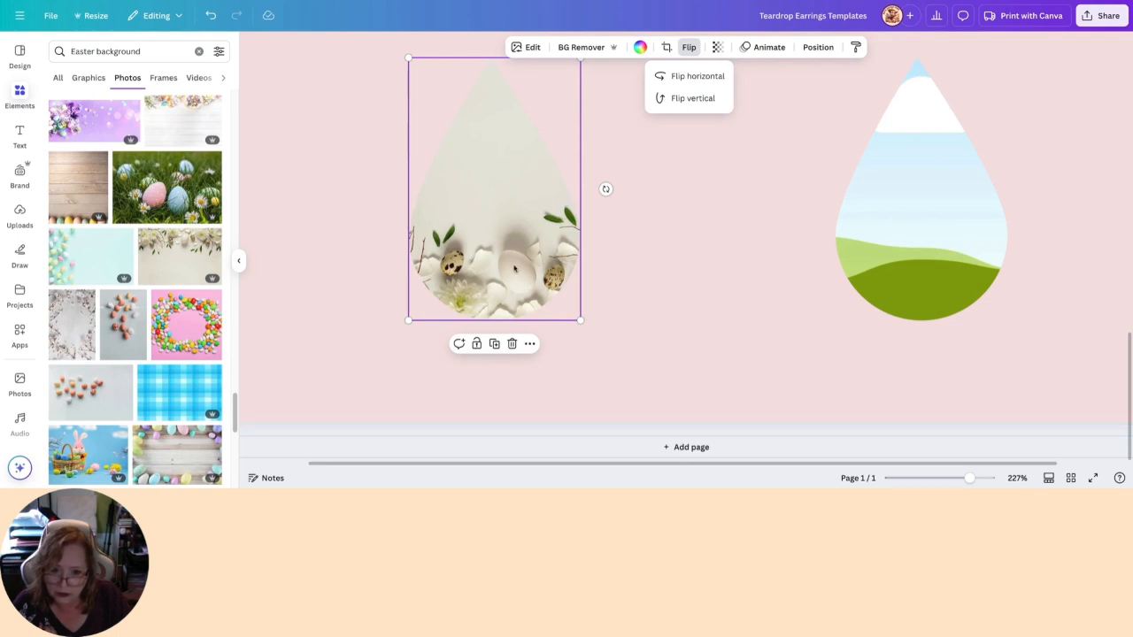
pyautogui.click(511, 344)
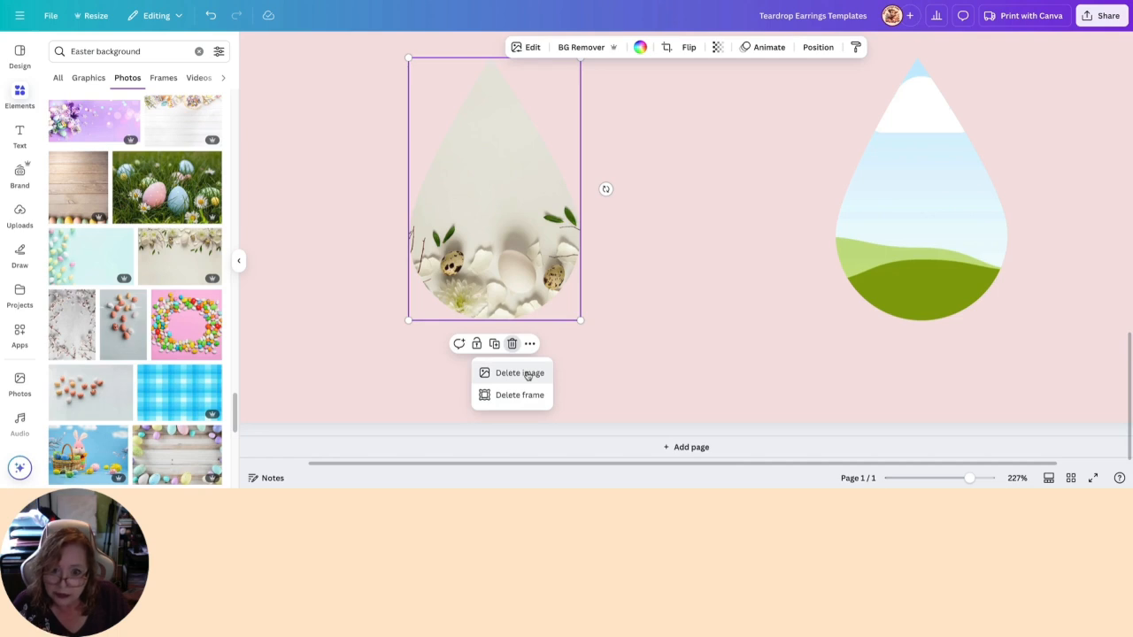
pyautogui.click(519, 373)
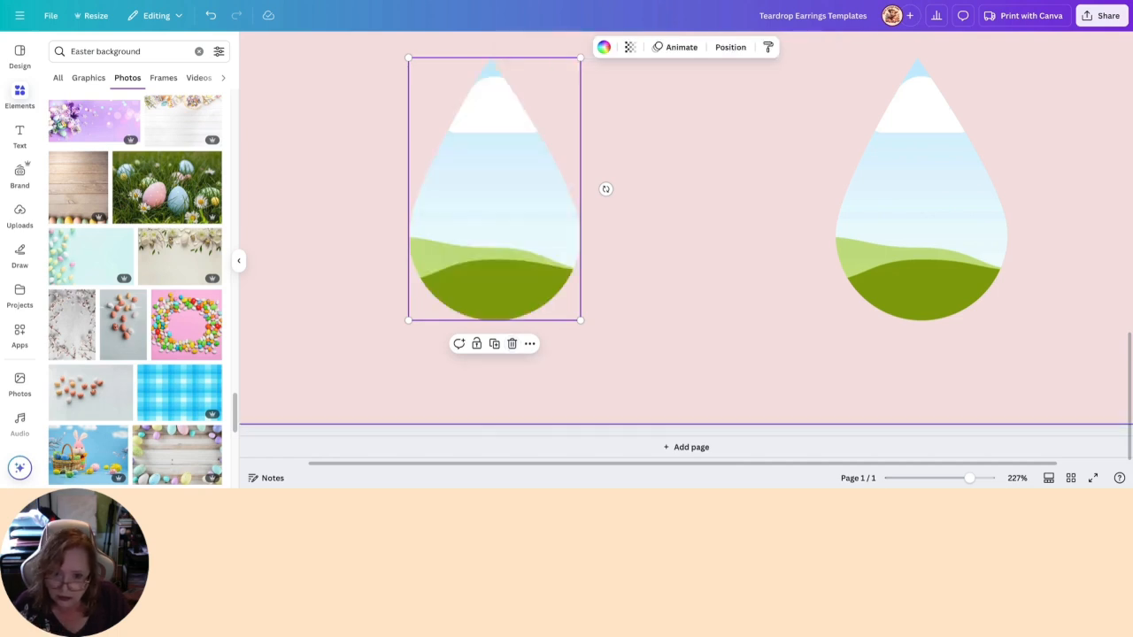
# - Try the blue wooden-board photo in the first empty teardrop, shifted so one daffodil and the eggs show inside
pyautogui.scroll(-2, 213, 293)
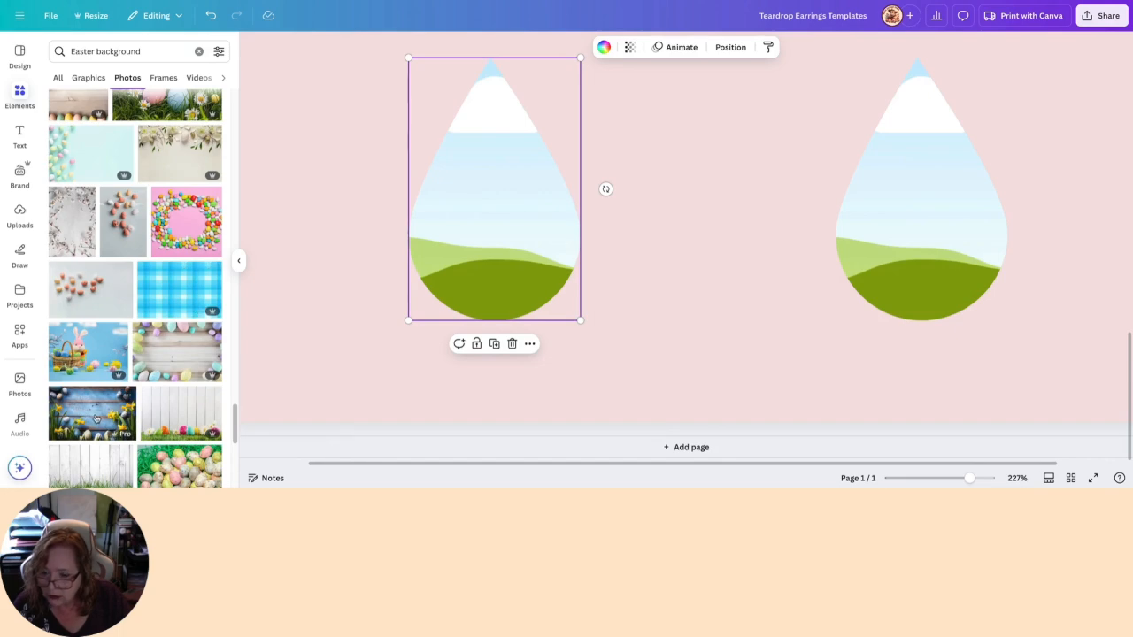
pyautogui.moveTo(86, 425); pyautogui.dragTo(441, 279)
pyautogui.doubleClick(463, 281)
pyautogui.click(437, 423)
pyautogui.doubleClick(499, 266)
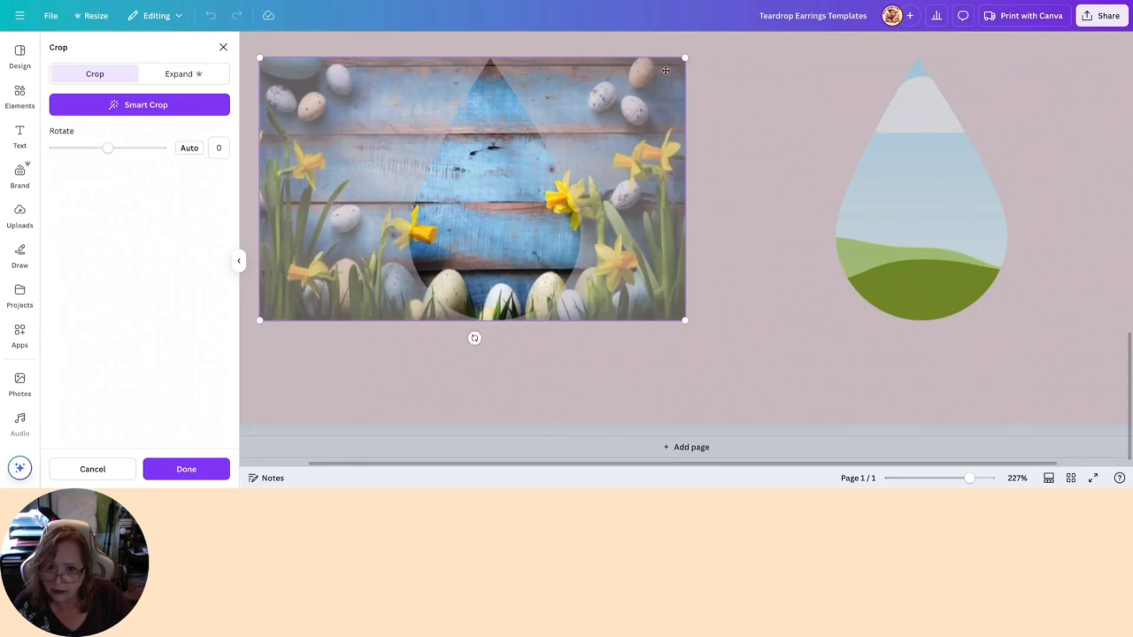
pyautogui.moveTo(489, 204); pyautogui.dragTo(566, 211)
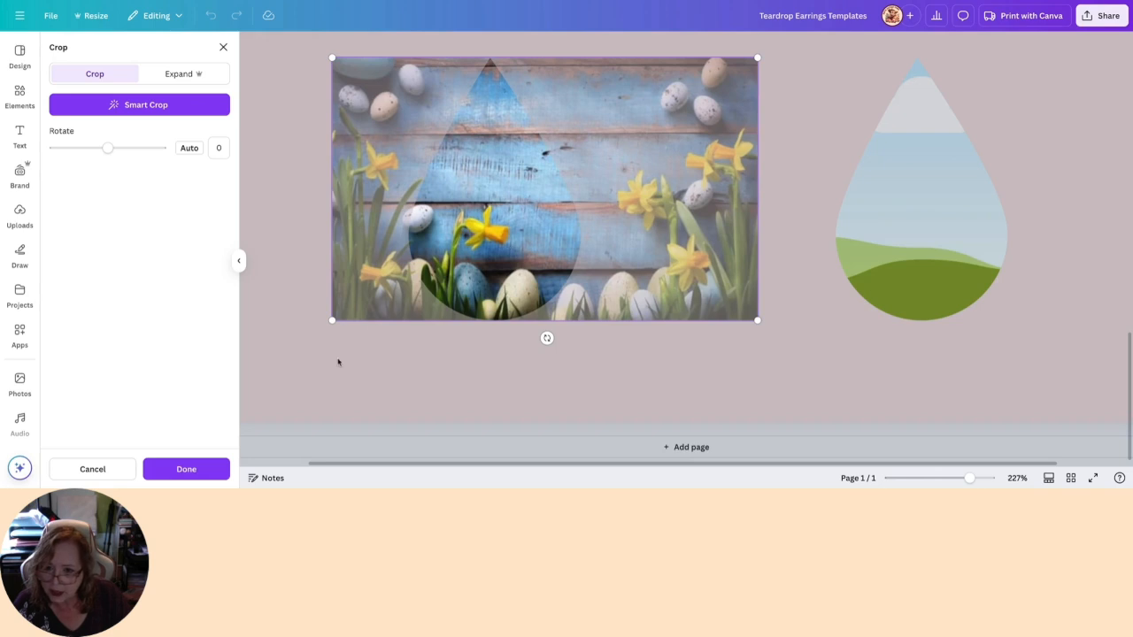
pyautogui.click(338, 362)
# - Remove the daffodil image from the teardrop while keeping the frame, and star that photo in the search results
pyautogui.click(513, 345)
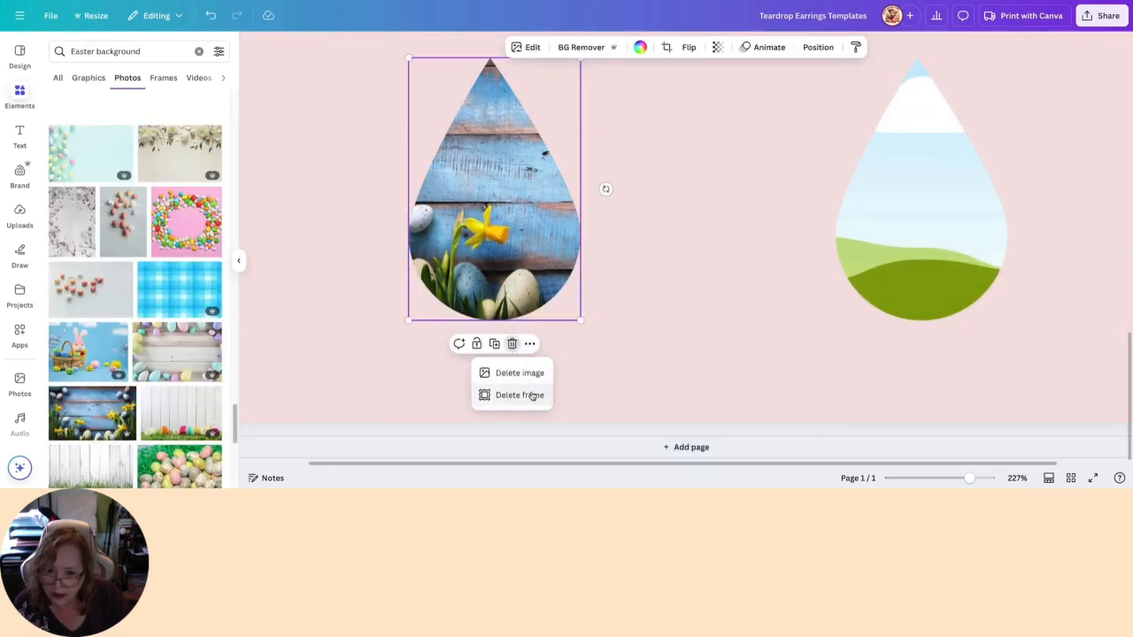
pyautogui.click(527, 372)
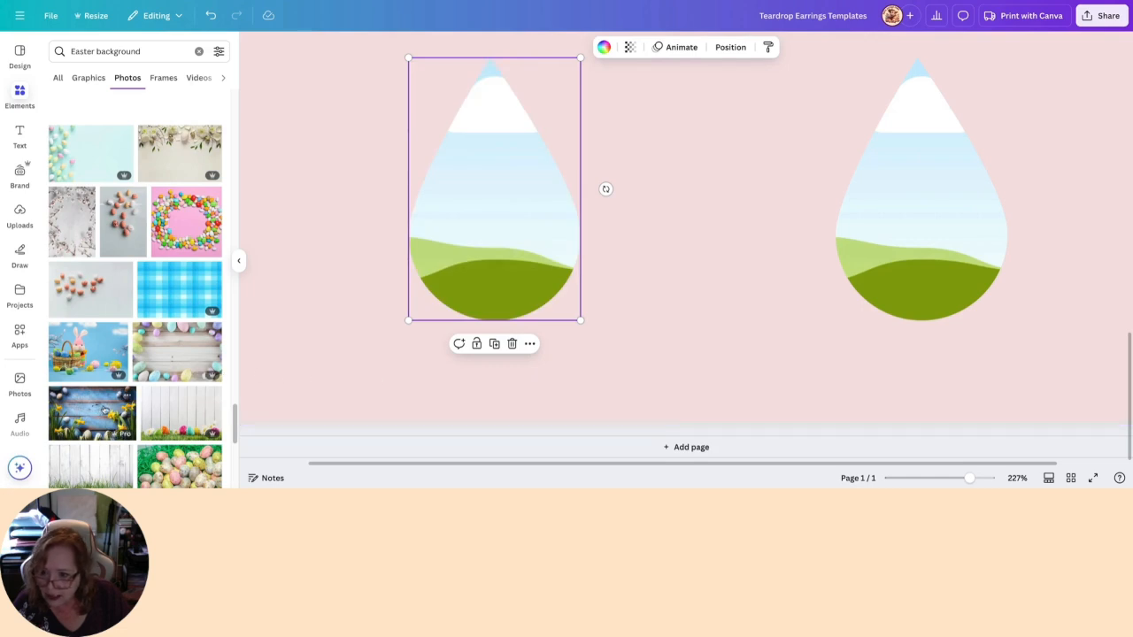
pyautogui.click(126, 397)
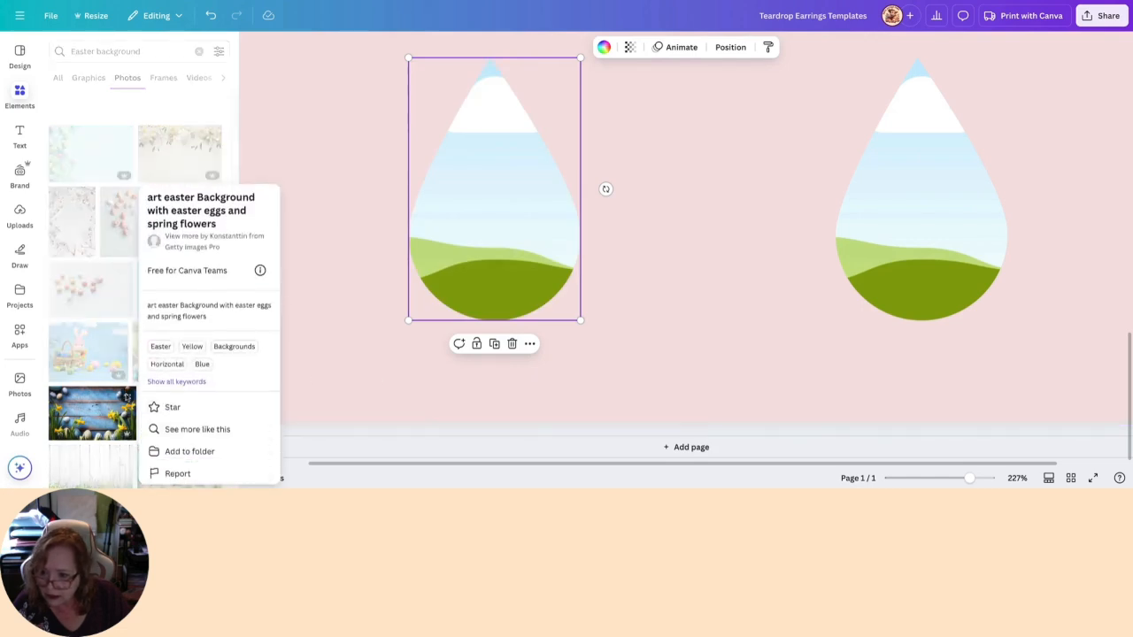
pyautogui.click(169, 407)
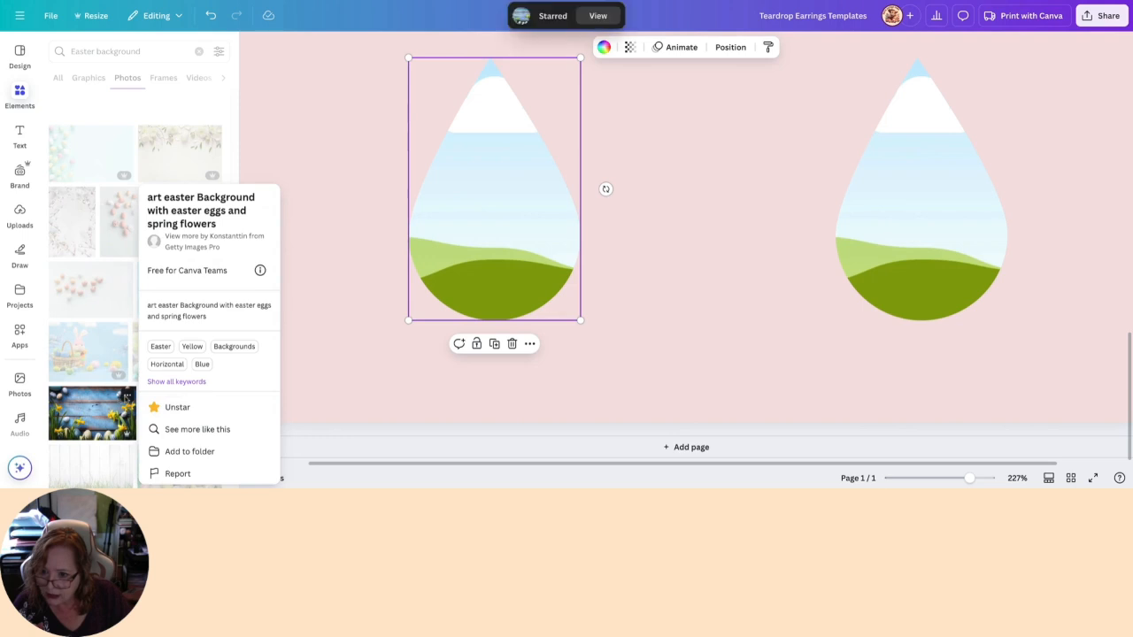
# - Fill the first empty teardrop with the pale green floral Easter photo, cropped so the orange butterfly and flowers show
pyautogui.scroll(-4, 88, 409)
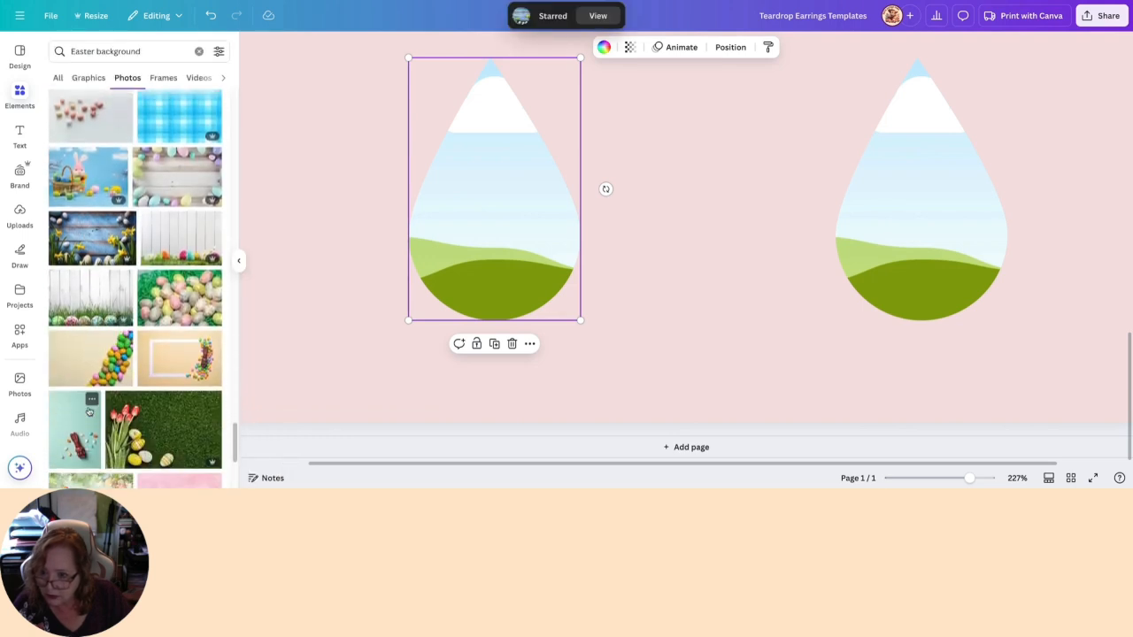
pyautogui.scroll(-5, 89, 410)
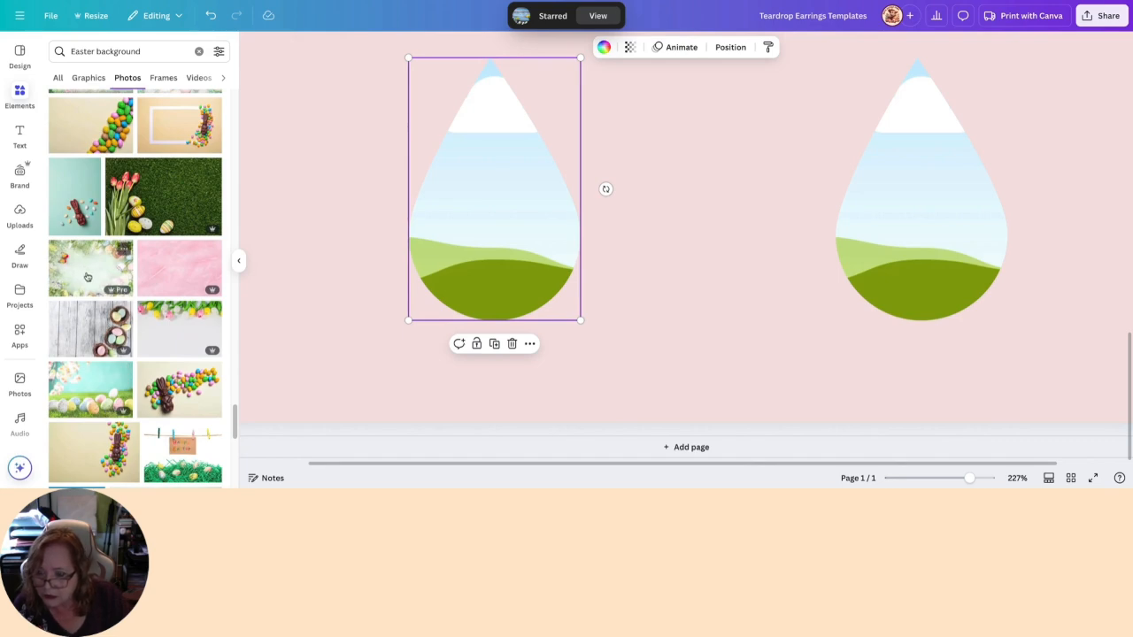
pyautogui.moveTo(88, 276); pyautogui.dragTo(605, 250)
pyautogui.doubleClick(450, 245)
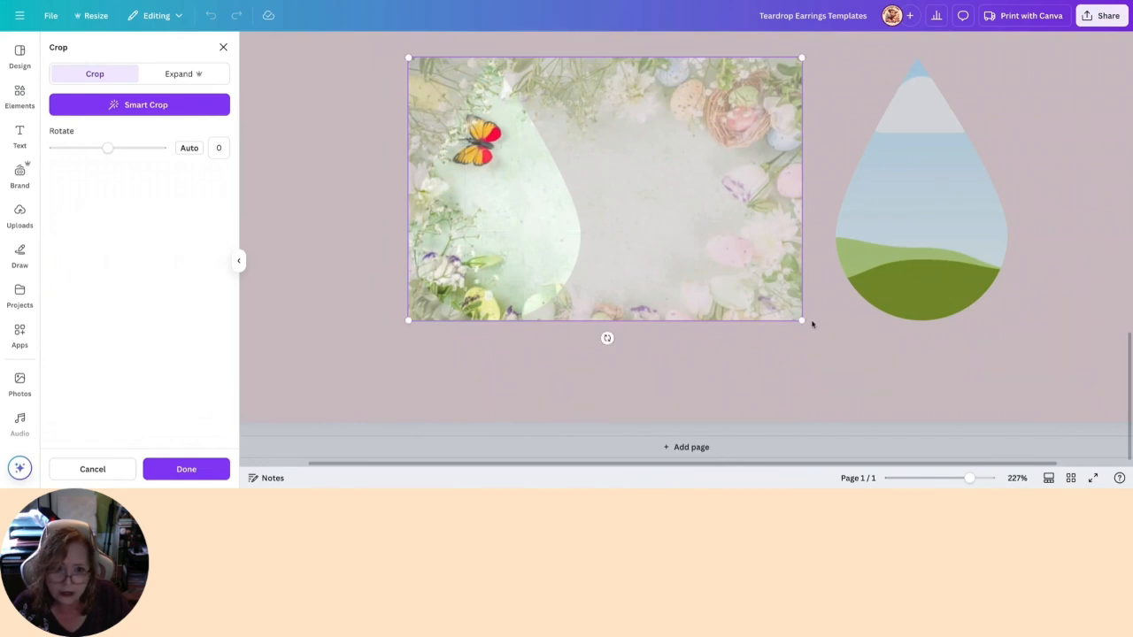
pyautogui.press('Return')
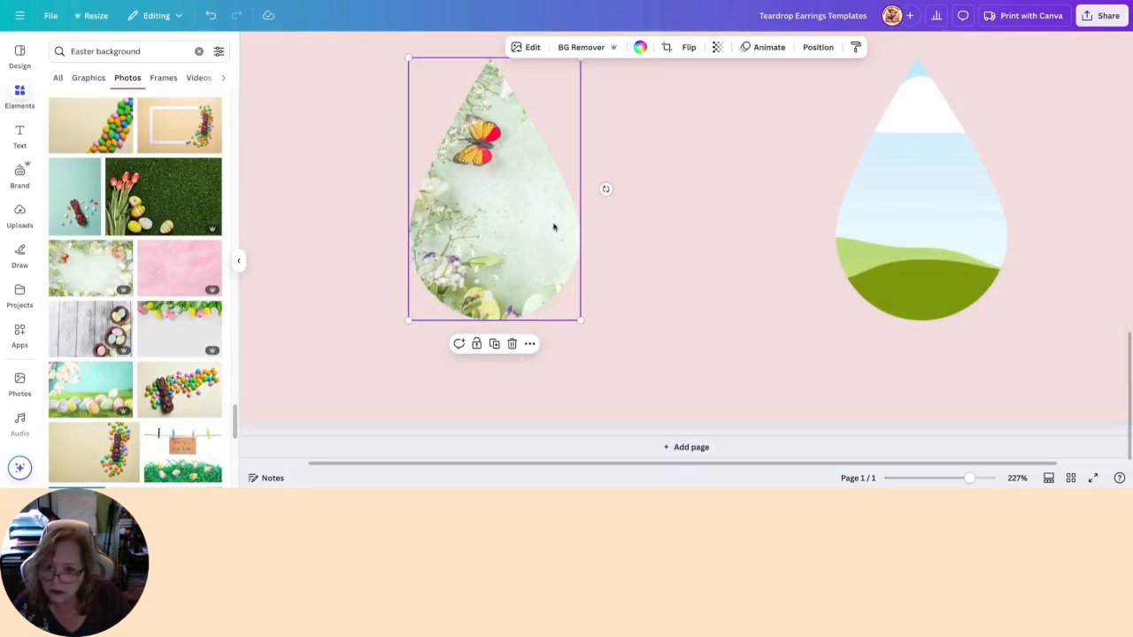
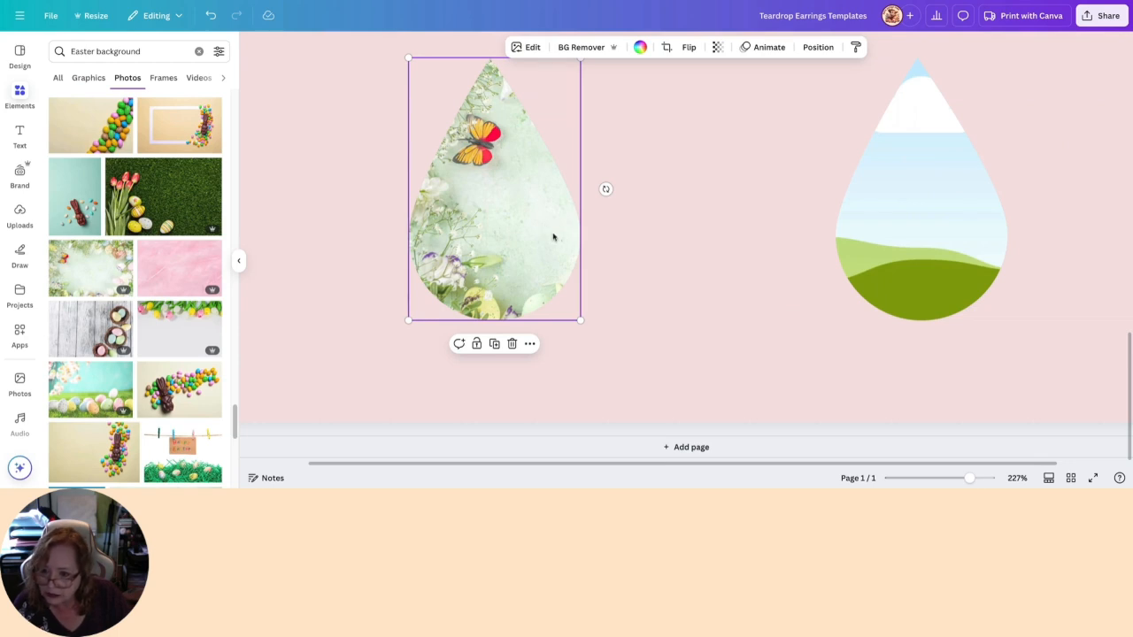
pyautogui.click(125, 251)
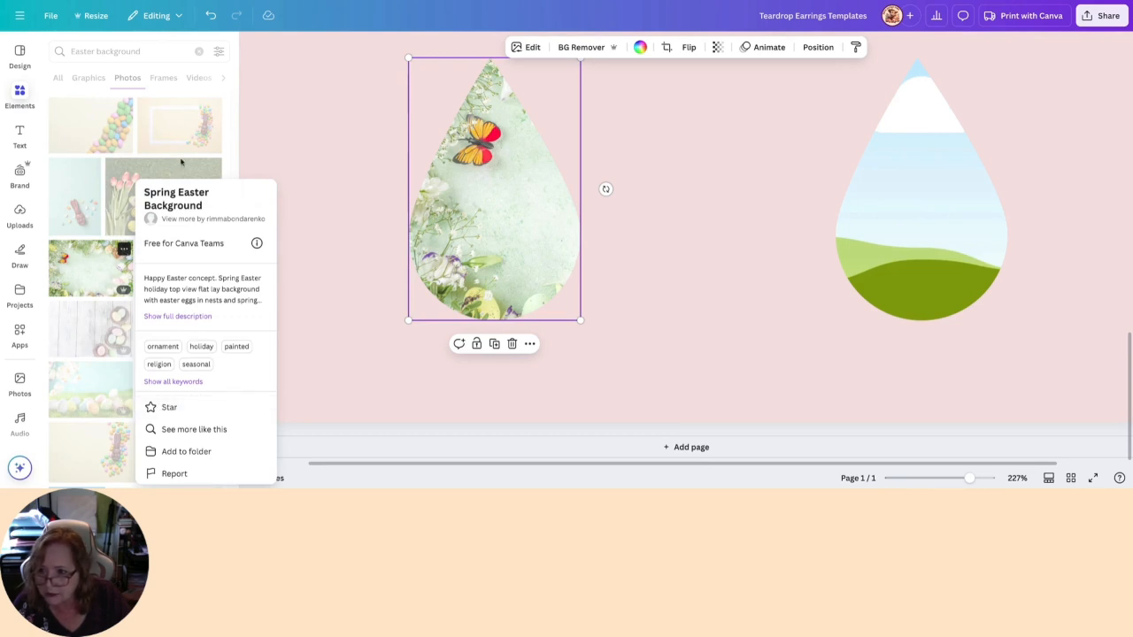
pyautogui.click(179, 159)
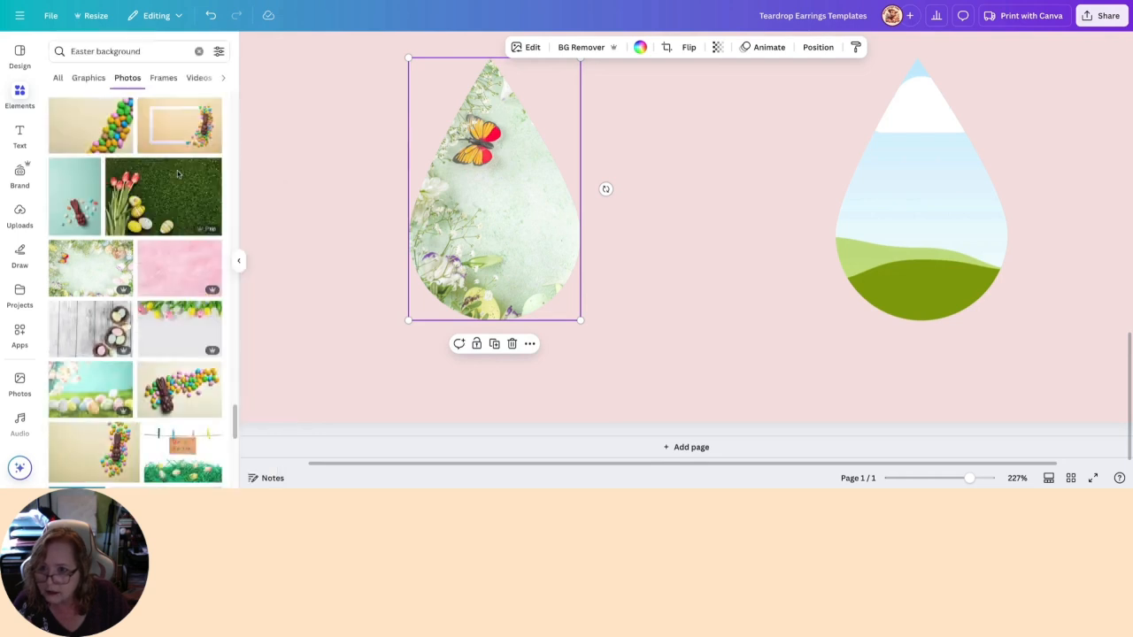
# - Search the graphics for "cross" and add the wooden cross with white lilies to the page
pyautogui.click(200, 52)
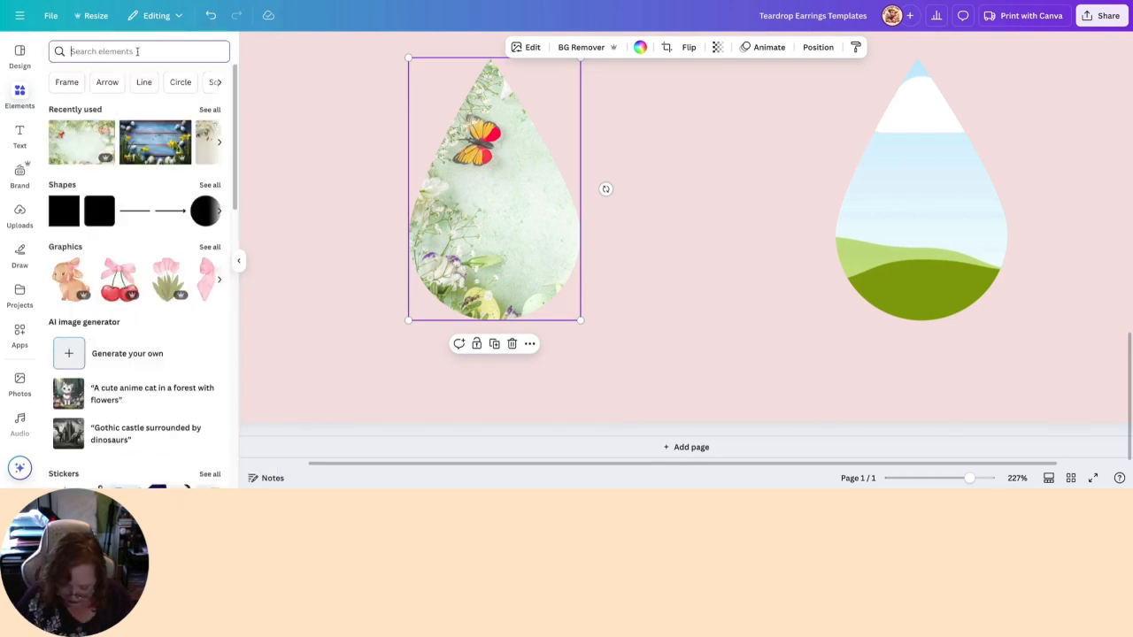
pyautogui.write('crosses')
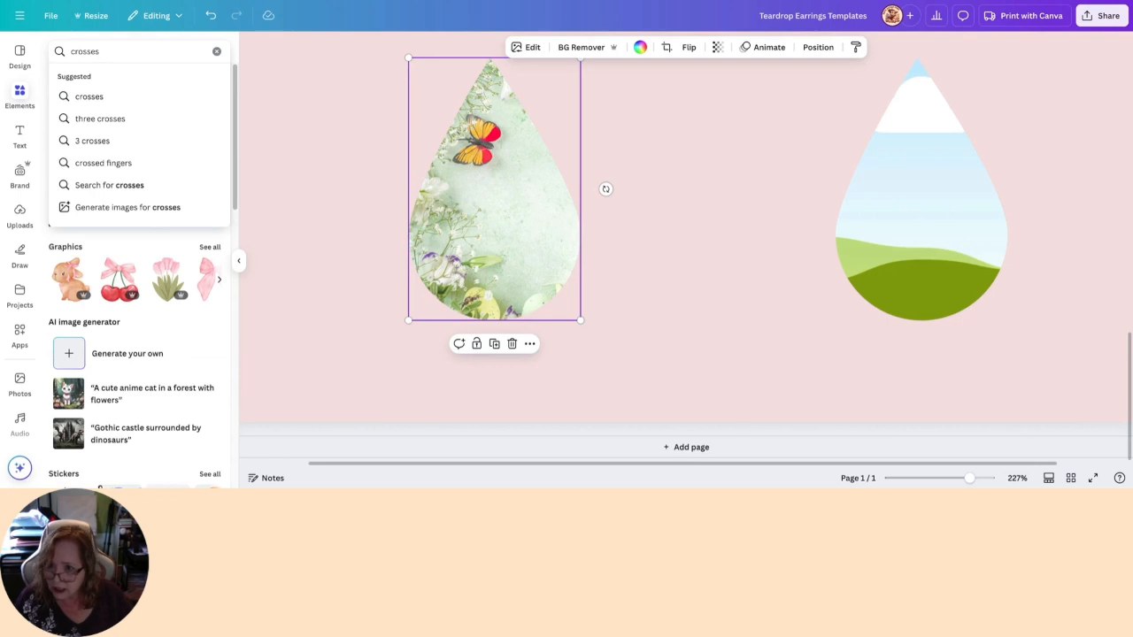
pyautogui.press('BackSpace')
pyautogui.press('Return')
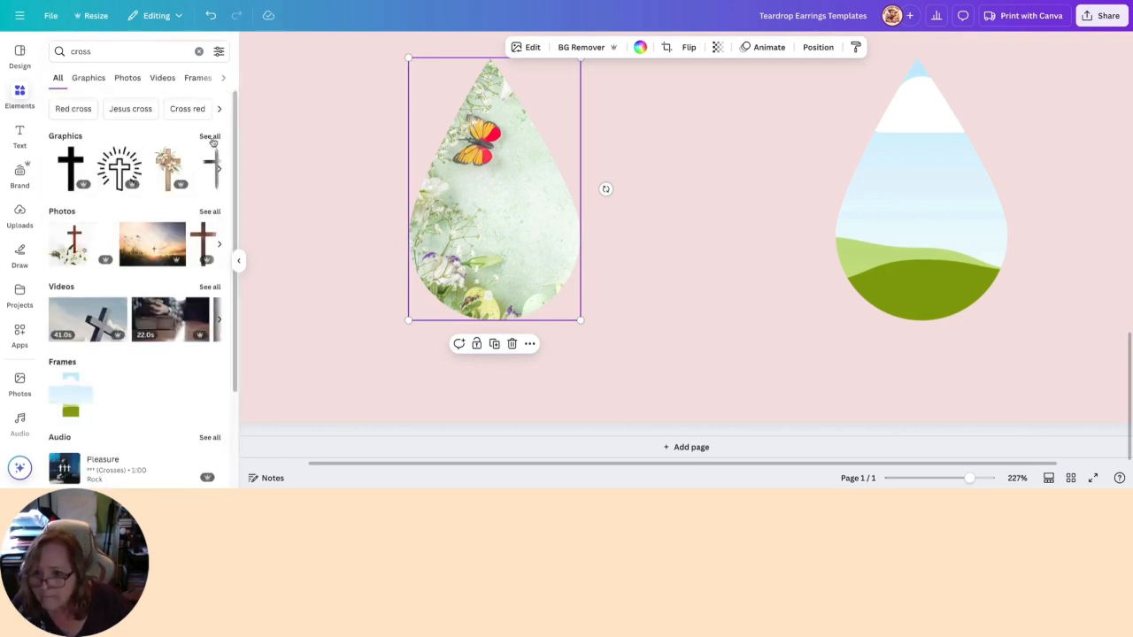
pyautogui.click(211, 137)
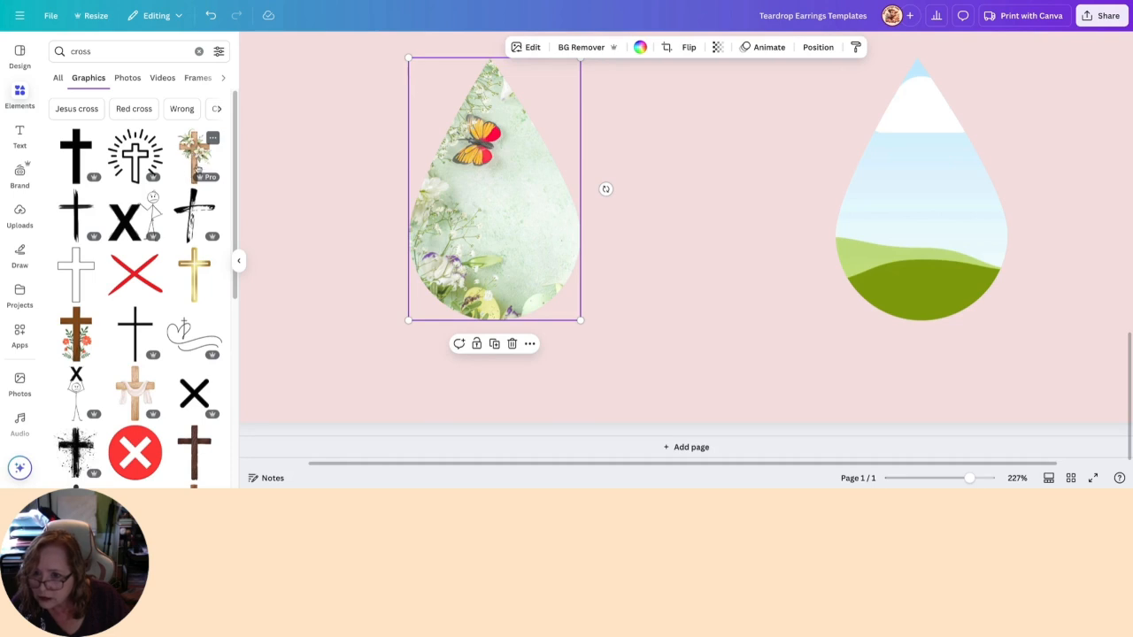
pyautogui.click(195, 155)
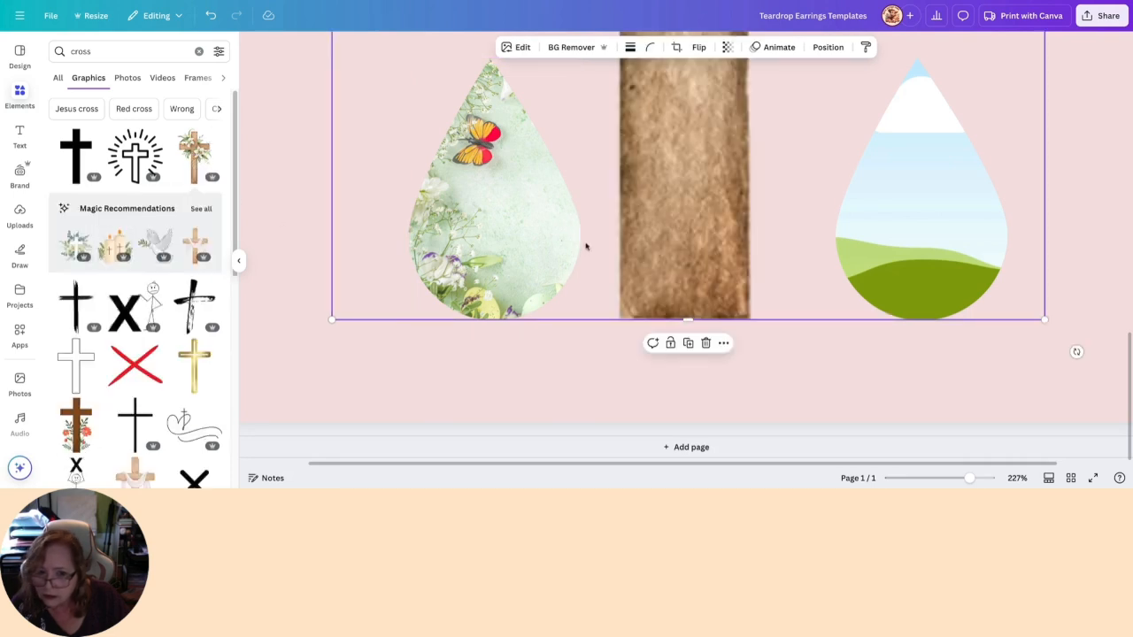
# - Set the lily cross's height to 1 in with the ratio locked
pyautogui.click(824, 47)
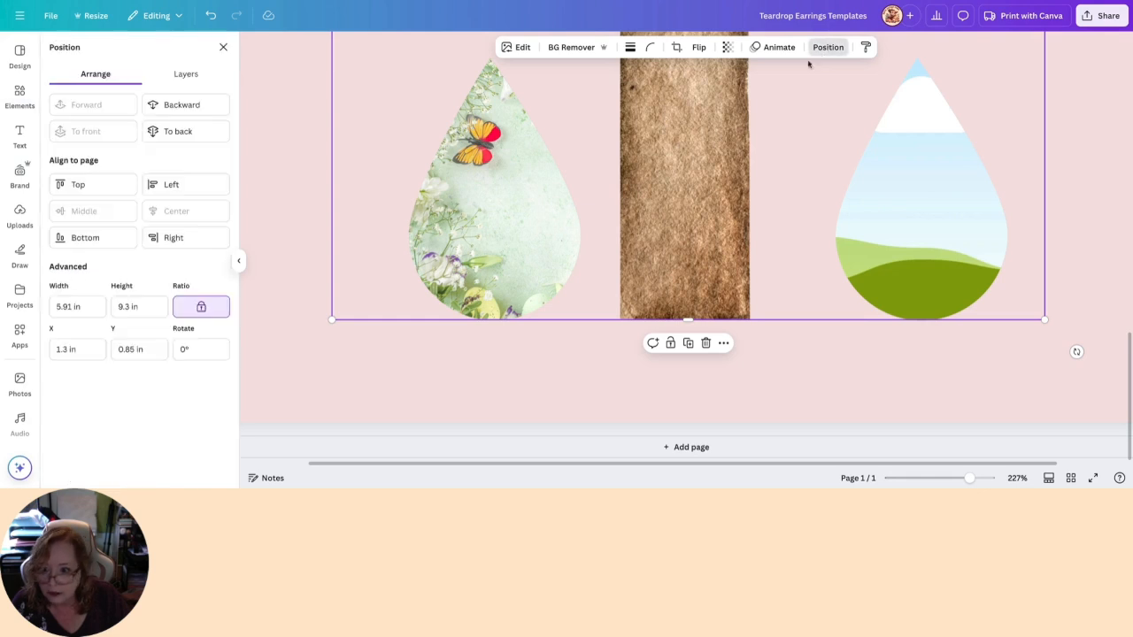
pyautogui.click(129, 306)
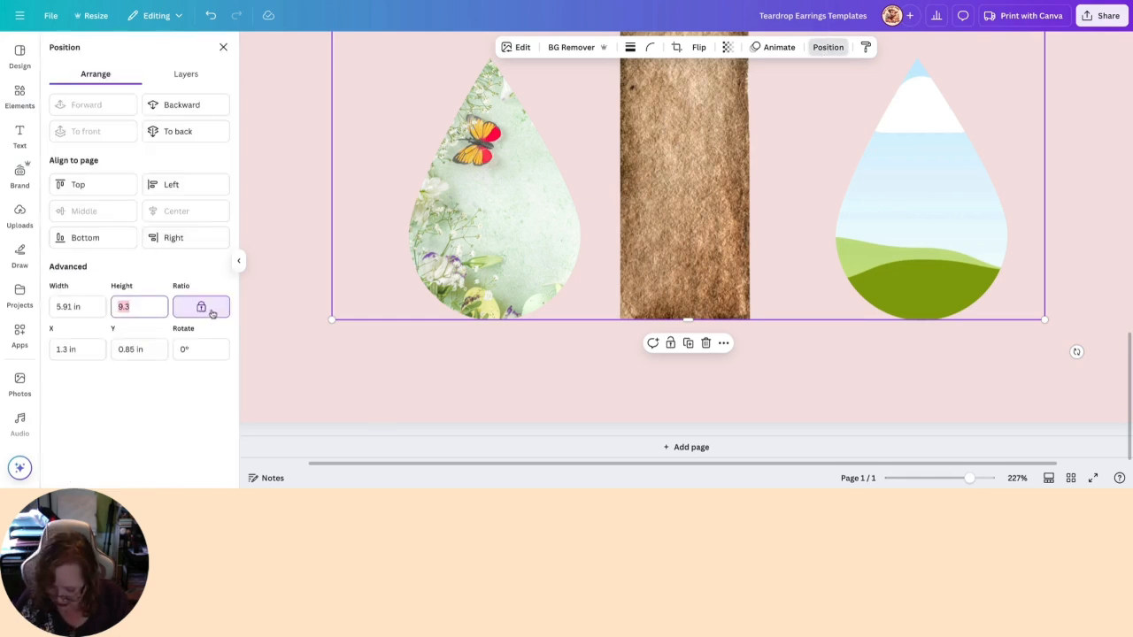
pyautogui.press('Return')
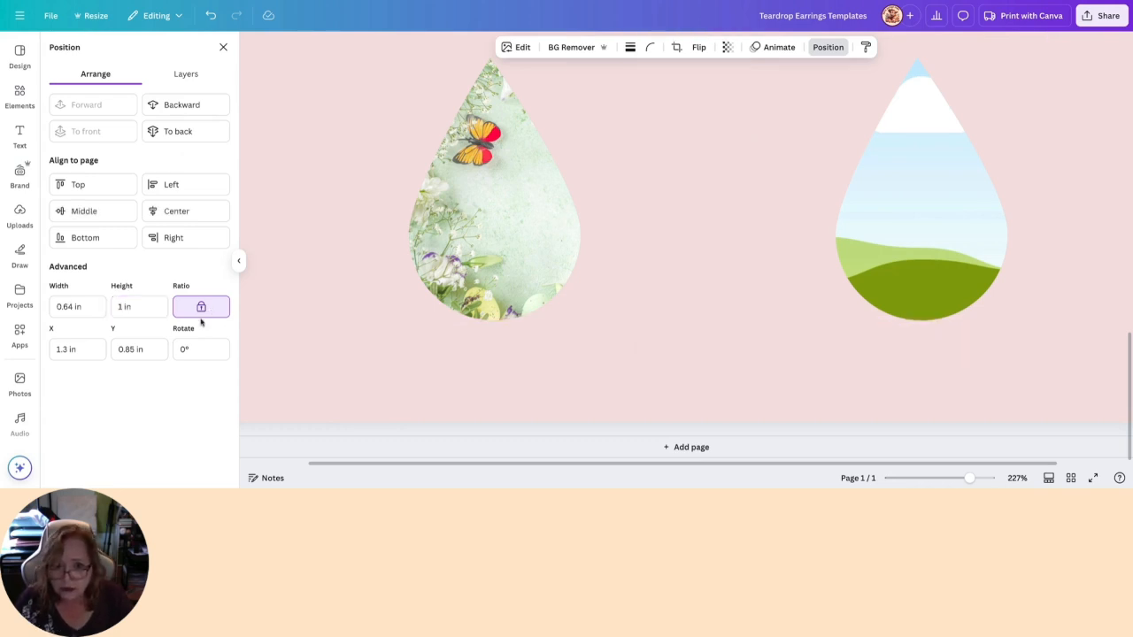
# - Move the lily cross down beside the green floral teardrop in the last row, and lock that teardrop
pyautogui.scroll(10, 546, 253)
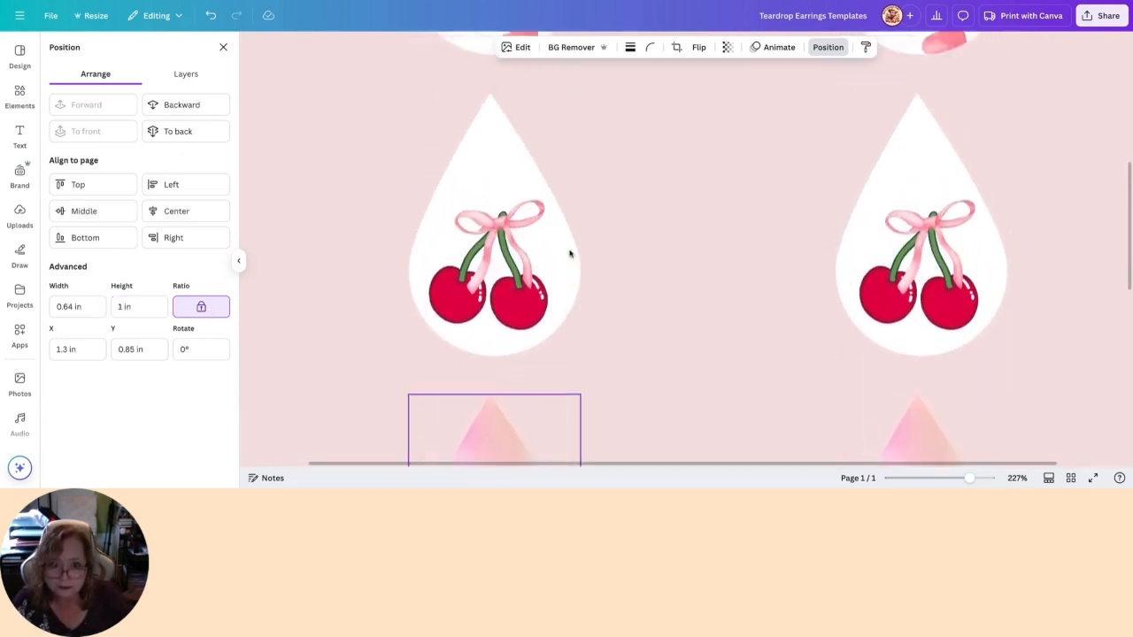
pyautogui.scroll(5, 369, 142)
pyautogui.click(395, 230)
pyautogui.moveTo(372, 222); pyautogui.dragTo(660, 301)
pyautogui.click(516, 301)
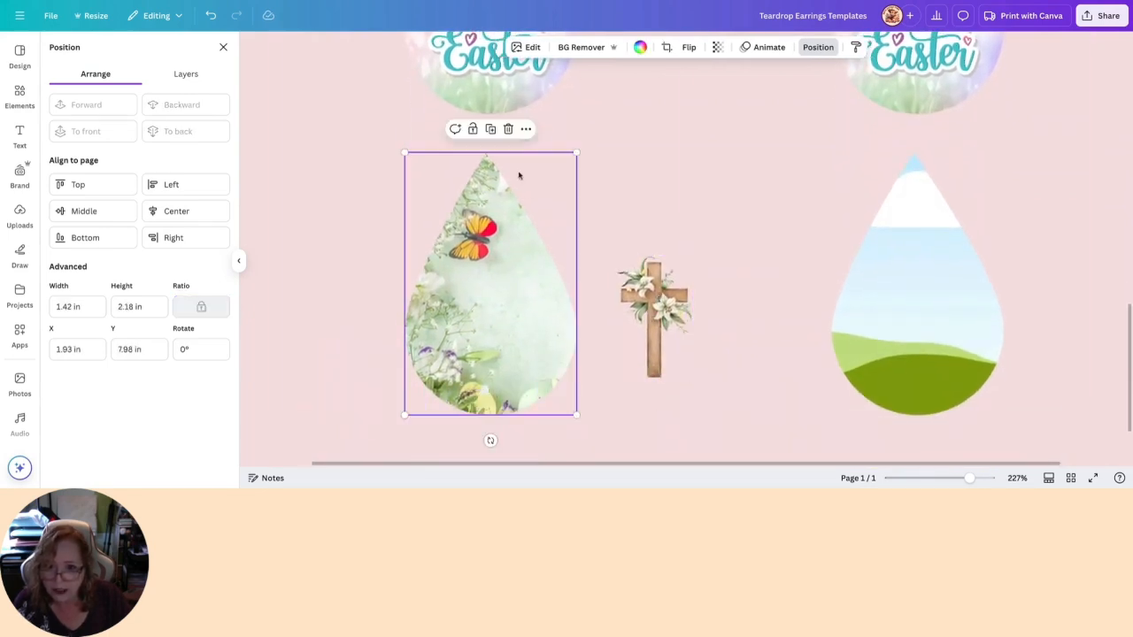
pyautogui.click(475, 131)
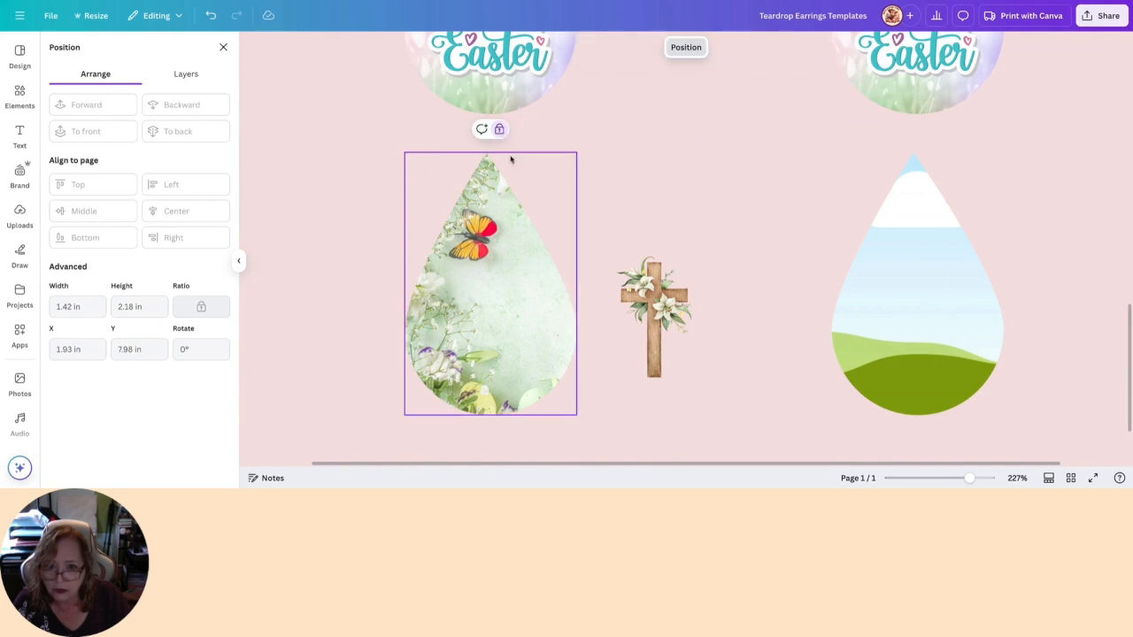
# - Place the cross in the lower middle of the floral teardrop, below the butterfly, scaled to about 0.71 by 1.12 in
pyautogui.moveTo(652, 305); pyautogui.dragTo(486, 317)
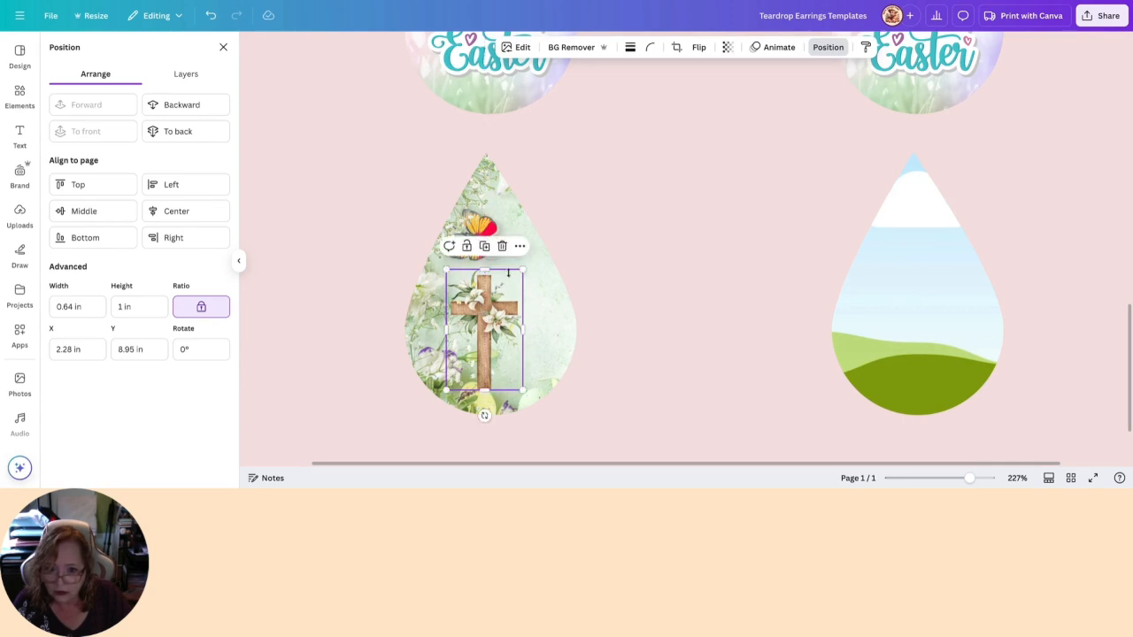
pyautogui.moveTo(520, 270); pyautogui.dragTo(542, 239)
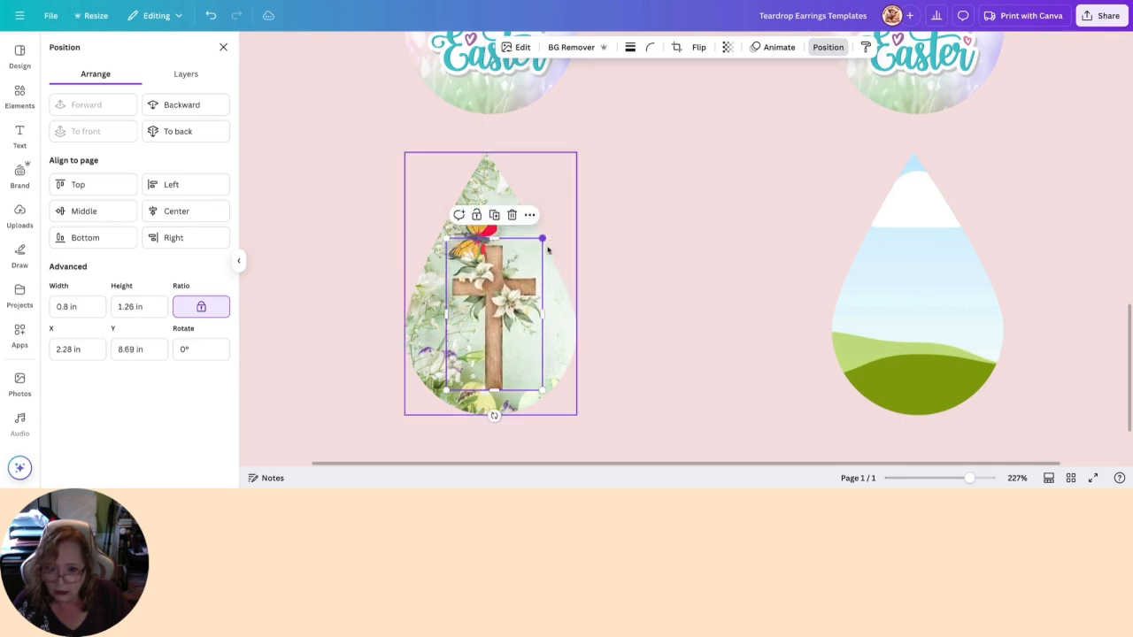
pyautogui.moveTo(505, 303); pyautogui.dragTo(496, 301)
pyautogui.moveTo(533, 239); pyautogui.dragTo(523, 253)
pyautogui.moveTo(479, 297); pyautogui.dragTo(485, 297)
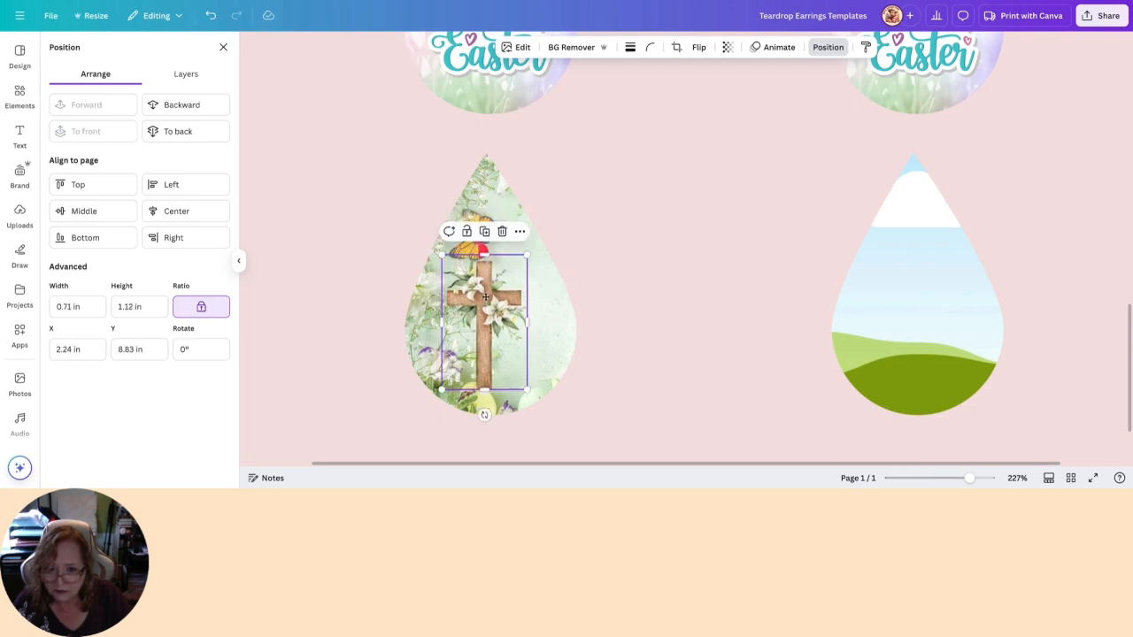
# - Give the cross an Outline shadow effect in white (#FFFFFF)
pyautogui.click(518, 47)
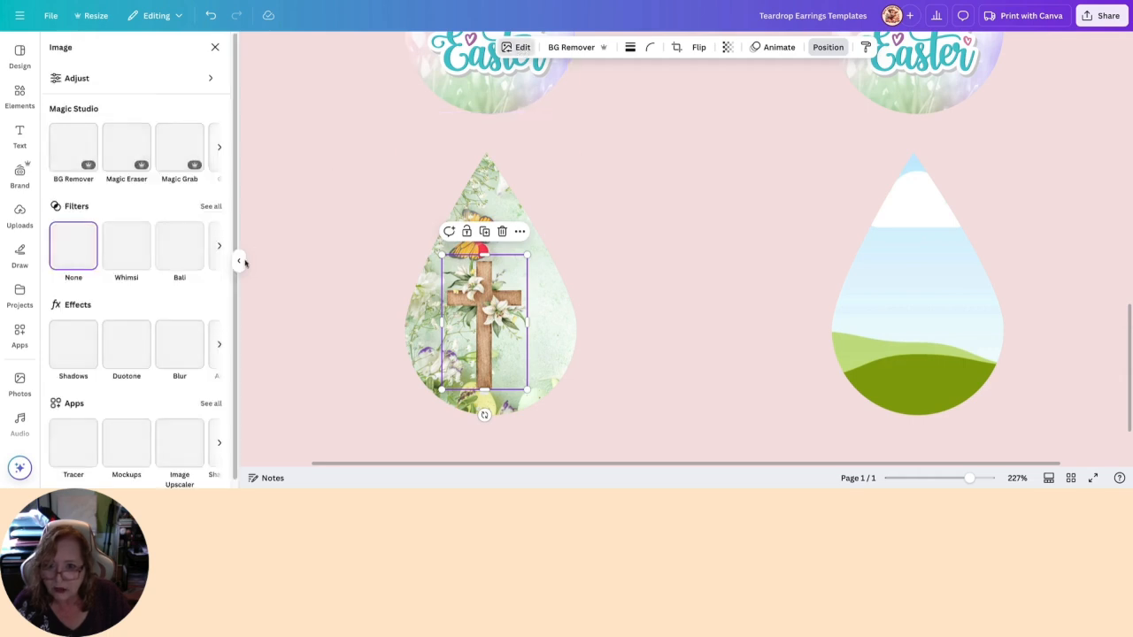
pyautogui.click(74, 344)
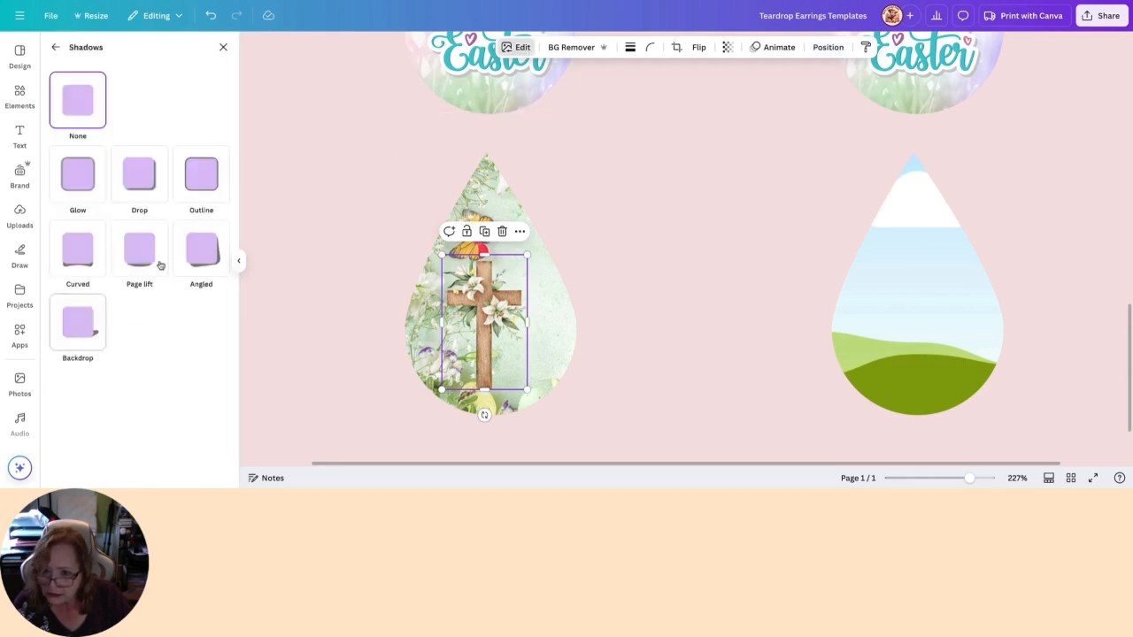
pyautogui.click(195, 179)
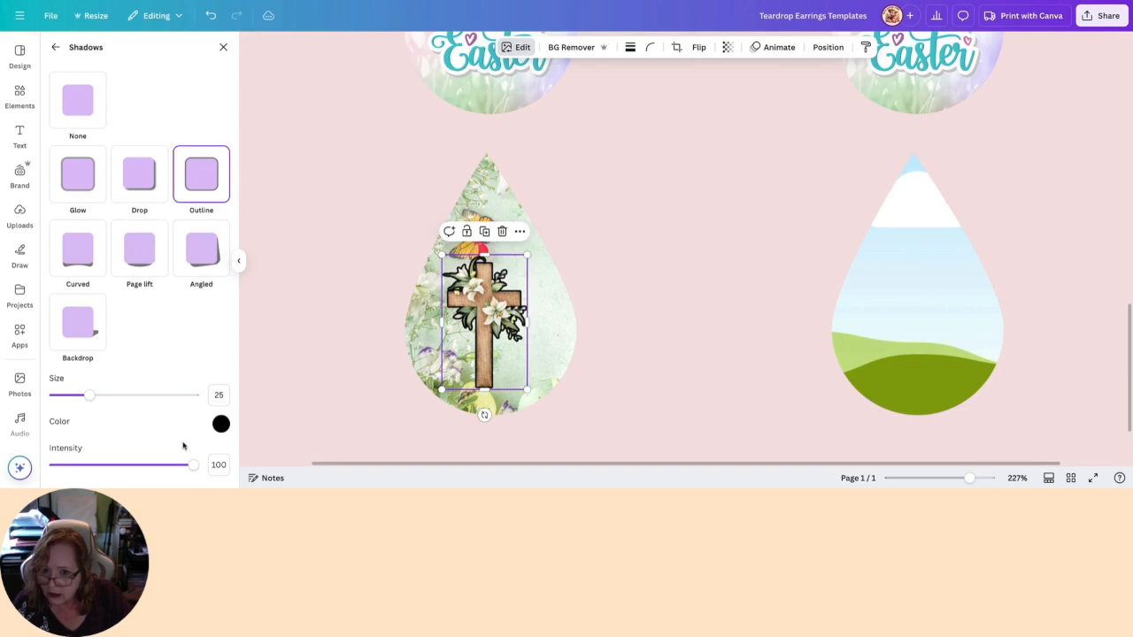
pyautogui.click(221, 424)
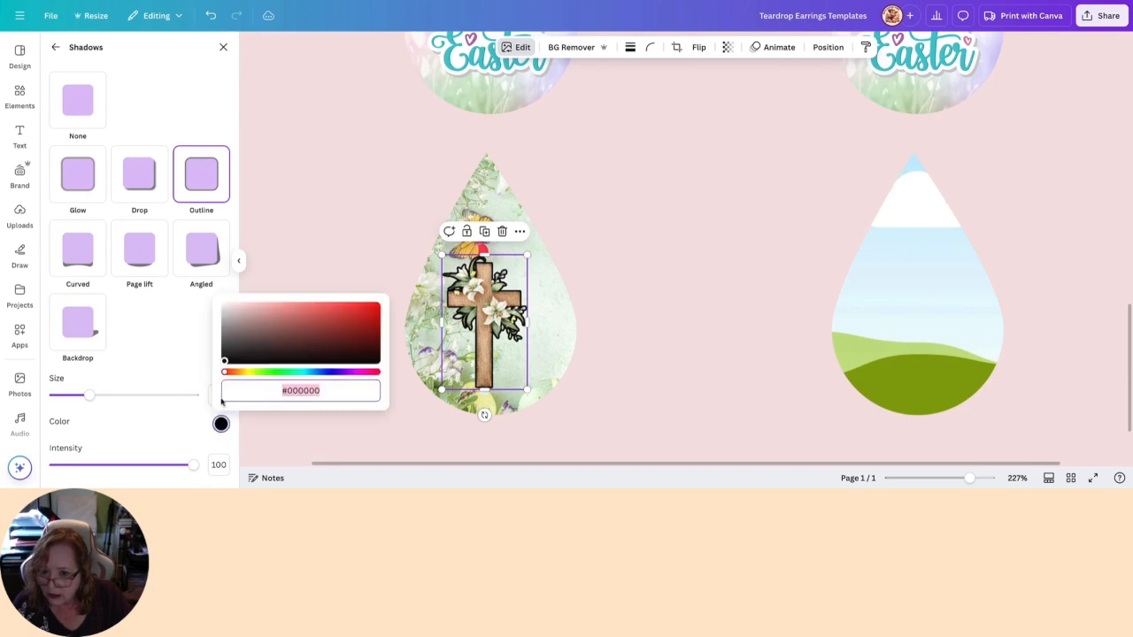
pyautogui.moveTo(224, 363); pyautogui.dragTo(220, 302)
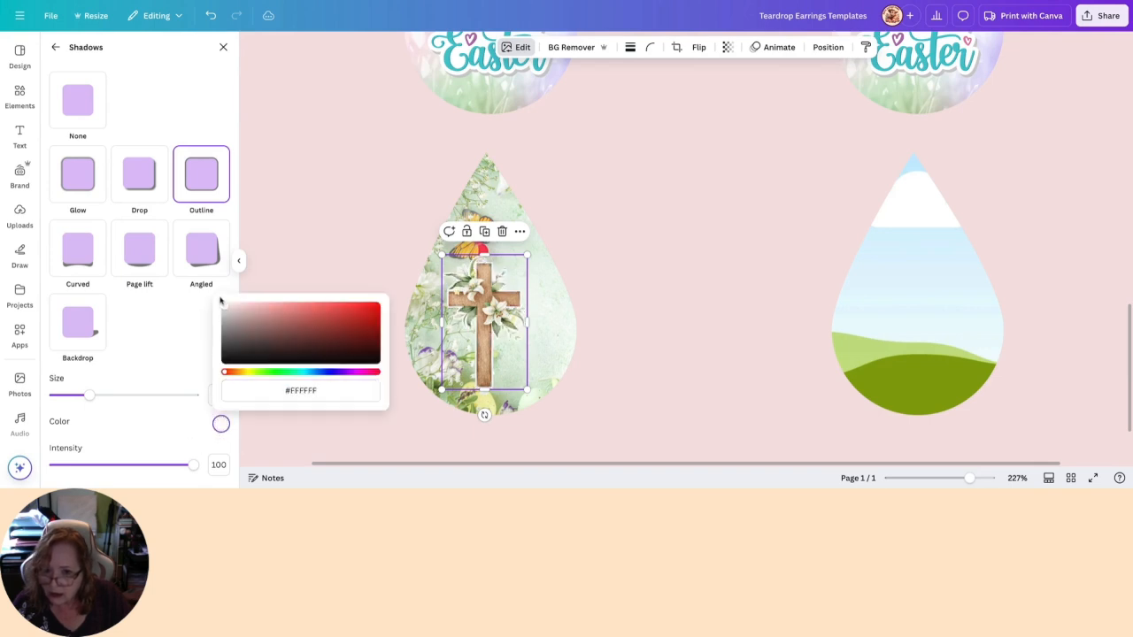
pyautogui.click(276, 221)
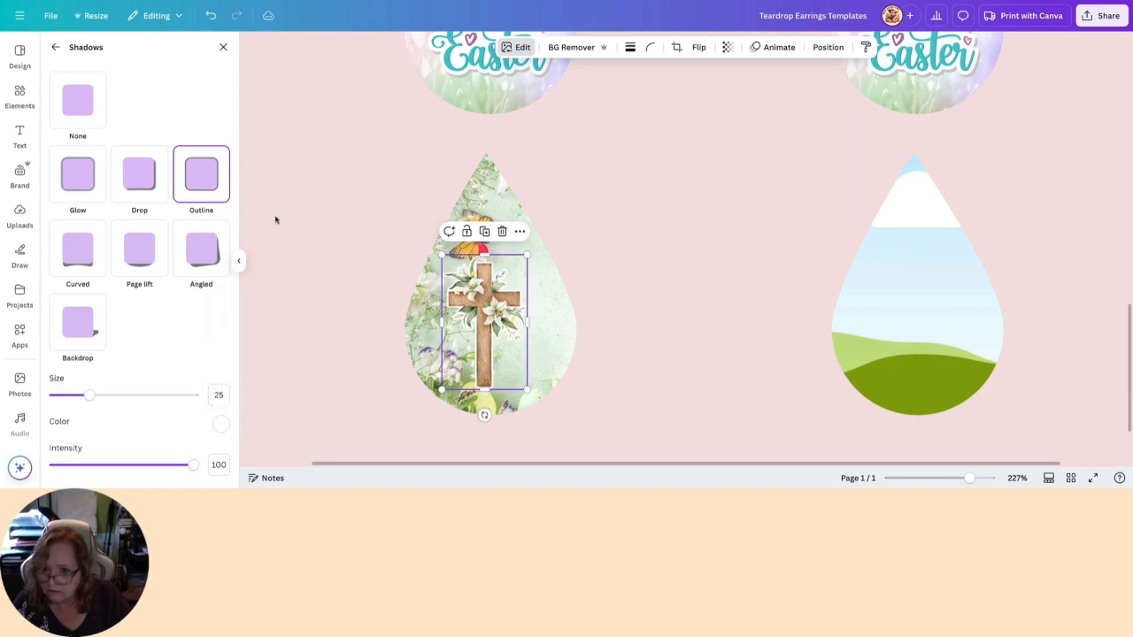
pyautogui.click(275, 220)
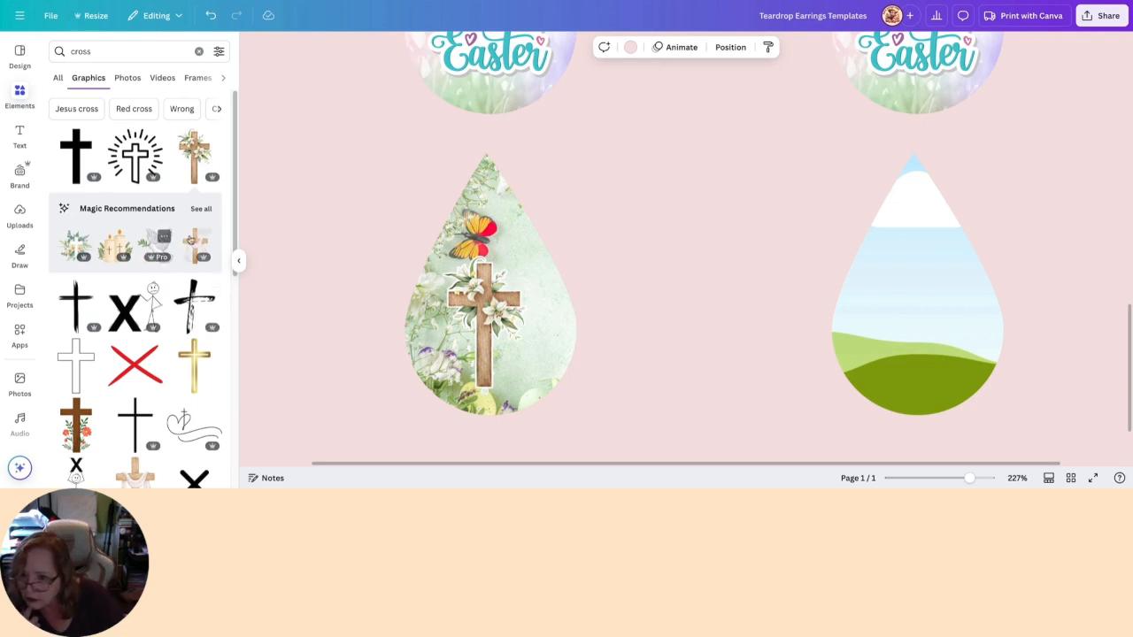
# - Browse the full set of graphics recommended for the lily cross, and look further through the cross graphics
pyautogui.click(202, 217)
pyautogui.scroll(-10, 202, 218)
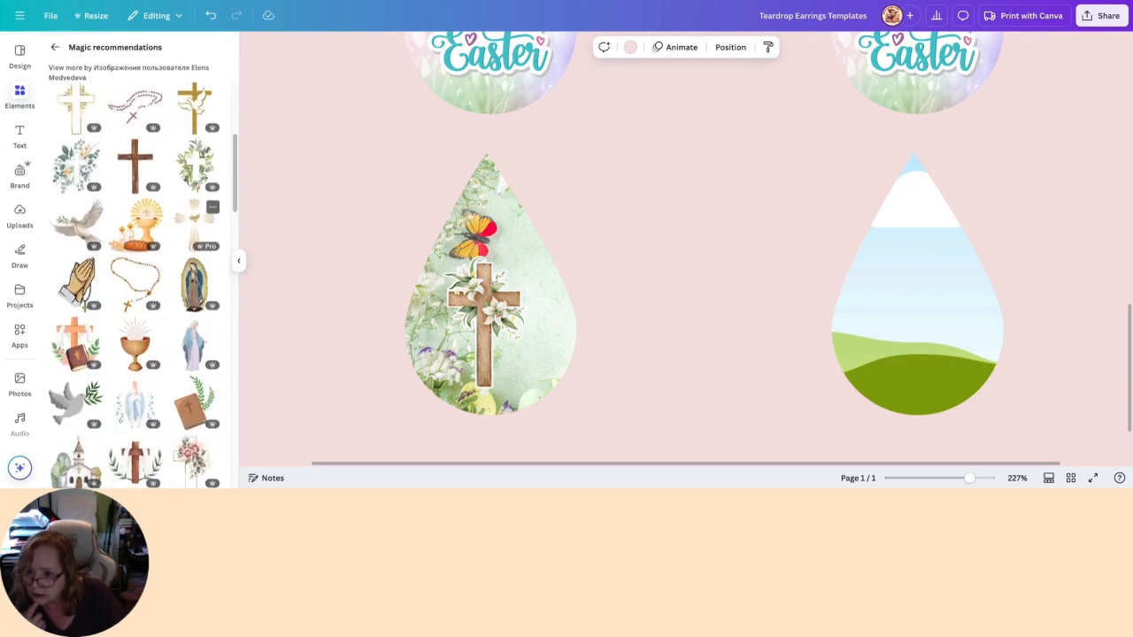
pyautogui.scroll(-5, 194, 188)
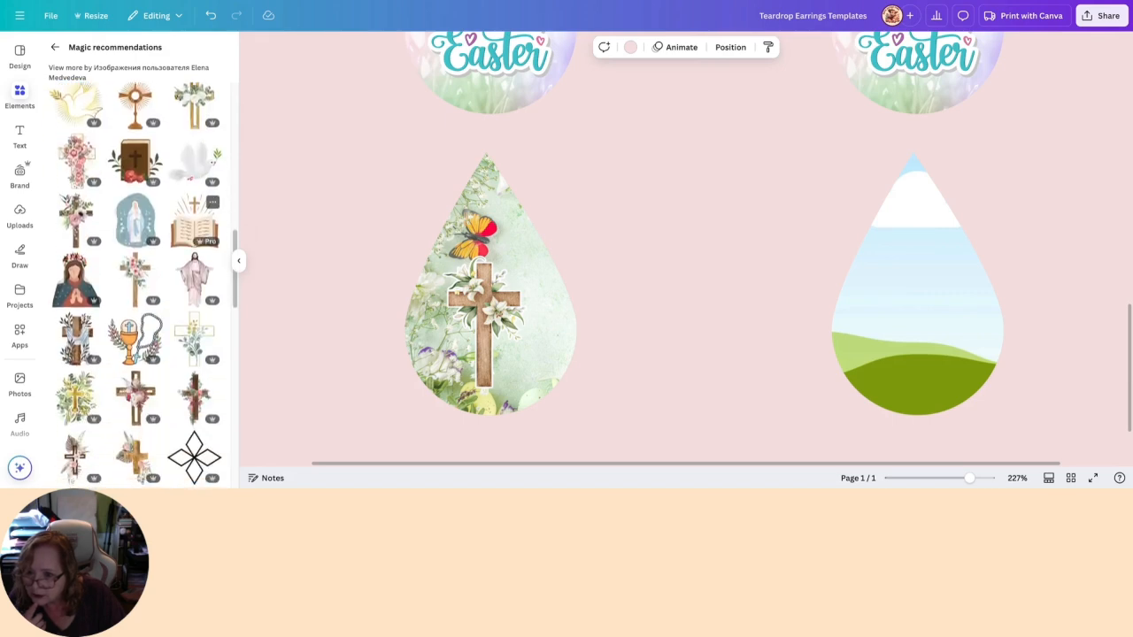
pyautogui.scroll(-10, 194, 187)
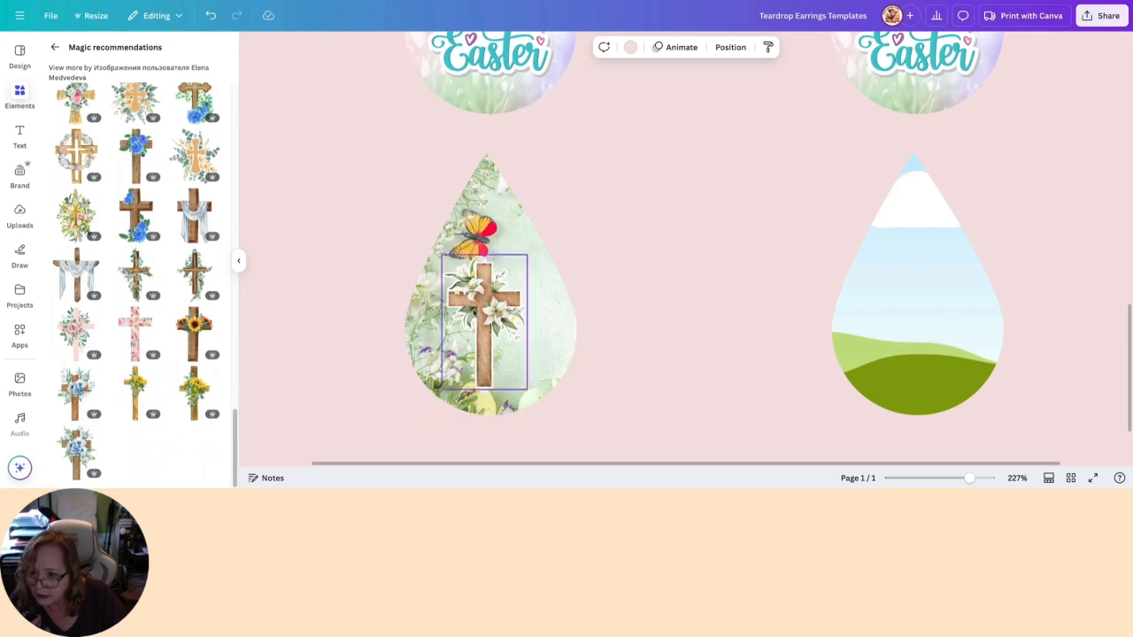
pyautogui.click(54, 48)
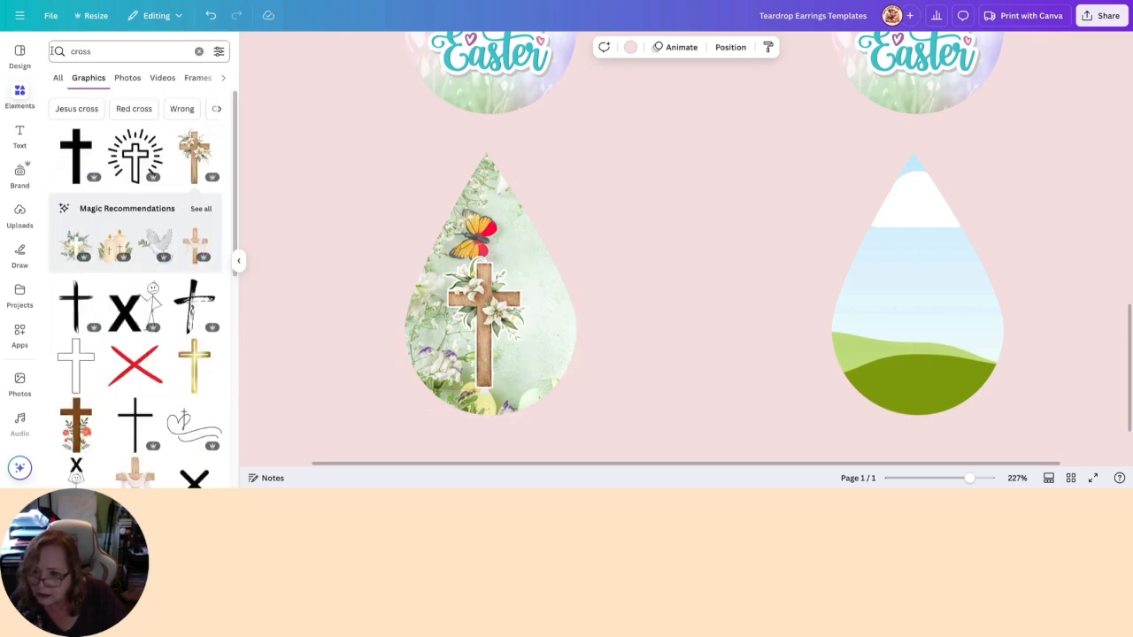
pyautogui.scroll(-3, 150, 281)
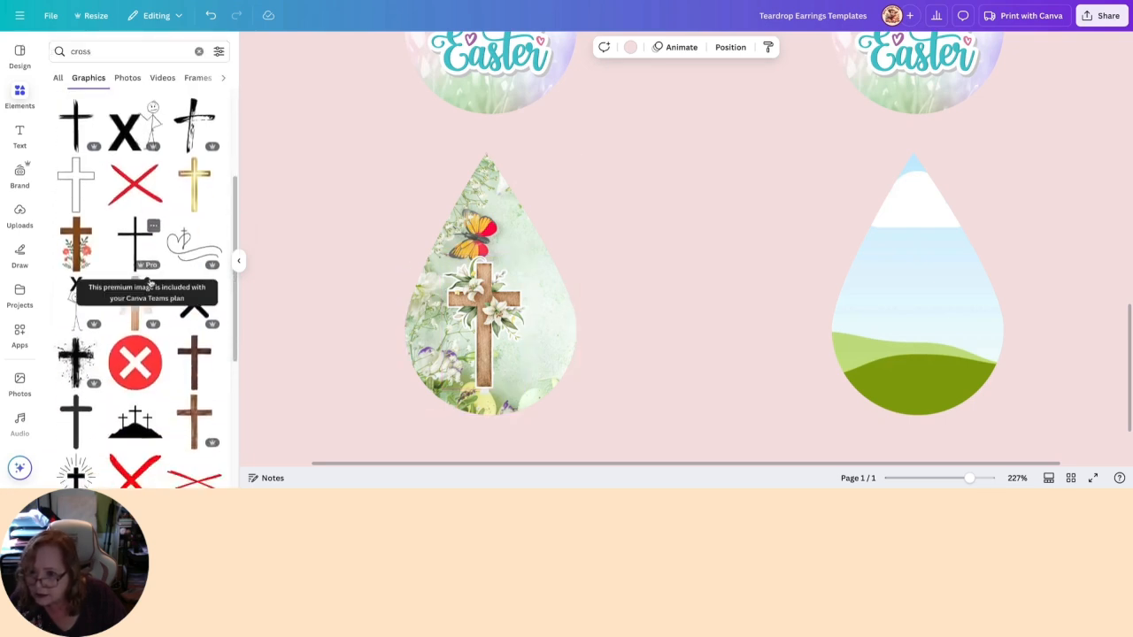
# - Filter the cross photo results to cut-outs only and look through them for a suitable cross
pyautogui.click(133, 78)
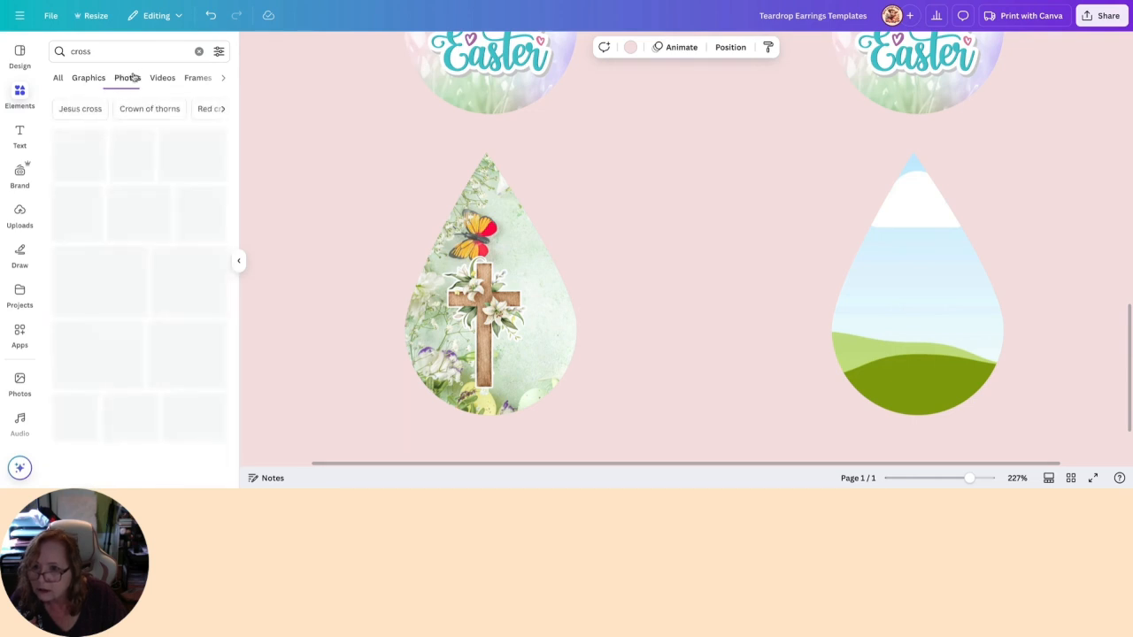
pyautogui.scroll(-5, 133, 266)
pyautogui.click(218, 51)
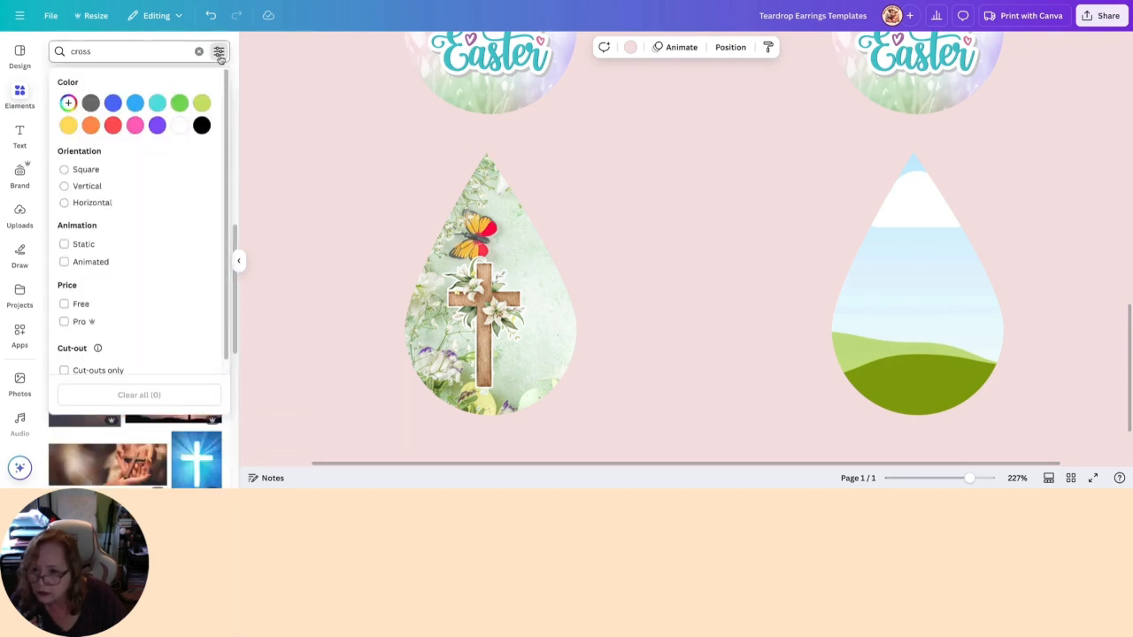
pyautogui.scroll(-1, 147, 292)
pyautogui.click(63, 356)
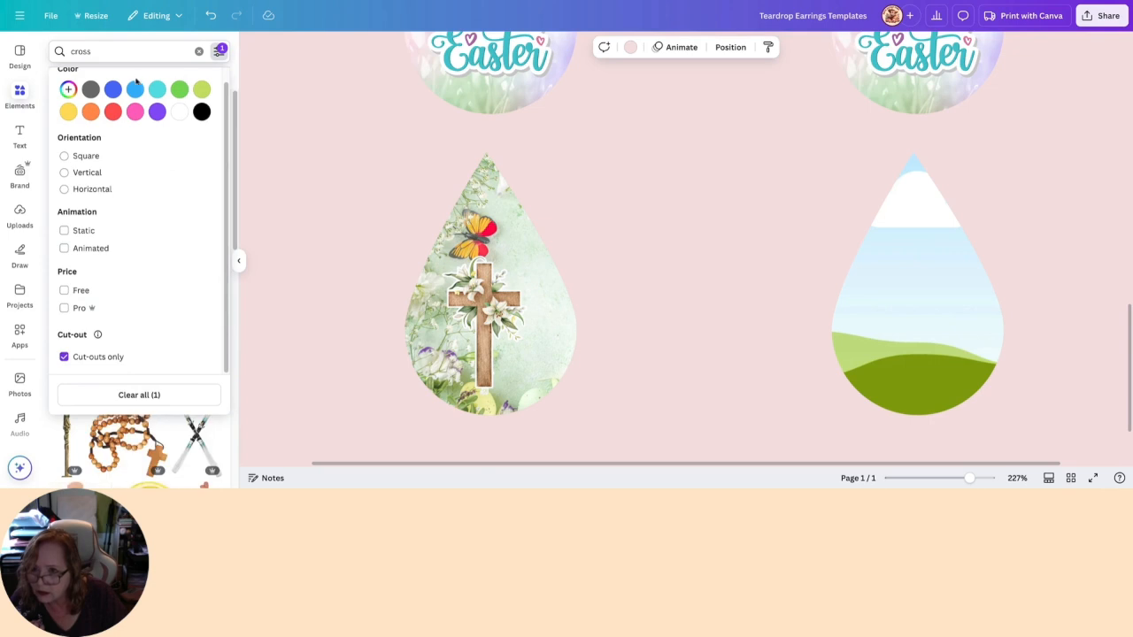
pyautogui.click(218, 51)
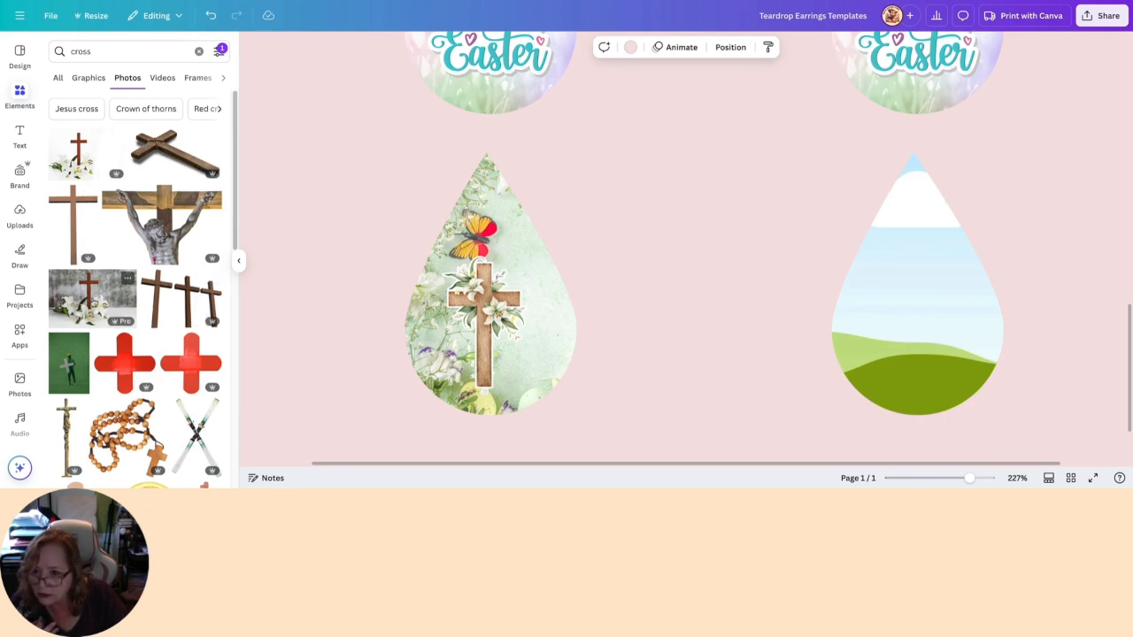
pyautogui.scroll(-4, 185, 303)
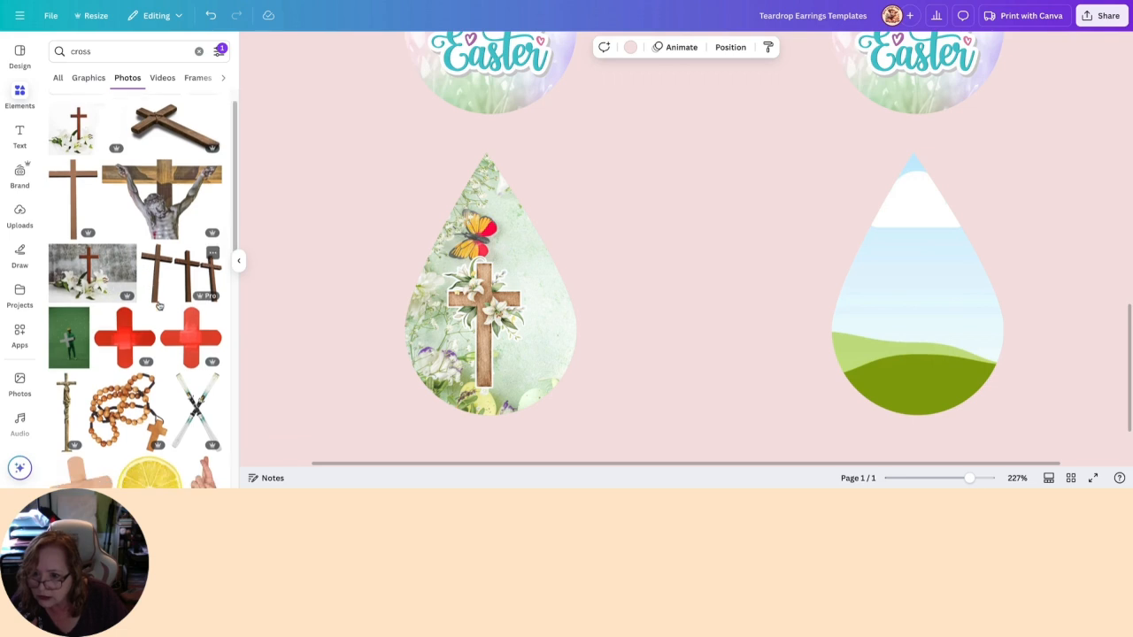
pyautogui.scroll(-6, 184, 303)
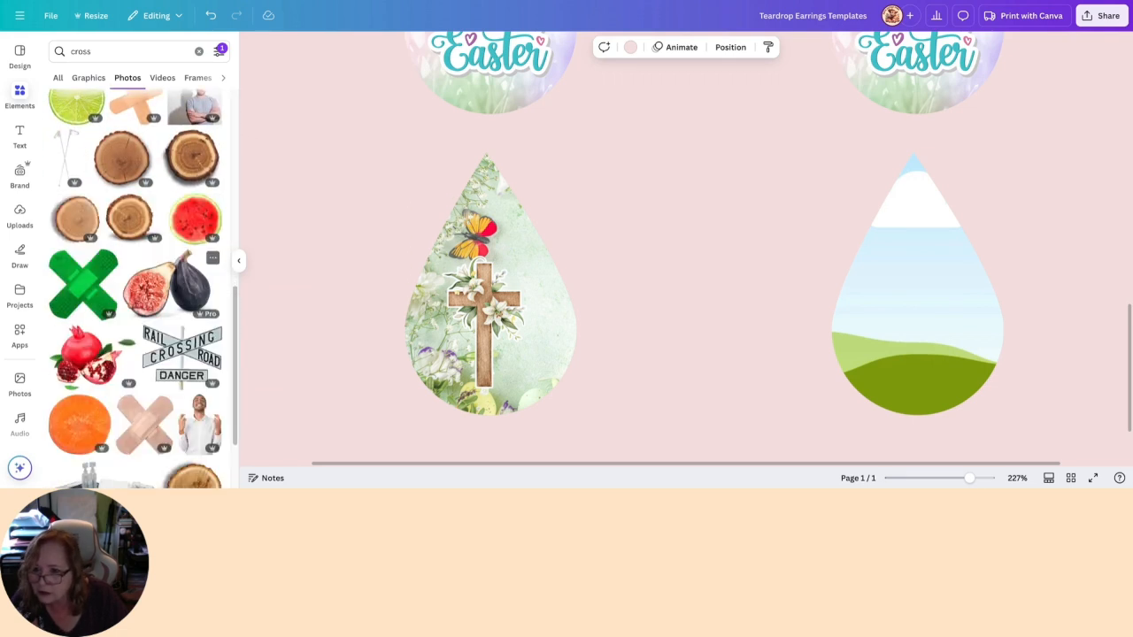
pyautogui.scroll(-4, 191, 297)
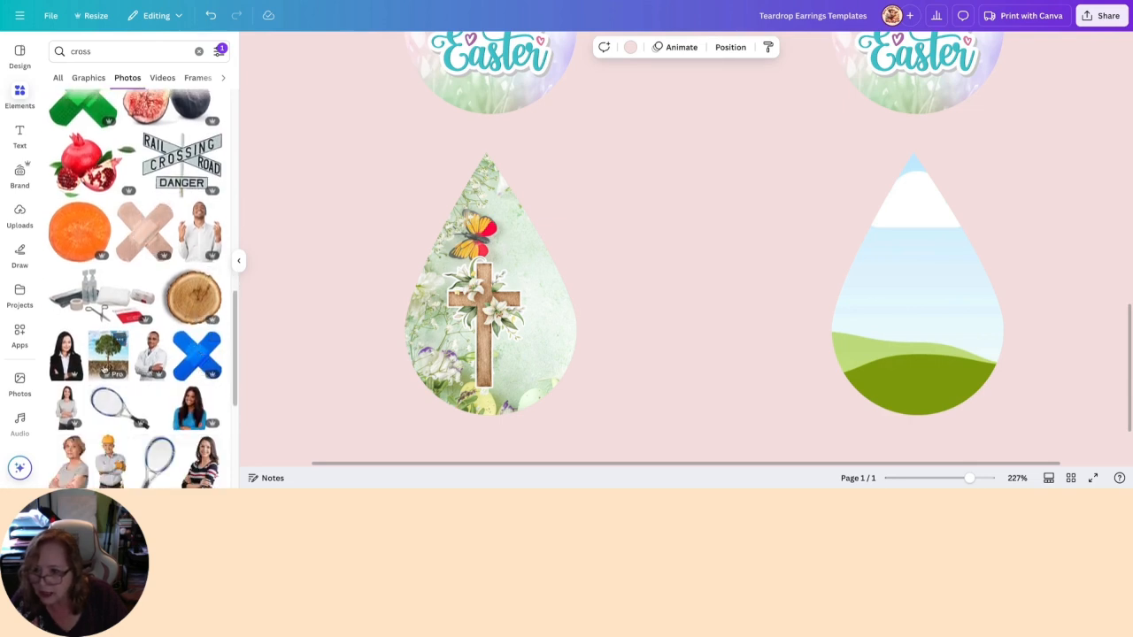
# - Look further through the cut-out cross photos for a suitable cross
pyautogui.scroll(-5, 204, 345)
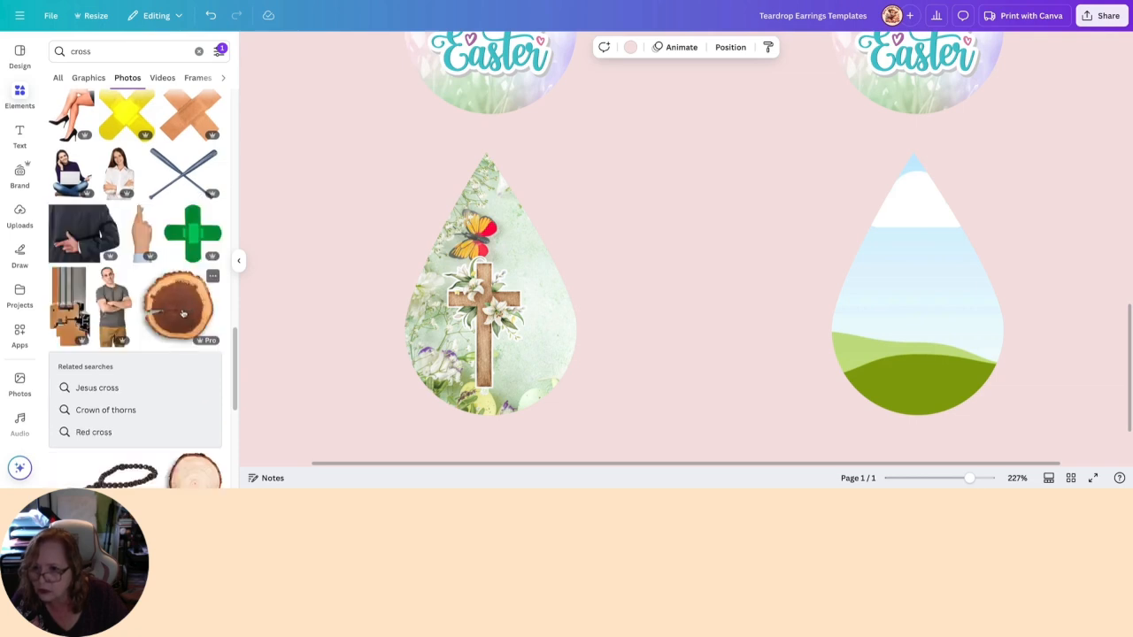
pyautogui.scroll(-5, 183, 313)
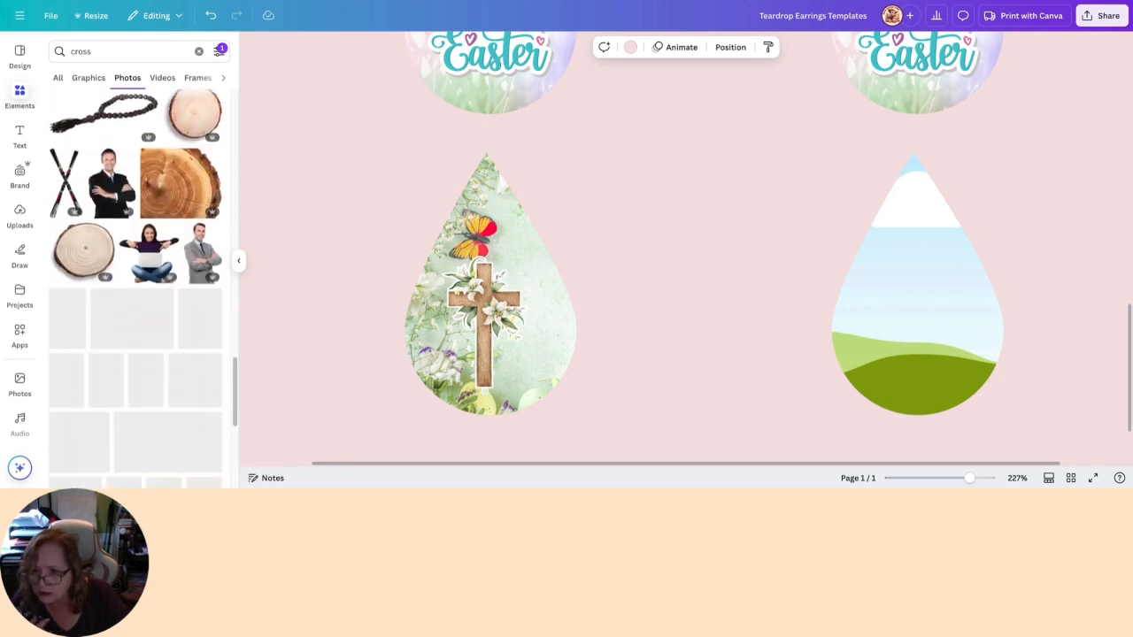
pyautogui.scroll(2, 124, 194)
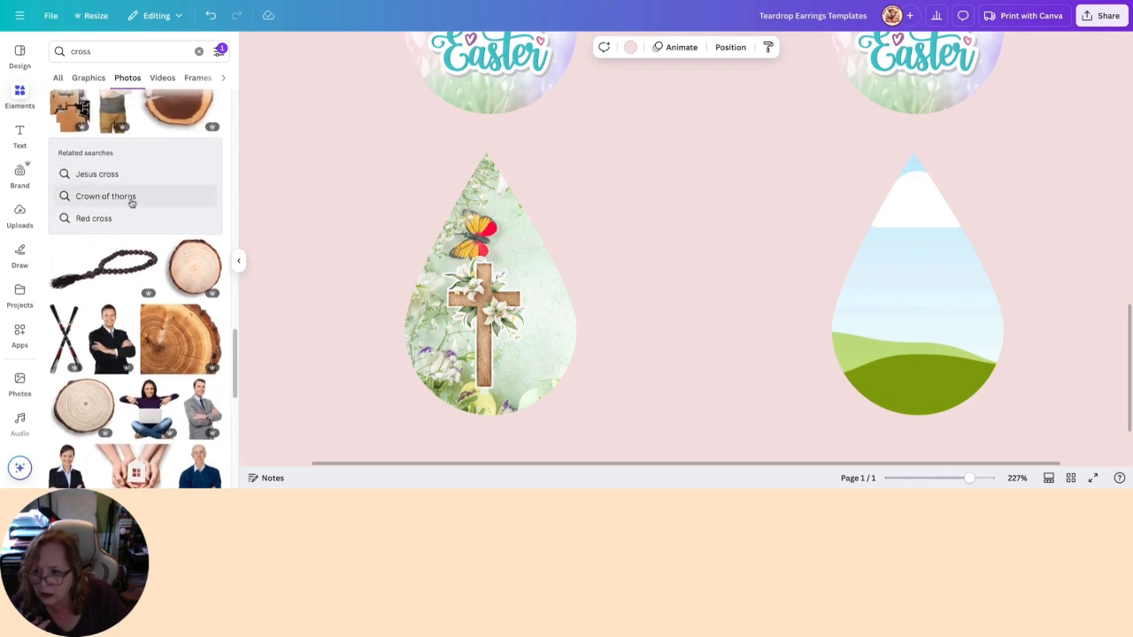
pyautogui.scroll(15, 192, 184)
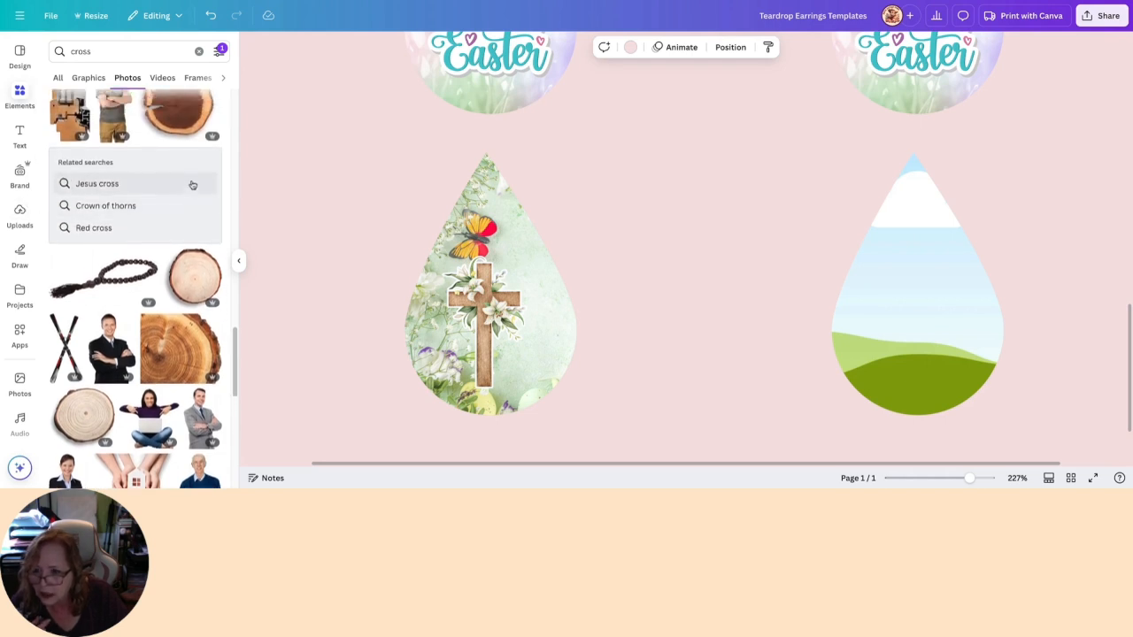
# - Switch to the cross graphics, remove the cut-outs only filter, and look through the crosses
pyautogui.click(103, 80)
pyautogui.click(219, 51)
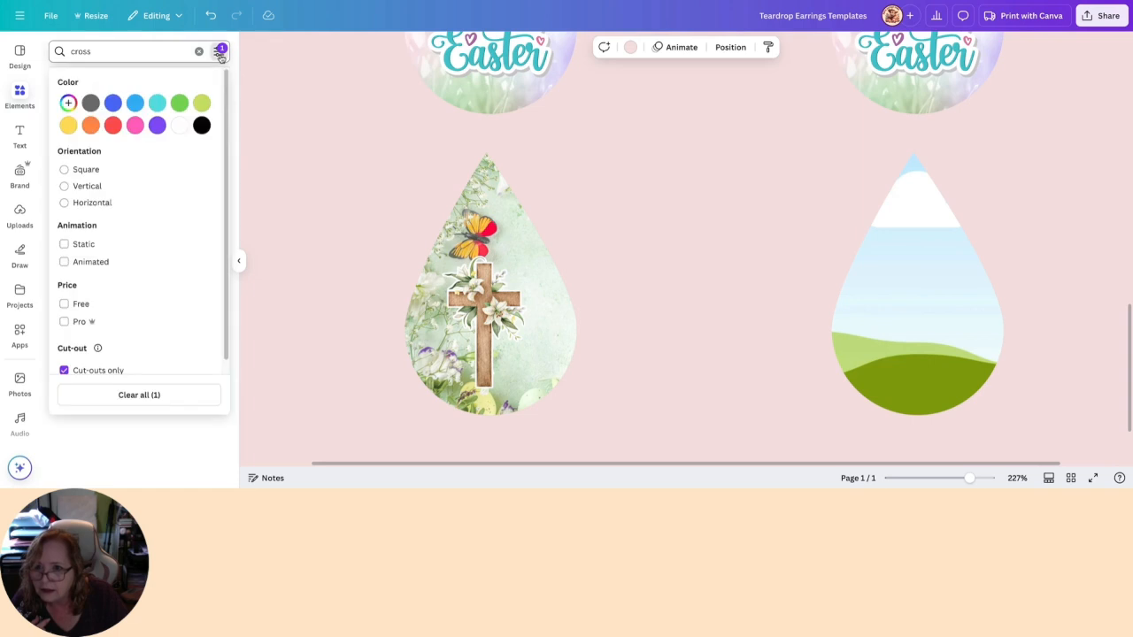
pyautogui.click(64, 370)
pyautogui.click(217, 51)
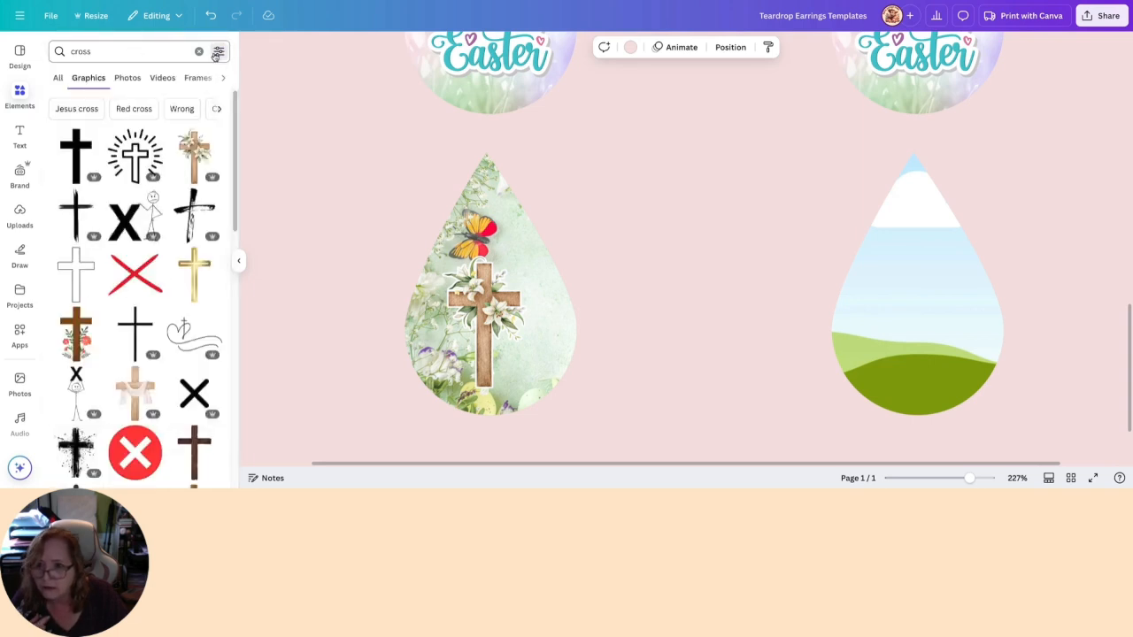
pyautogui.scroll(-5, 211, 252)
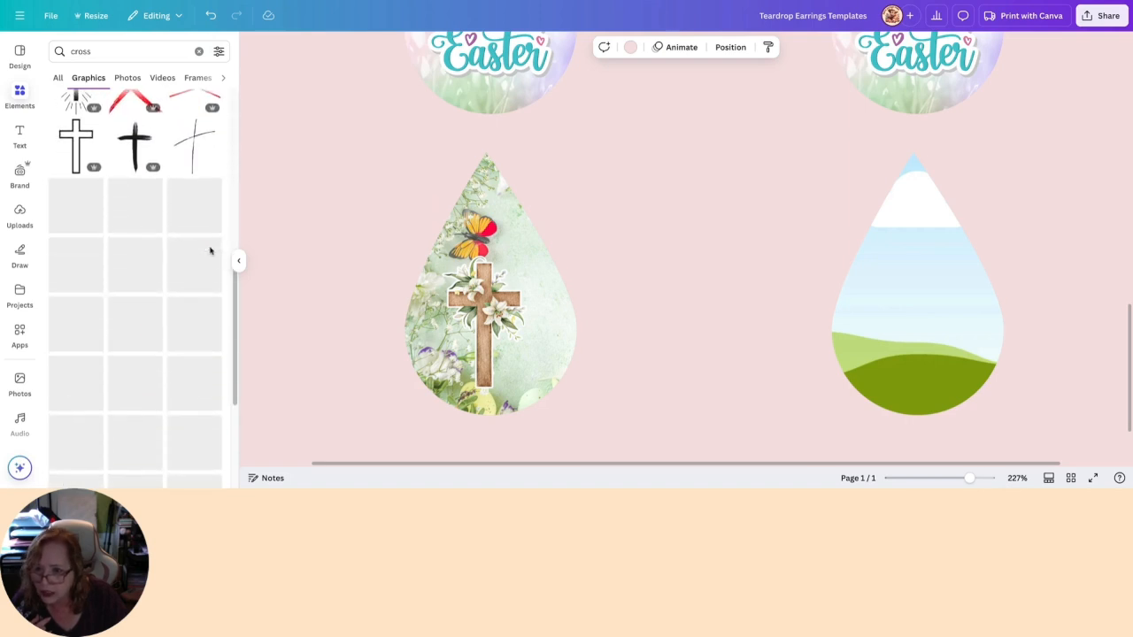
pyautogui.scroll(-3, 211, 253)
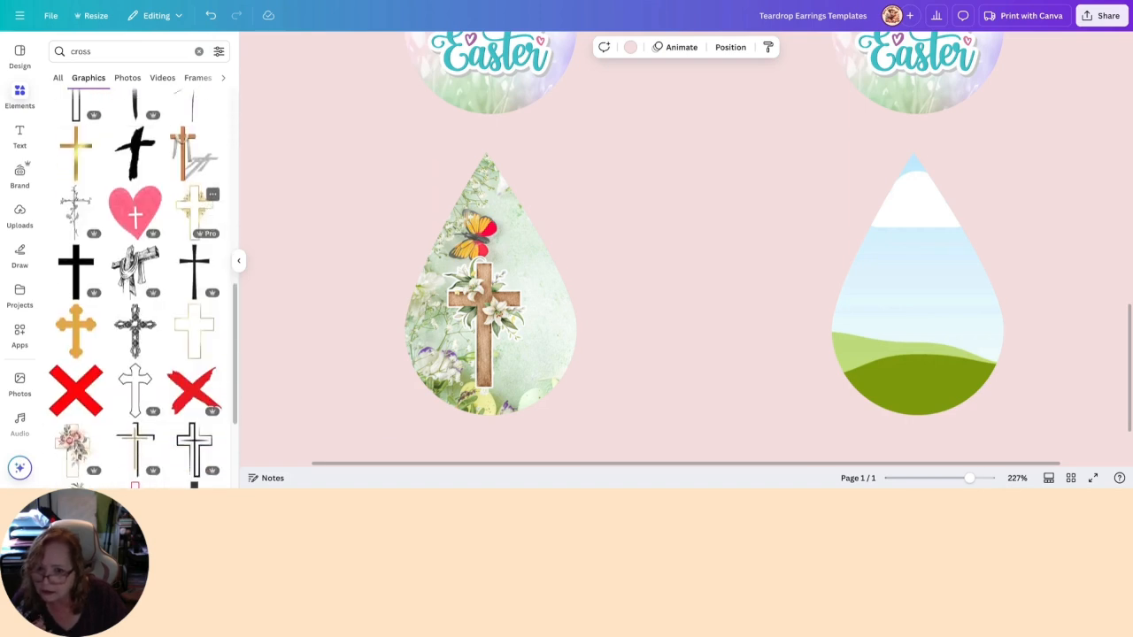
pyautogui.scroll(-10, 211, 253)
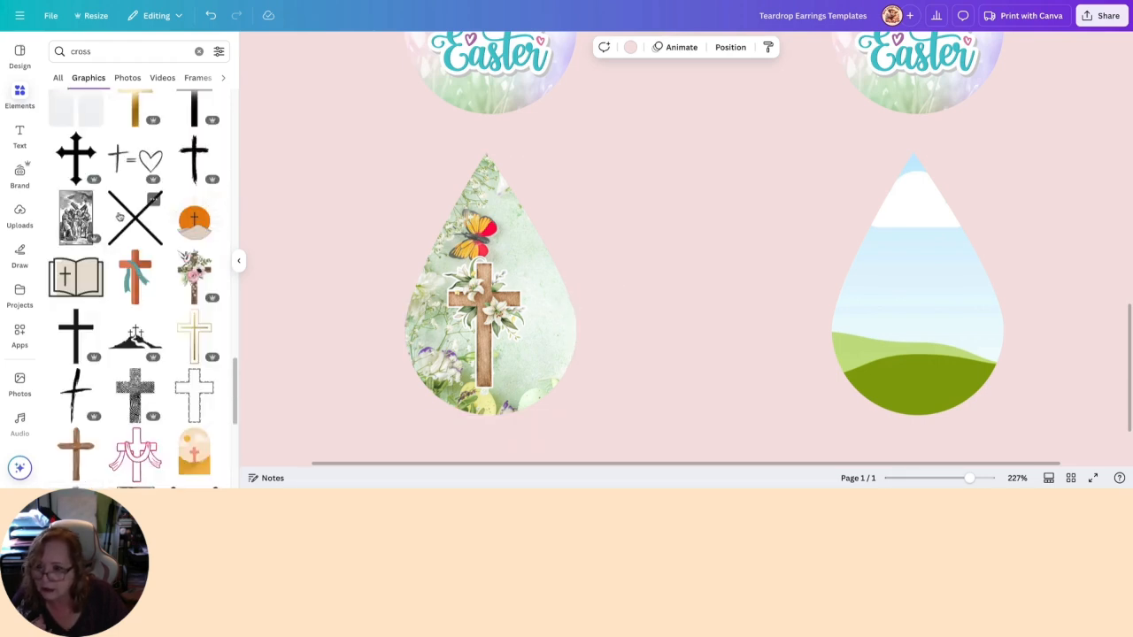
# - Clear the cross search and fill the empty teardrop with the recently used Easter floral photo
pyautogui.click(20, 97)
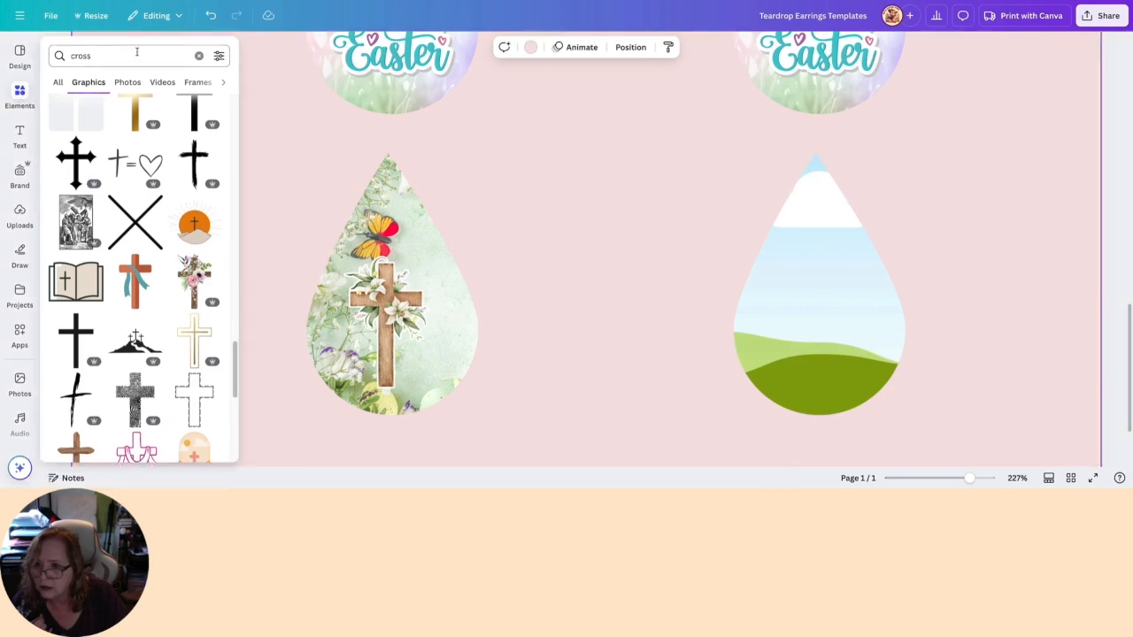
pyautogui.click(197, 56)
pyautogui.moveTo(127, 158); pyautogui.dragTo(819, 278)
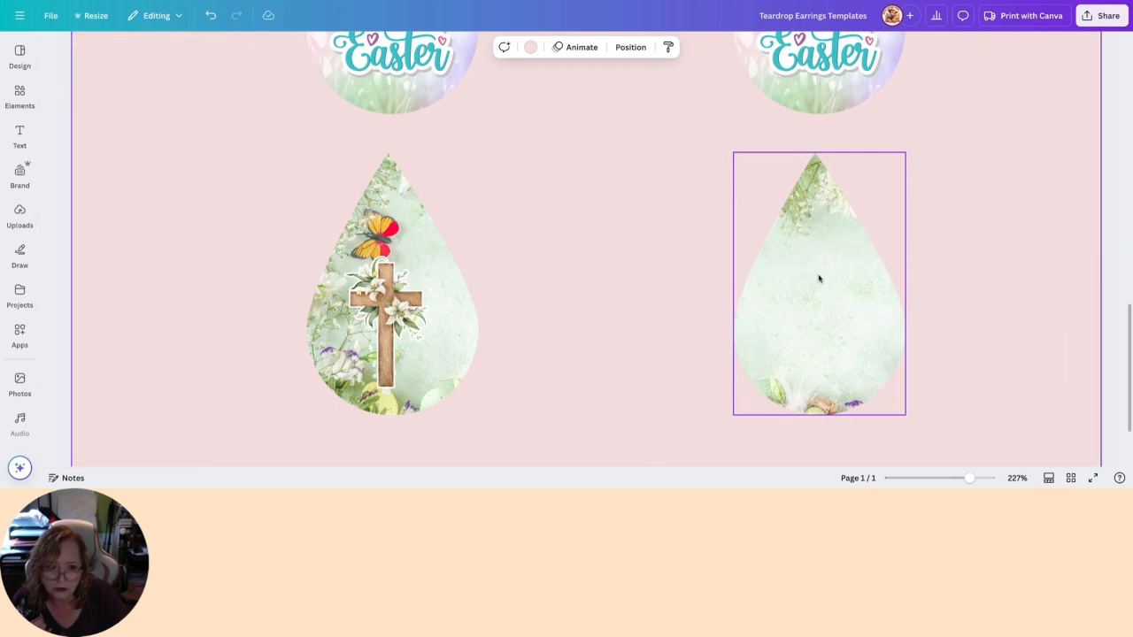
# - Reposition the floral photo inside the second teardrop so its pastel eggs and nest fall along the right edge
pyautogui.doubleClick(819, 279)
pyautogui.hscroll(5, 911, 278)
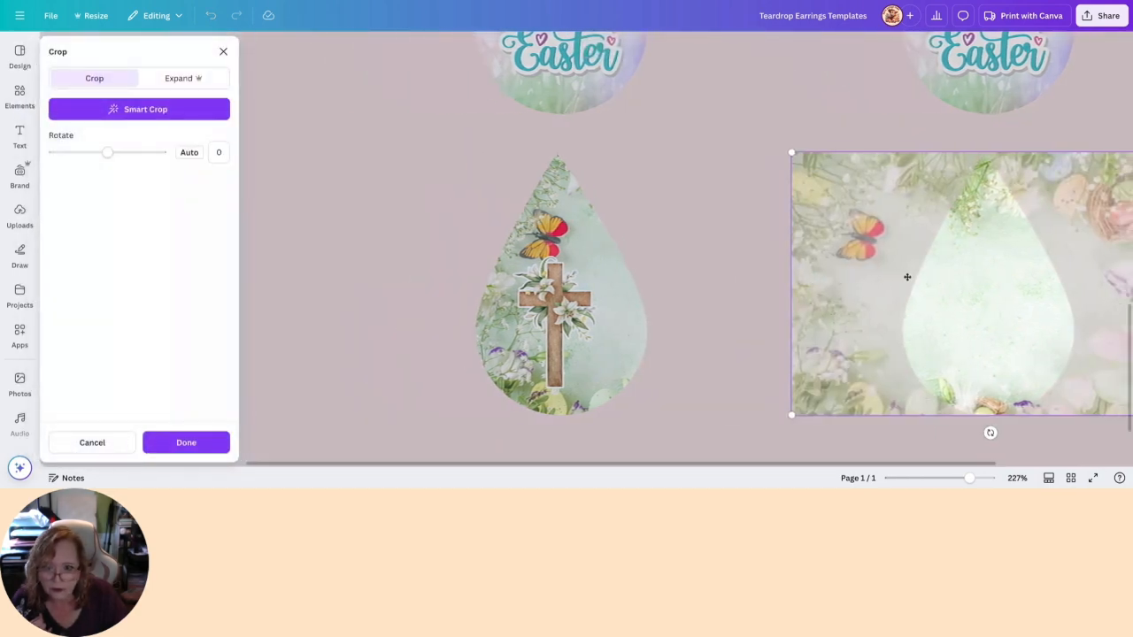
pyautogui.moveTo(824, 286); pyautogui.dragTo(727, 287)
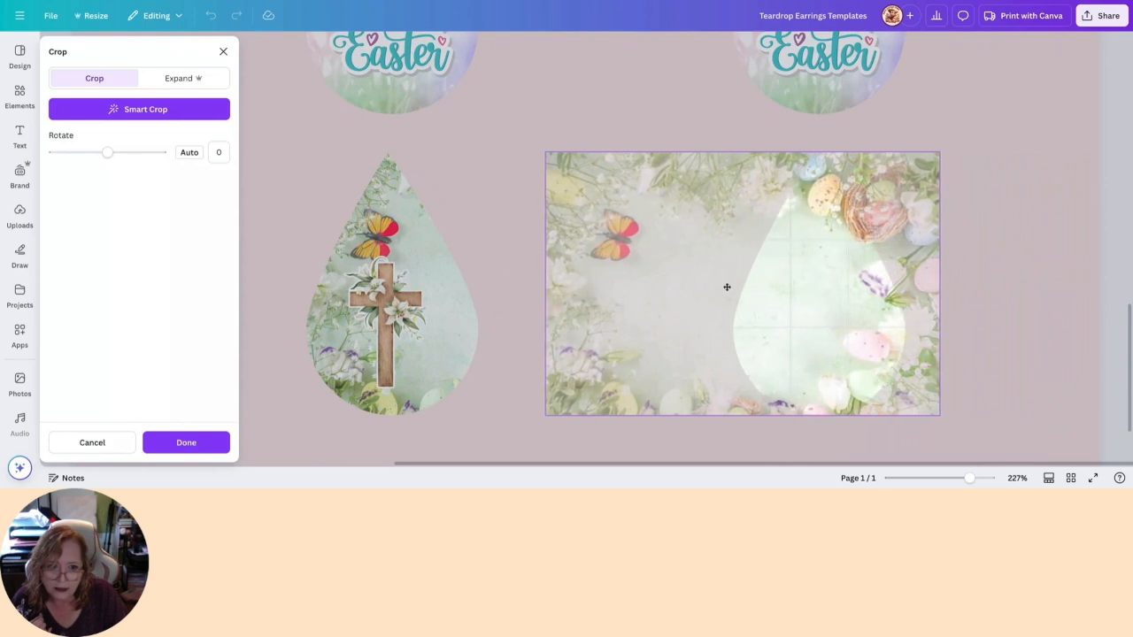
pyautogui.click(1050, 251)
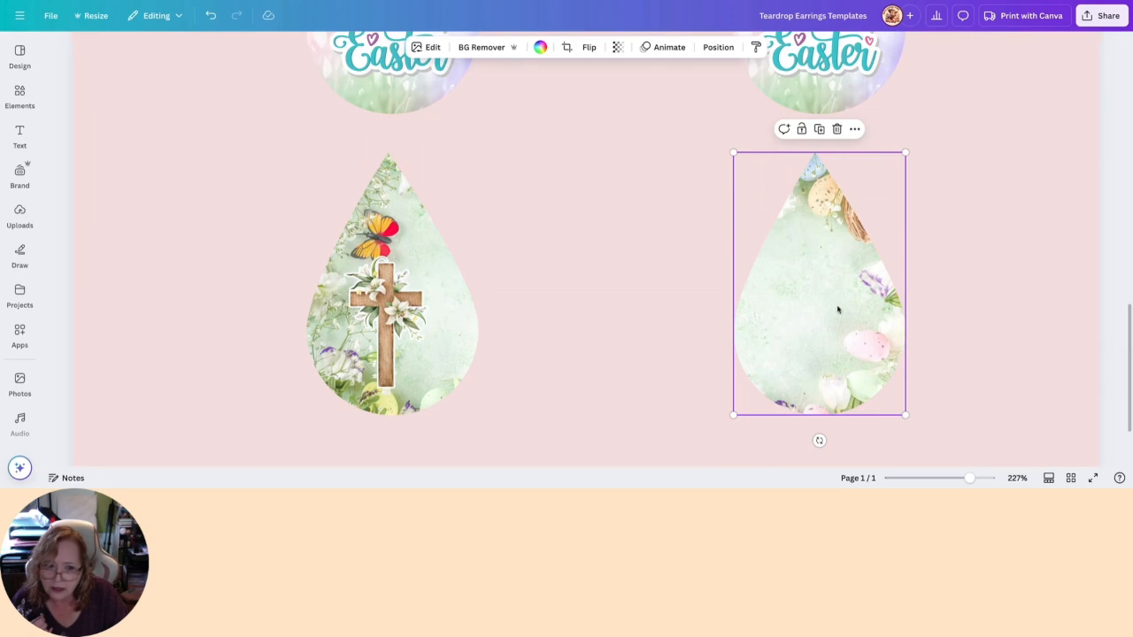
# - Duplicate the lily cross and move the copy beside the second floral teardrop
pyautogui.click(398, 317)
pyautogui.click(386, 232)
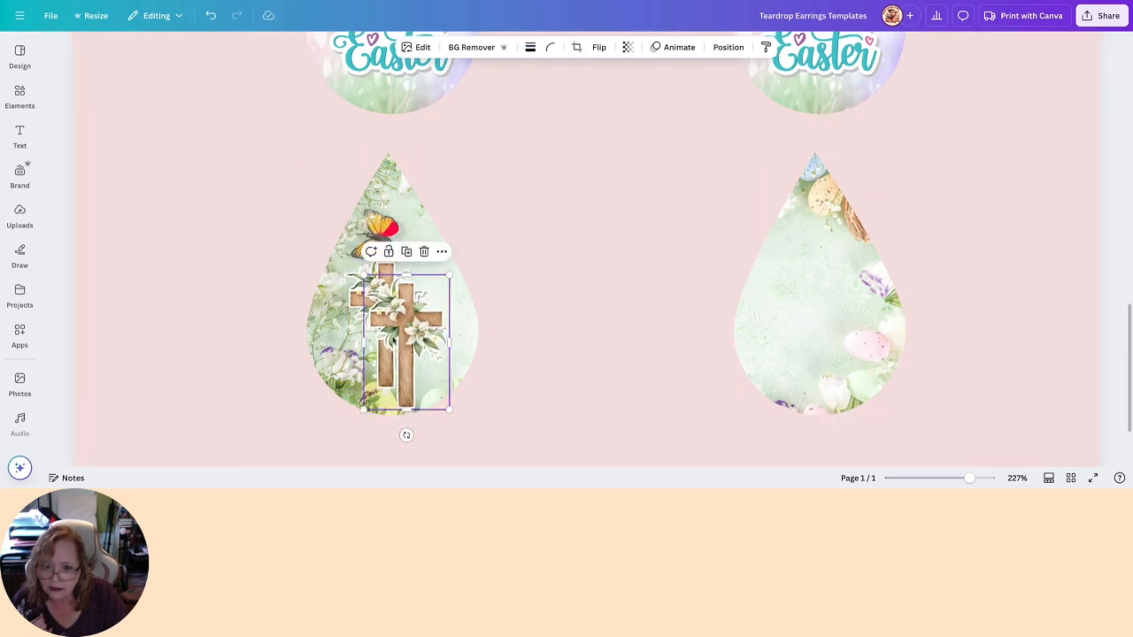
pyautogui.moveTo(405, 341); pyautogui.dragTo(692, 337)
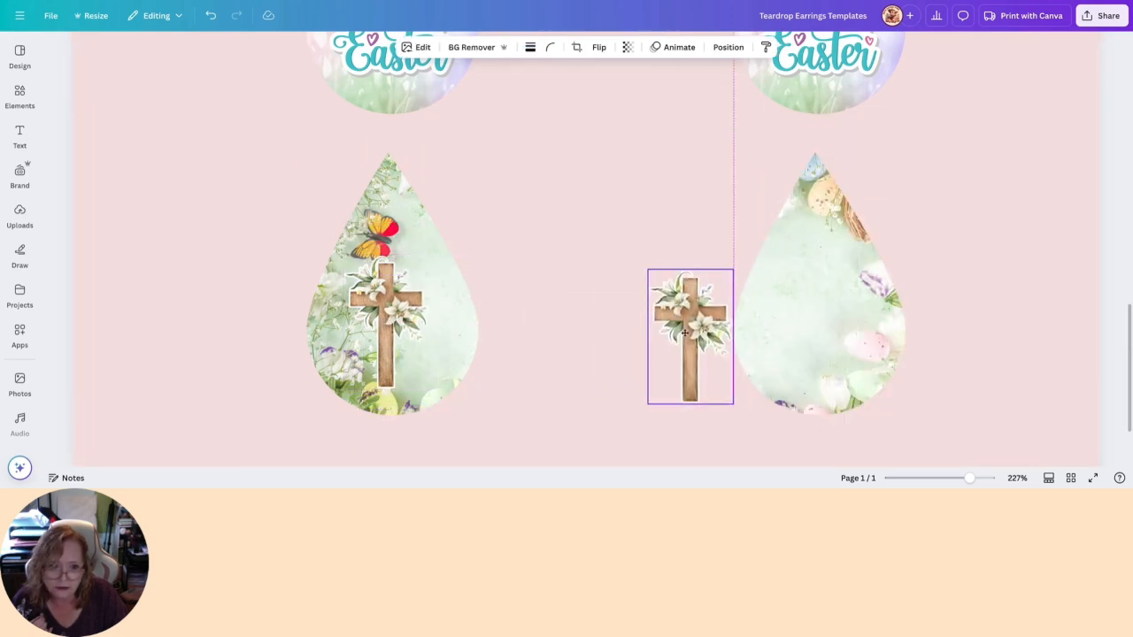
# - Lock the second floral teardrop and place the cross copy in its lower middle, level with the first cross
pyautogui.click(807, 332)
pyautogui.click(801, 130)
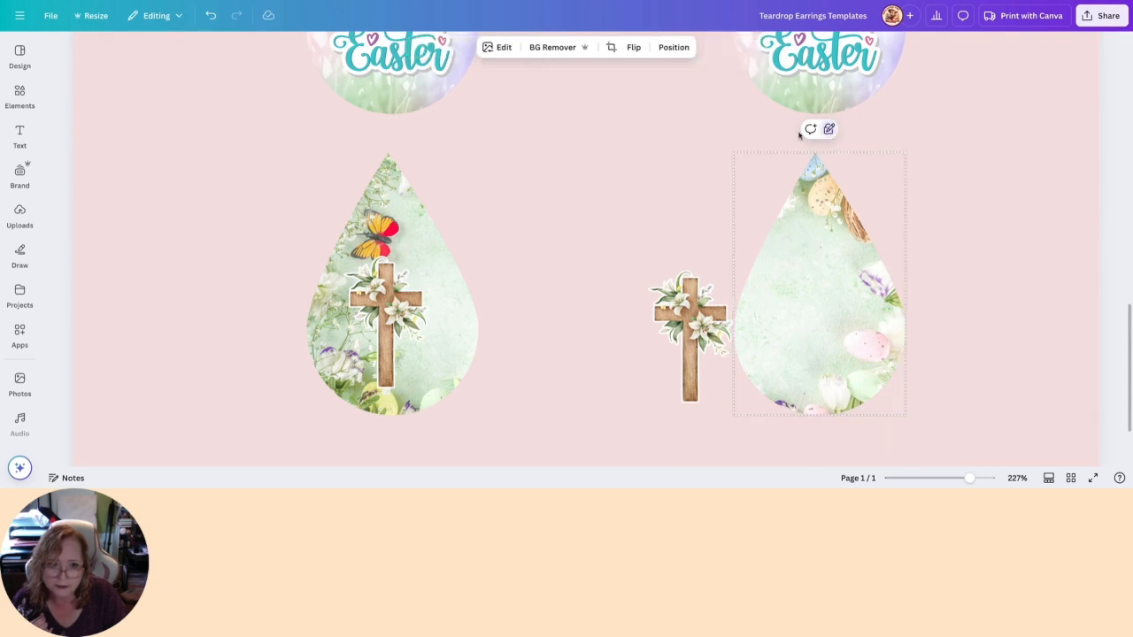
pyautogui.keyDown('shift'); pyautogui.click(715, 347); pyautogui.keyUp('shift')
pyautogui.moveTo(696, 350); pyautogui.dragTo(825, 321)
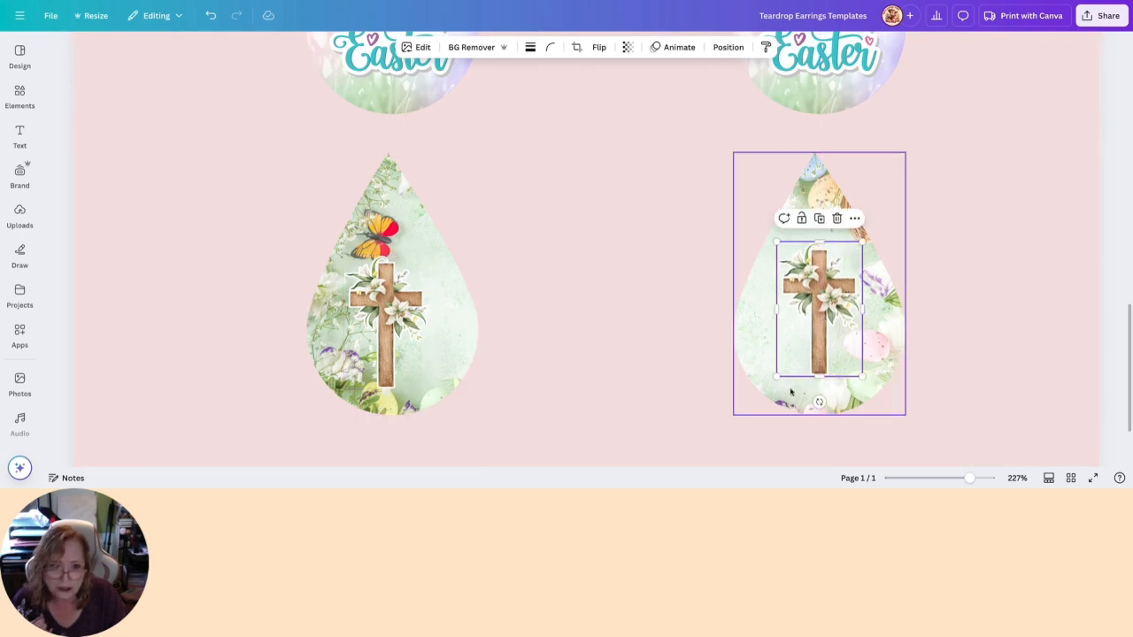
pyautogui.moveTo(821, 298)
pyautogui.mouseDown()
pyautogui.moveTo(680, 302)
pyautogui.moveTo(821, 299)
pyautogui.moveTo(816, 284)
pyautogui.moveTo(815, 309)
pyautogui.mouseUp()
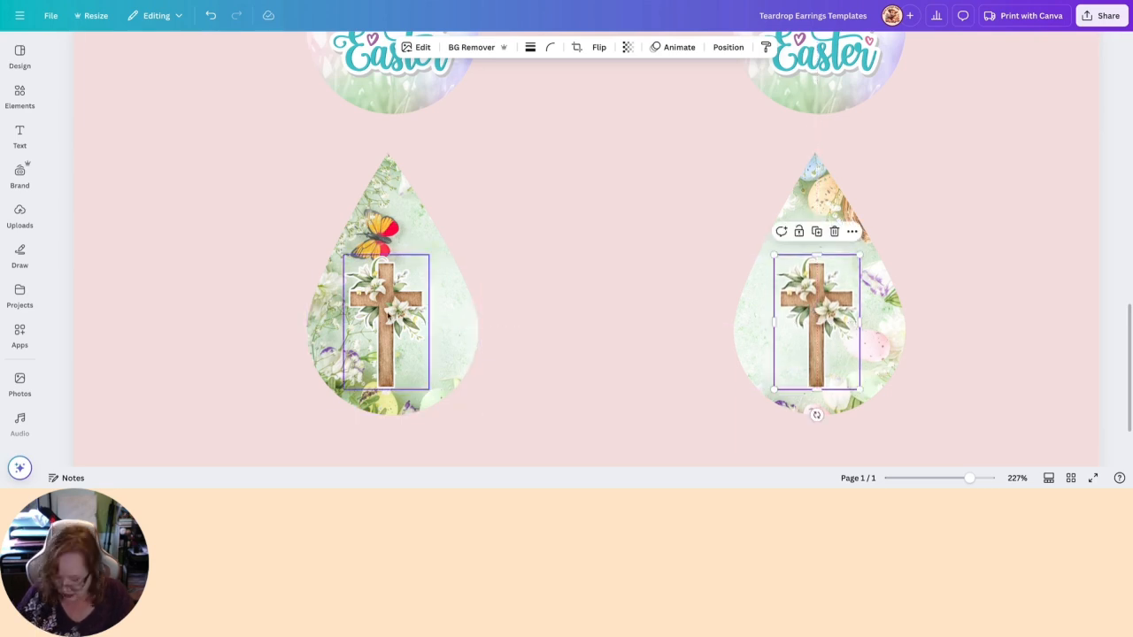
pyautogui.keyDown('shift'); pyautogui.click(387, 312); pyautogui.keyUp('shift')
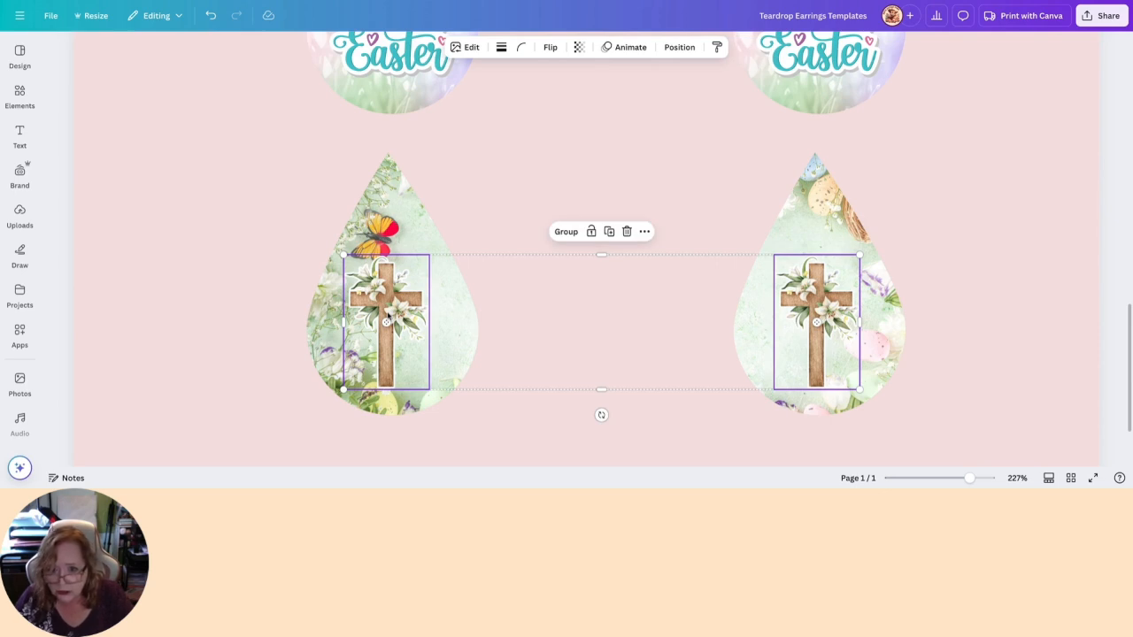
pyautogui.click(989, 372)
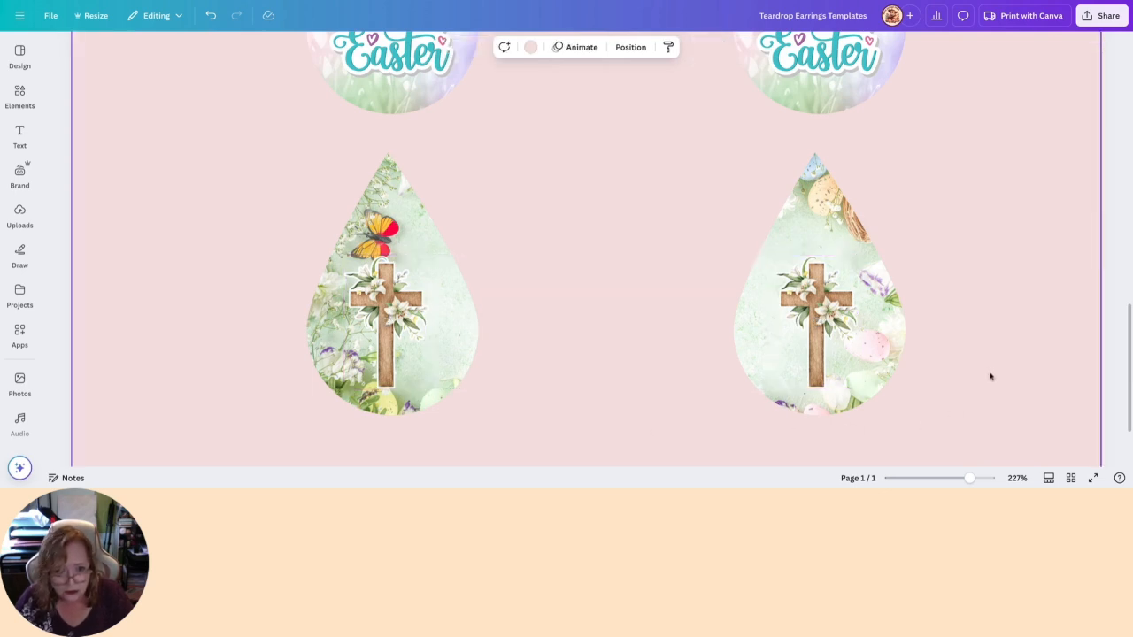
# - Unlock the second floral teardrop and shift its photo so the butterfly sits above the cross, matching the first teardrop
pyautogui.click(897, 335)
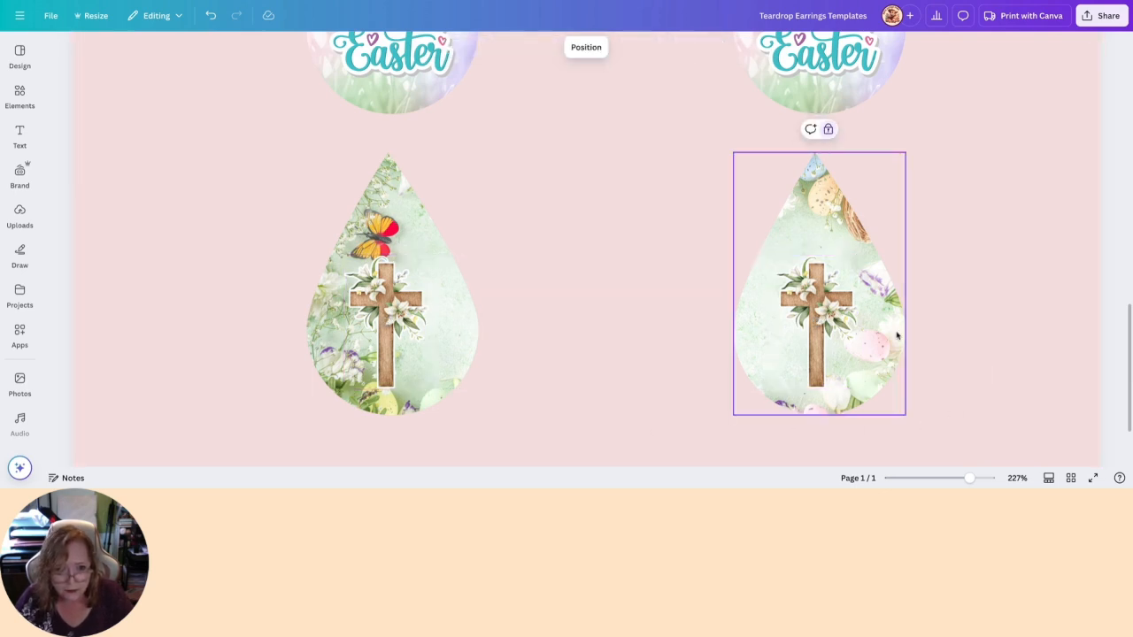
pyautogui.click(829, 129)
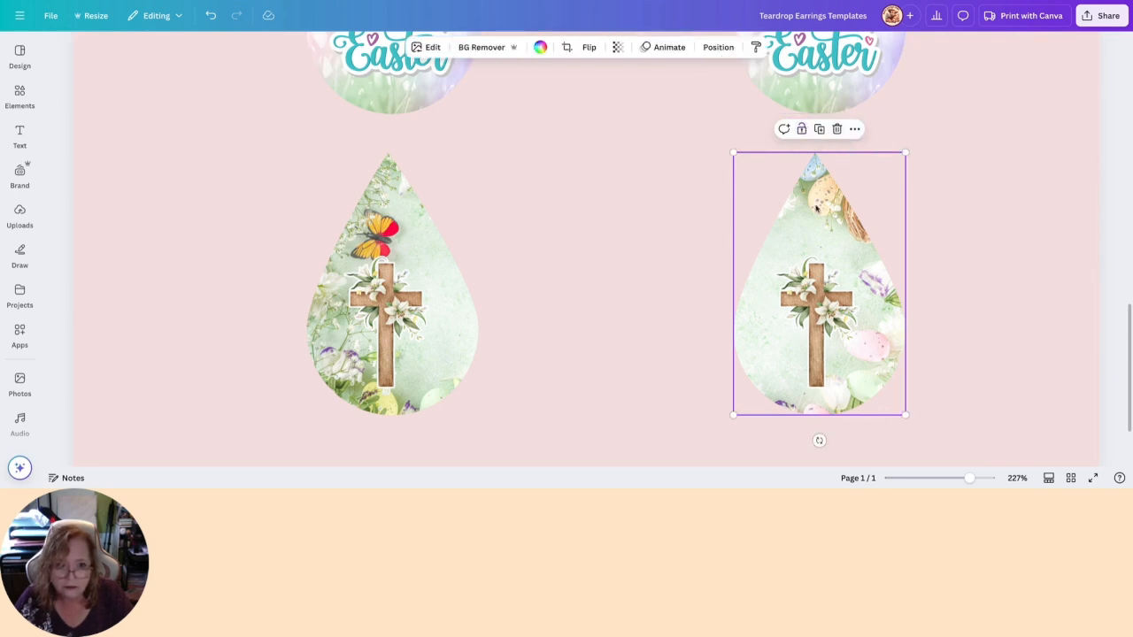
pyautogui.doubleClick(816, 208)
pyautogui.hscroll(2, 898, 224)
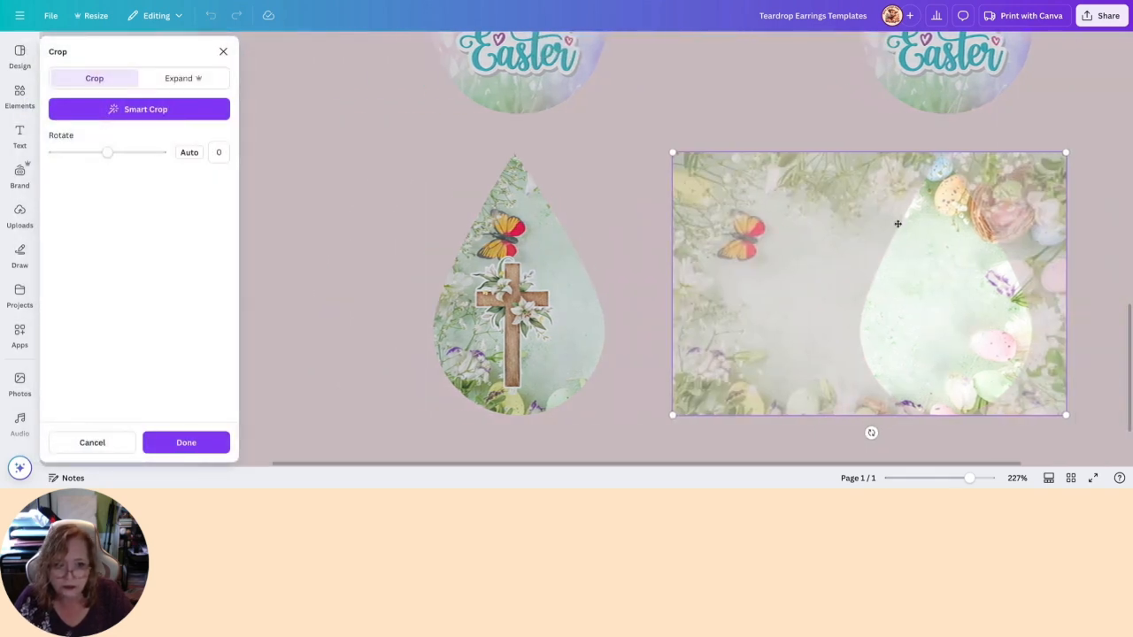
pyautogui.moveTo(849, 213); pyautogui.dragTo(942, 213)
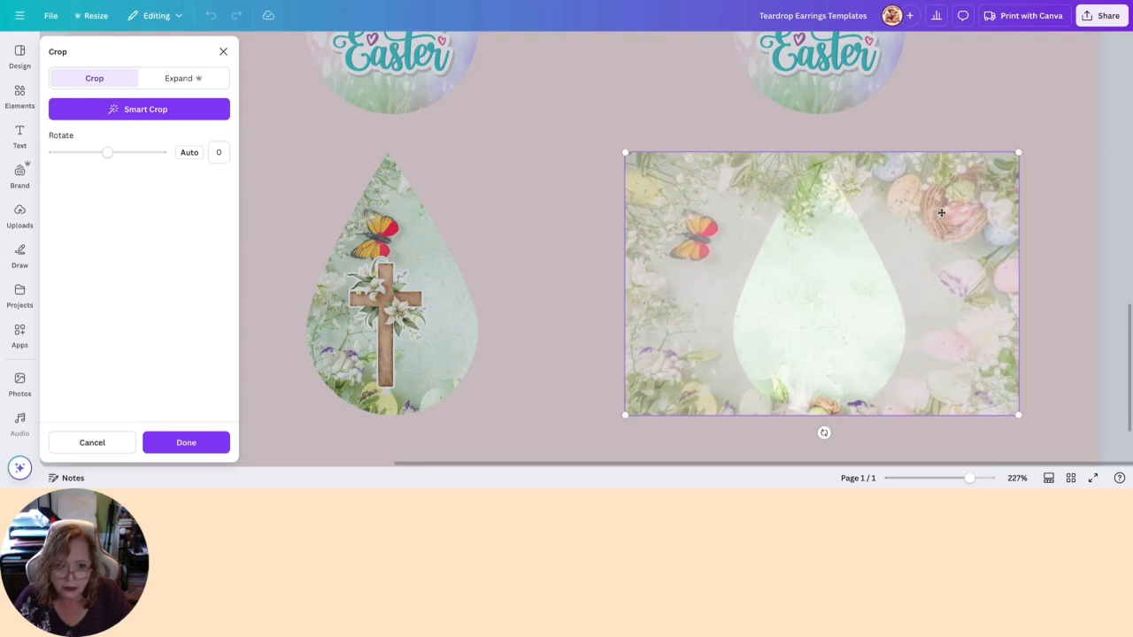
pyautogui.click(586, 236)
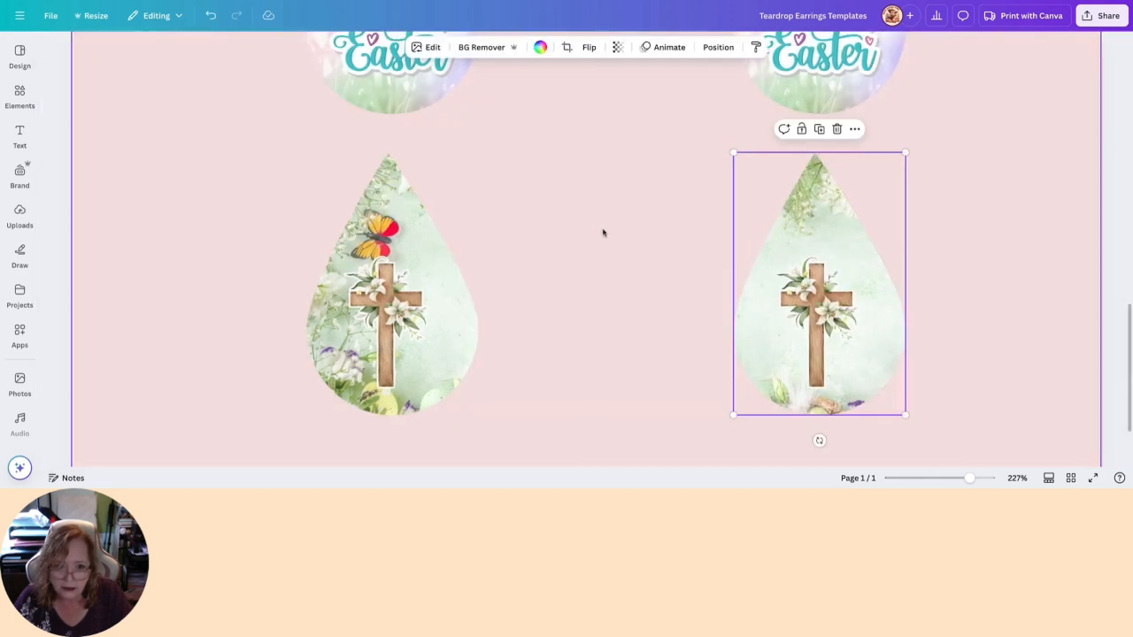
pyautogui.doubleClick(823, 199)
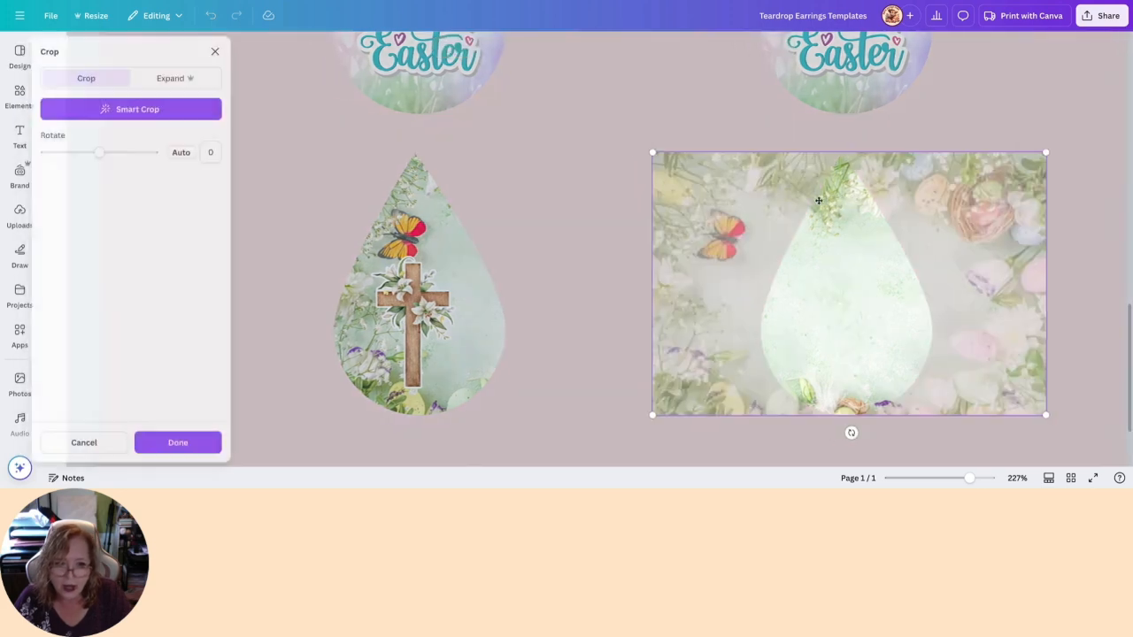
pyautogui.hscroll(2, 839, 205)
pyautogui.moveTo(828, 206); pyautogui.dragTo(967, 205)
pyautogui.click(675, 238)
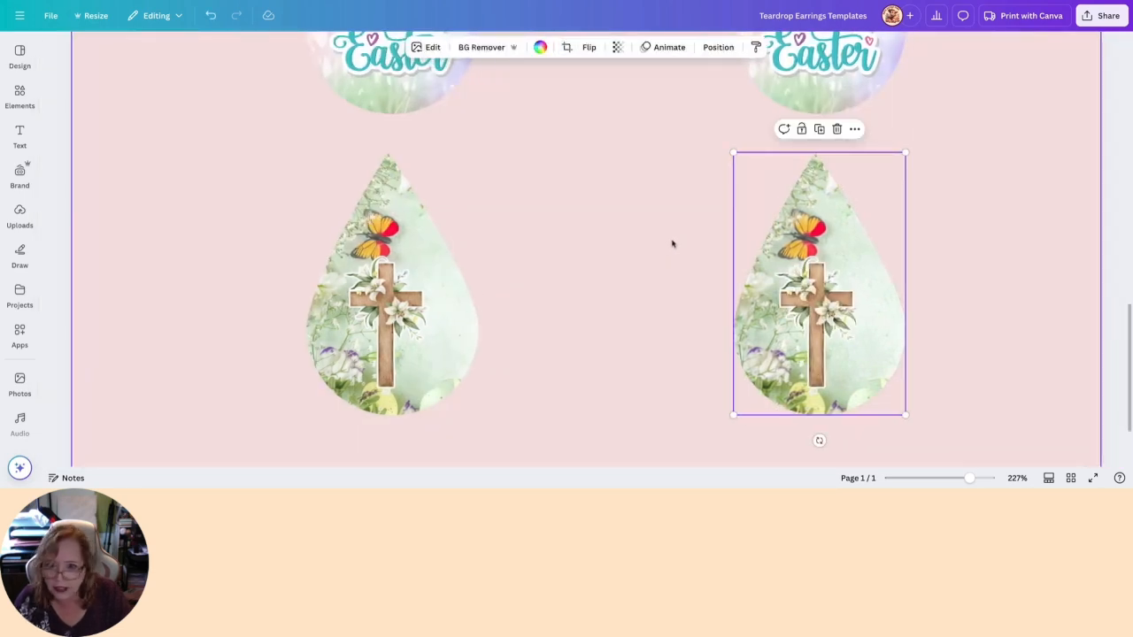
pyautogui.click(672, 244)
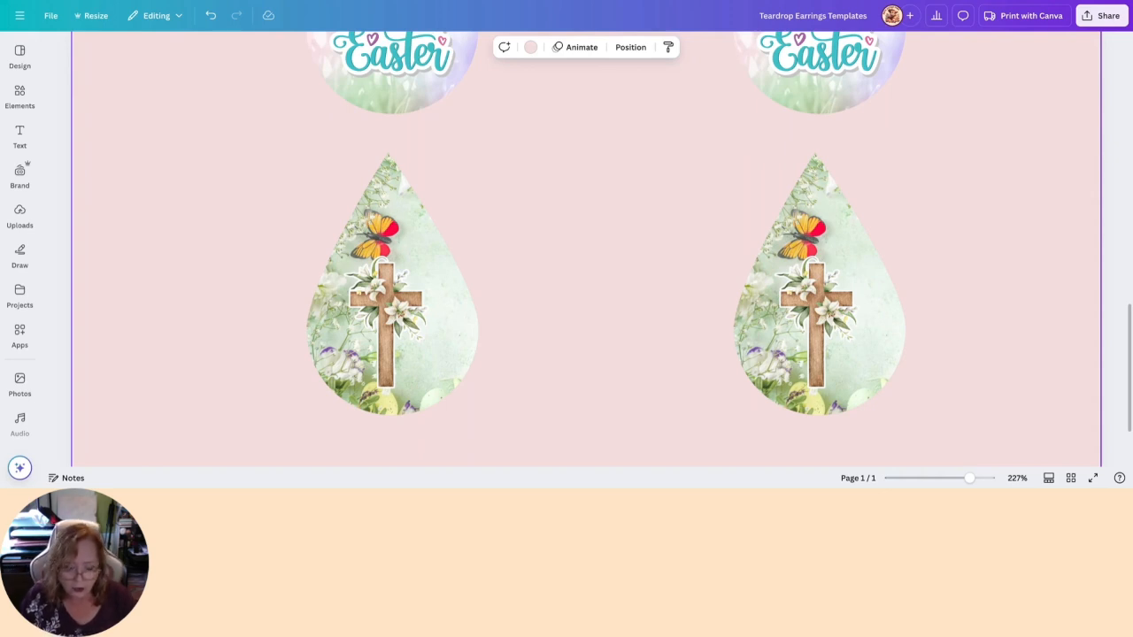
# - Review the whole page with its four teardrop earring pairs
pyautogui.moveTo(968, 478); pyautogui.dragTo(945, 478)
pyautogui.scroll(3, 933, 442)
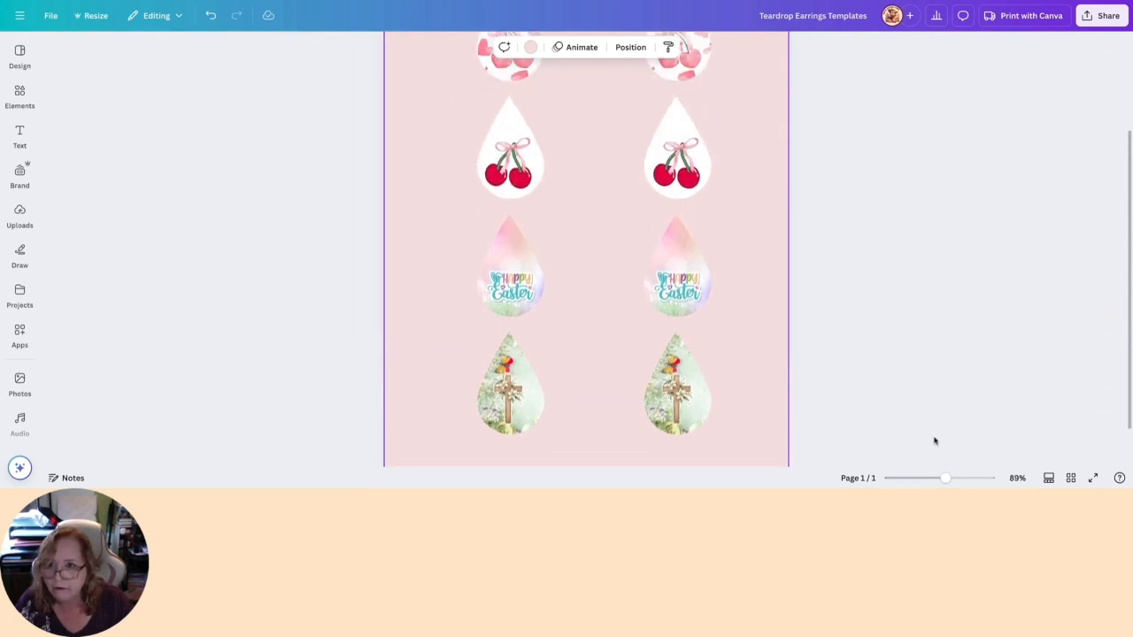
pyautogui.moveTo(946, 478); pyautogui.dragTo(928, 478)
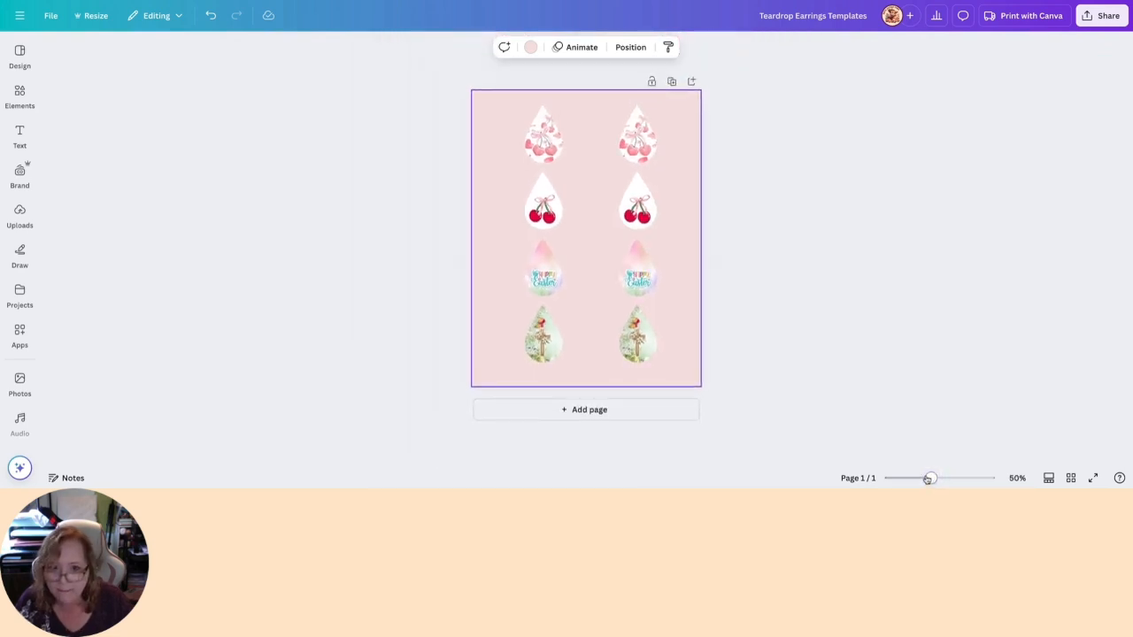
pyautogui.scroll(-1, 842, 356)
pyautogui.scroll(1, 841, 356)
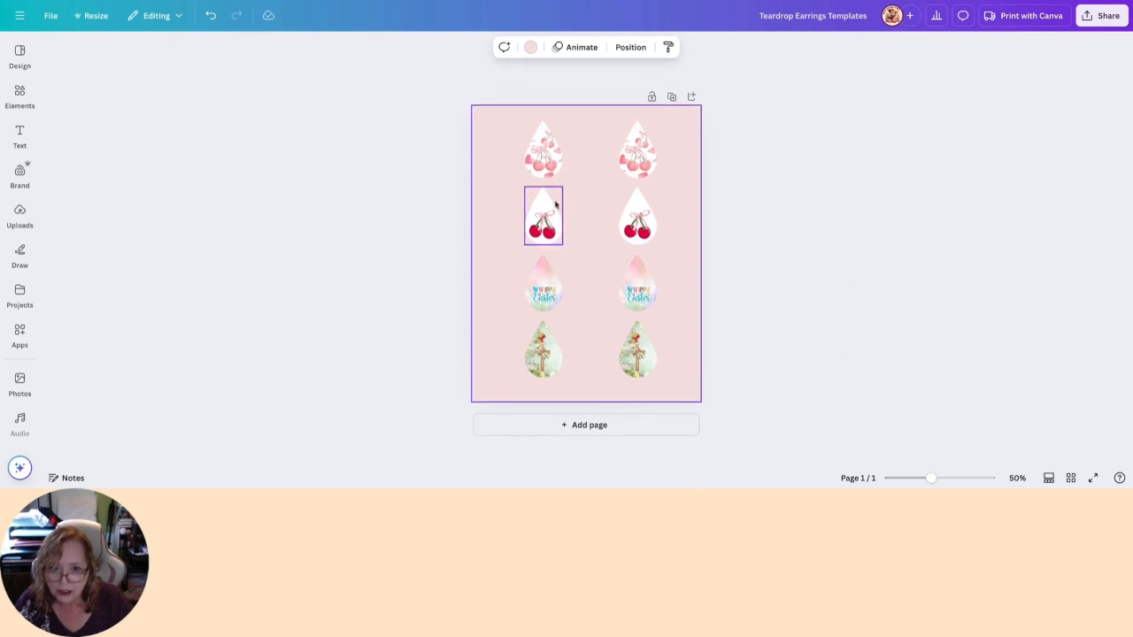
# - Add the green heart vine graphic from the recently used elements to the page
pyautogui.moveTo(933, 478); pyautogui.dragTo(977, 478)
pyautogui.scroll(2, 585, 289)
pyautogui.scroll(3, 508, 248)
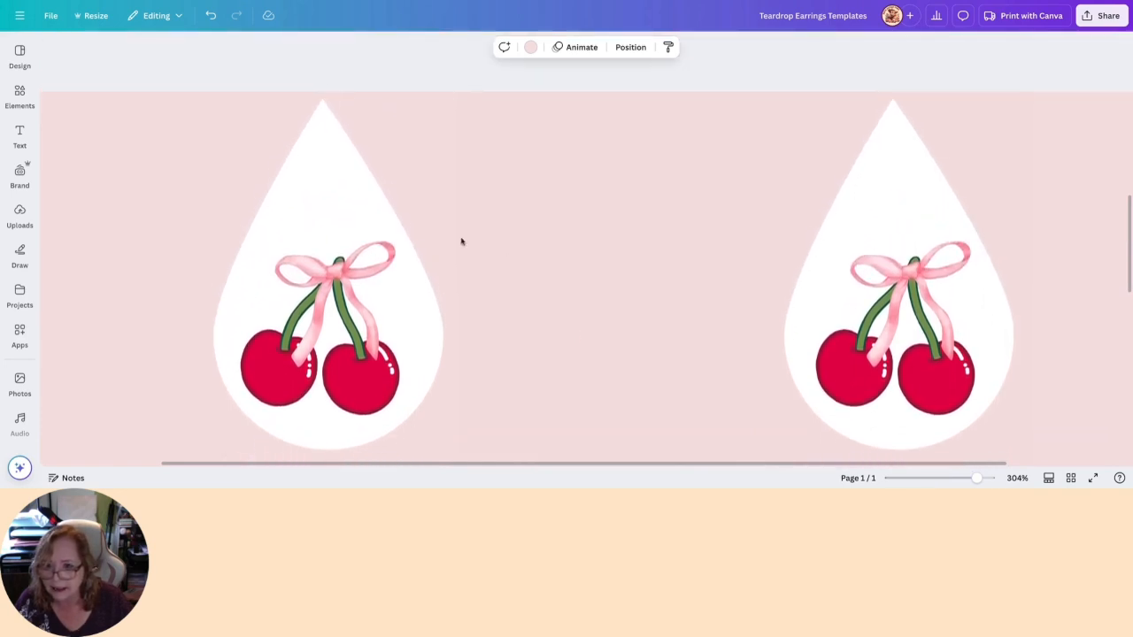
pyautogui.scroll(-1, 293, 202)
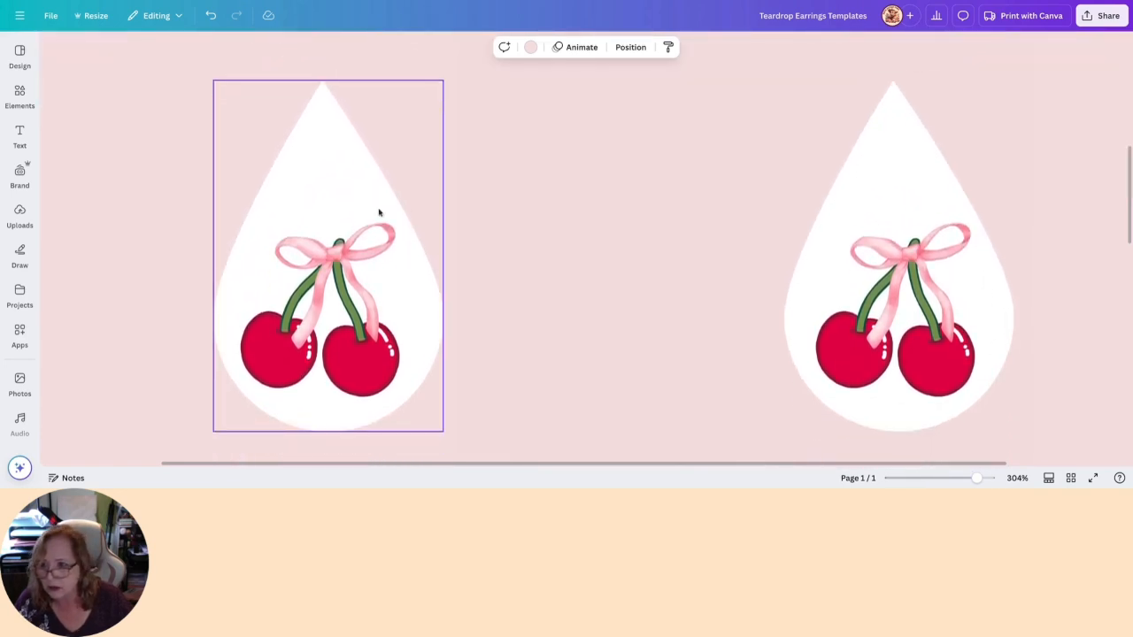
pyautogui.click(19, 93)
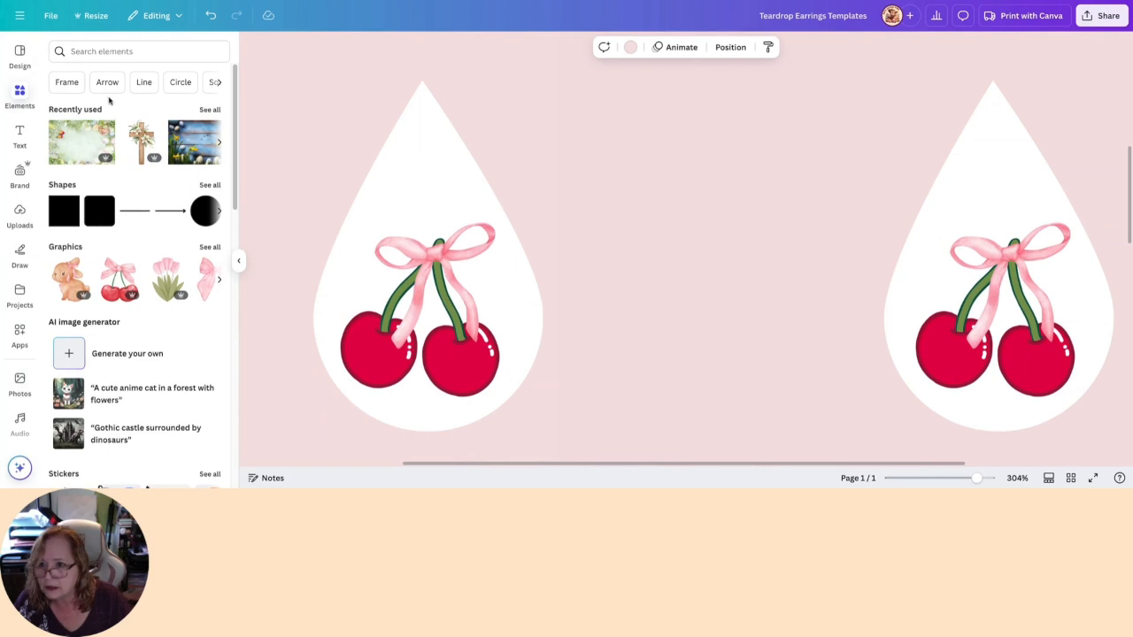
pyautogui.click(210, 109)
pyautogui.scroll(-4, 184, 238)
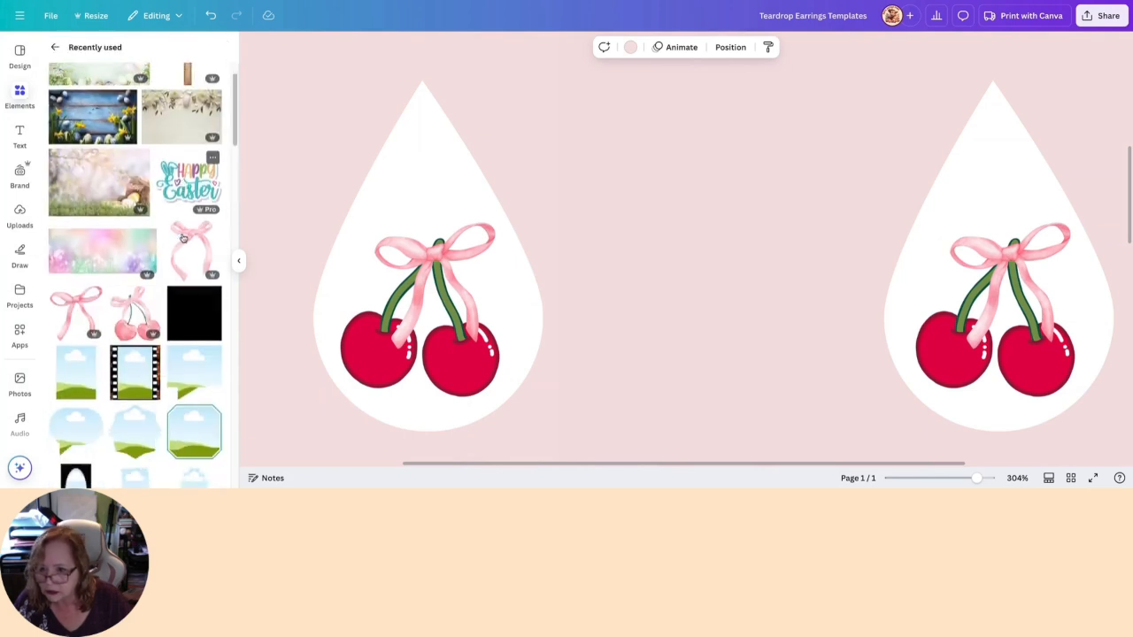
pyautogui.scroll(-5, 183, 238)
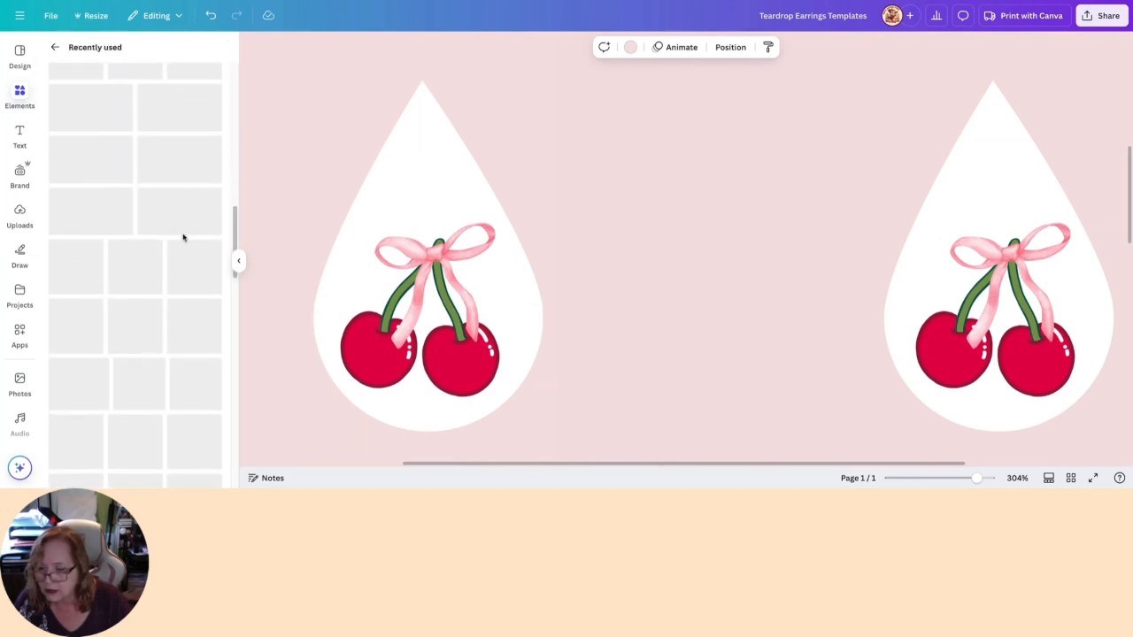
pyautogui.scroll(-3, 160, 248)
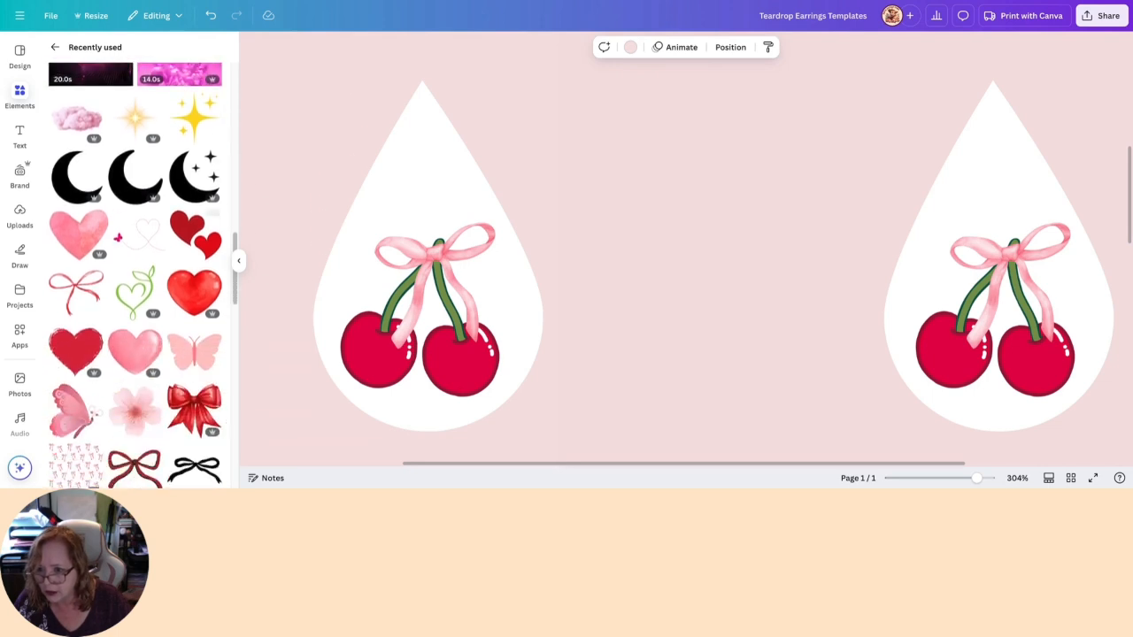
pyautogui.click(129, 279)
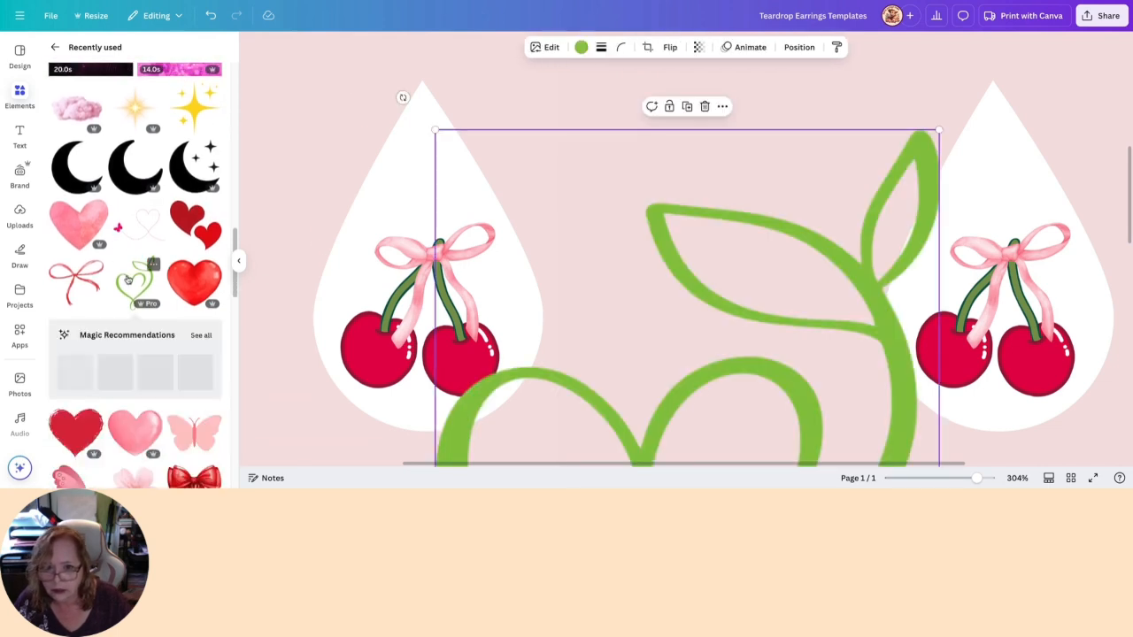
# - Shrink the green heart vine, tilt it about -28° and place it above the bow in the first white cherry teardrop
pyautogui.moveTo(842, 248); pyautogui.dragTo(782, 172)
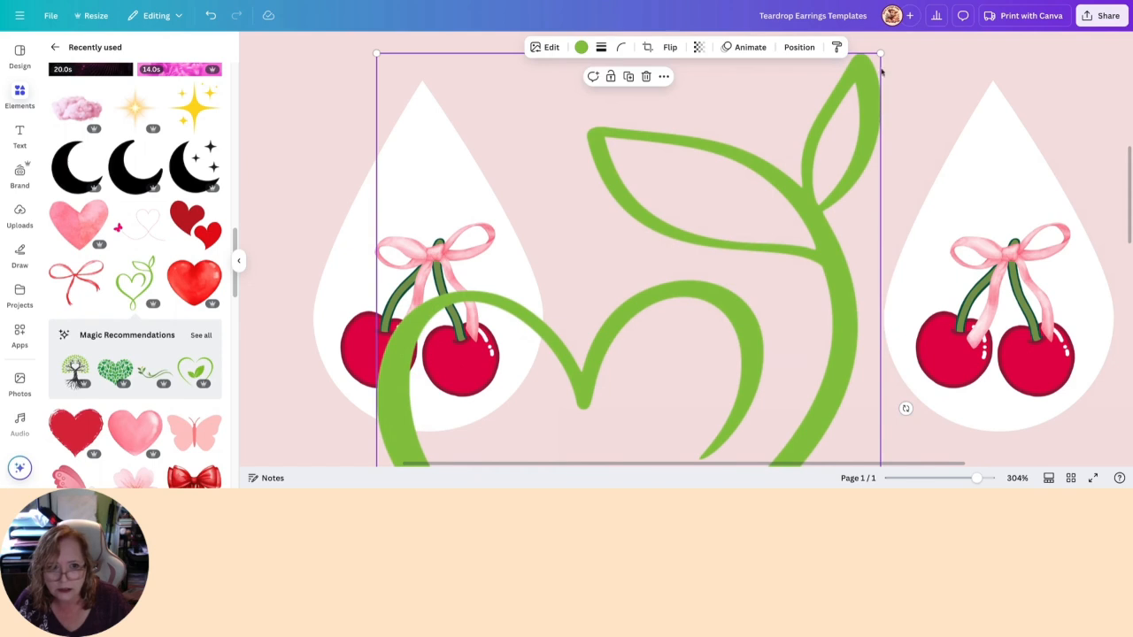
pyautogui.moveTo(879, 54); pyautogui.dragTo(668, 324)
pyautogui.moveTo(621, 397); pyautogui.dragTo(772, 130)
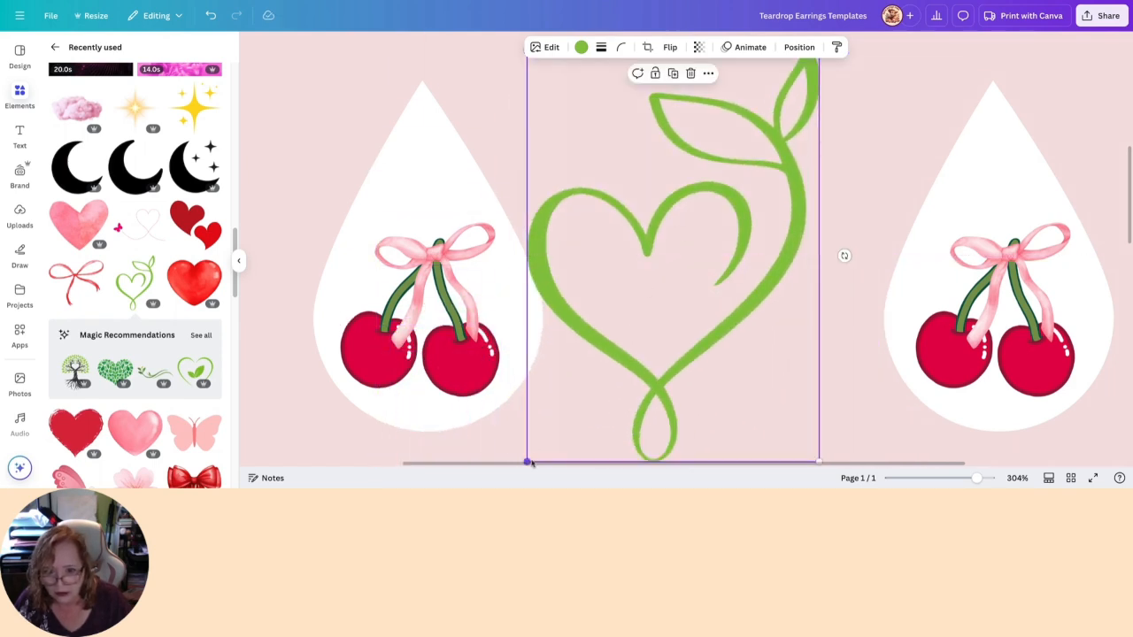
pyautogui.moveTo(528, 461); pyautogui.dragTo(739, 162)
pyautogui.moveTo(781, 127); pyautogui.dragTo(438, 218)
pyautogui.moveTo(464, 256)
pyautogui.mouseDown()
pyautogui.moveTo(442, 219)
pyautogui.moveTo(449, 251)
pyautogui.mouseUp()
pyautogui.moveTo(426, 181); pyautogui.dragTo(436, 191)
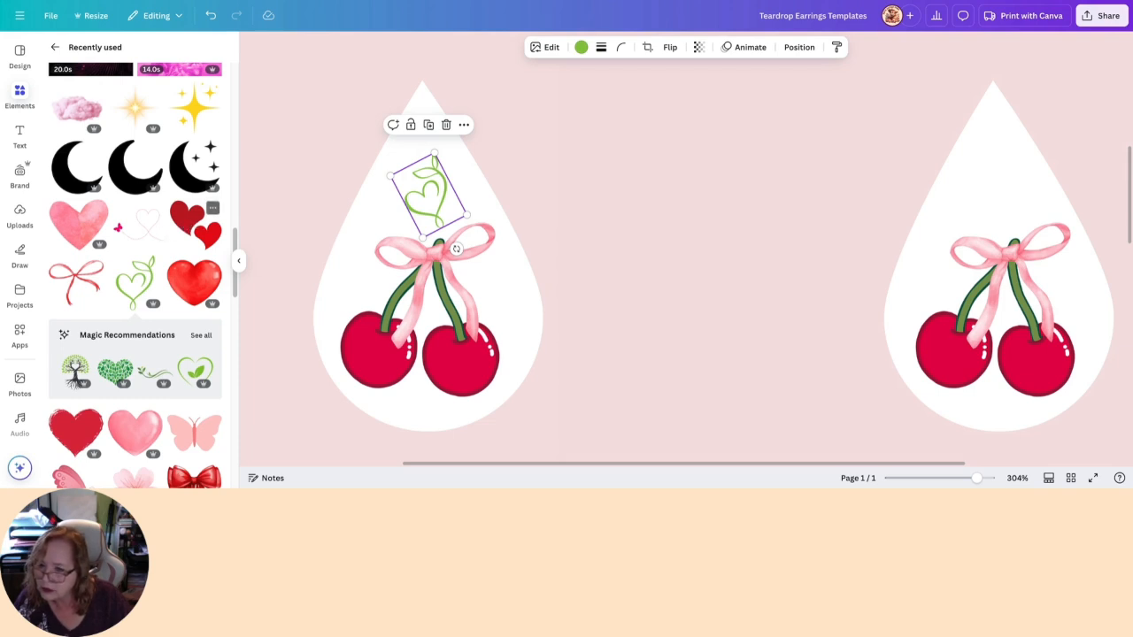
# - Add the double red hearts graphic, shrink it to about 0.3 in wide, tilt it about 29° and place it right of the ribbon
pyautogui.click(196, 227)
pyautogui.moveTo(715, 331); pyautogui.dragTo(731, 223)
pyautogui.moveTo(978, 114); pyautogui.dragTo(721, 355)
pyautogui.moveTo(638, 416); pyautogui.dragTo(721, 223)
pyautogui.moveTo(514, 440); pyautogui.dragTo(511, 291)
pyautogui.moveTo(514, 350); pyautogui.dragTo(497, 285)
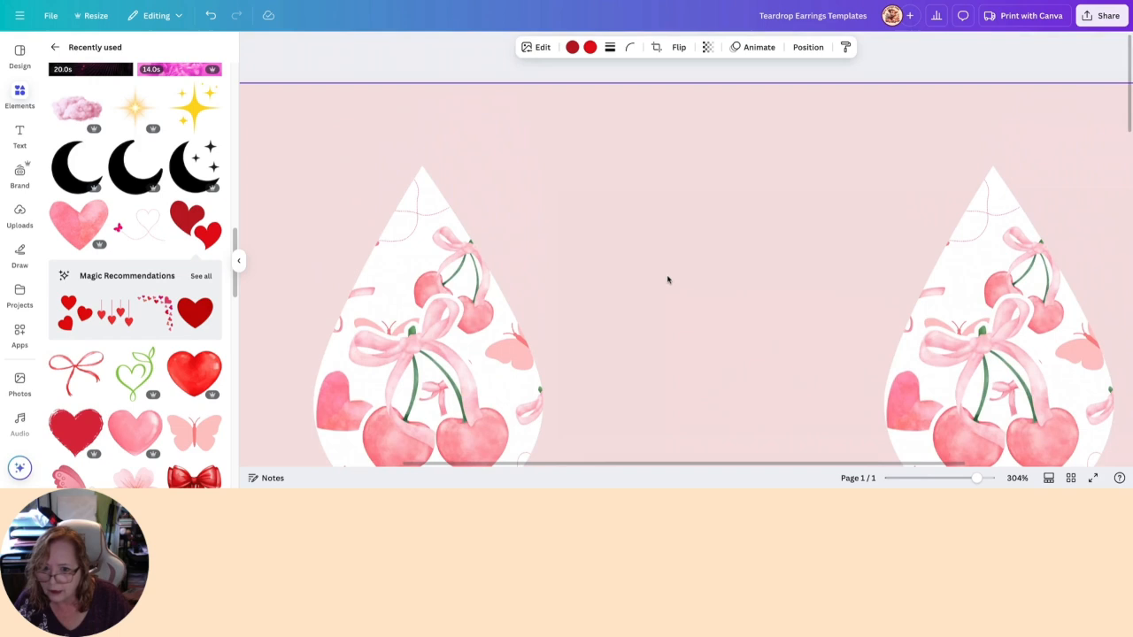
# - Try a copy of the green heart vine over the lower part of the cherries
pyautogui.scroll(-5, 668, 280)
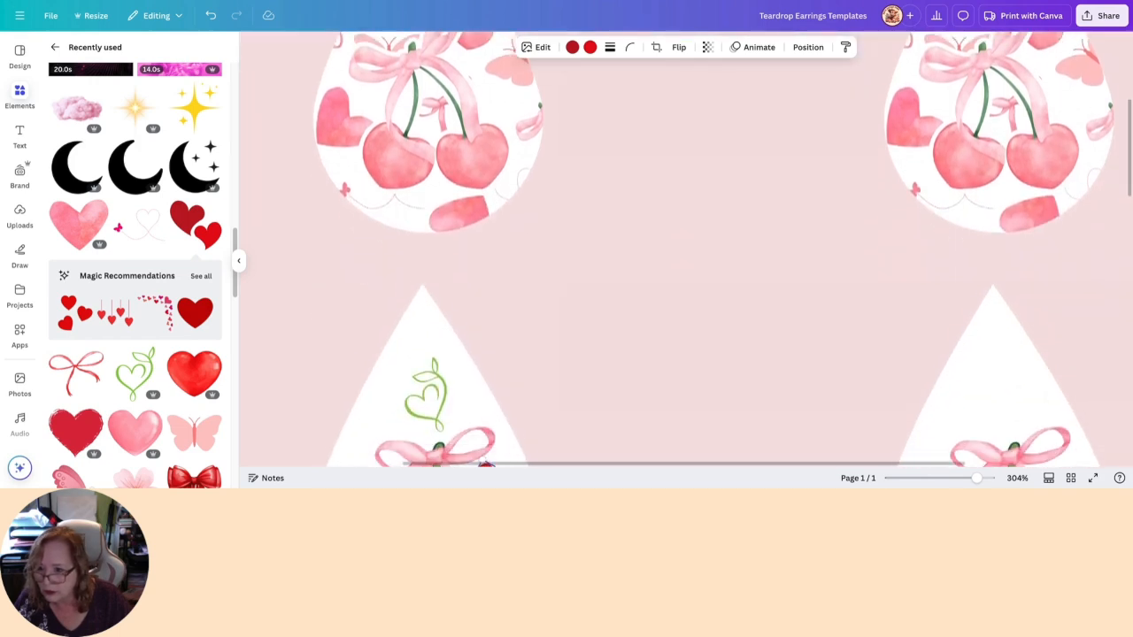
pyautogui.scroll(2, 668, 280)
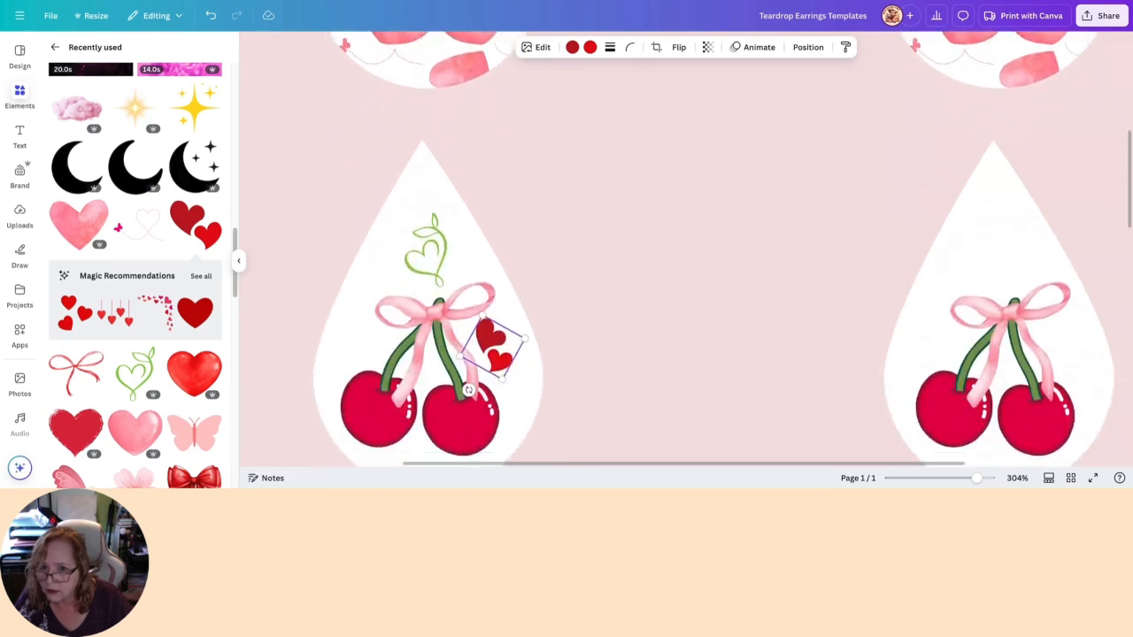
pyautogui.scroll(-2, 592, 177)
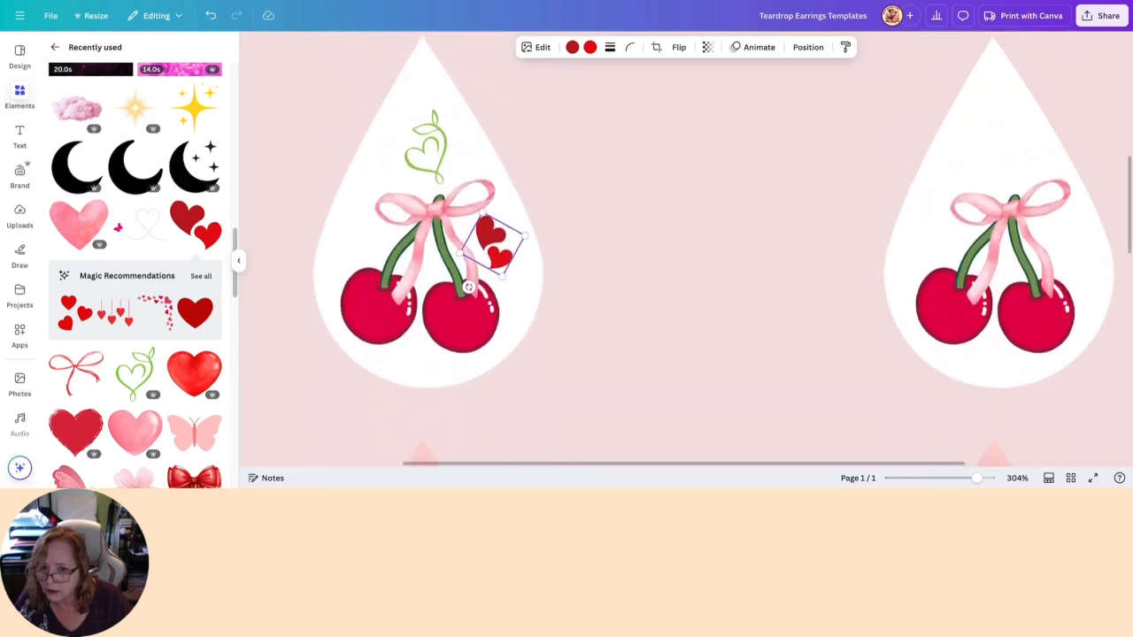
pyautogui.click(421, 158)
pyautogui.moveTo(422, 159); pyautogui.dragTo(422, 162)
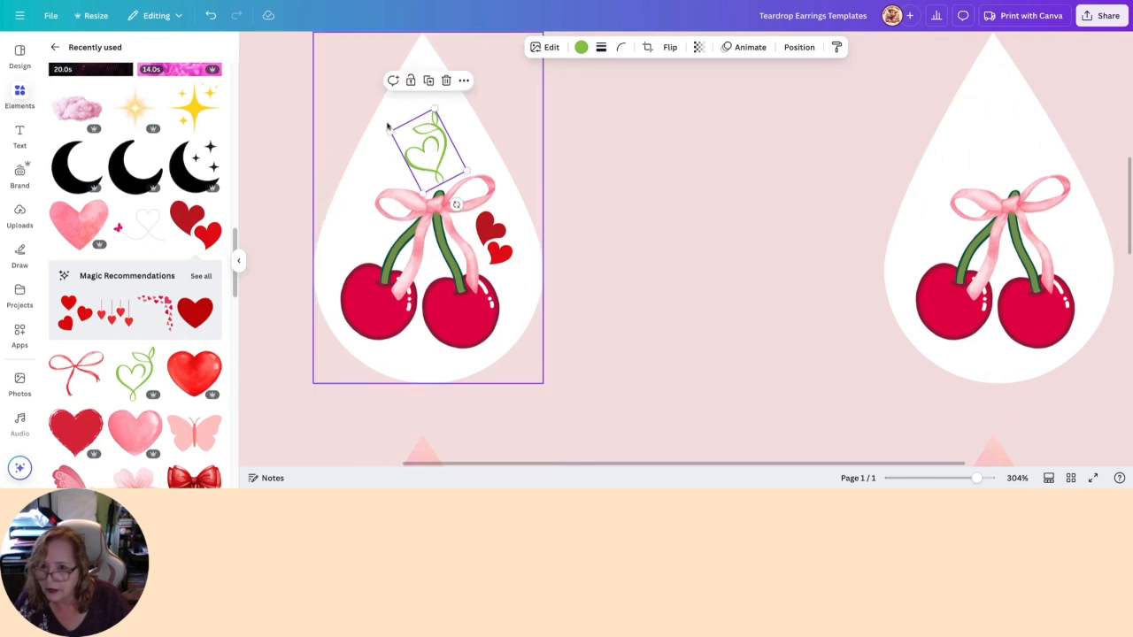
pyautogui.click(428, 81)
pyautogui.moveTo(462, 162); pyautogui.dragTo(423, 316)
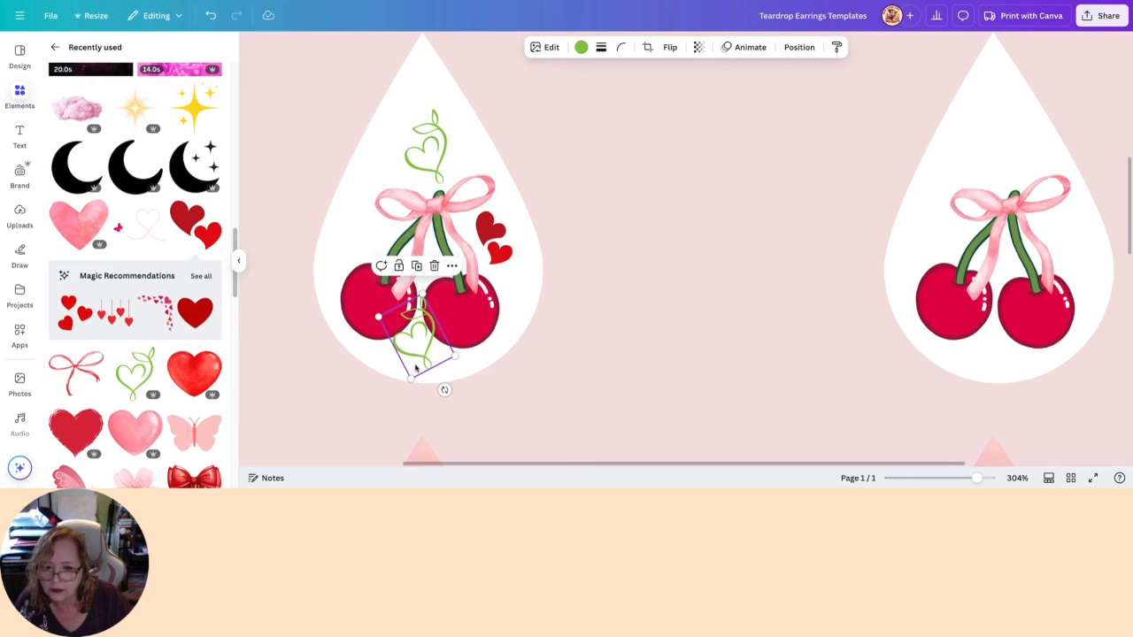
pyautogui.press('Delete')
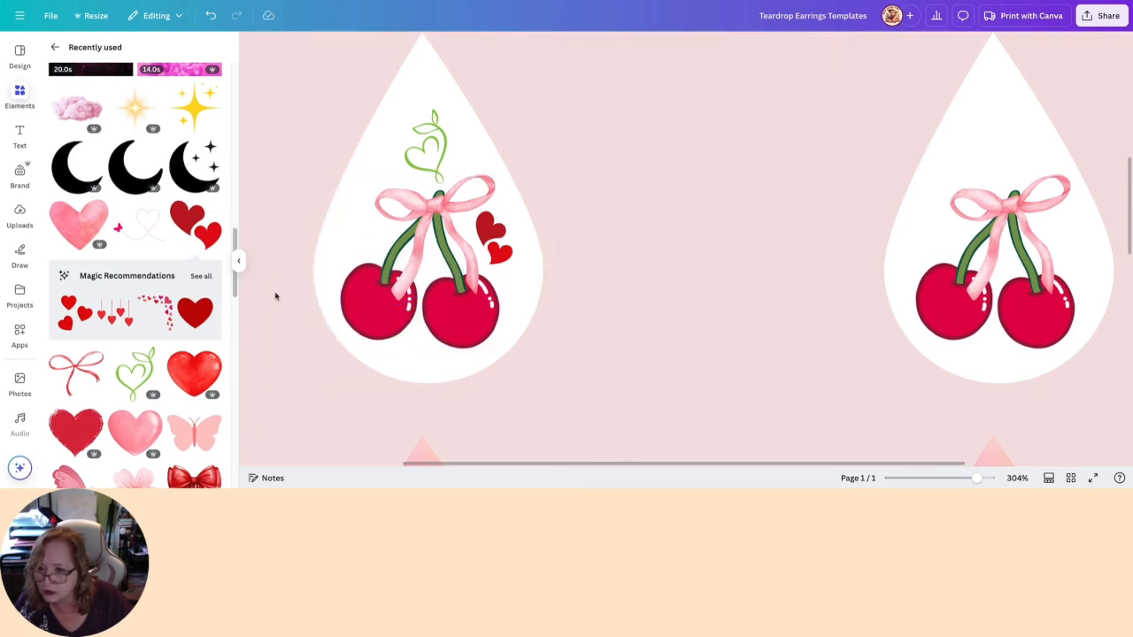
# - Add the glossy red heart graphic, set its height to 1 in and move it between the two white cherry teardrops
pyautogui.click(194, 375)
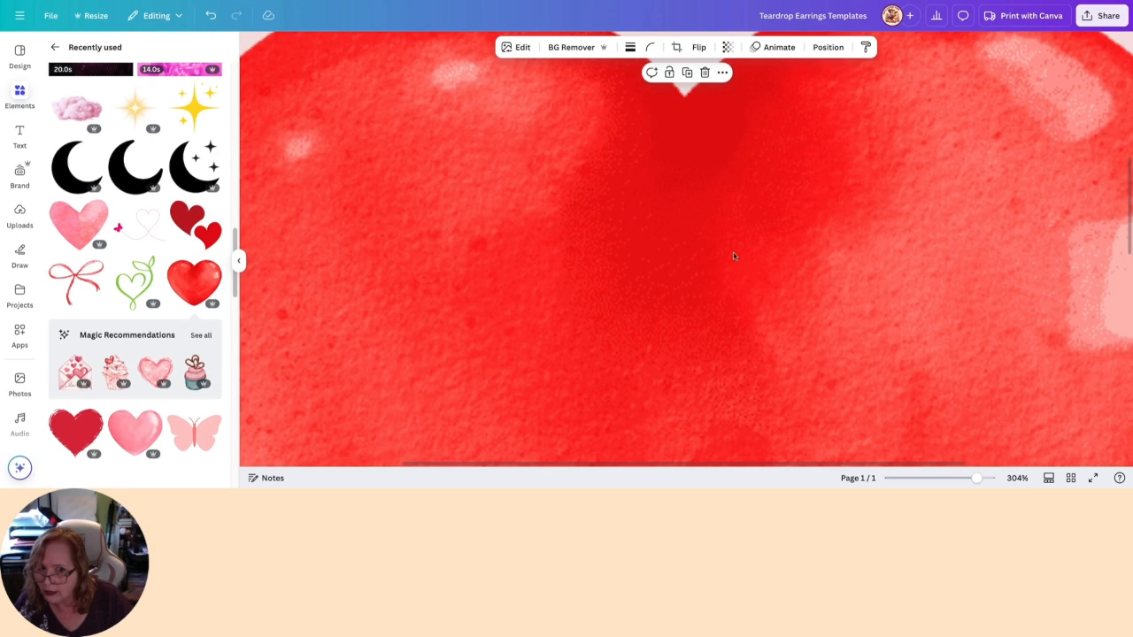
pyautogui.scroll(3, 724, 257)
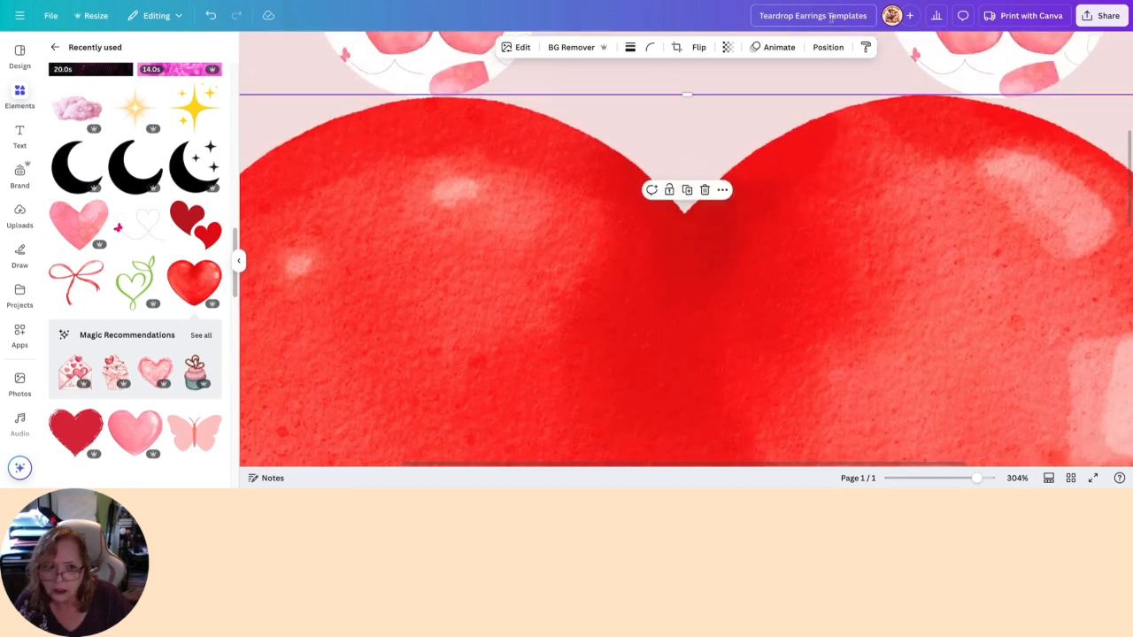
pyautogui.click(828, 47)
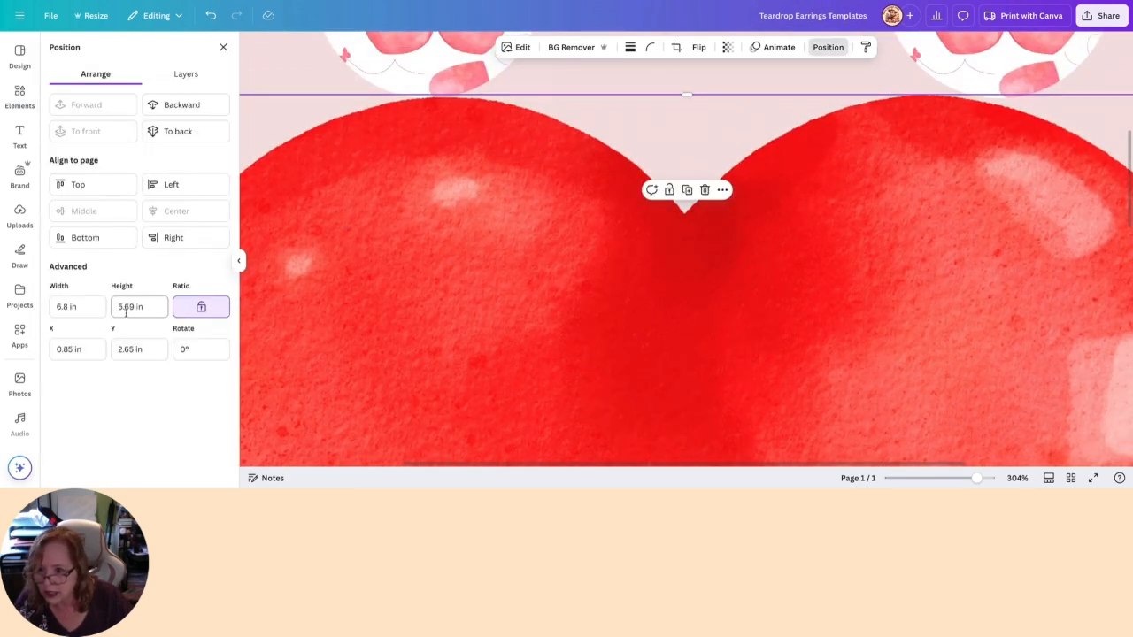
pyautogui.write('1')
pyautogui.press('Return')
pyautogui.moveTo(298, 165); pyautogui.dragTo(680, 178)
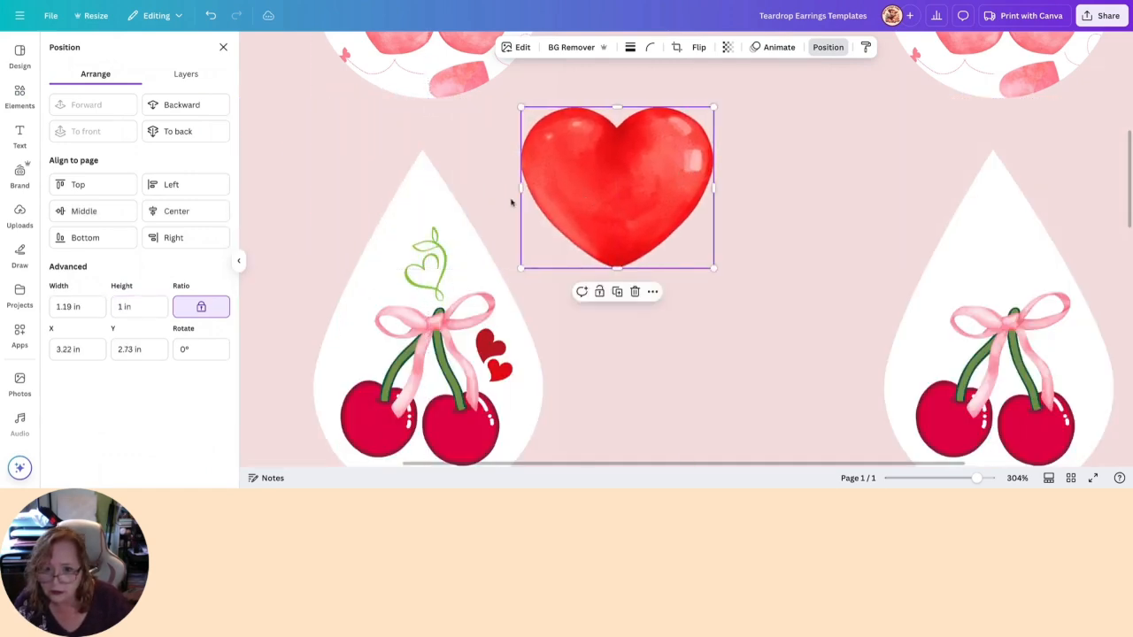
# - Shrink the glossy red heart to about 0.18 in wide, tilt it and place it left of the ribbon above the cherries
pyautogui.click(433, 199)
pyautogui.click(410, 127)
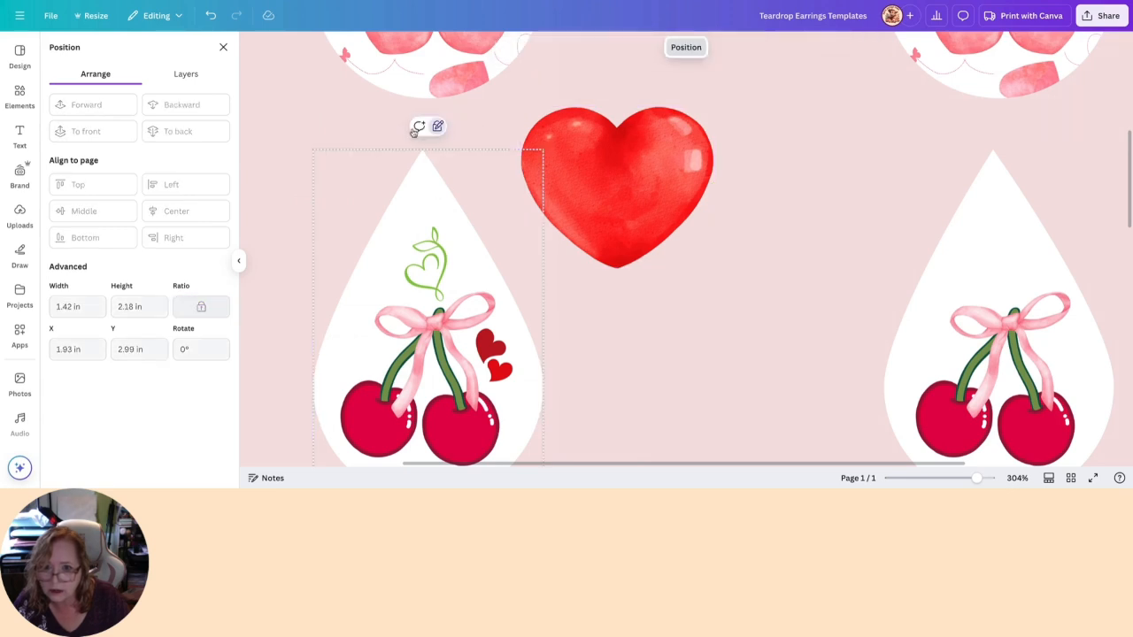
pyautogui.click(589, 137)
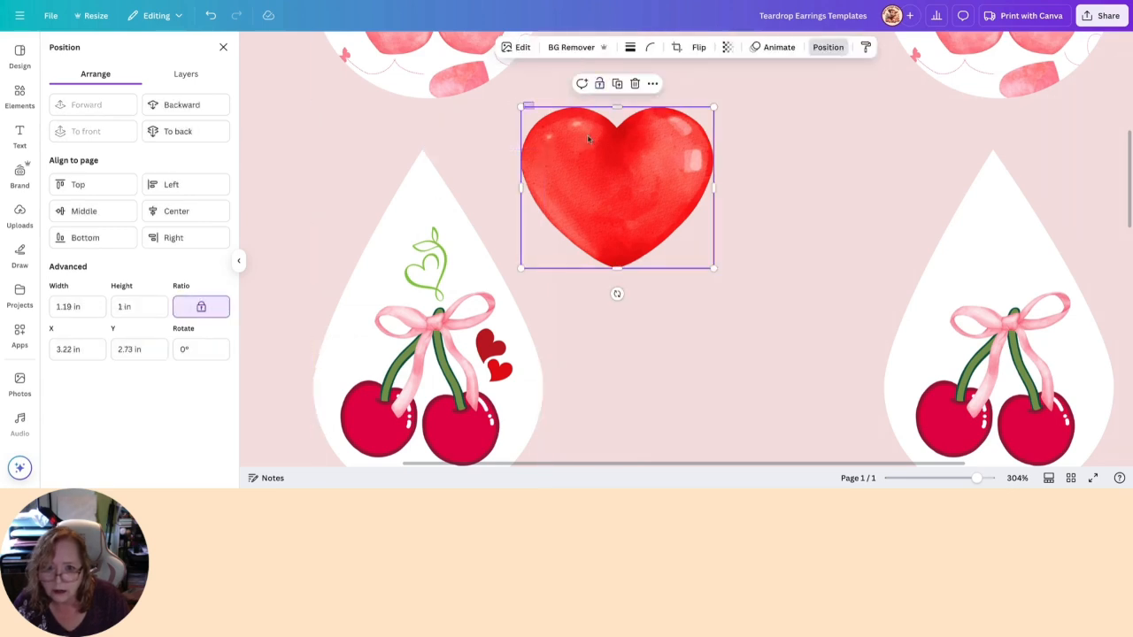
pyautogui.moveTo(521, 107); pyautogui.dragTo(358, 342)
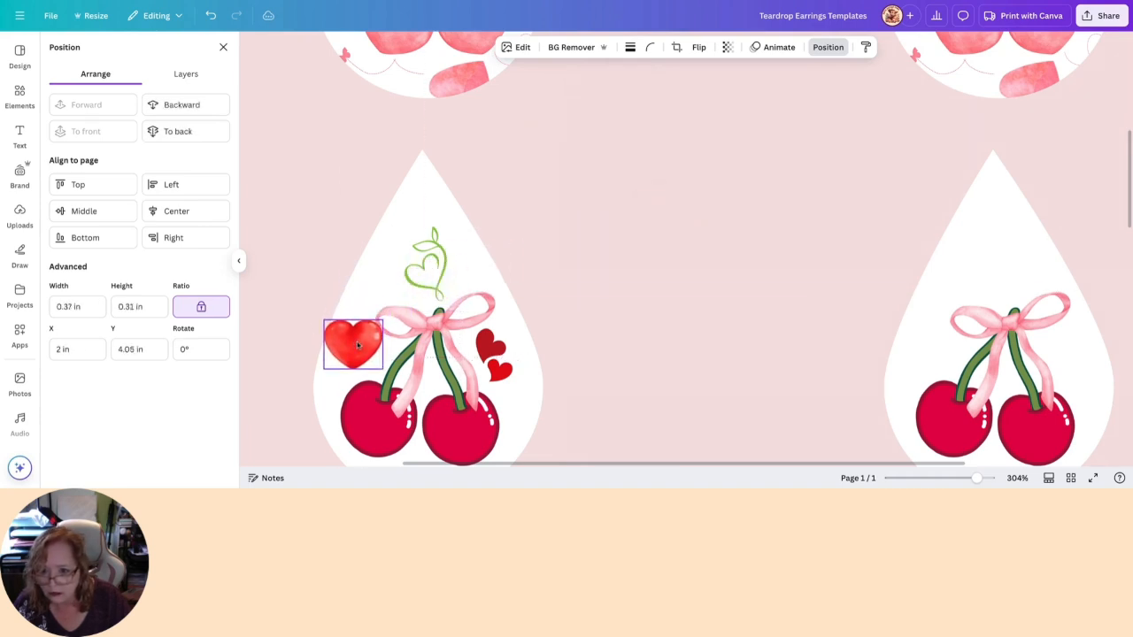
pyautogui.moveTo(353, 395); pyautogui.dragTo(387, 388)
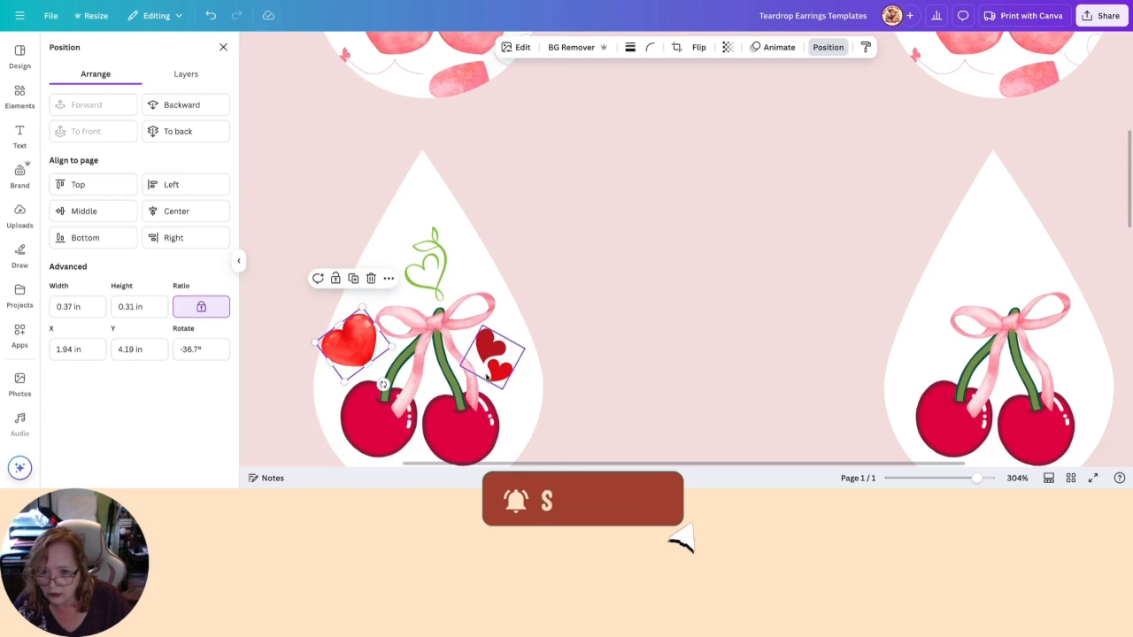
pyautogui.scroll(-1, 493, 362)
pyautogui.moveTo(315, 230); pyautogui.dragTo(353, 232)
pyautogui.moveTo(374, 234); pyautogui.dragTo(353, 242)
# - Enlarge the green heart vine to about 0.42 by 0.6 in, and move the small red heart below the cherries, tilted about -19°
pyautogui.click(428, 150)
pyautogui.moveTo(432, 108); pyautogui.dragTo(434, 78)
pyautogui.moveTo(430, 134); pyautogui.dragTo(422, 128)
pyautogui.click(606, 170)
pyautogui.moveTo(351, 242); pyautogui.dragTo(417, 399)
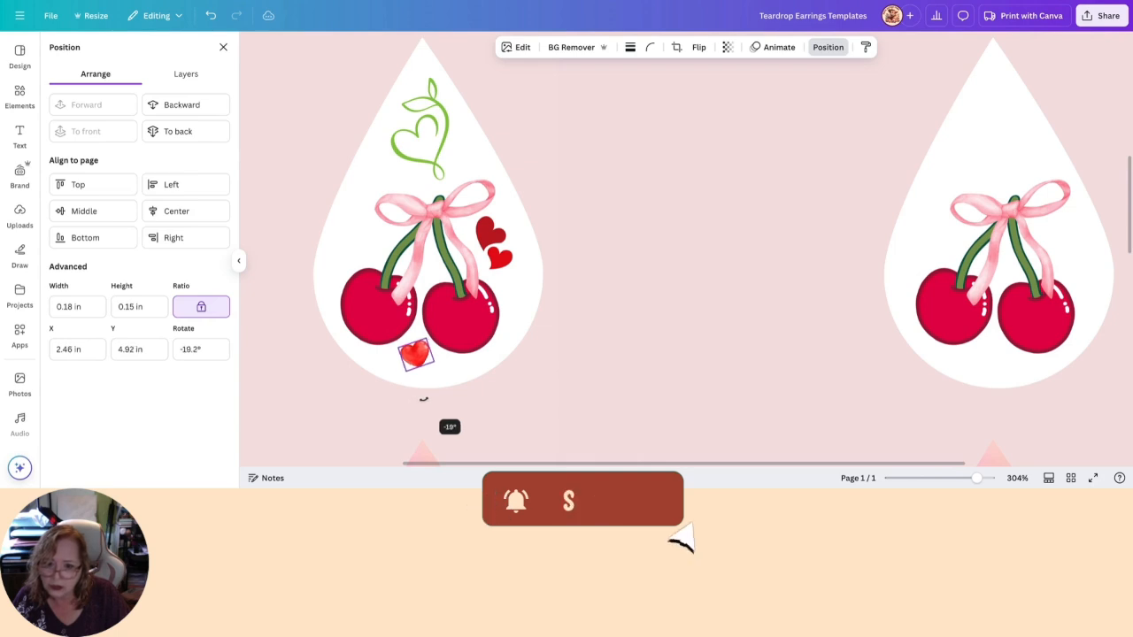
# - Copy the double red hearts to the ribbon's left side, flip the copy horizontally and tilt it about -27°
pyautogui.click(492, 238)
pyautogui.moveTo(496, 241); pyautogui.dragTo(365, 227)
pyautogui.click(679, 47)
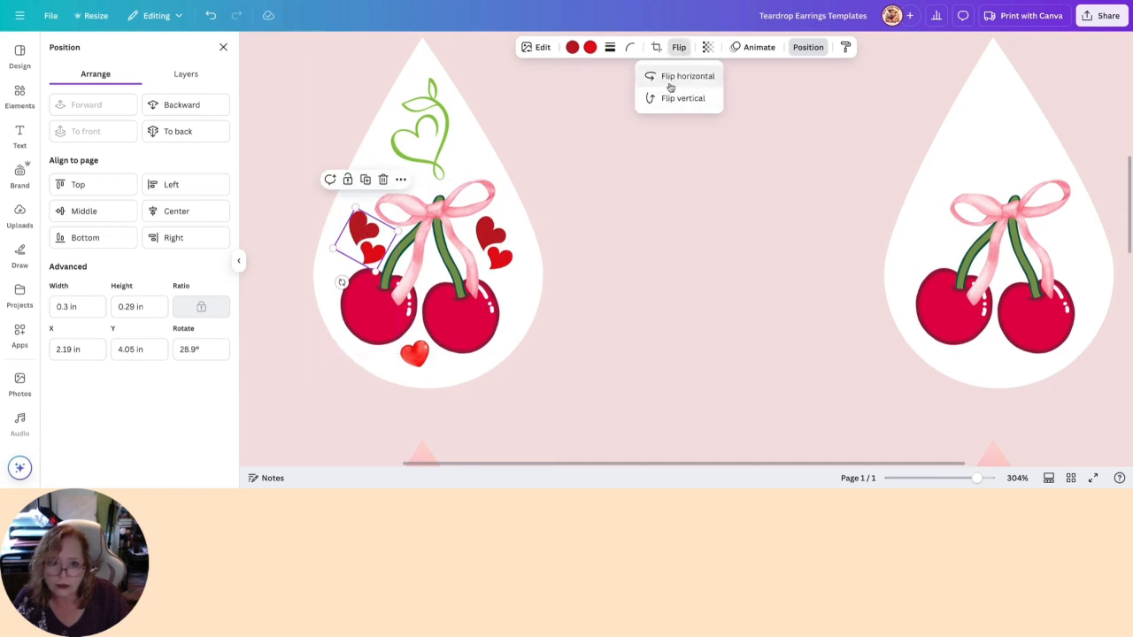
pyautogui.click(670, 77)
pyautogui.click(674, 83)
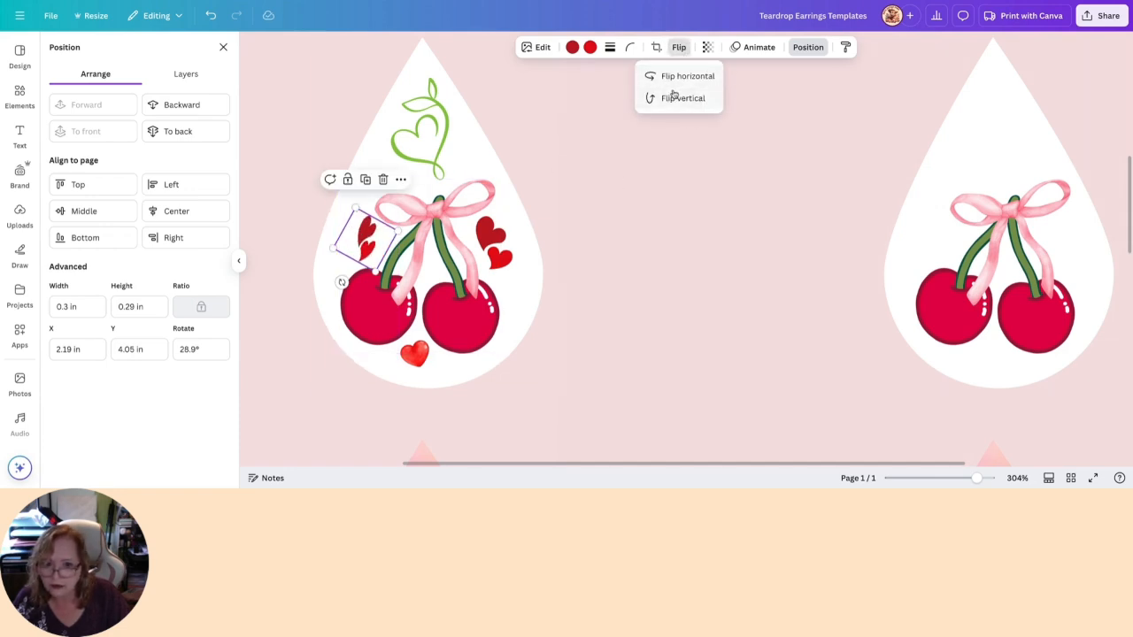
pyautogui.doubleClick(688, 103)
pyautogui.moveTo(342, 282); pyautogui.dragTo(391, 284)
pyautogui.click(679, 48)
pyautogui.click(670, 77)
# - Shrink the mirrored hearts copy to about 0.24 in wide and position it near the teardrop's left edge, level with the original hearts
pyautogui.moveTo(358, 245); pyautogui.dragTo(383, 227)
pyautogui.moveTo(380, 243); pyautogui.dragTo(384, 234)
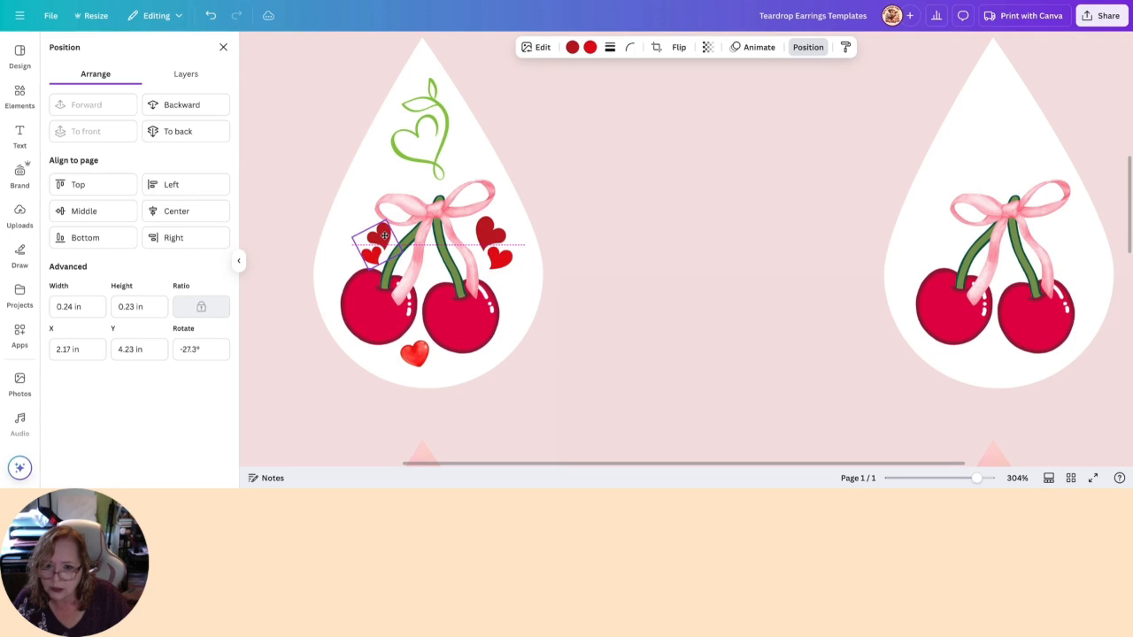
pyautogui.moveTo(384, 234); pyautogui.dragTo(383, 239)
pyautogui.click(574, 231)
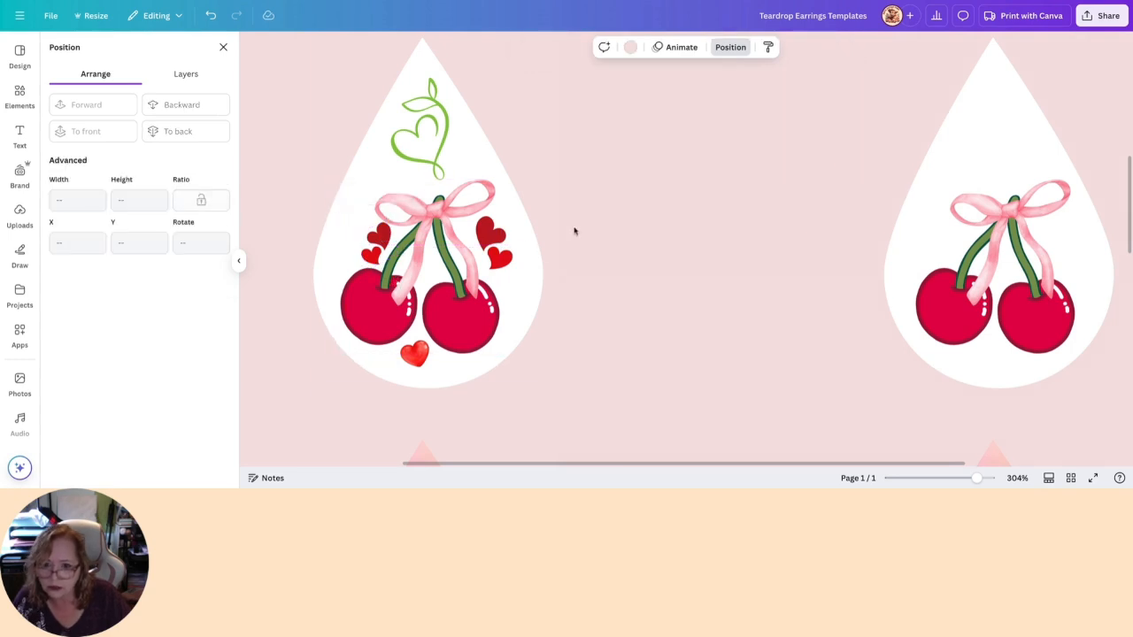
pyautogui.moveTo(362, 233); pyautogui.dragTo(365, 249)
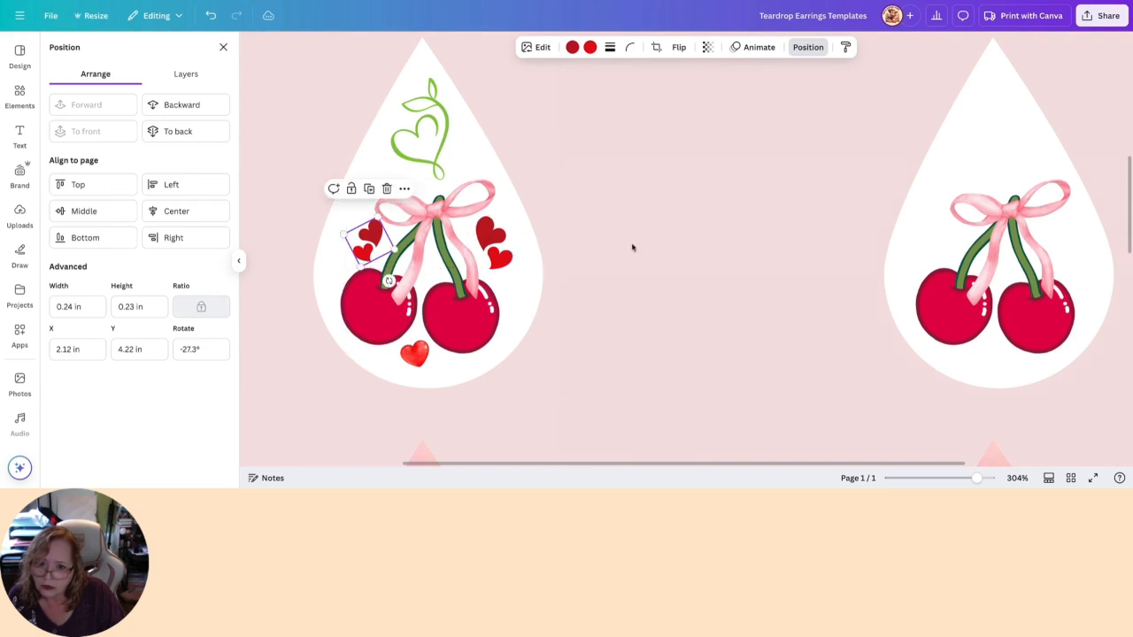
pyautogui.click(646, 248)
pyautogui.moveTo(976, 479); pyautogui.dragTo(963, 482)
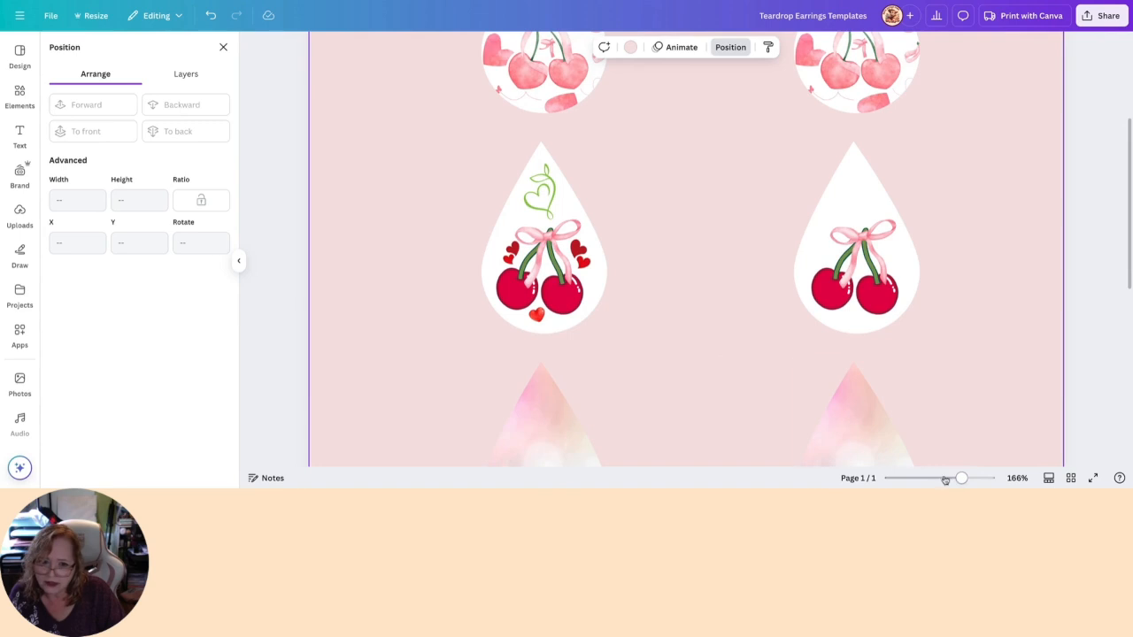
pyautogui.moveTo(511, 255); pyautogui.dragTo(499, 253)
# - Delete both double-heart graphics and the small red heart from the first white cherry teardrop
pyautogui.click(584, 254)
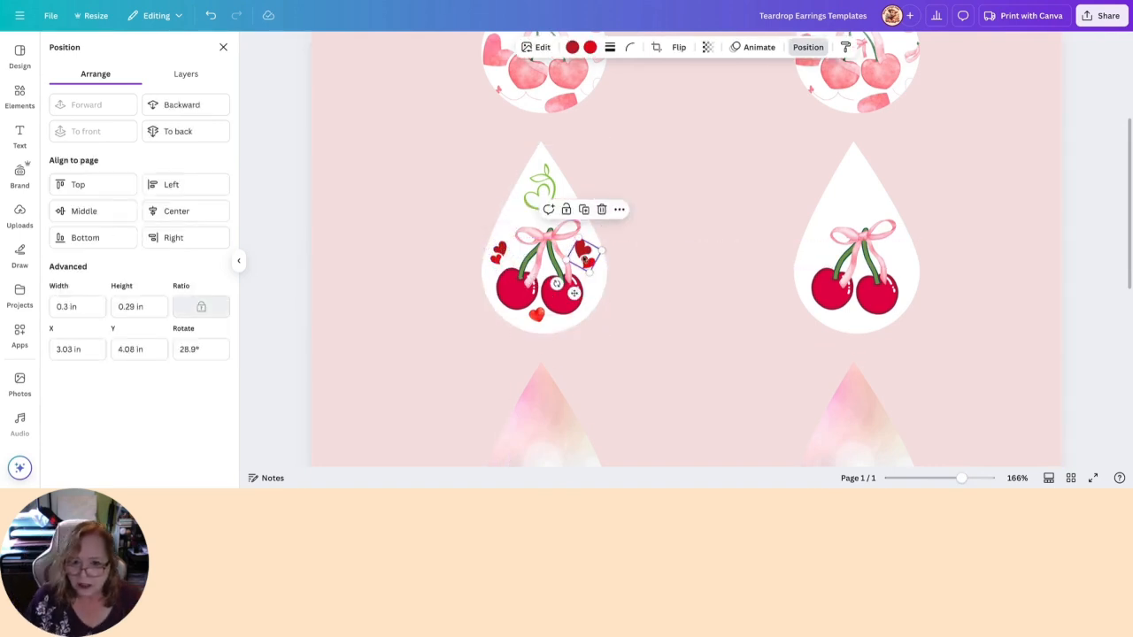
pyautogui.click(601, 209)
pyautogui.click(498, 252)
pyautogui.click(517, 212)
pyautogui.click(538, 315)
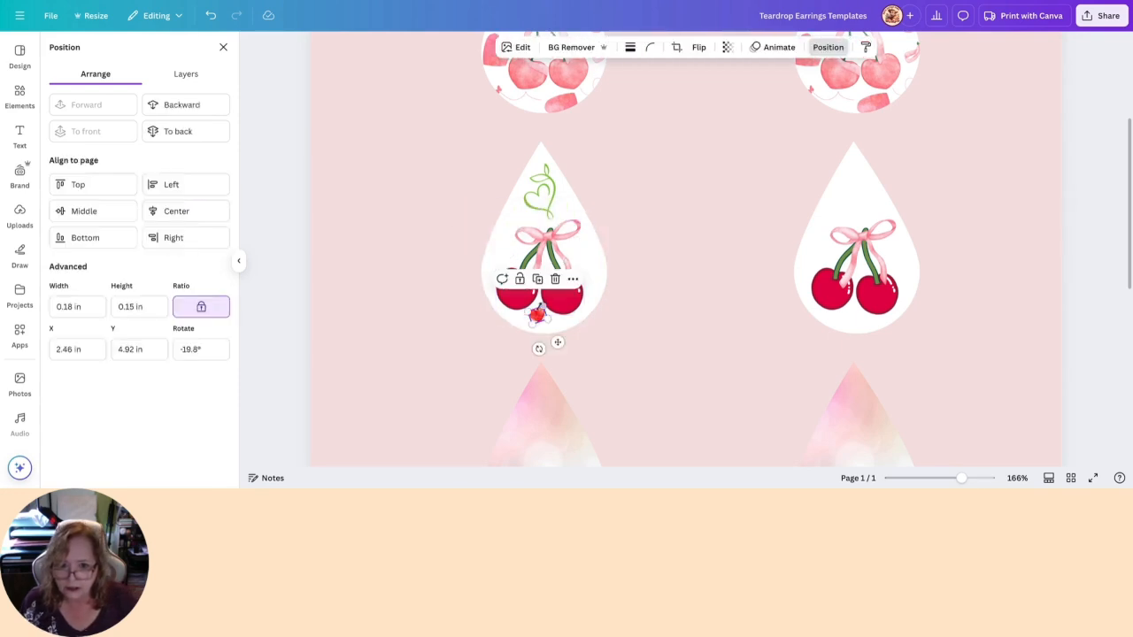
pyautogui.click(554, 280)
# - Slightly enlarge the green heart vine on the first cherry teardrop and place a matching copy above the second teardrop's bow
pyautogui.click(540, 217)
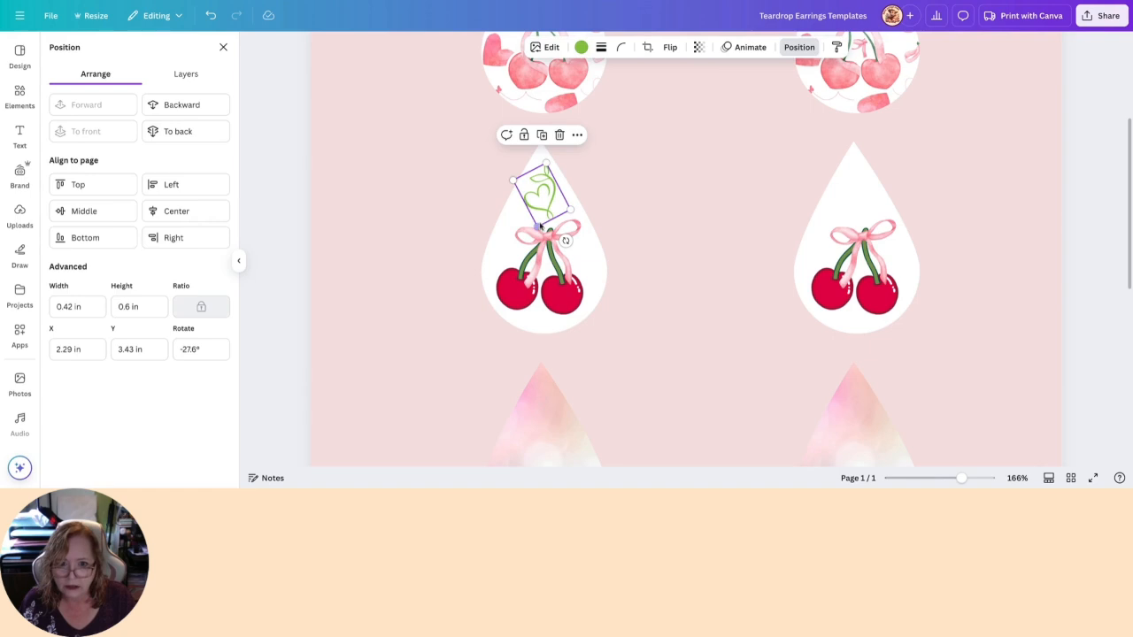
pyautogui.moveTo(537, 225); pyautogui.dragTo(845, 194)
pyautogui.click(554, 146)
pyautogui.click(438, 193)
pyautogui.click(464, 178)
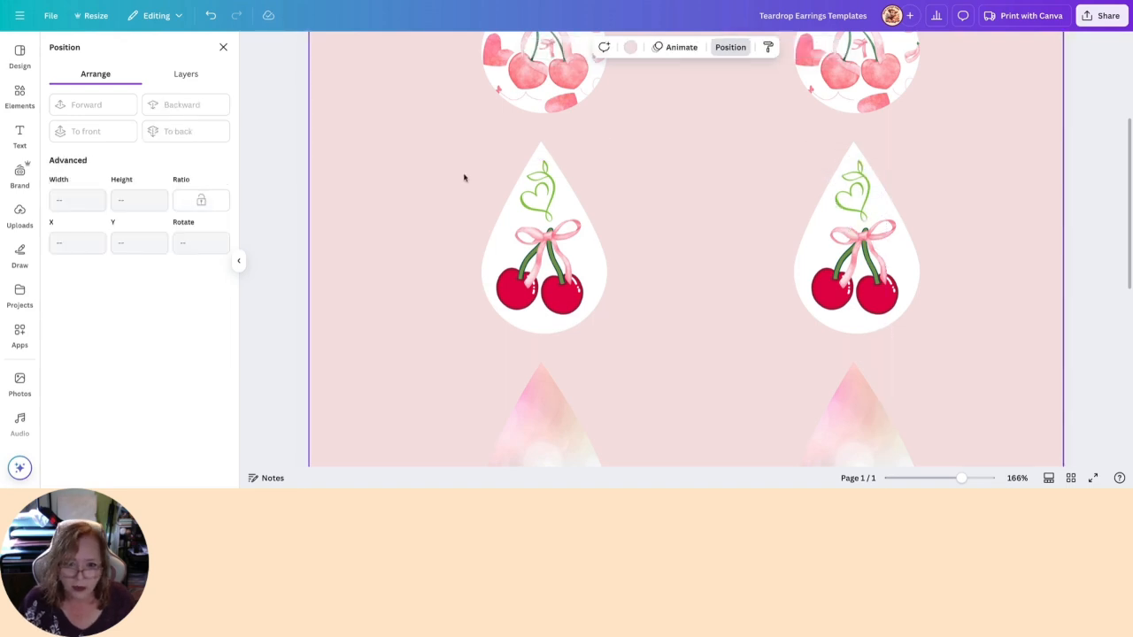
# - Apply an Outline shadow in white #FFFFFF to the green heart vine on the first cherry teardrop
pyautogui.click(540, 190)
pyautogui.click(542, 46)
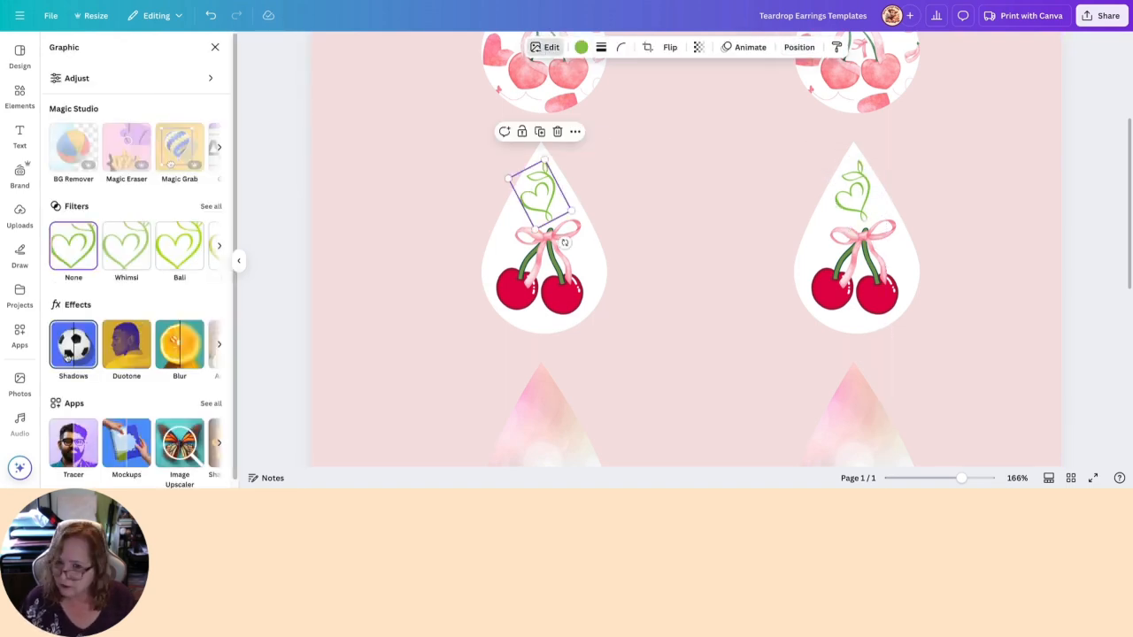
pyautogui.click(71, 339)
pyautogui.click(201, 174)
pyautogui.click(221, 424)
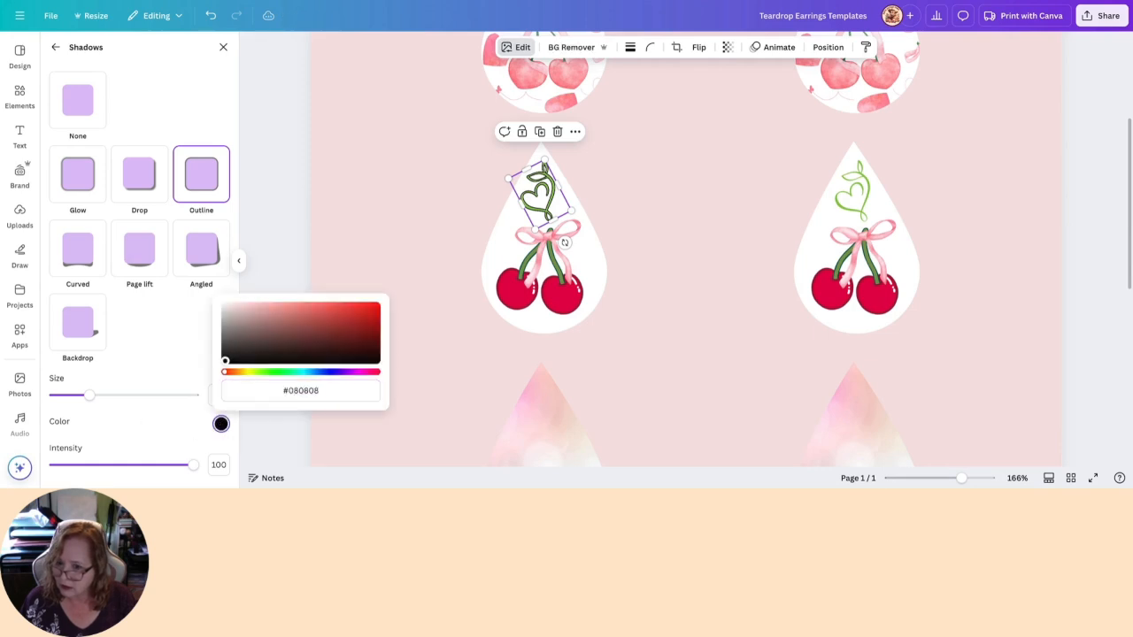
pyautogui.click(223, 305)
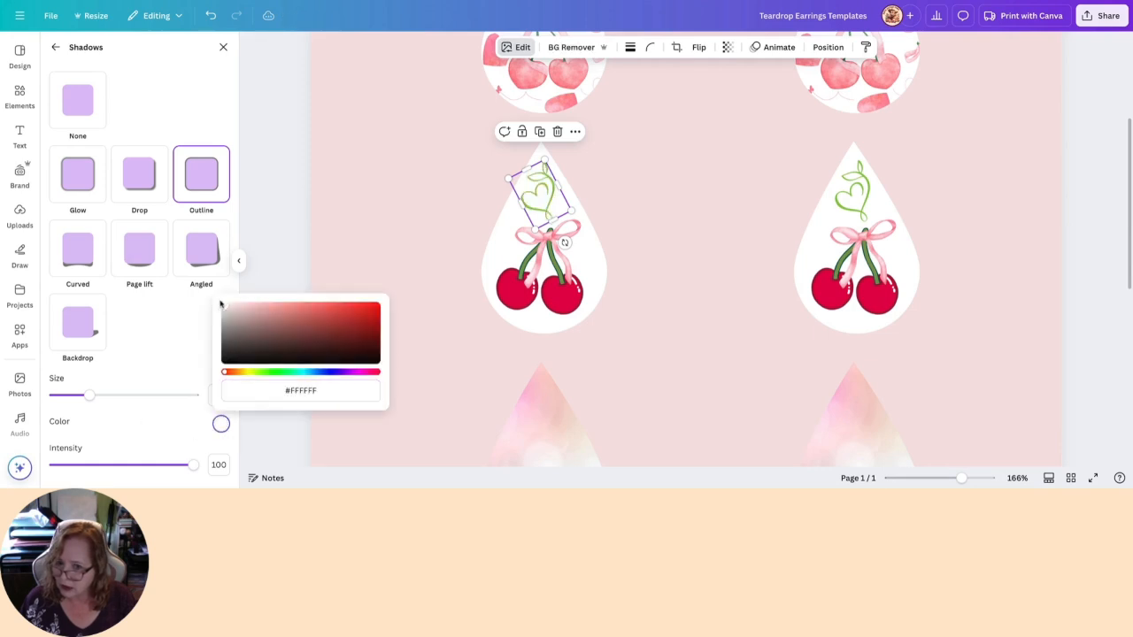
pyautogui.click(362, 228)
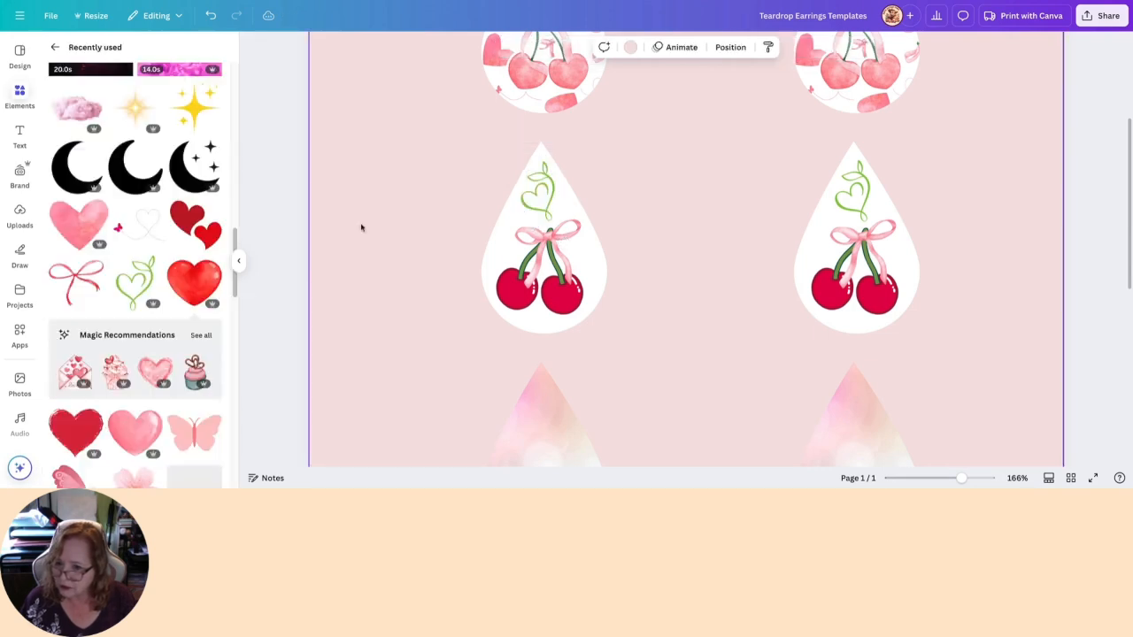
# - Unlock the first cherry teardrop shape, try several green and cream fills, and settle on pastel pink #fce1e4
pyautogui.click(491, 261)
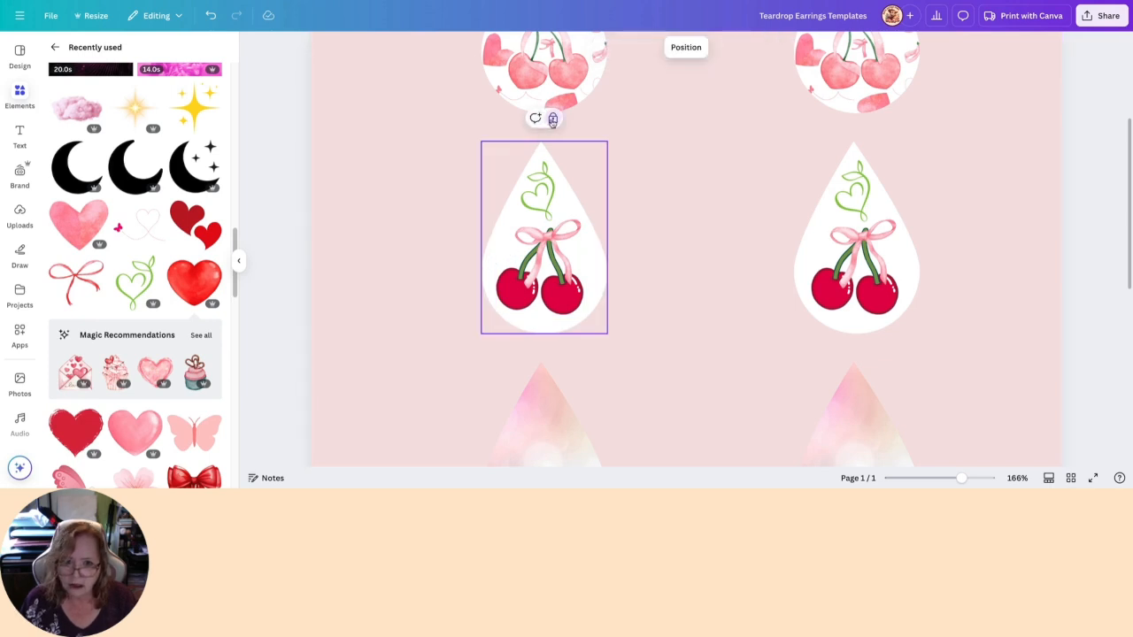
pyautogui.click(602, 47)
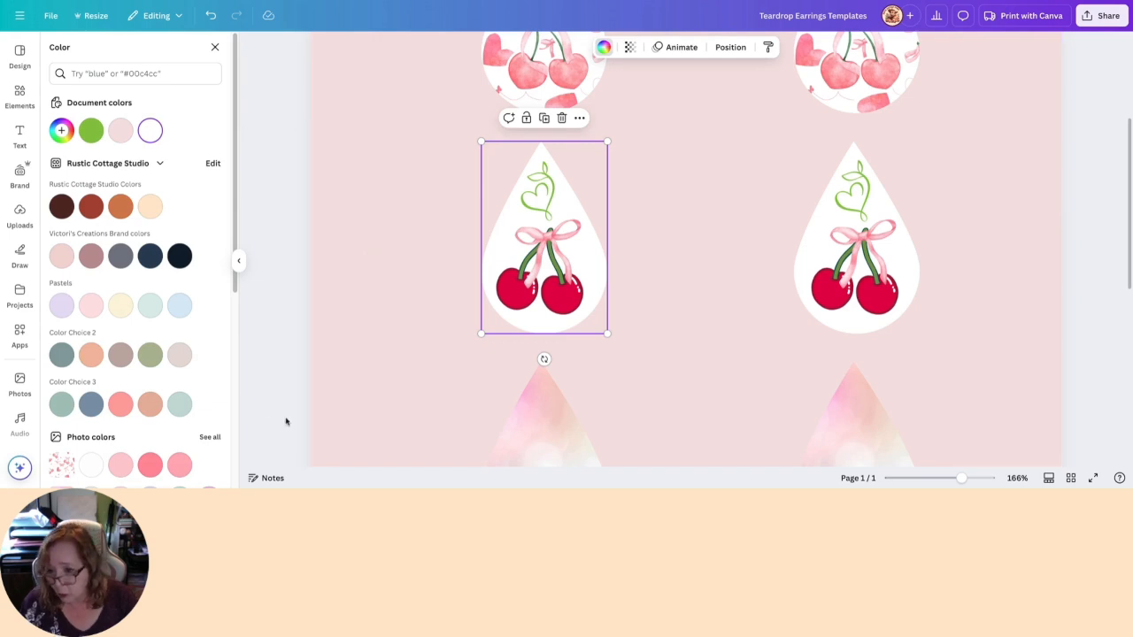
pyautogui.click(179, 403)
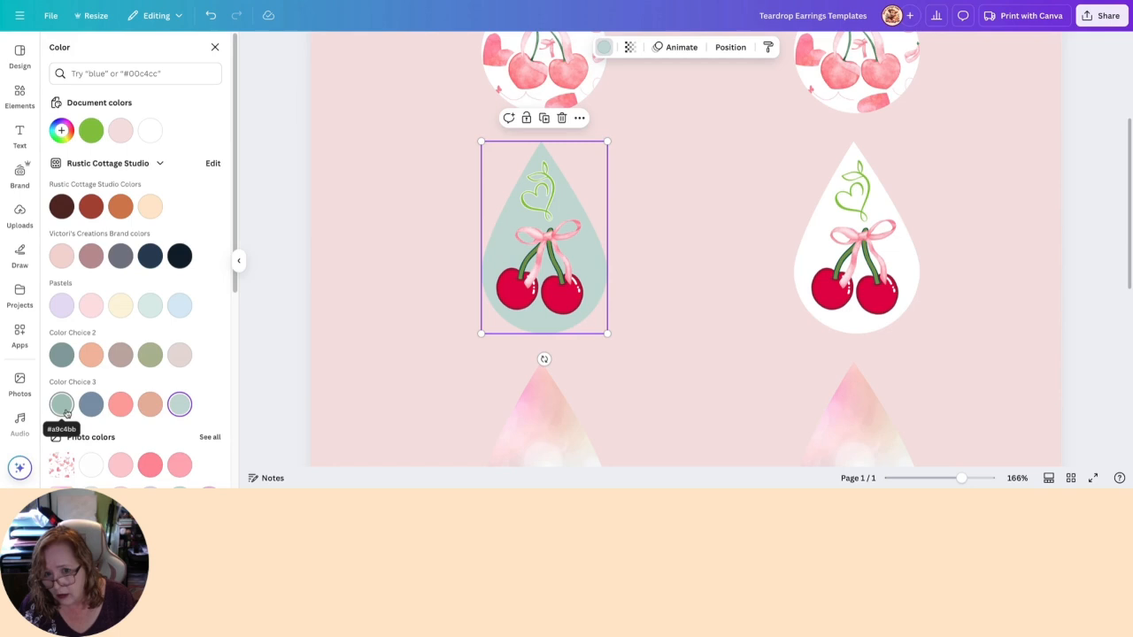
pyautogui.click(64, 409)
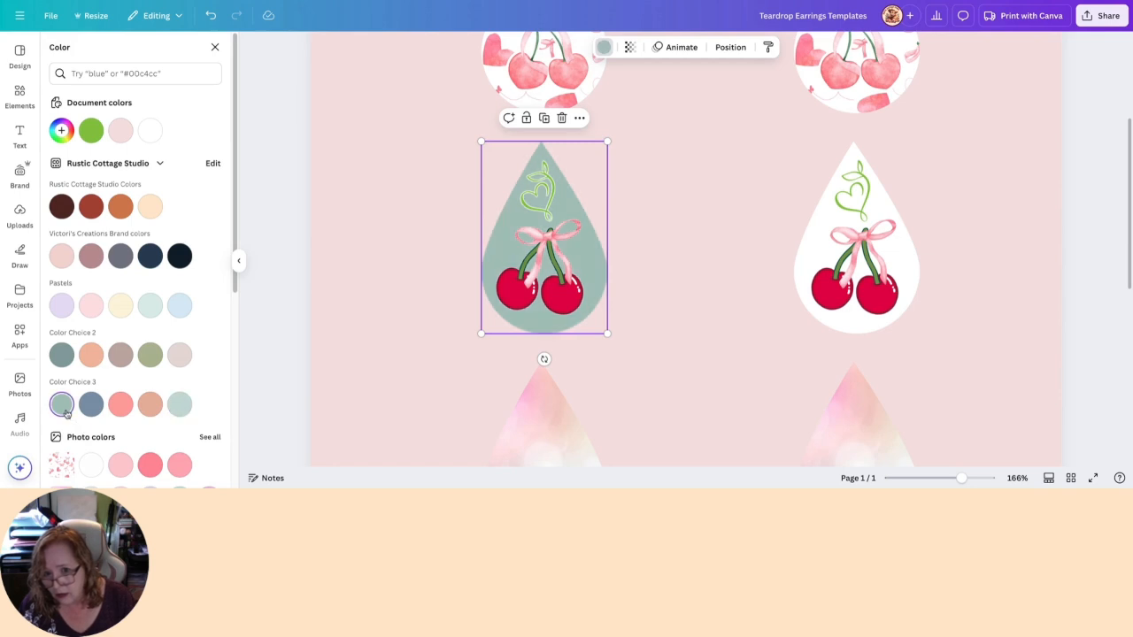
pyautogui.click(149, 354)
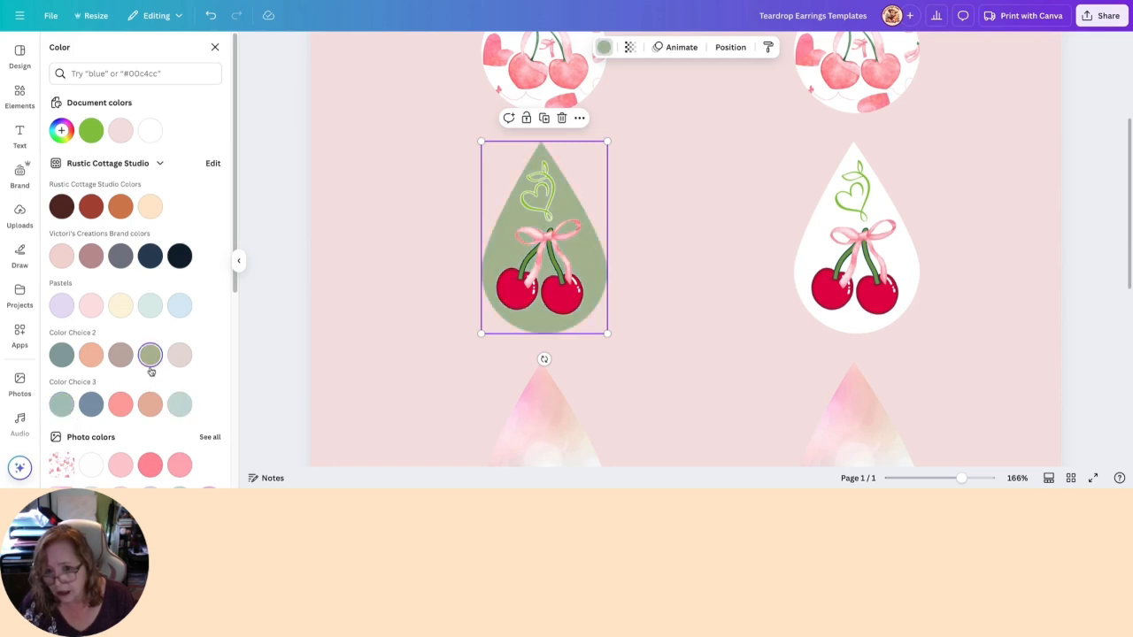
pyautogui.click(150, 305)
pyautogui.click(121, 310)
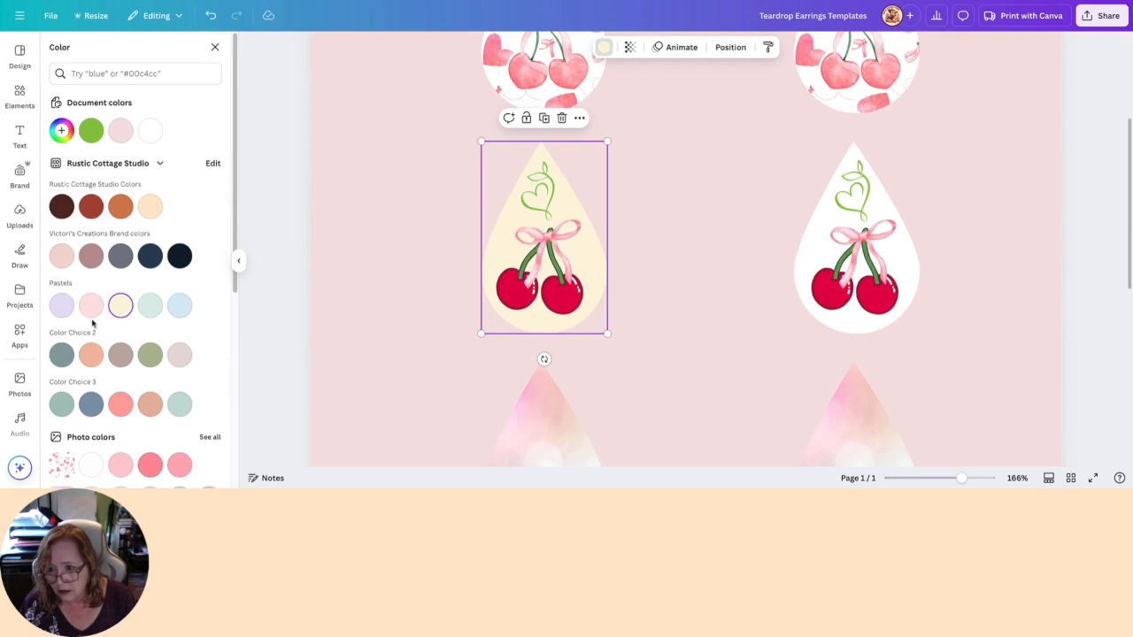
pyautogui.click(91, 315)
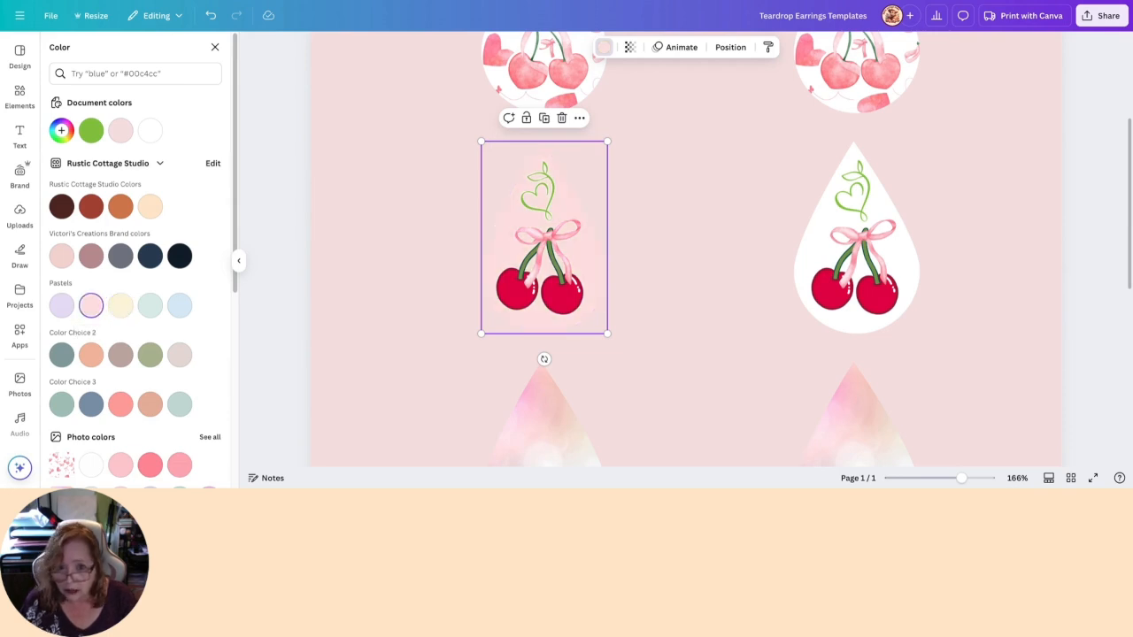
# - Set the outline shadow size of the first teardrop's green heart vine to 30
pyautogui.click(546, 200)
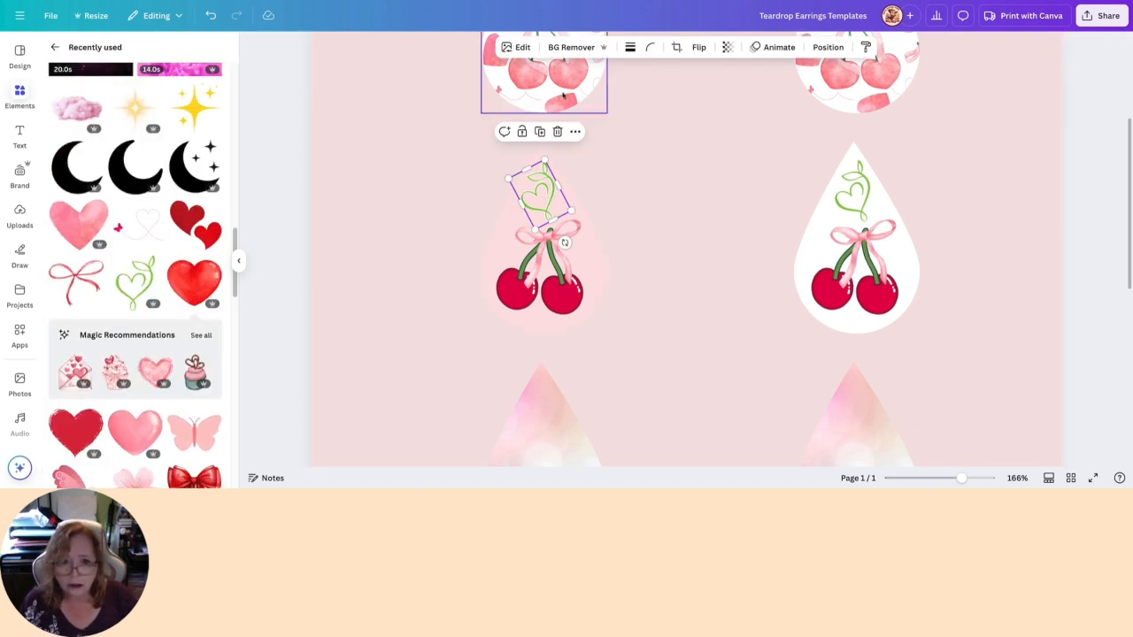
pyautogui.click(517, 47)
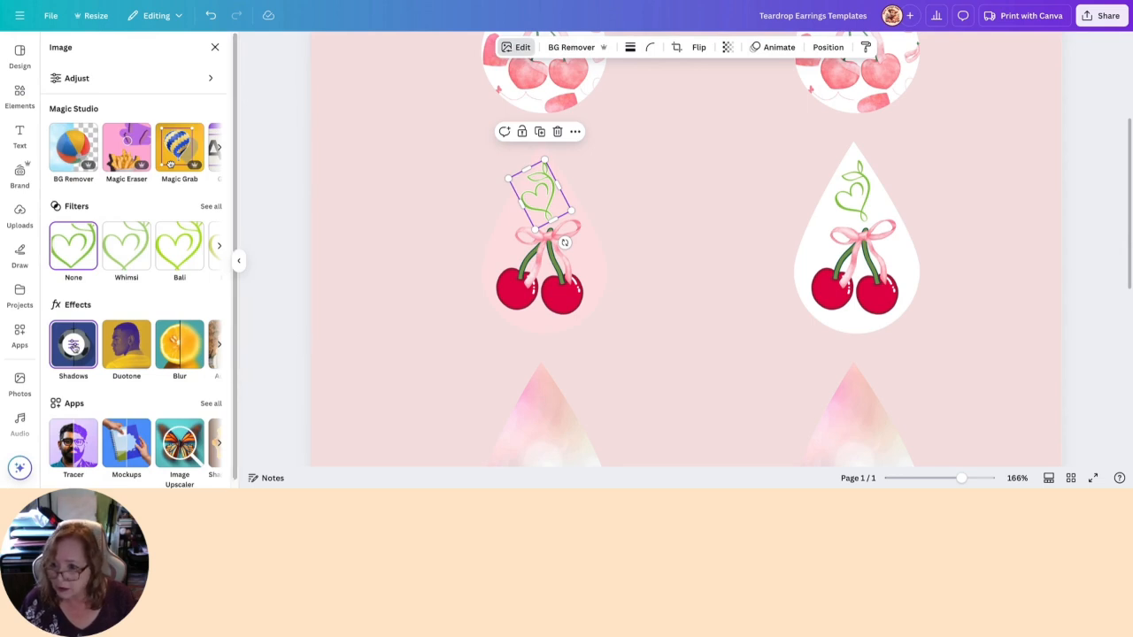
pyautogui.click(74, 347)
pyautogui.moveTo(90, 394)
pyautogui.mouseDown()
pyautogui.moveTo(104, 396)
pyautogui.moveTo(93, 401)
pyautogui.mouseUp()
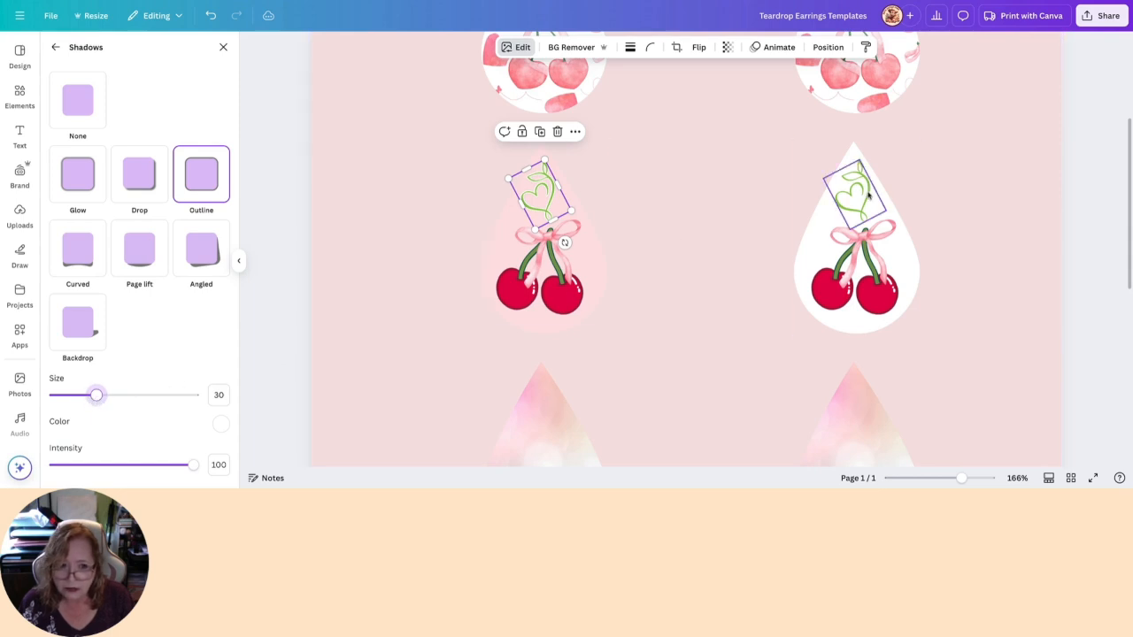
# - Give the second teardrop's green heart vine an Outline shadow with size 30 and near-white colour #FFFEFE
pyautogui.click(866, 195)
pyautogui.click(201, 174)
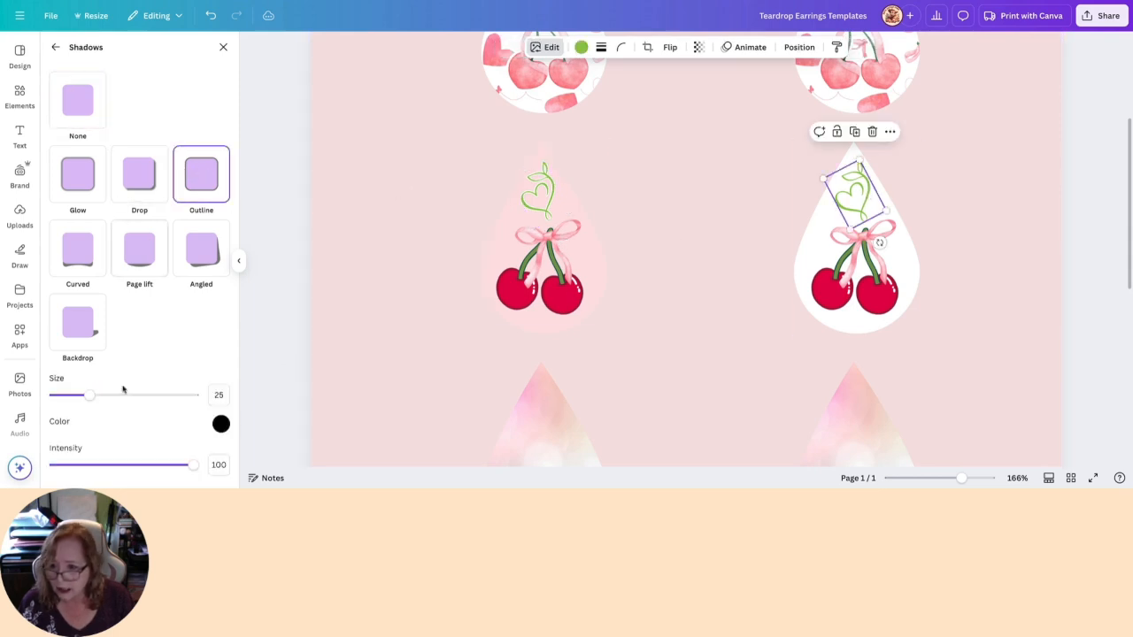
pyautogui.click(219, 395)
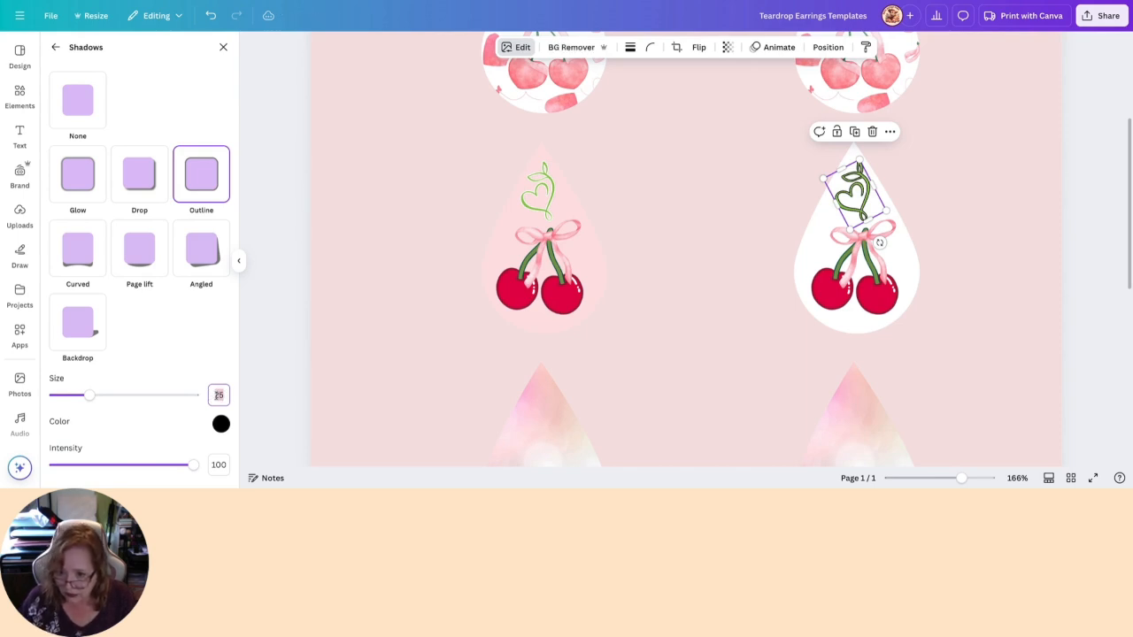
pyautogui.write('30')
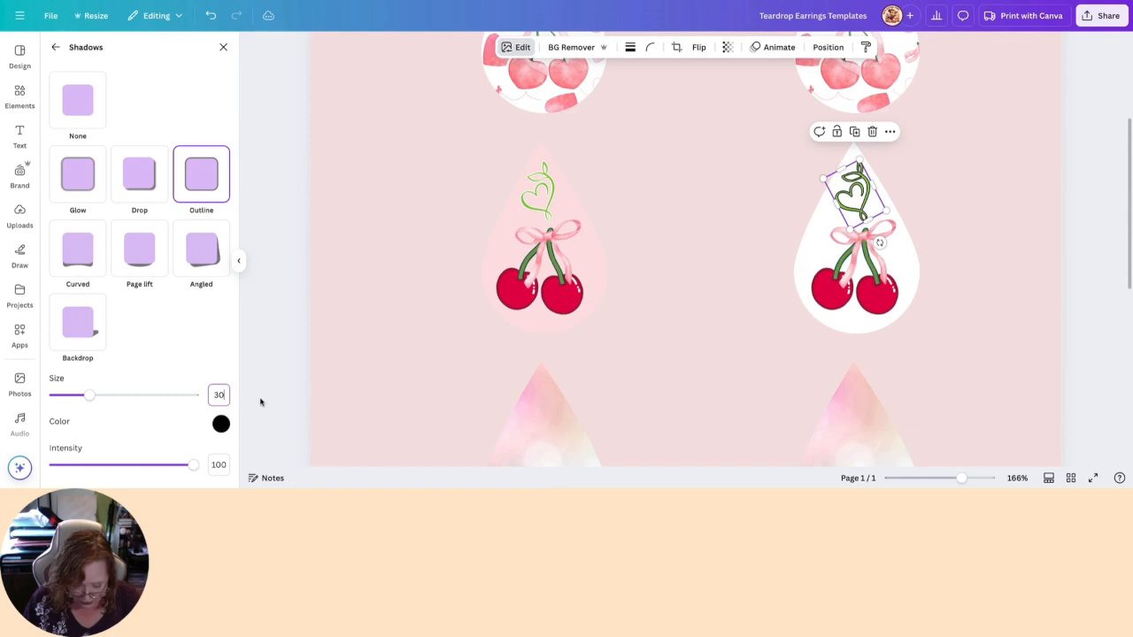
pyautogui.click(221, 424)
pyautogui.moveTo(227, 363); pyautogui.dragTo(222, 303)
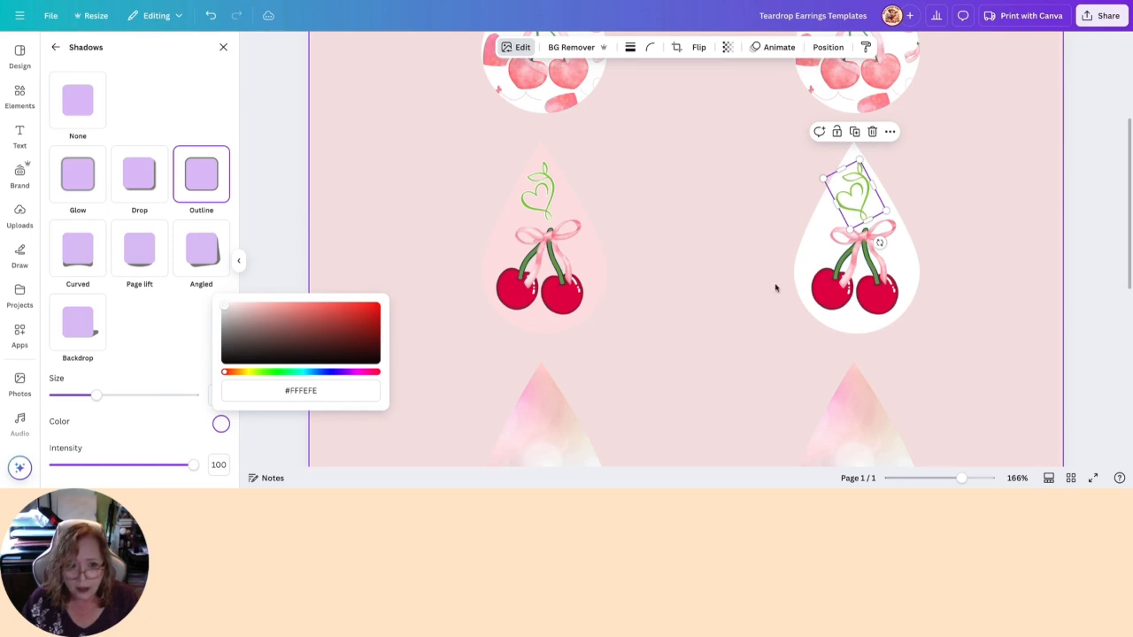
# - Unlock the second cherry teardrop shape and fill it with the matching pastel pink #fce1e4
pyautogui.click(804, 253)
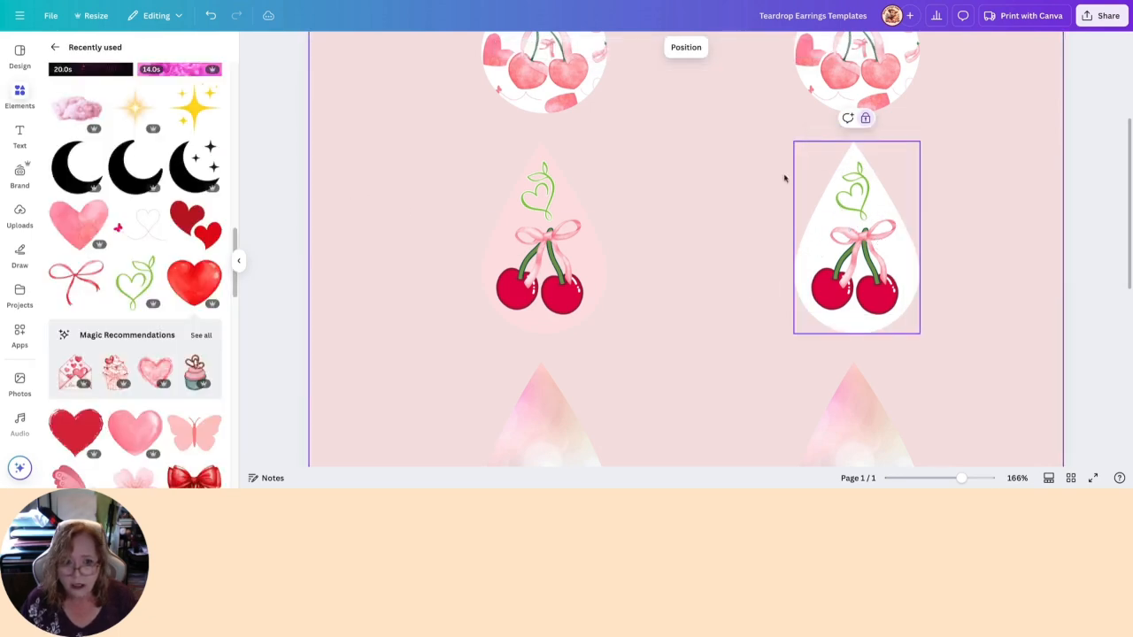
pyautogui.click(865, 118)
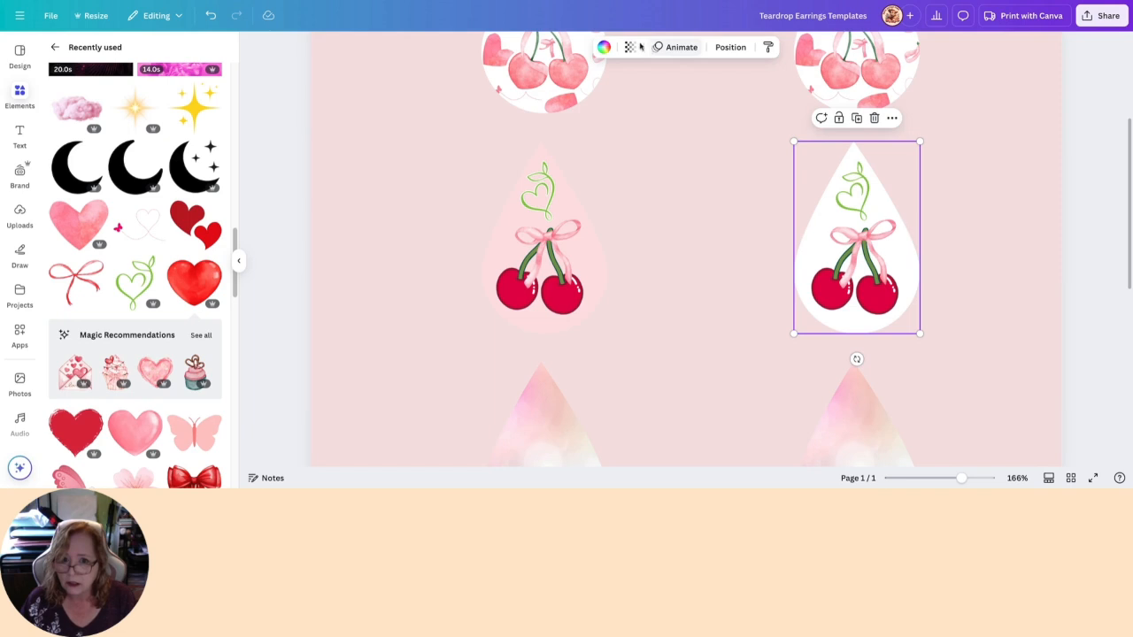
pyautogui.click(603, 47)
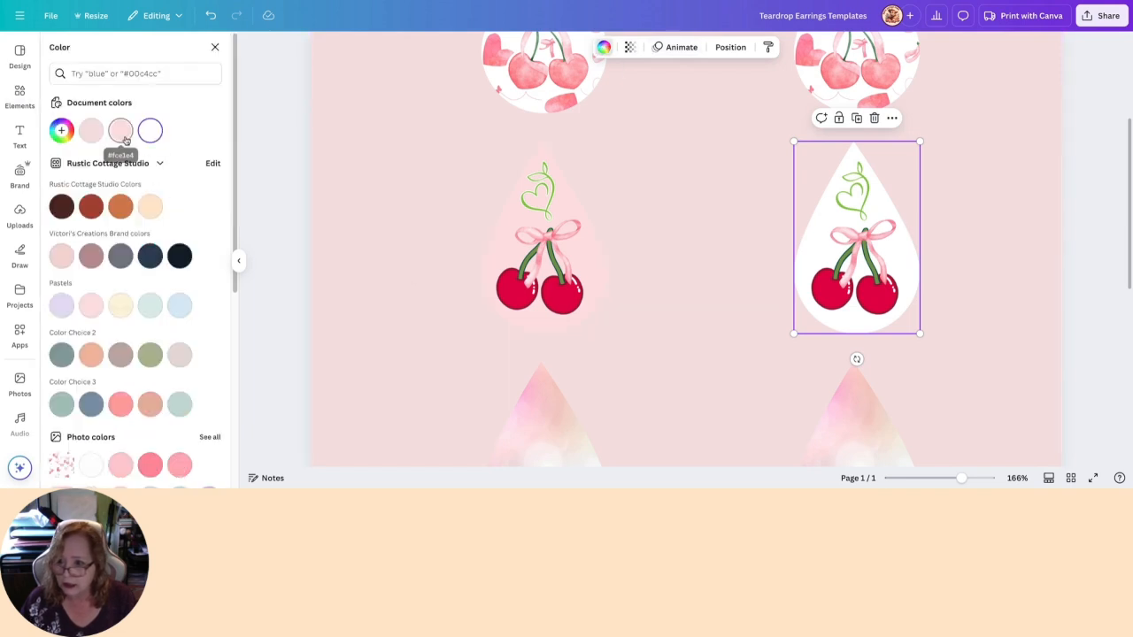
pyautogui.click(85, 133)
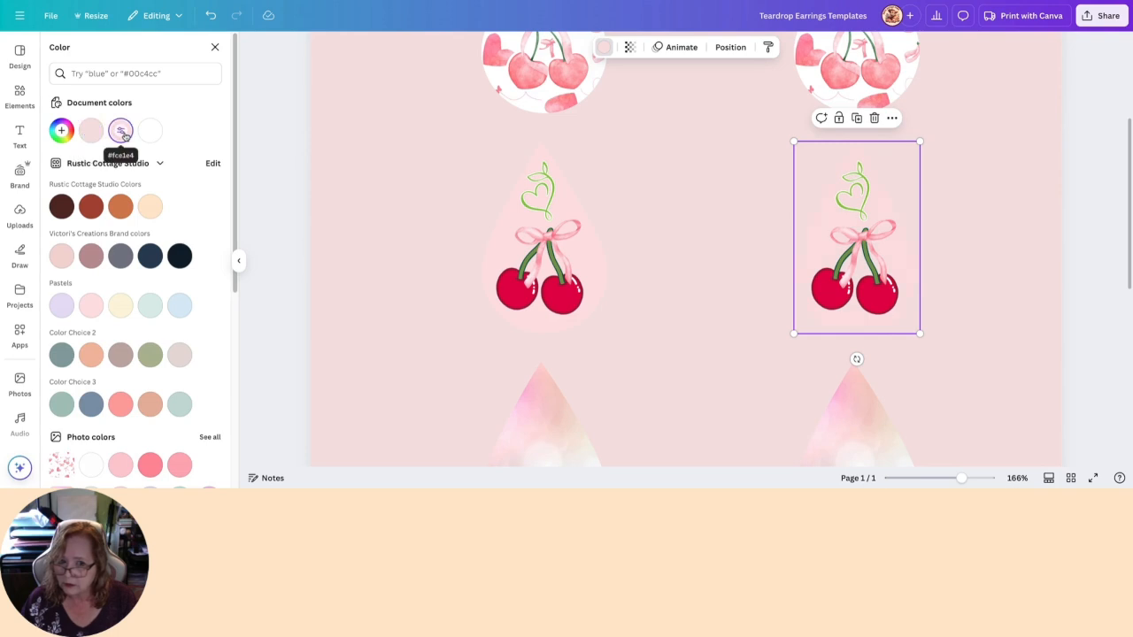
pyautogui.click(376, 168)
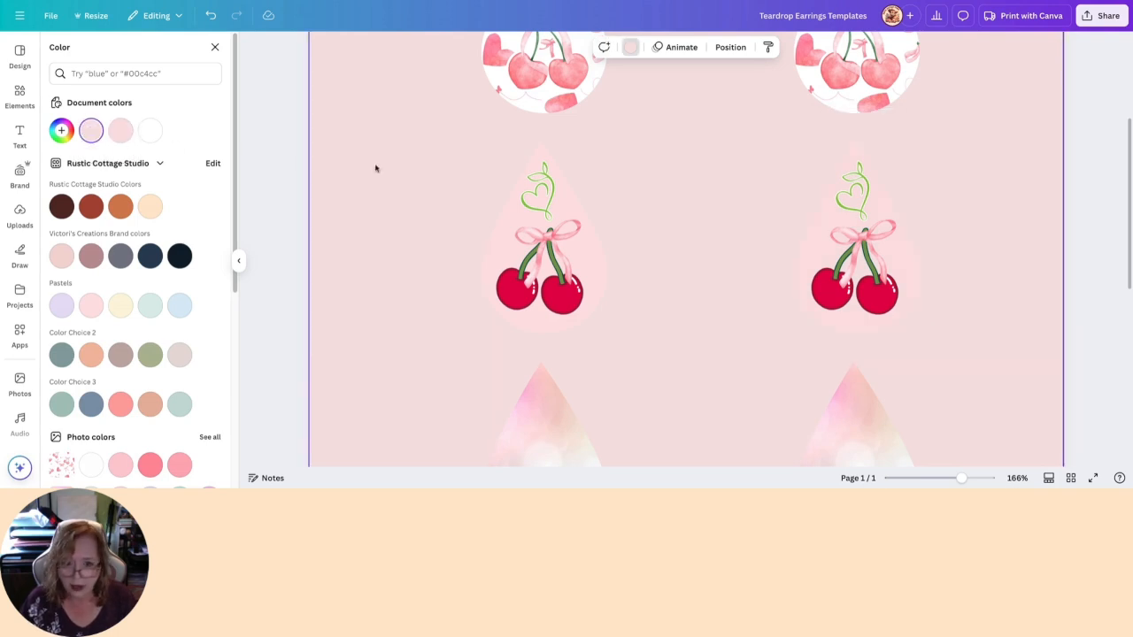
pyautogui.click(275, 181)
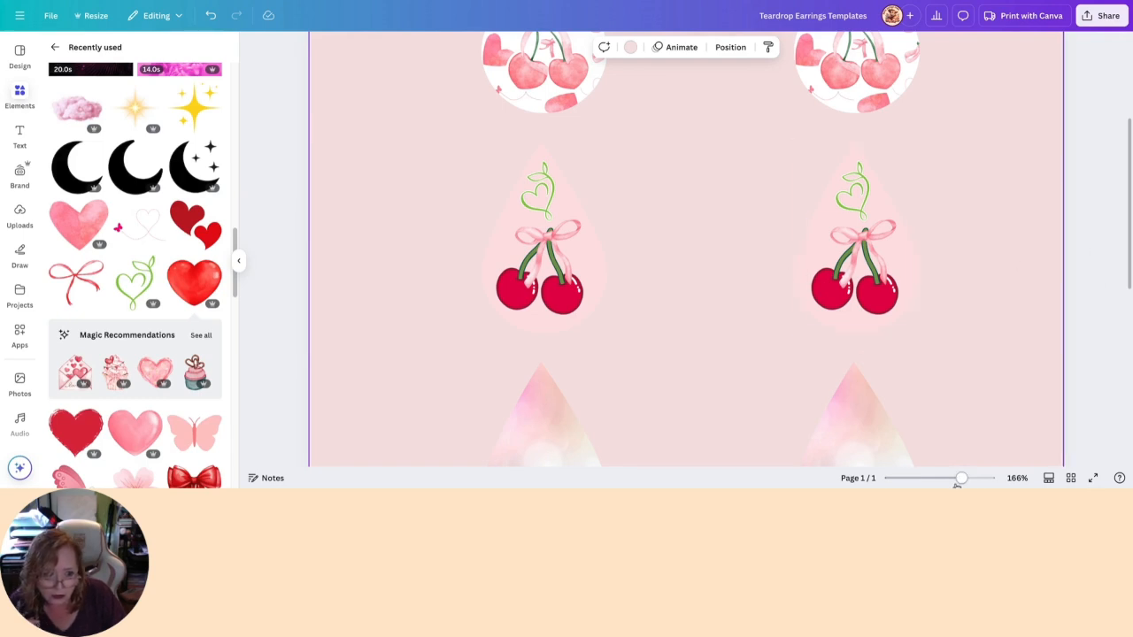
# - Set the page background to solid white, comparing it with the pink by undoing and redoing the change
pyautogui.moveTo(961, 478); pyautogui.dragTo(933, 478)
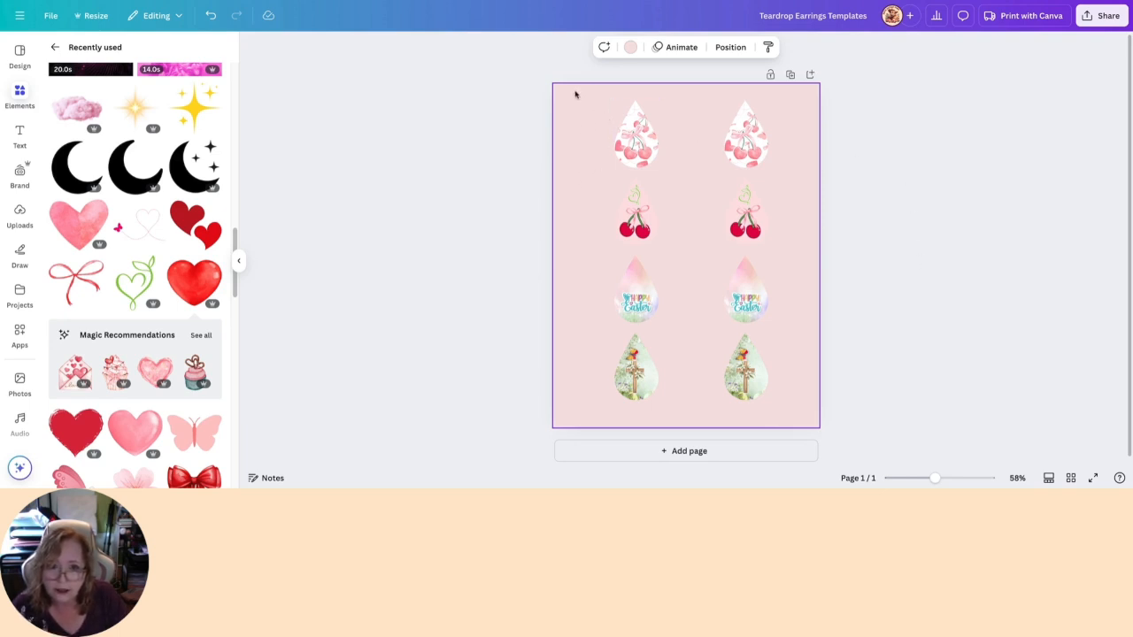
pyautogui.click(632, 49)
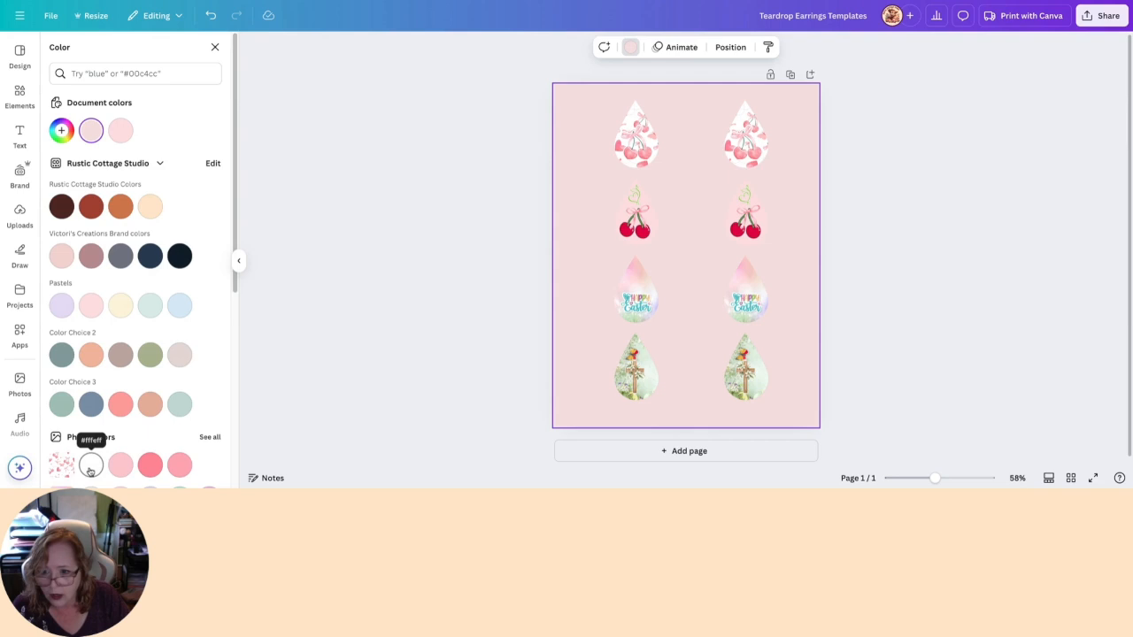
pyautogui.scroll(-5, 151, 355)
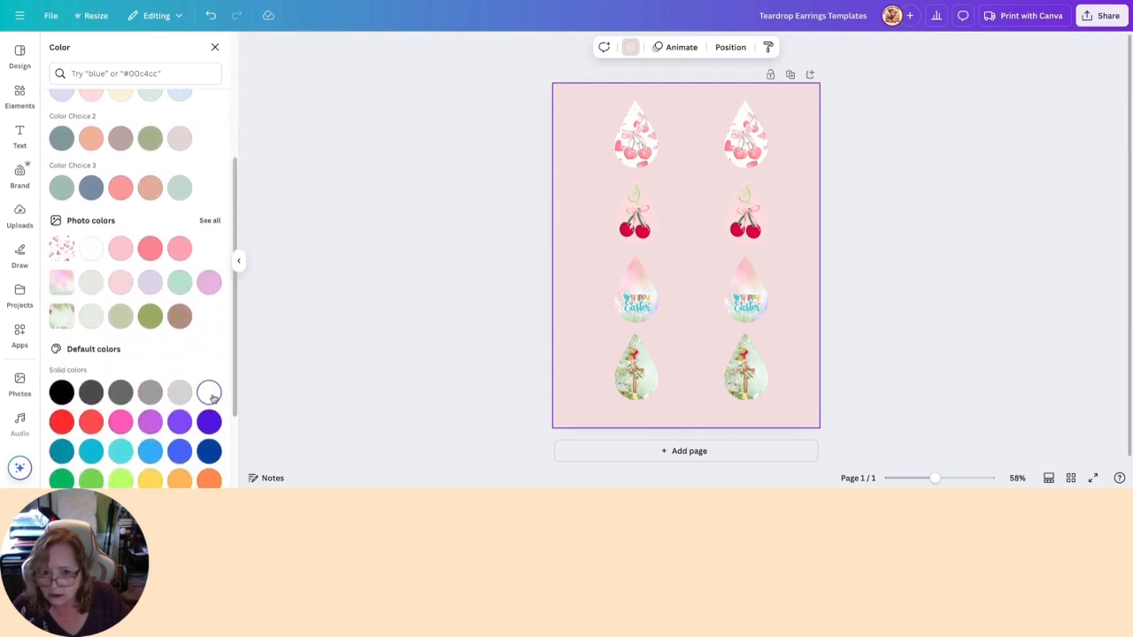
pyautogui.click(209, 392)
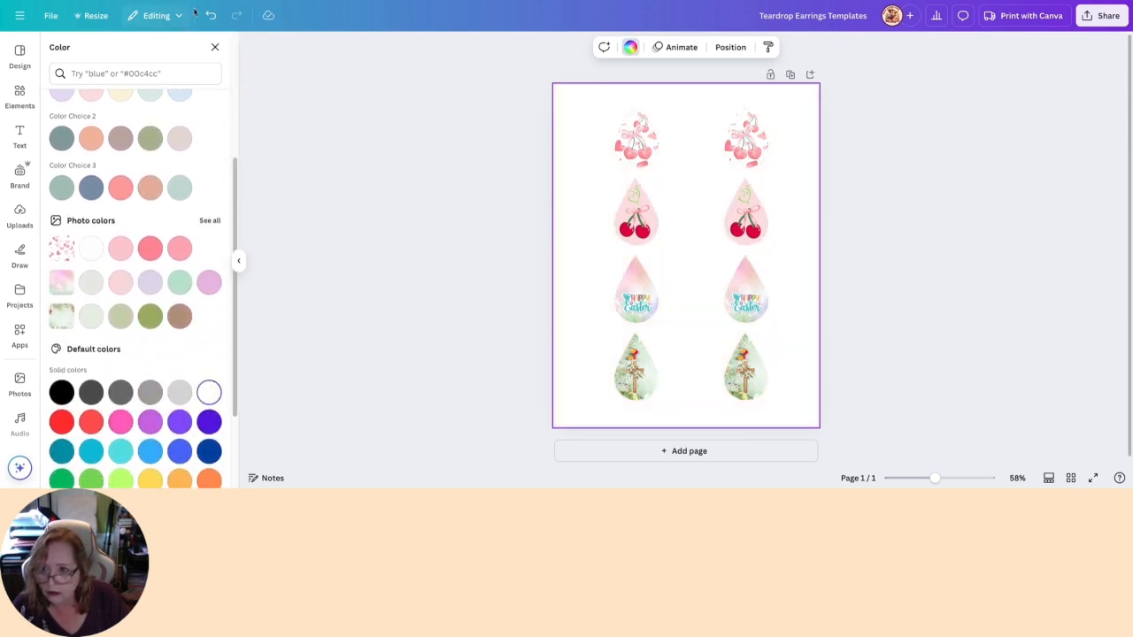
pyautogui.hotkey('ctrl', 'z')
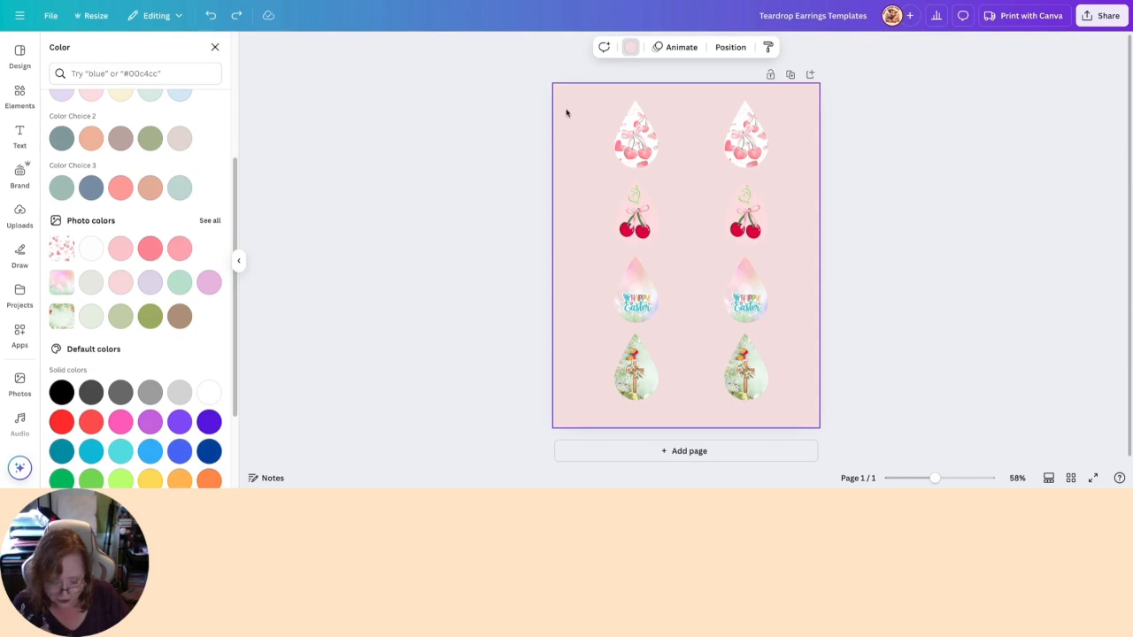
pyautogui.hotkey('ctrl', 'y')
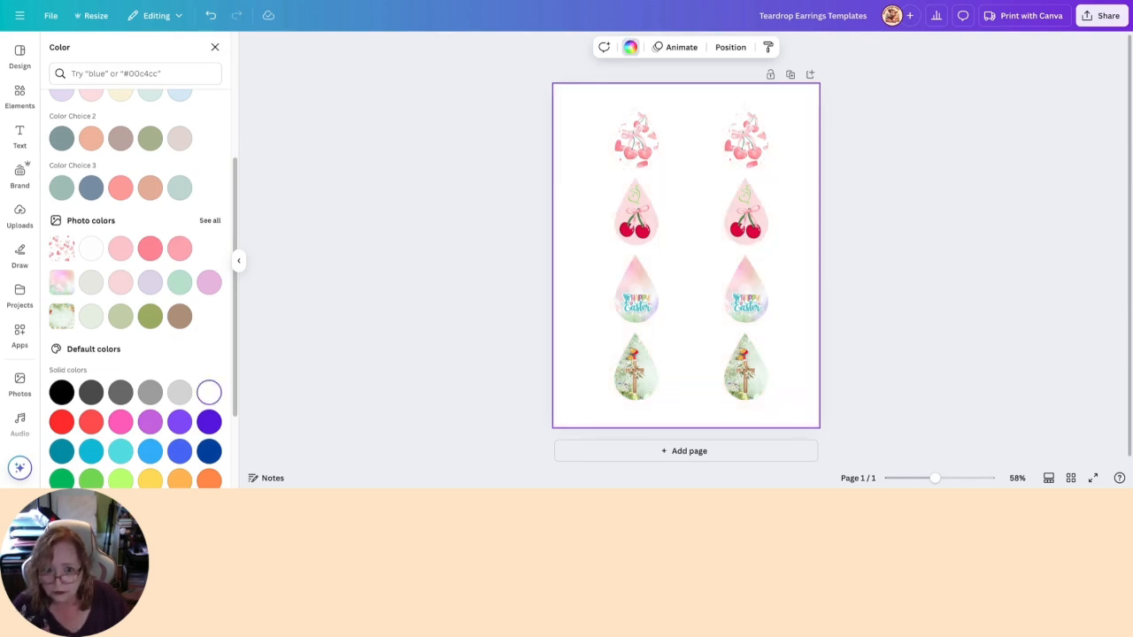
pyautogui.scroll(-1, 539, 115)
pyautogui.click(485, 165)
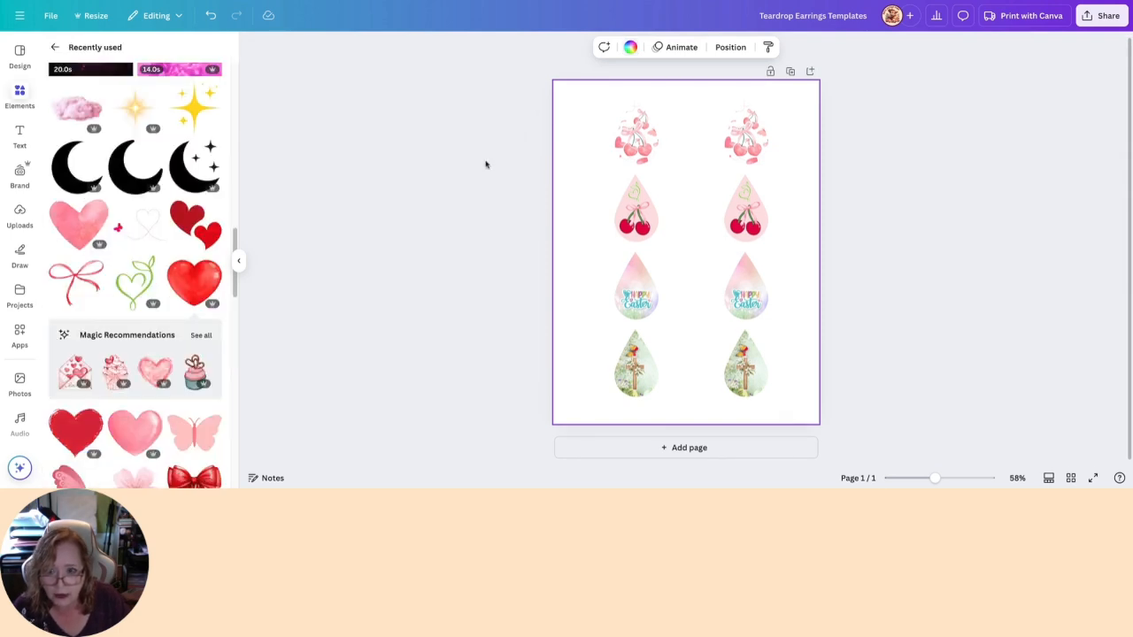
pyautogui.click(940, 155)
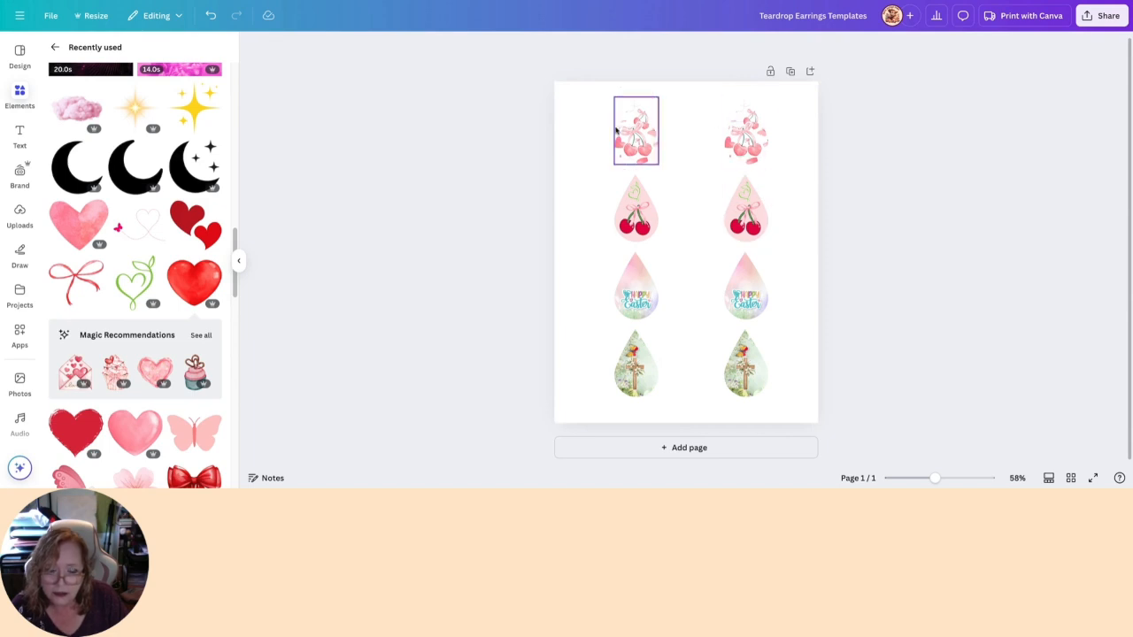
# - Download the earring sheet as a PNG at size 1
pyautogui.click(1102, 15)
pyautogui.click(931, 226)
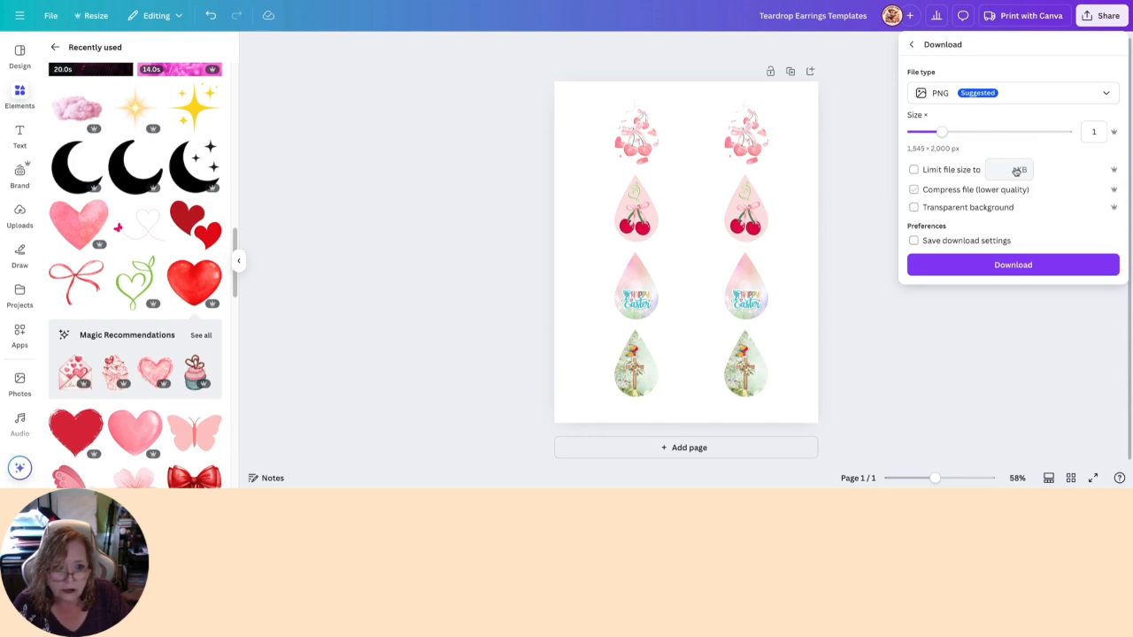
pyautogui.click(1016, 265)
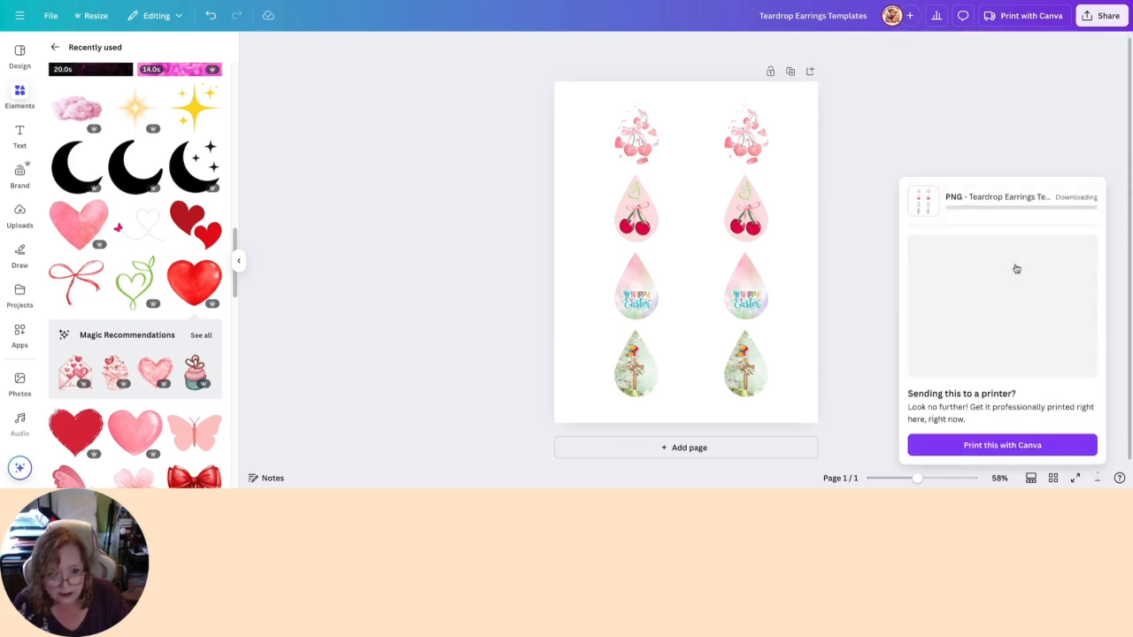